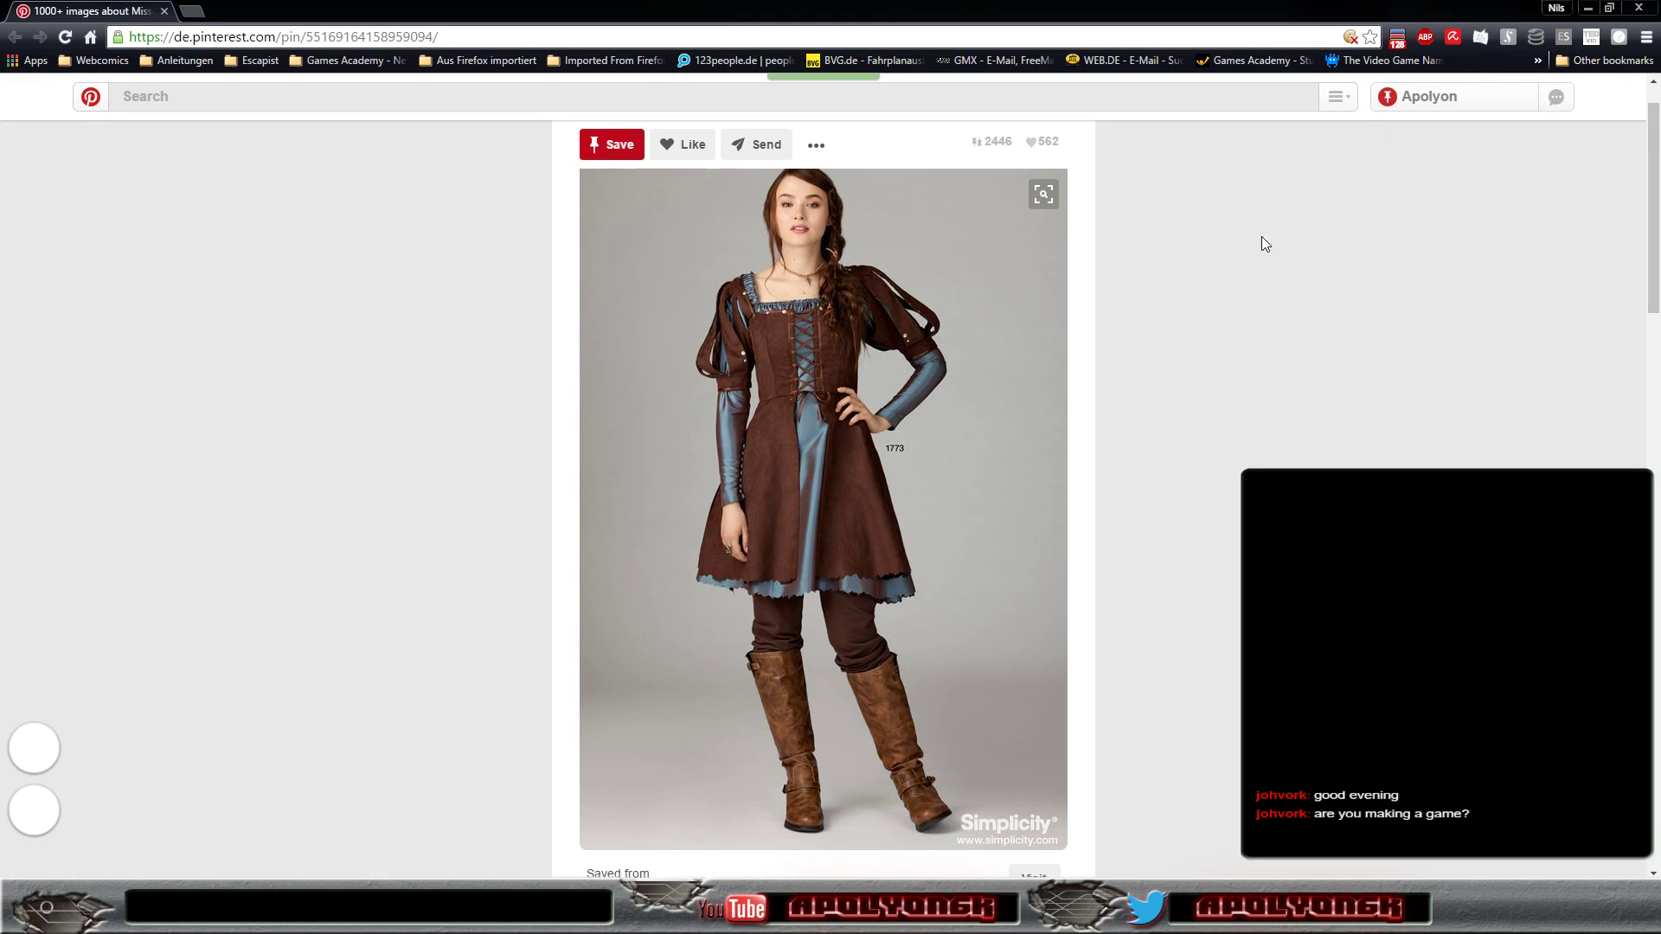
Close the brown dress pin, glance at the green laced dress pin, then bring up the SCA board.
{"action": "left_click", "coordinate": [1637, 9]}
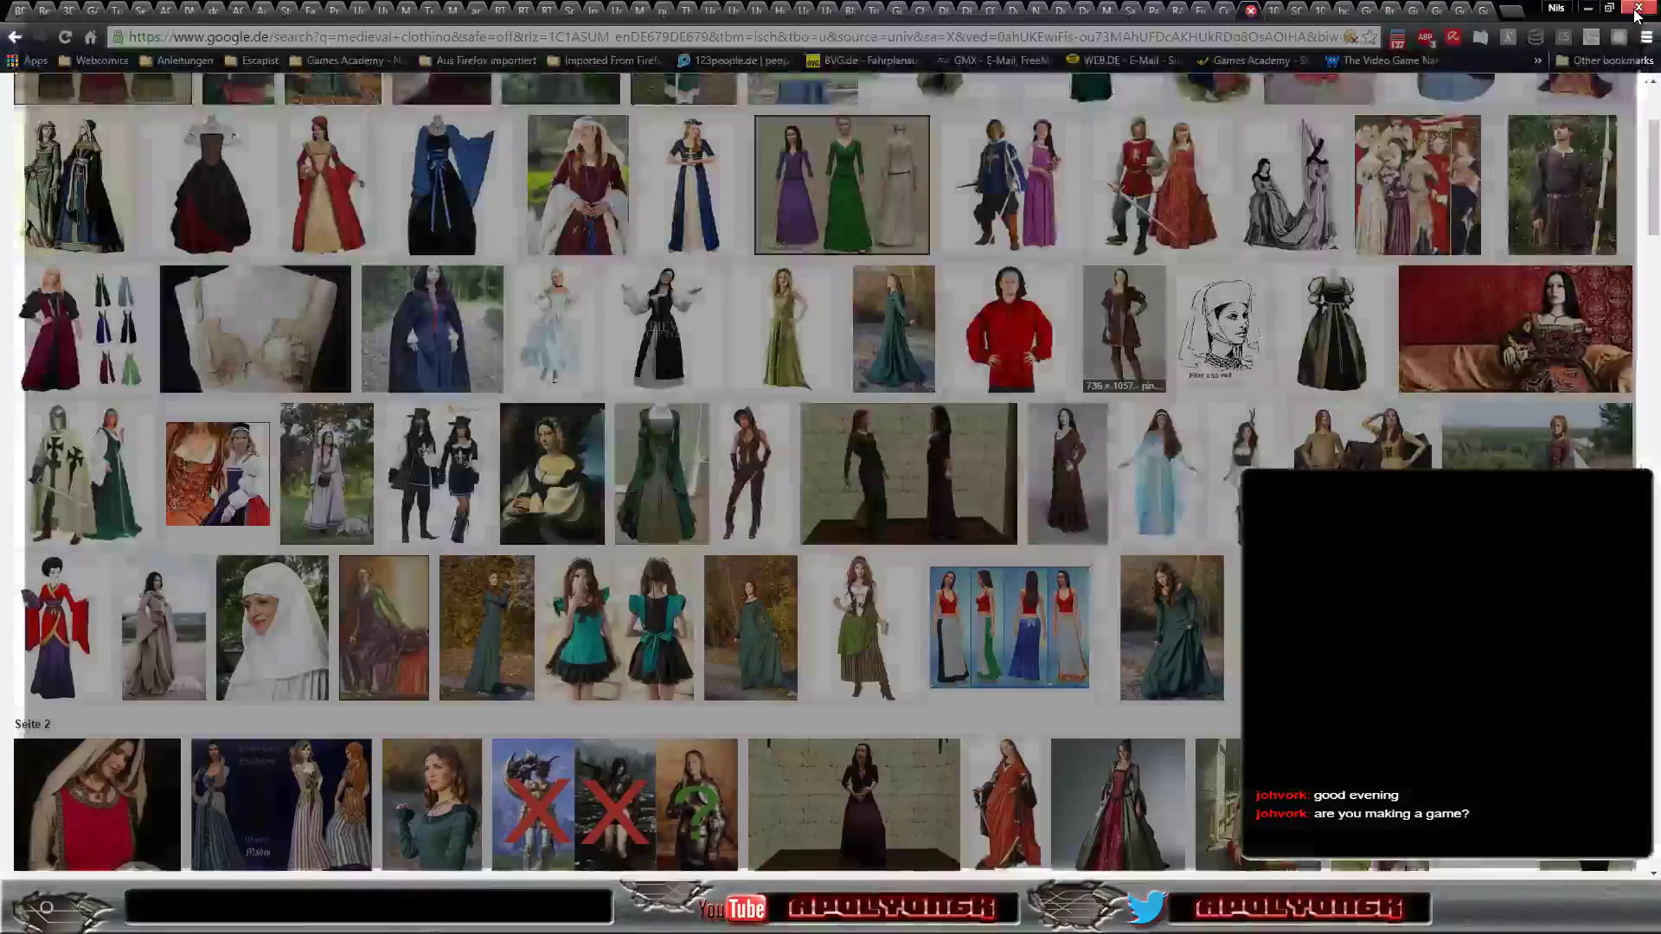
{"action": "left_click", "coordinate": [1269, 17]}
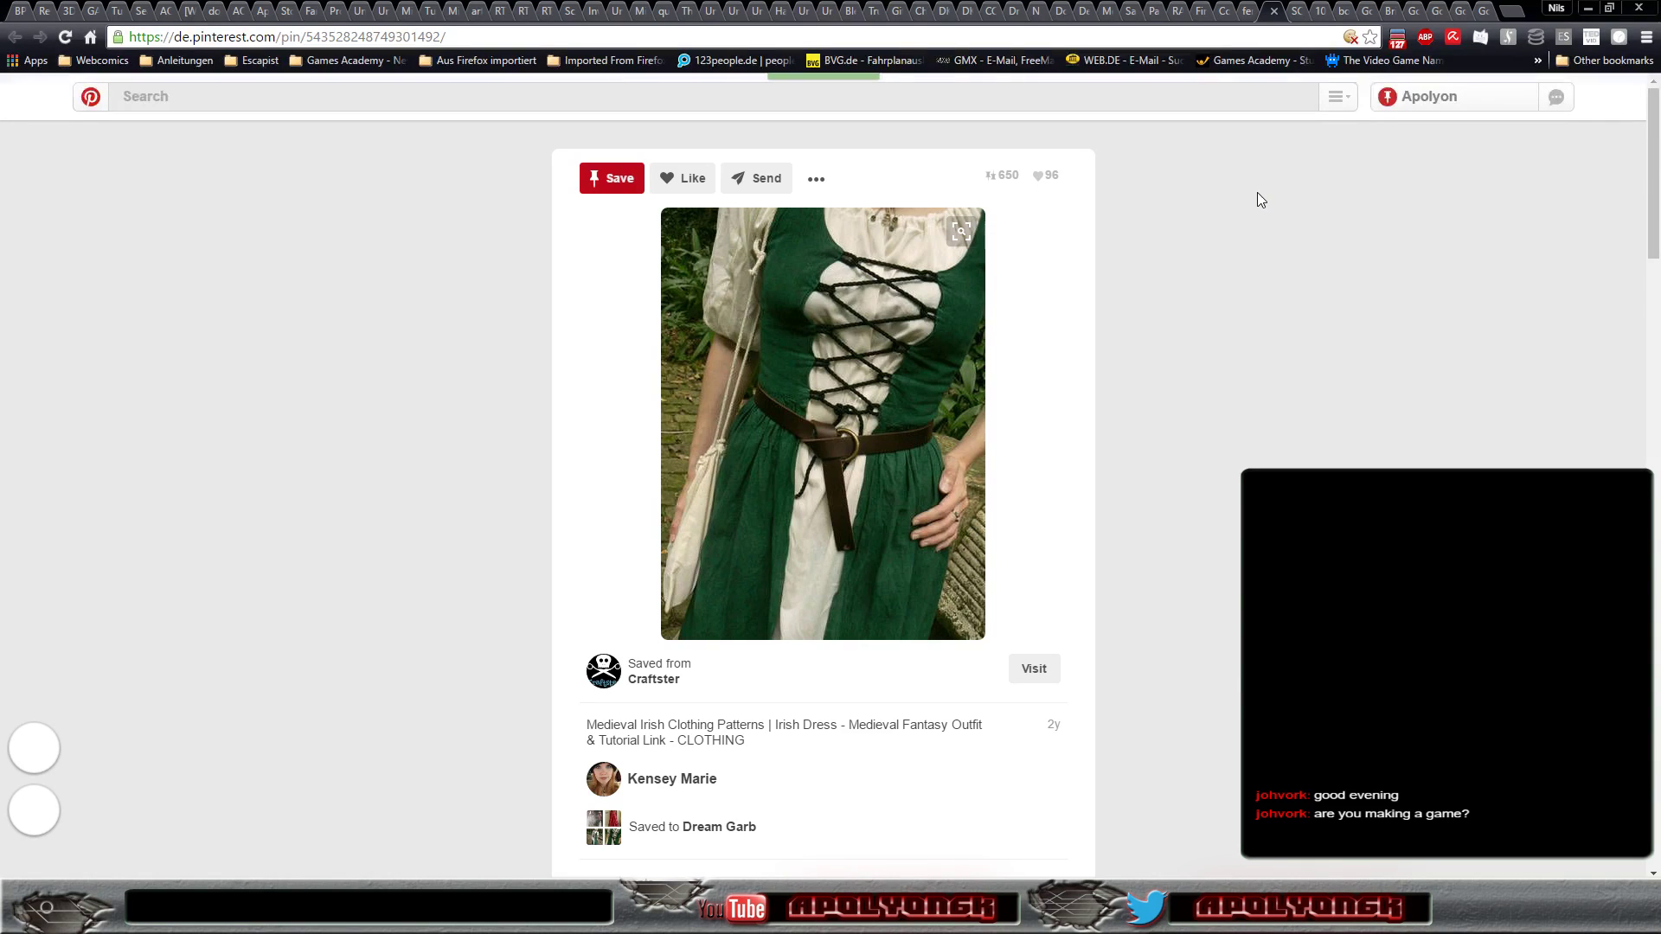
{"action": "left_click", "coordinate": [1298, 14]}
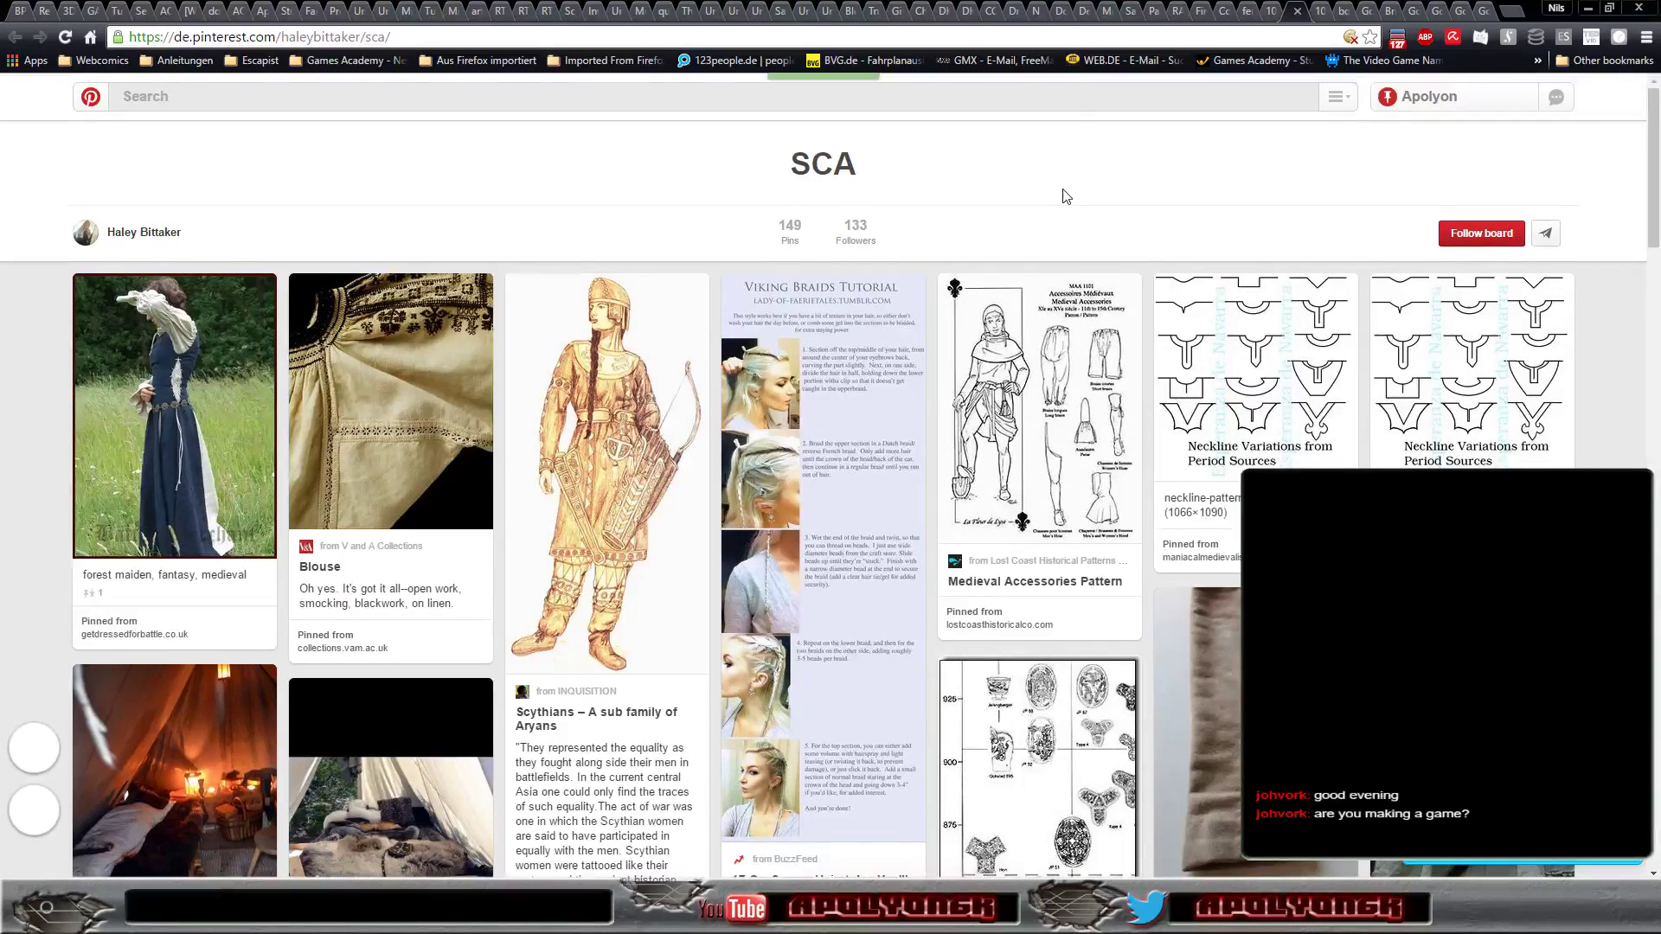
Scroll down the SCA board to the Viking tunic, trefoil brooch and Eowyn dress pins.
{"action": "scroll", "coordinate": [1065, 196], "scroll_direction": "down", "scroll_amount": 2}
{"action": "scroll", "coordinate": [949, 249], "scroll_direction": "up", "scroll_amount": 2}
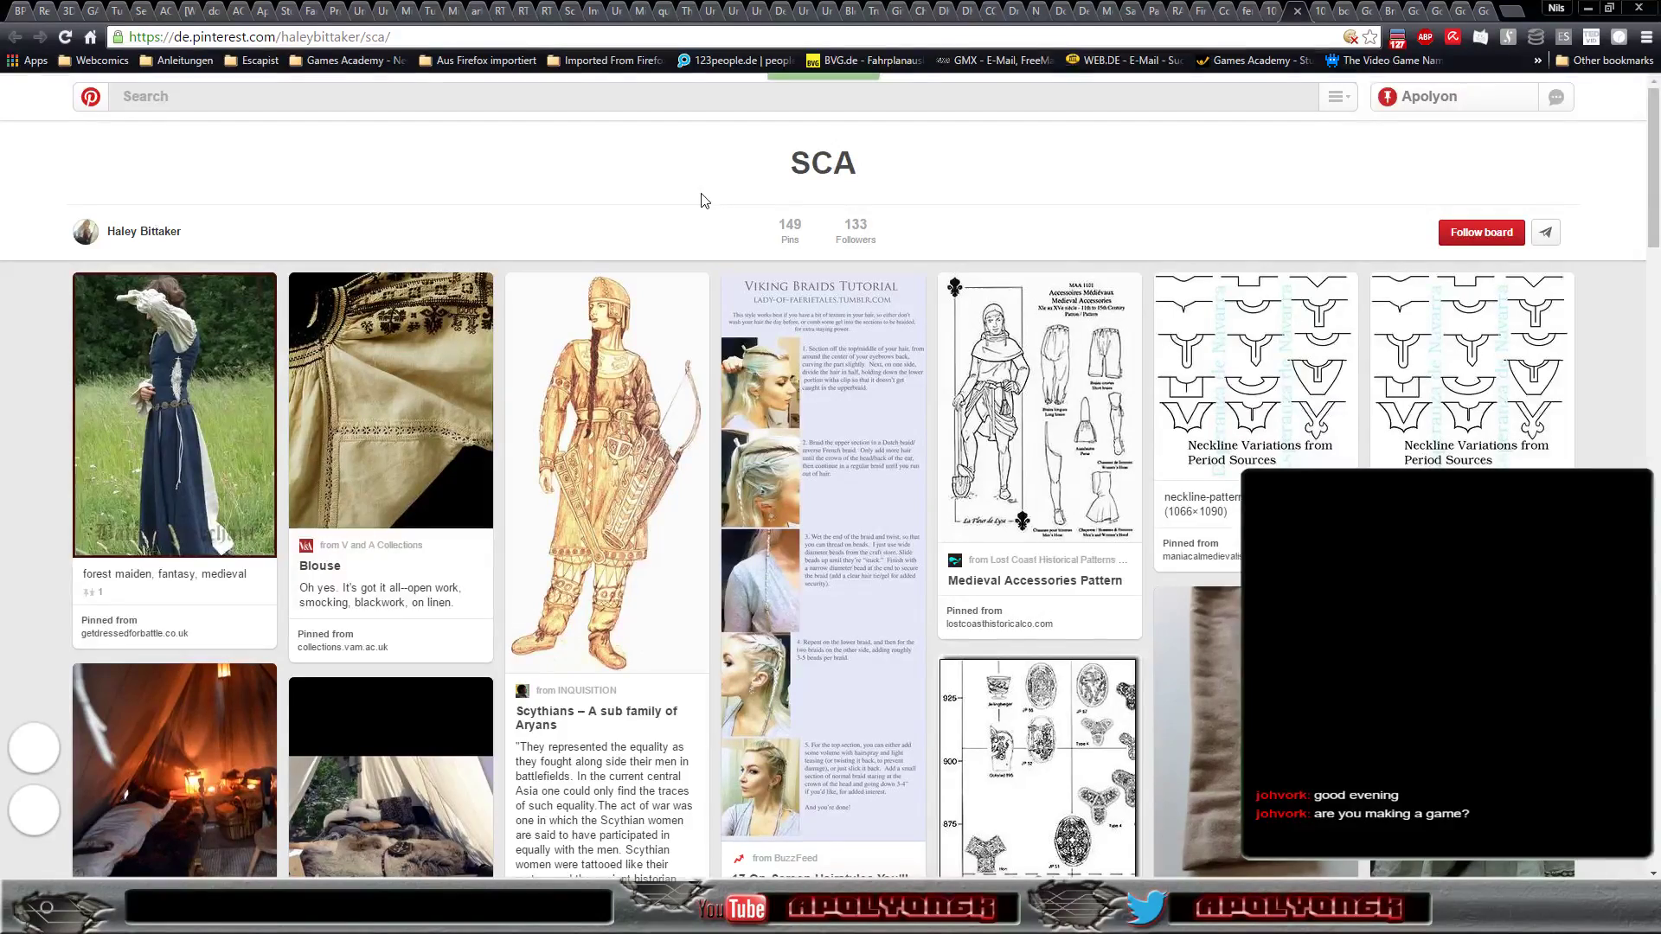
{"action": "scroll", "coordinate": [705, 200], "scroll_direction": "down", "scroll_amount": 2}
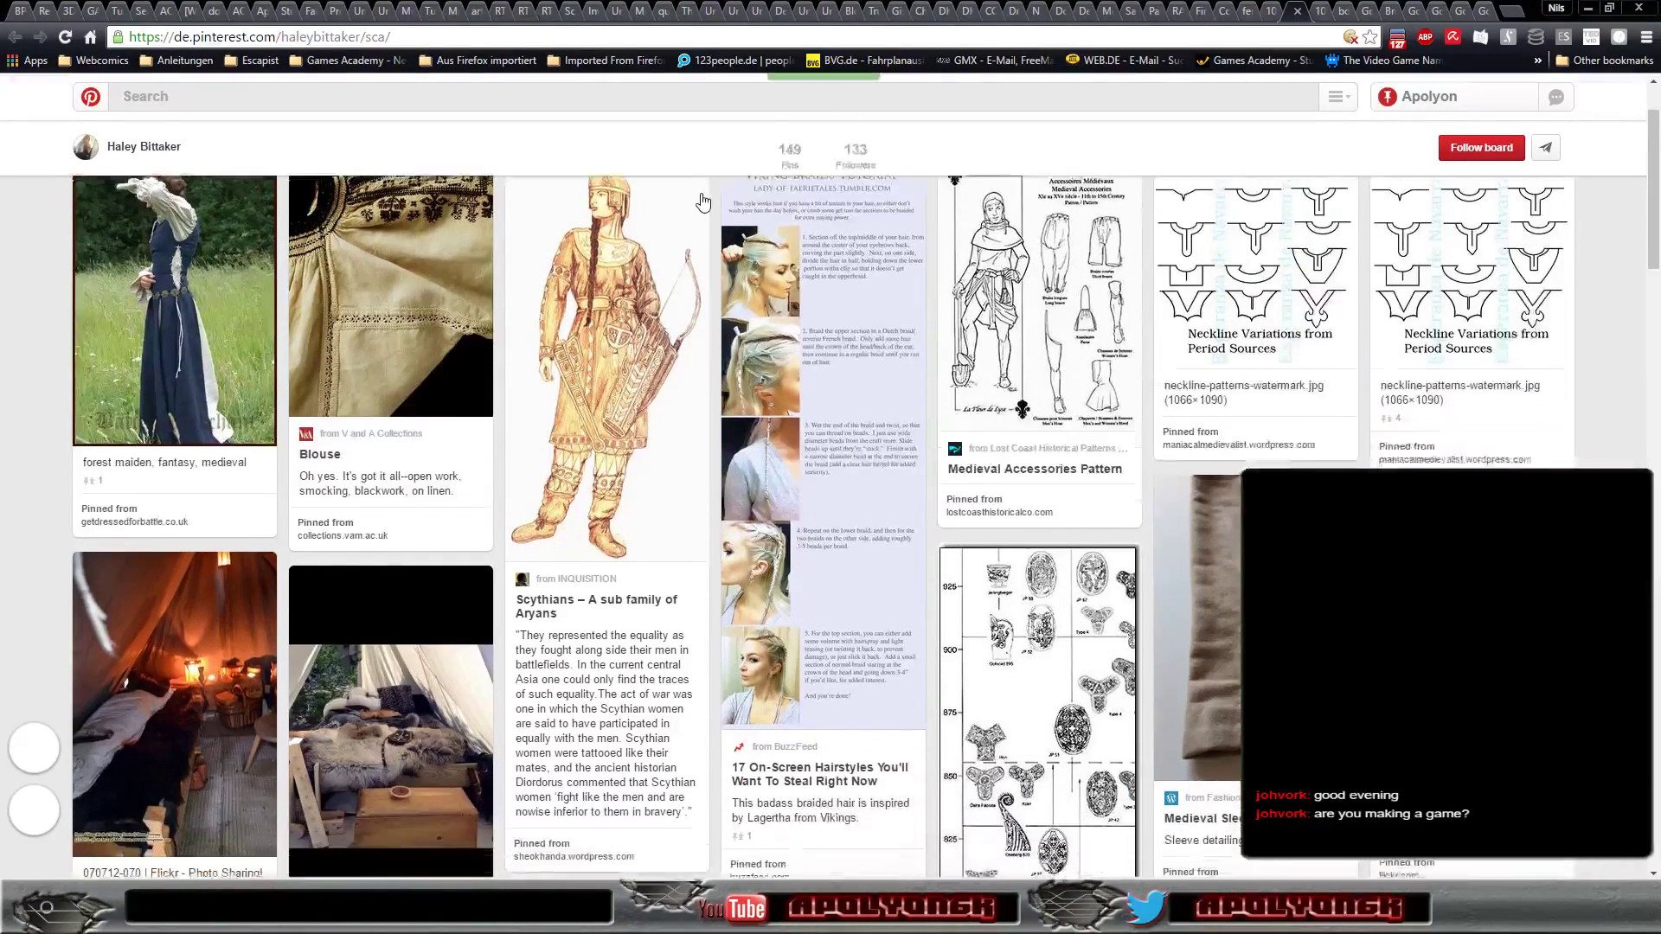
{"action": "scroll", "coordinate": [705, 200], "scroll_direction": "down", "scroll_amount": 2}
{"action": "scroll", "coordinate": [703, 201], "scroll_direction": "down", "scroll_amount": 1}
{"action": "scroll", "coordinate": [702, 201], "scroll_direction": "down", "scroll_amount": 4}
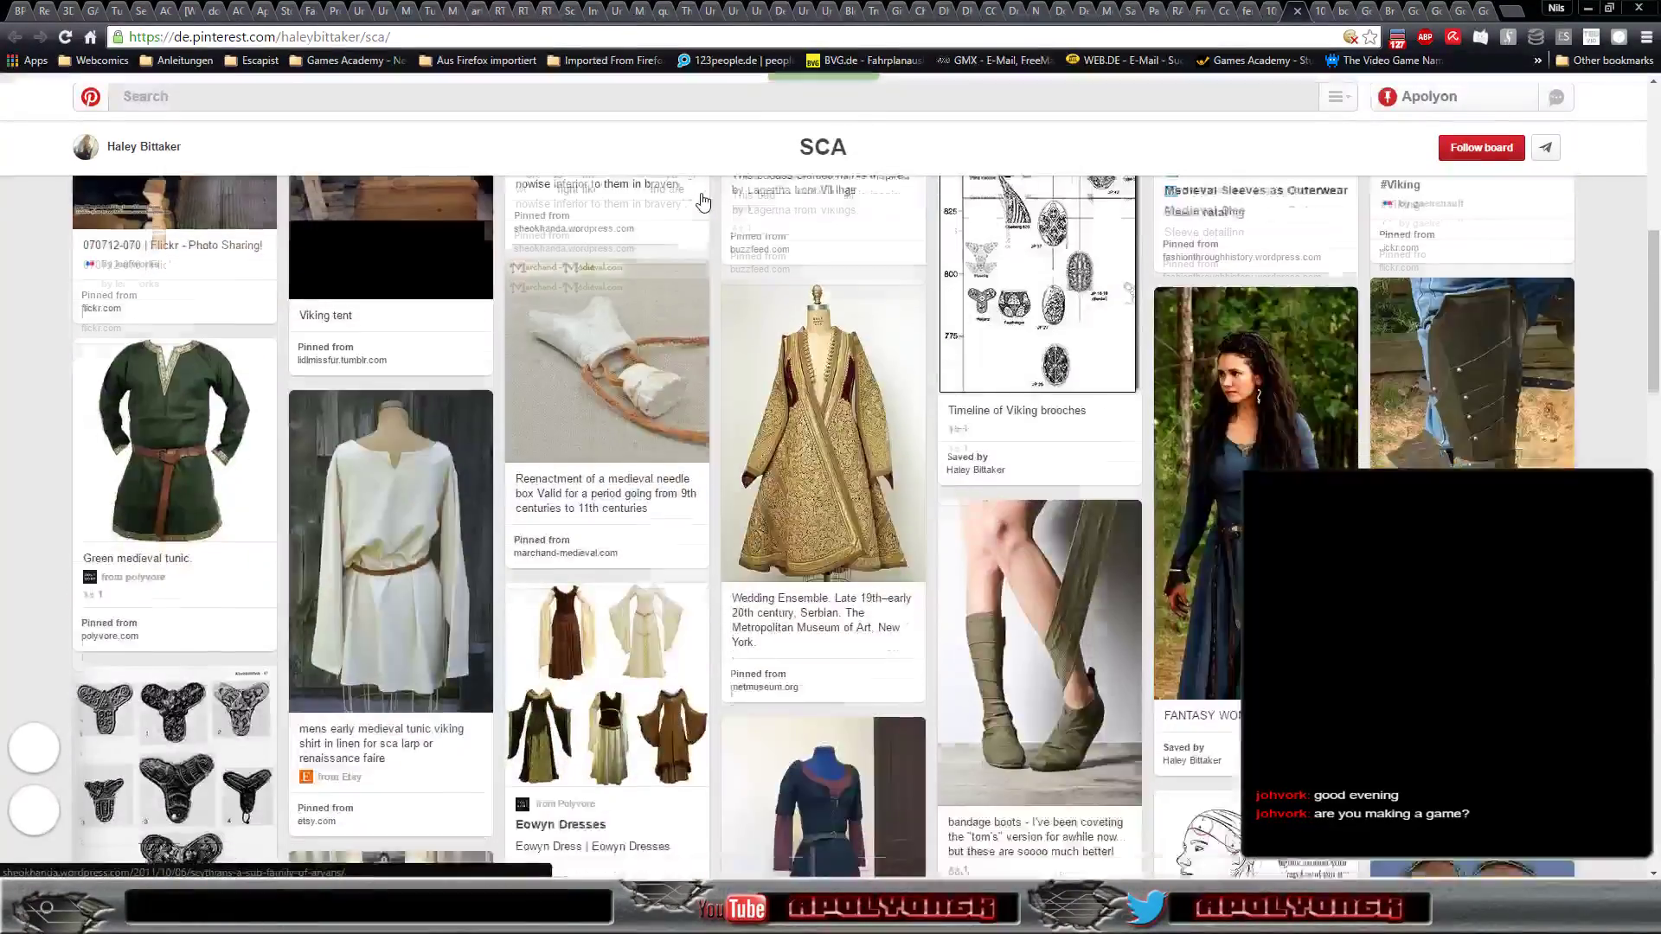
{"action": "scroll", "coordinate": [702, 201], "scroll_direction": "down", "scroll_amount": 2}
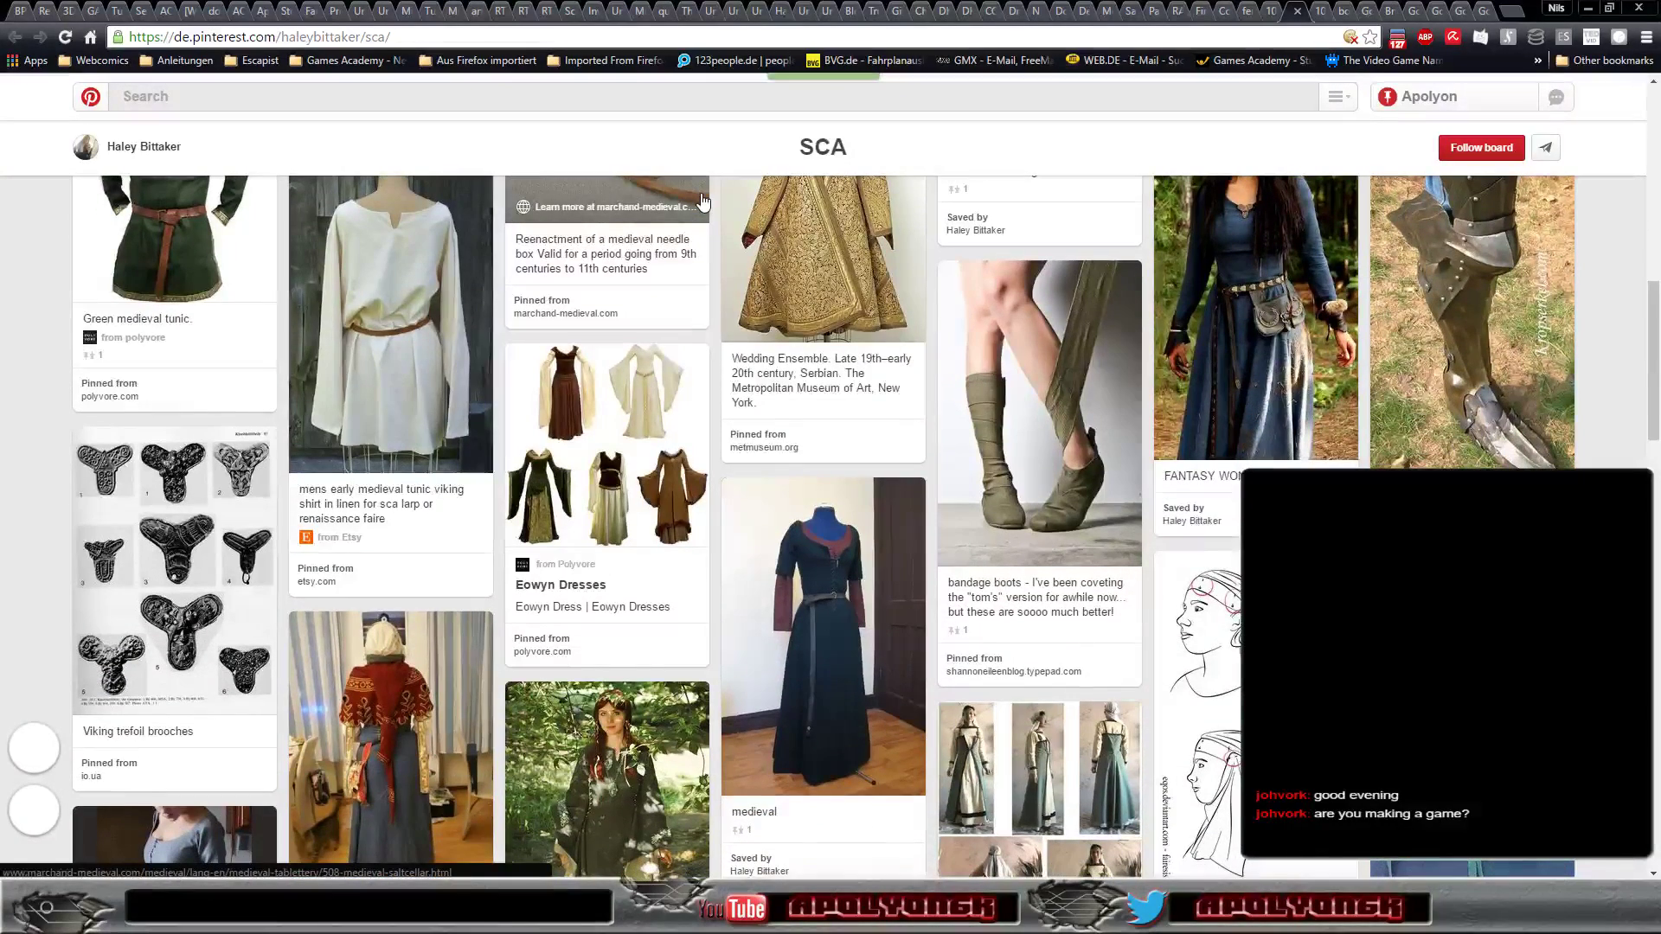
{"action": "scroll", "coordinate": [702, 201], "scroll_direction": "down", "scroll_amount": 2}
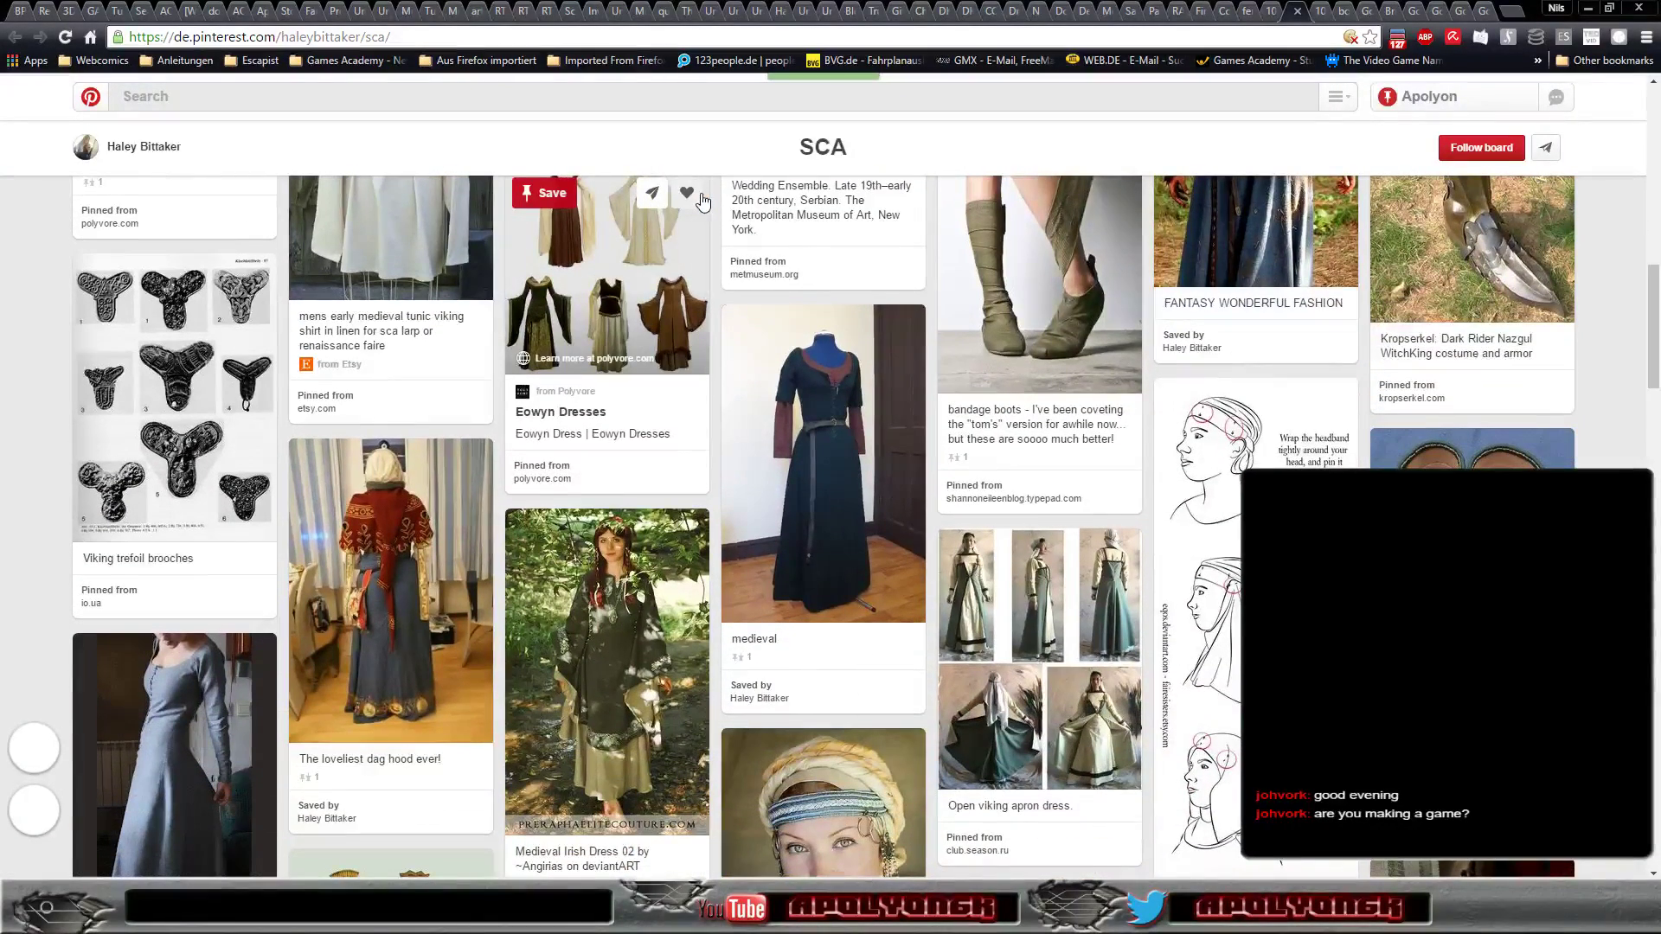
{"action": "scroll", "coordinate": [701, 200], "scroll_direction": "up", "scroll_amount": 1}
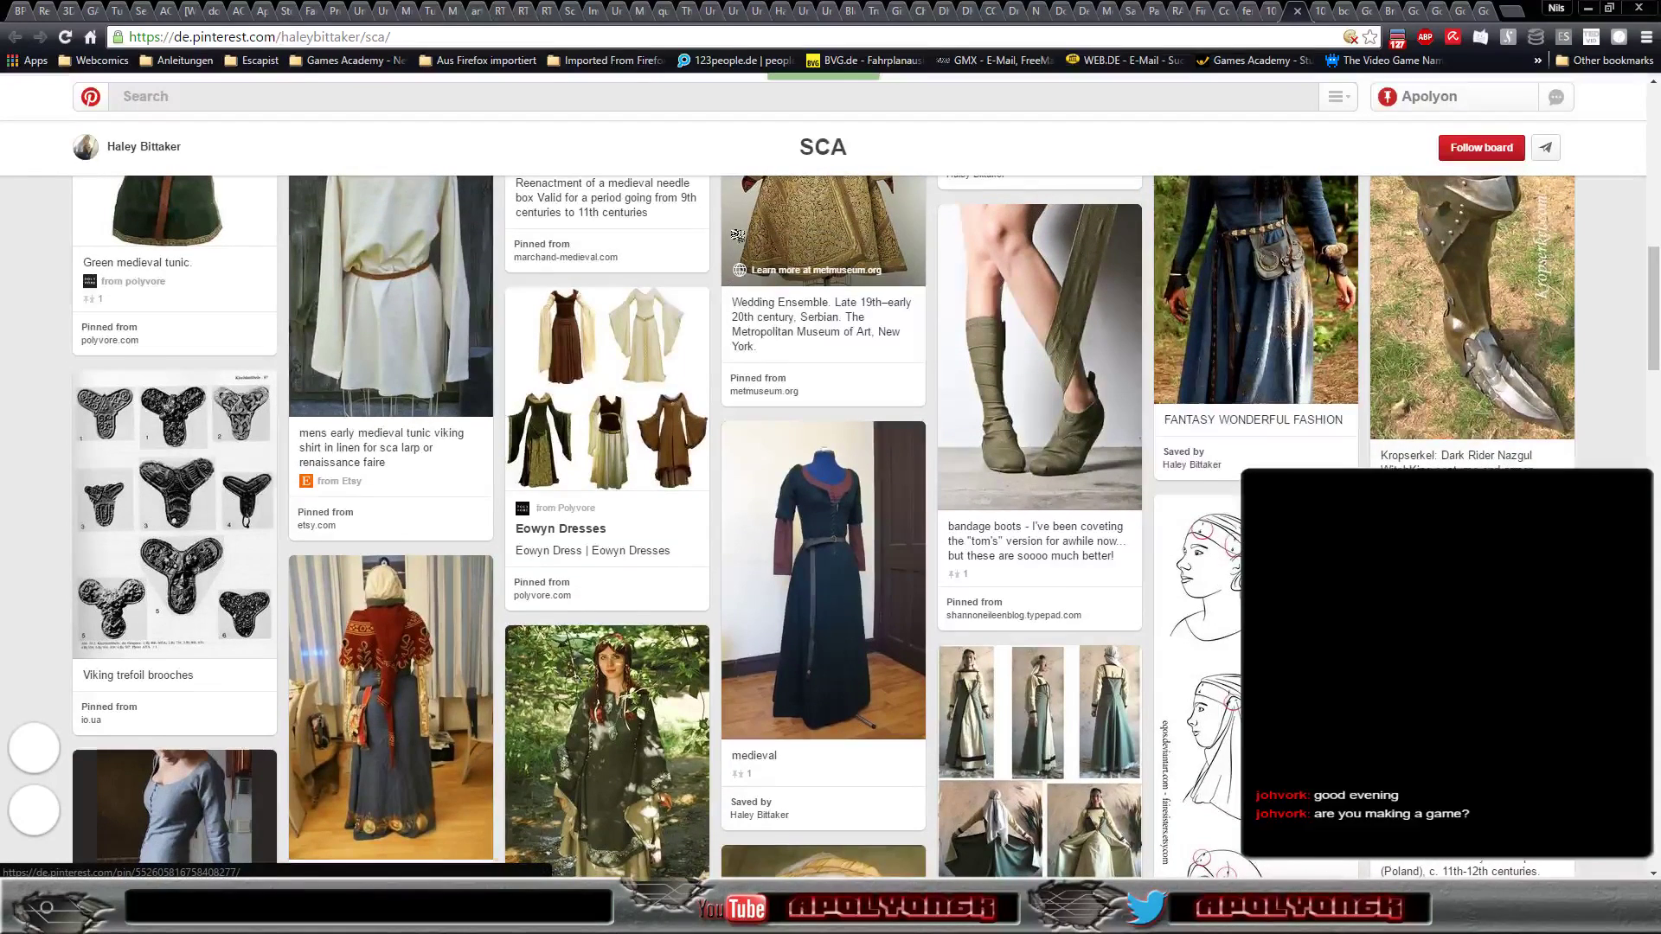
{"action": "mouse_move", "coordinate": [822, 461]}
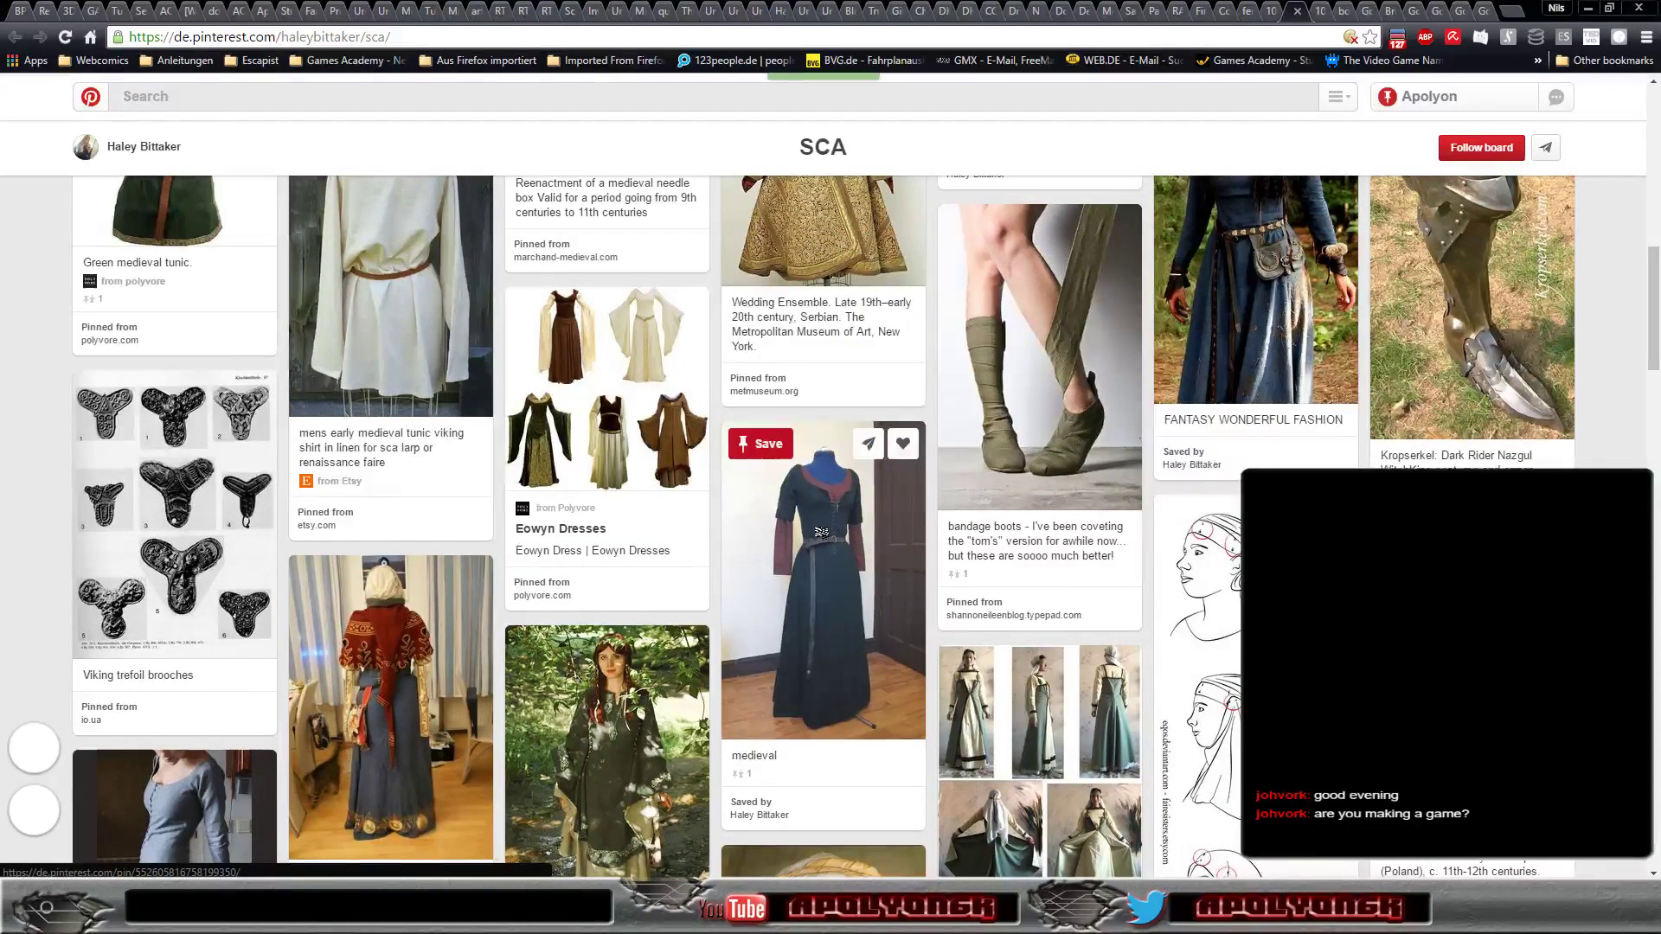
{"action": "left_click", "coordinate": [820, 532]}
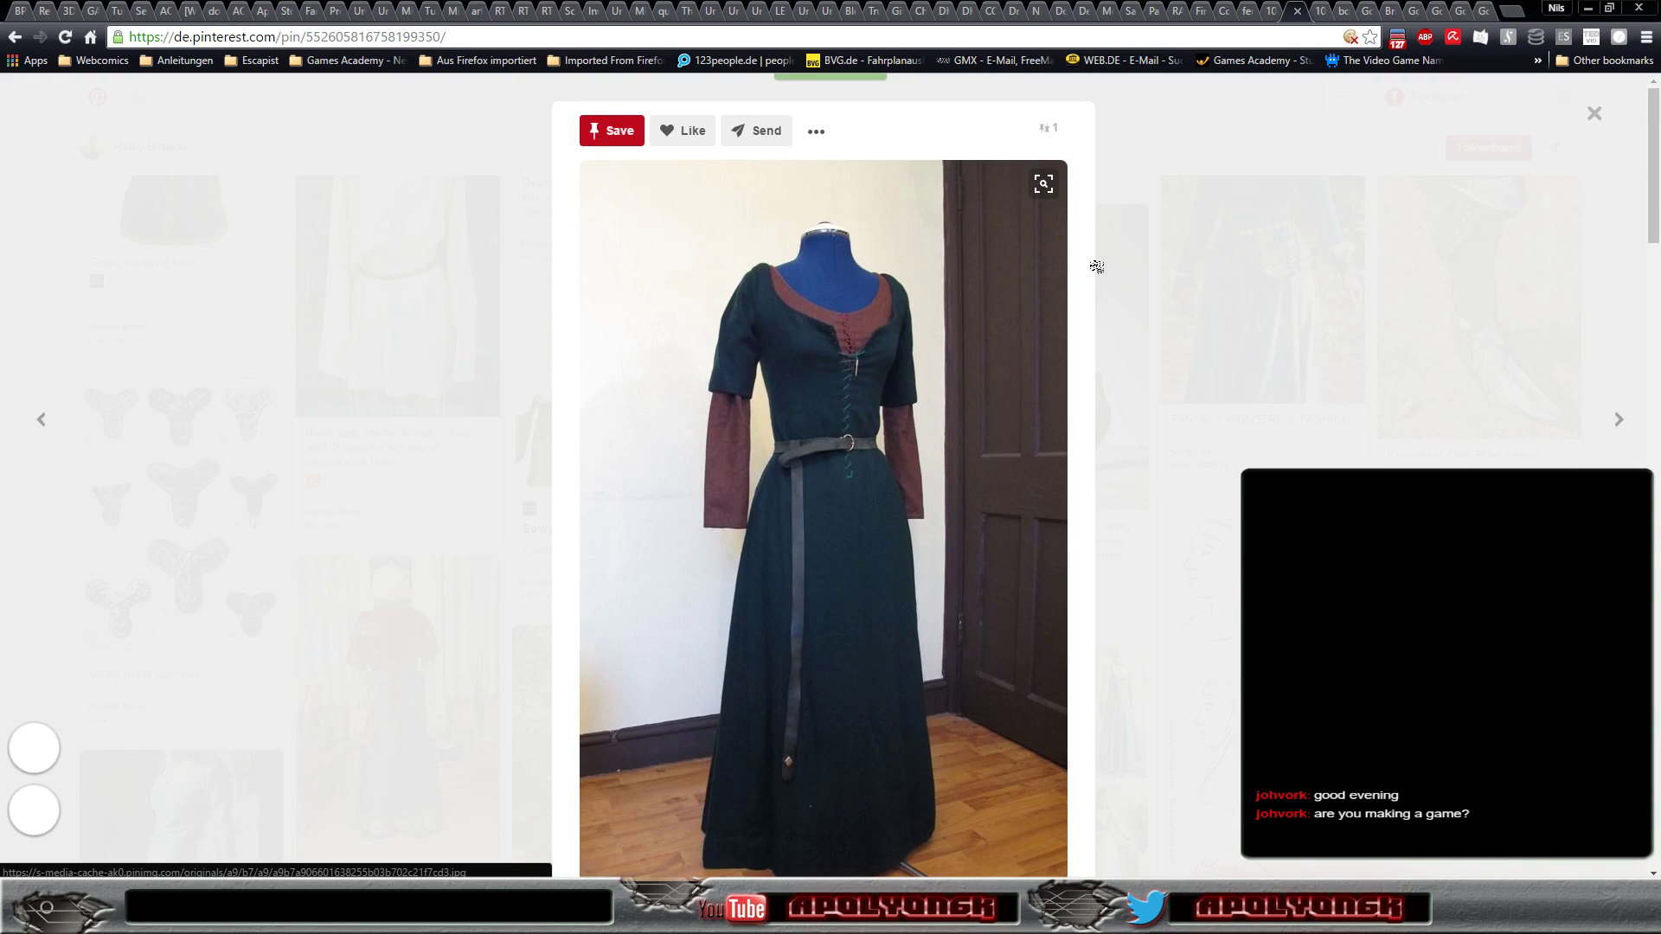
{"action": "left_click", "coordinate": [1594, 112]}
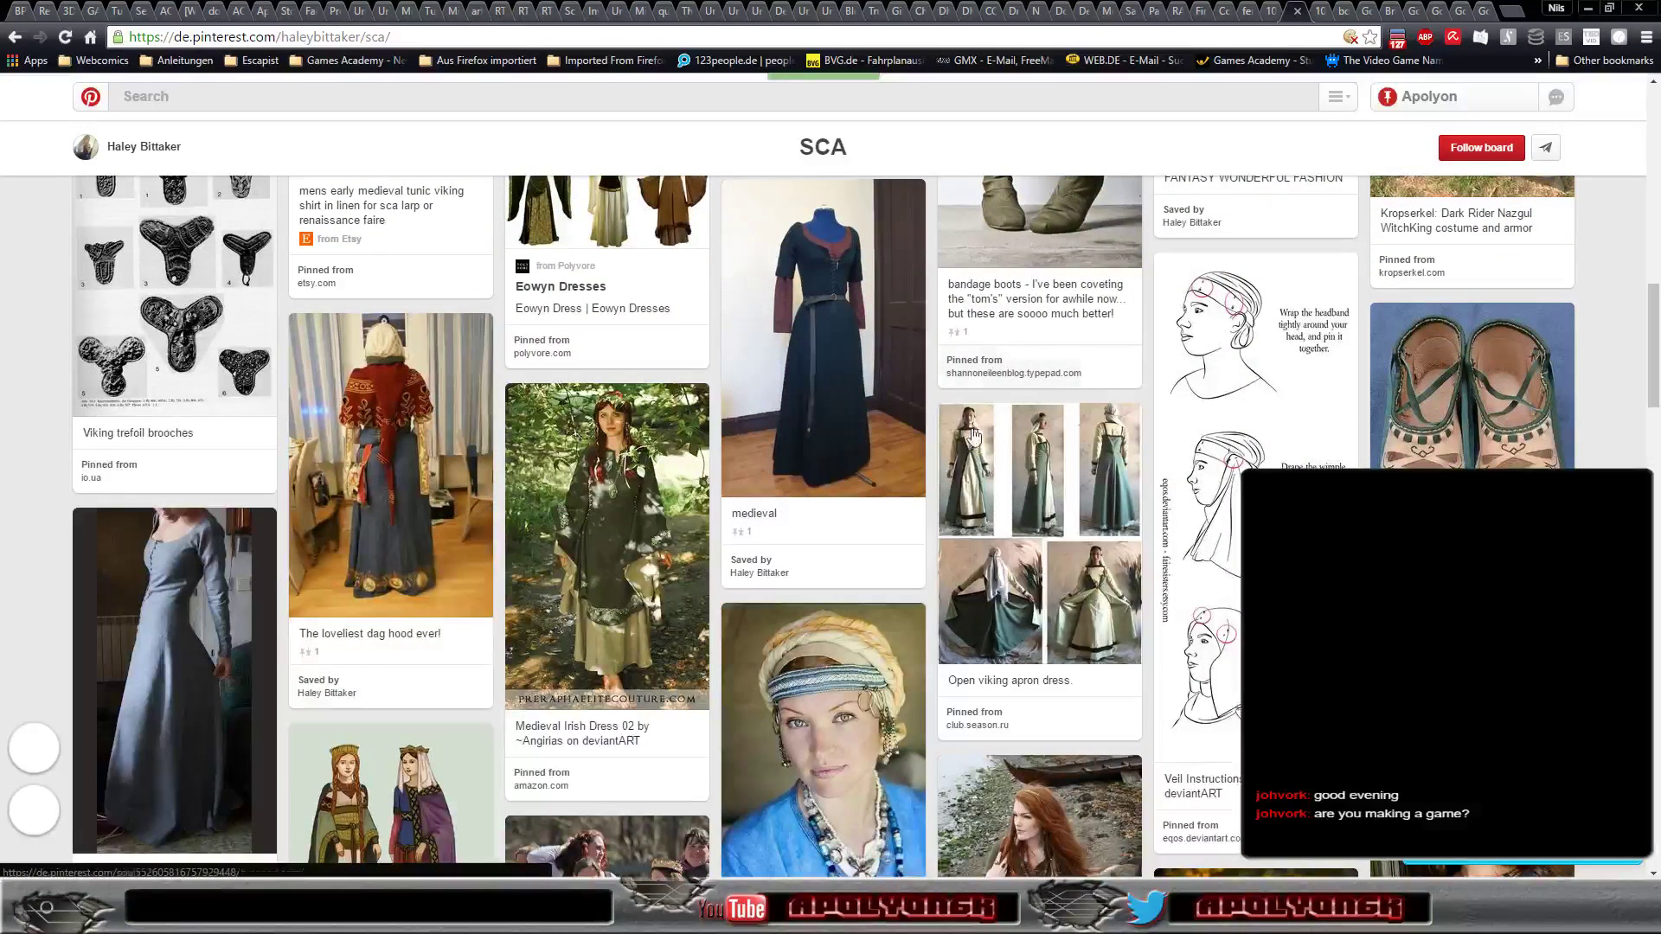
Scroll far down the SCA board past Viking pants, leather shoes, bodice patterns and buckle pins.
{"action": "scroll", "coordinate": [891, 484], "scroll_direction": "down", "scroll_amount": 2}
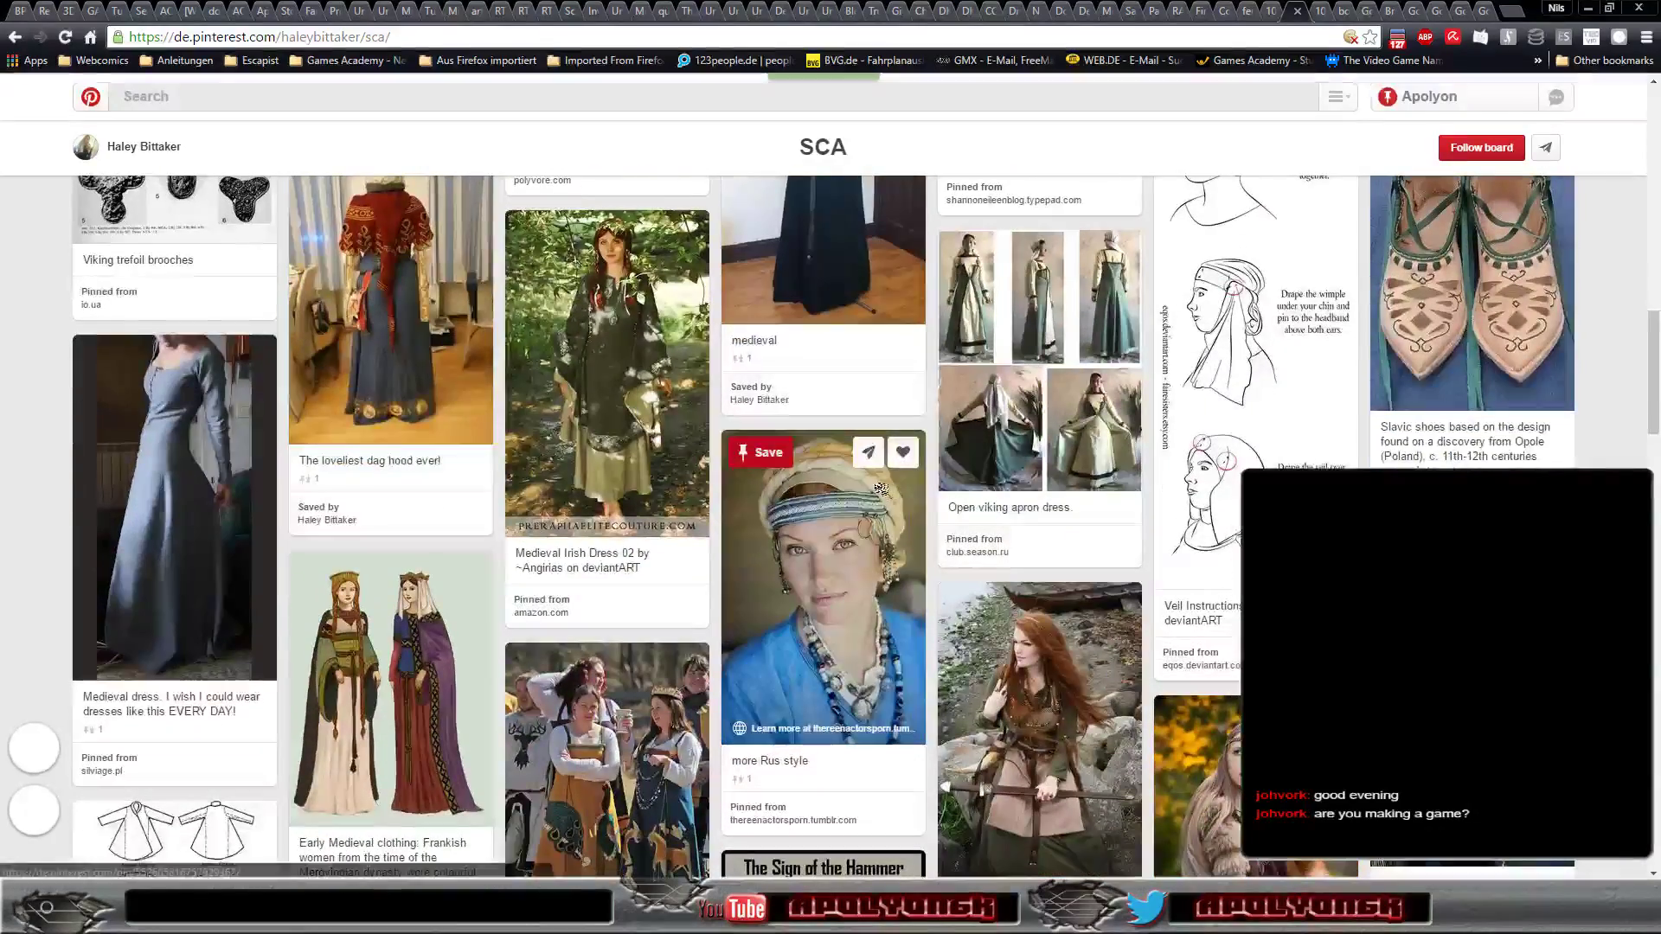
{"action": "scroll", "coordinate": [886, 414], "scroll_direction": "down", "scroll_amount": 3}
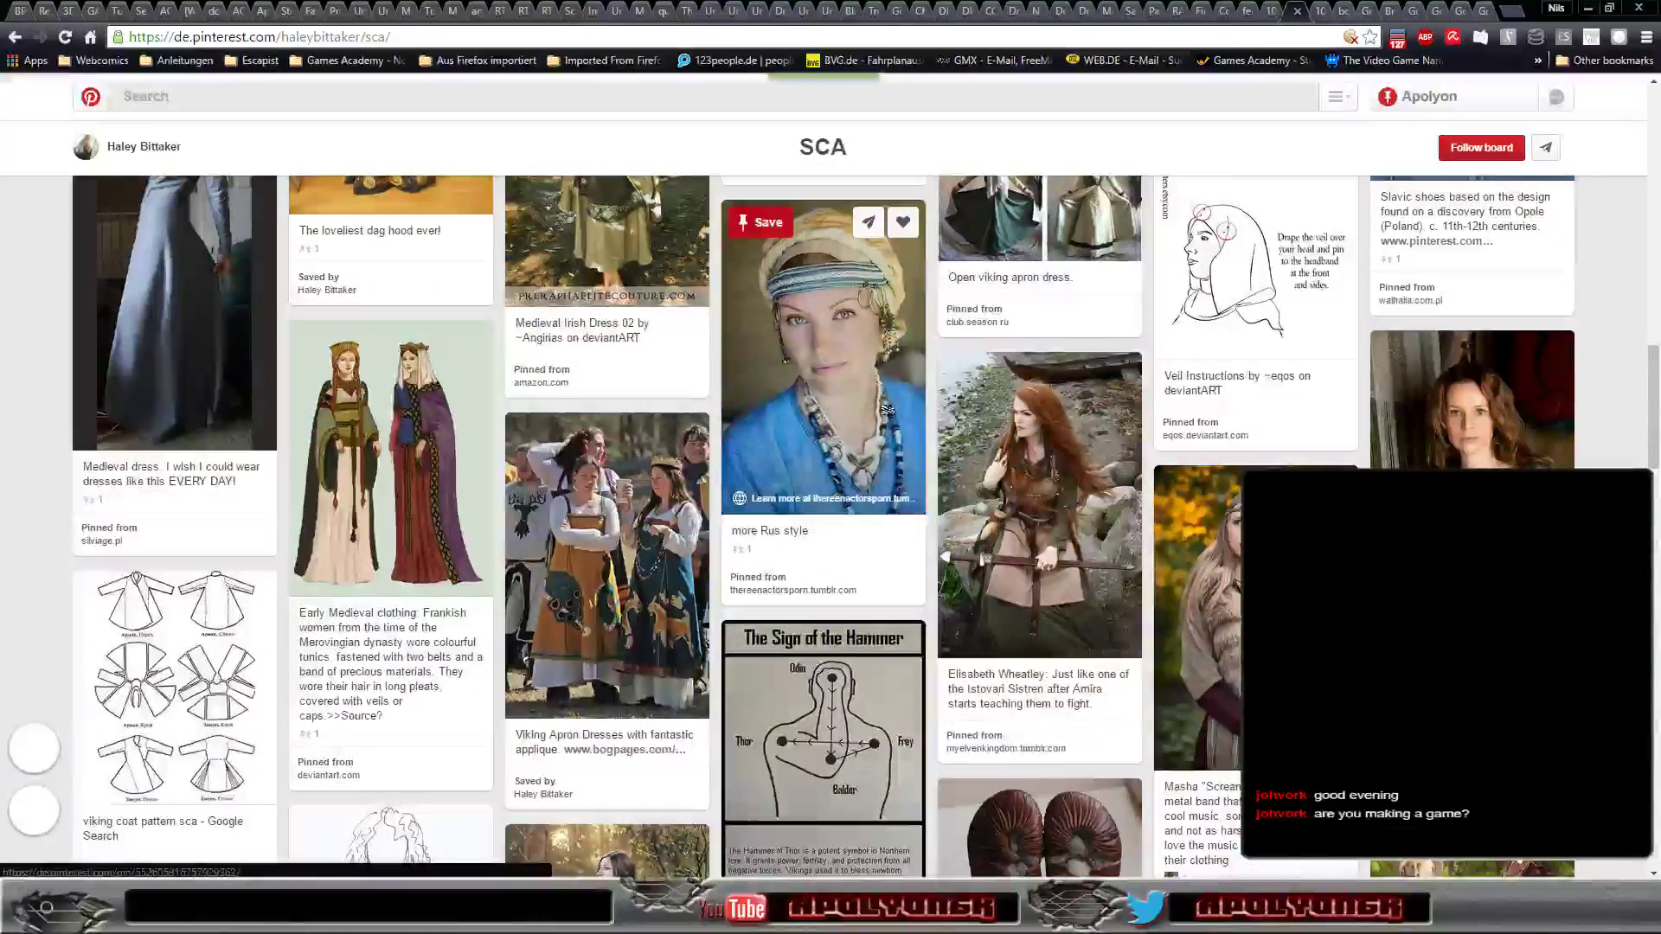
{"action": "scroll", "coordinate": [890, 376], "scroll_direction": "down", "scroll_amount": 2}
{"action": "scroll", "coordinate": [889, 373], "scroll_direction": "down", "scroll_amount": 3}
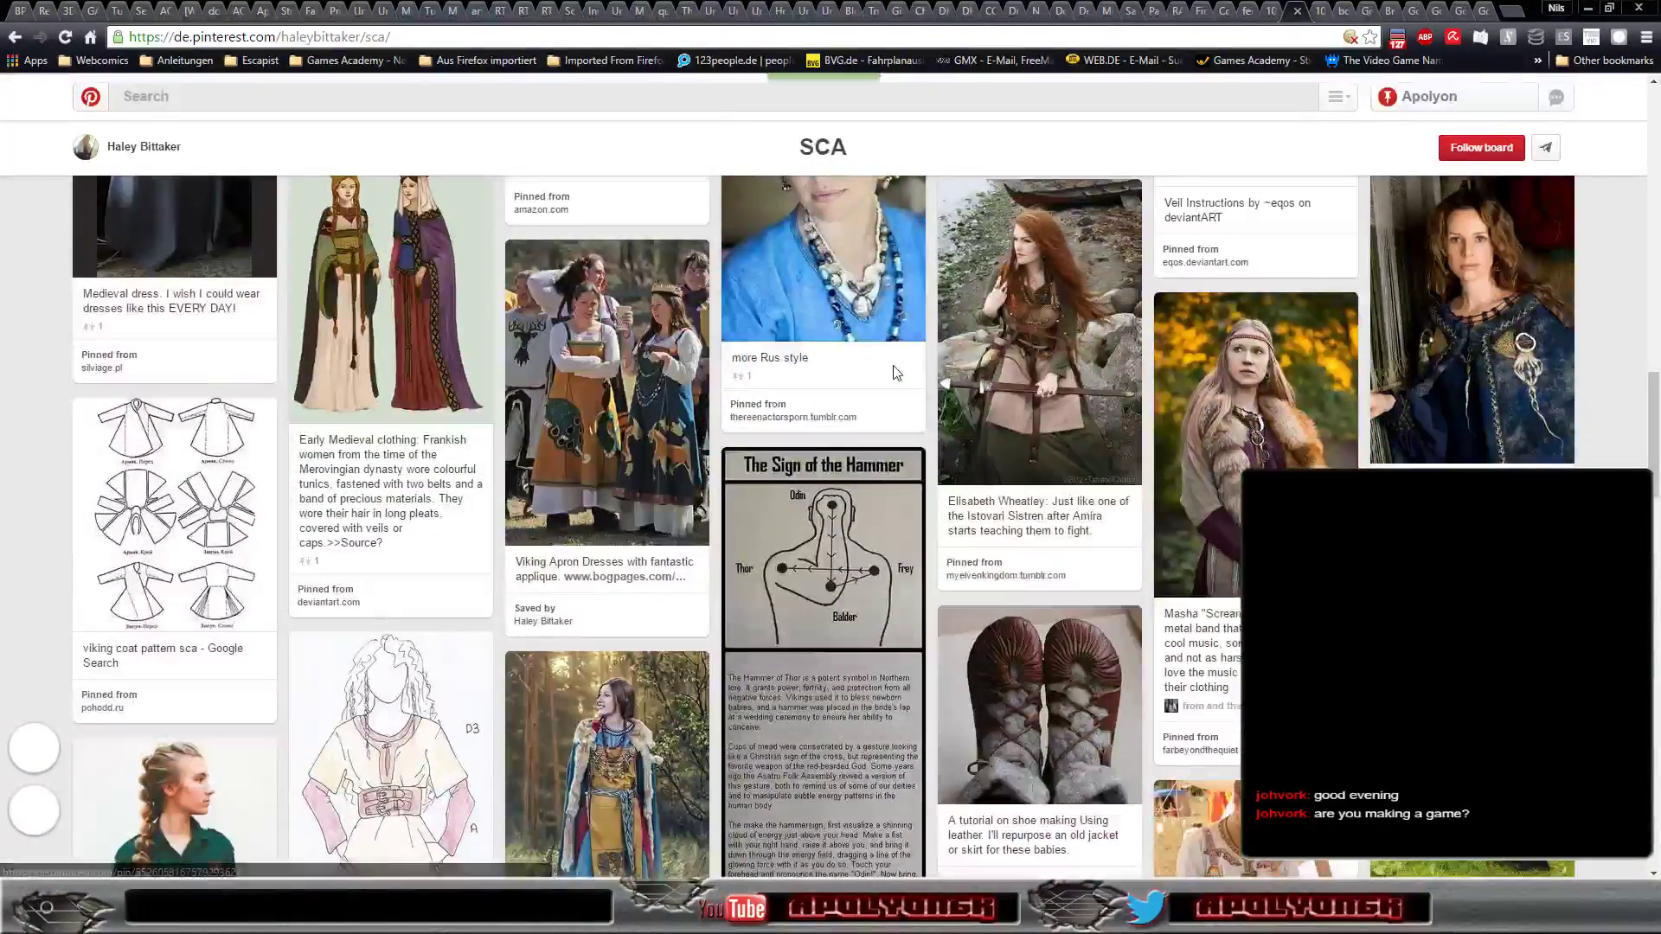
{"action": "scroll", "coordinate": [891, 364], "scroll_direction": "down", "scroll_amount": 2}
{"action": "scroll", "coordinate": [895, 355], "scroll_direction": "down", "scroll_amount": 2}
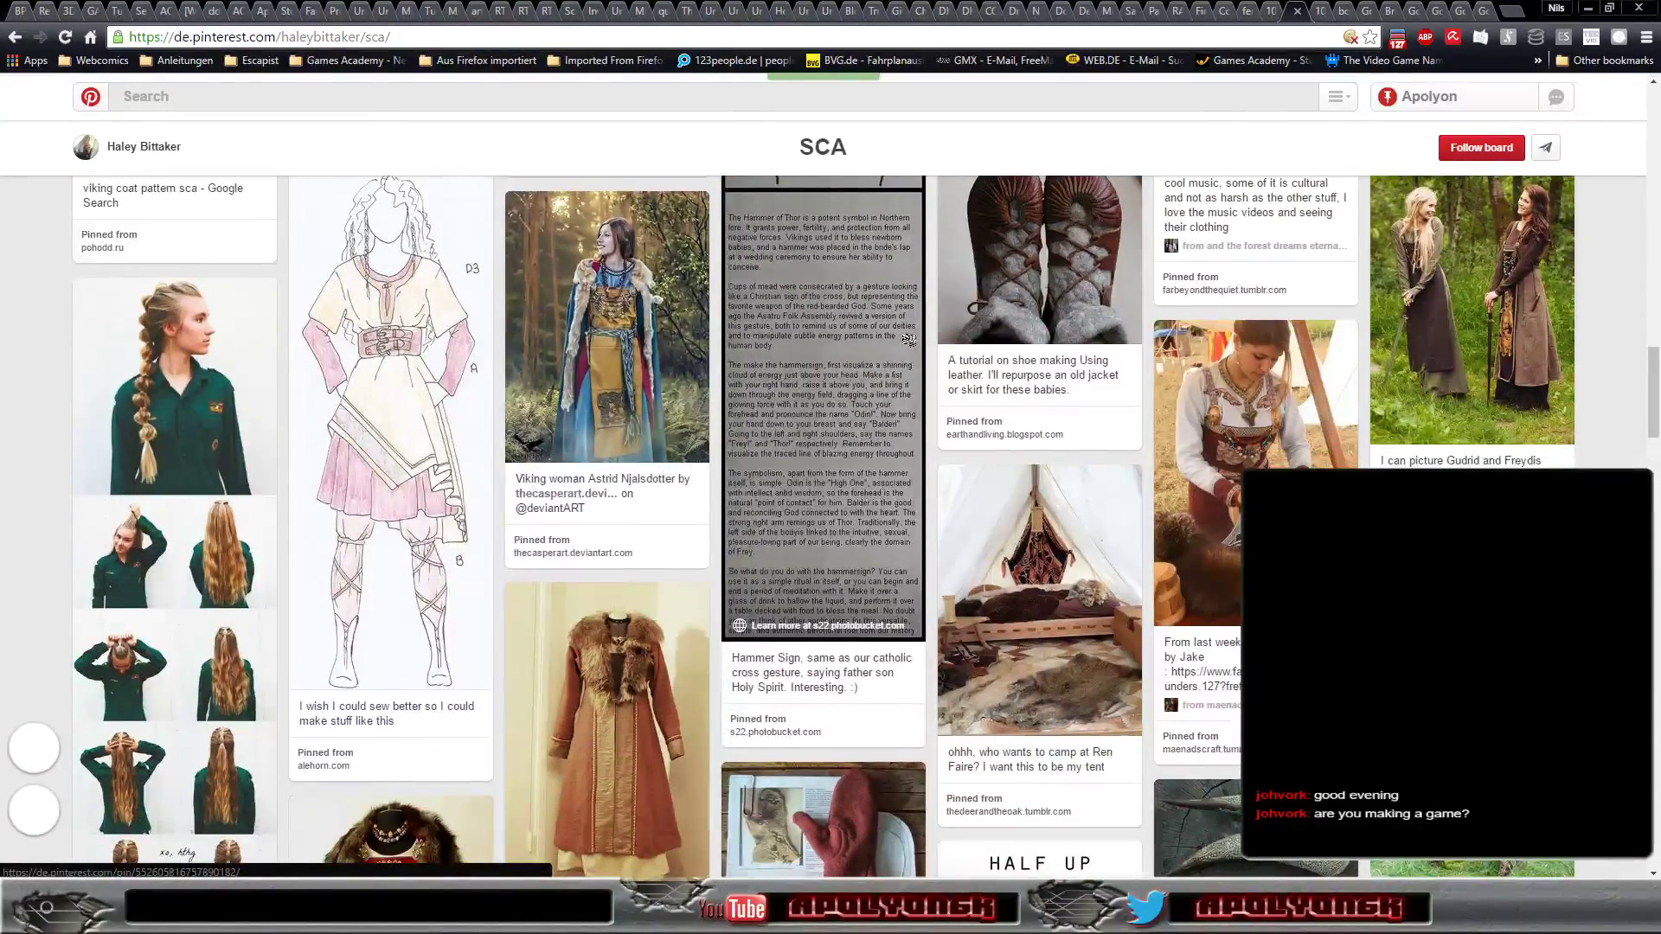
{"action": "scroll", "coordinate": [908, 338], "scroll_direction": "down", "scroll_amount": 2}
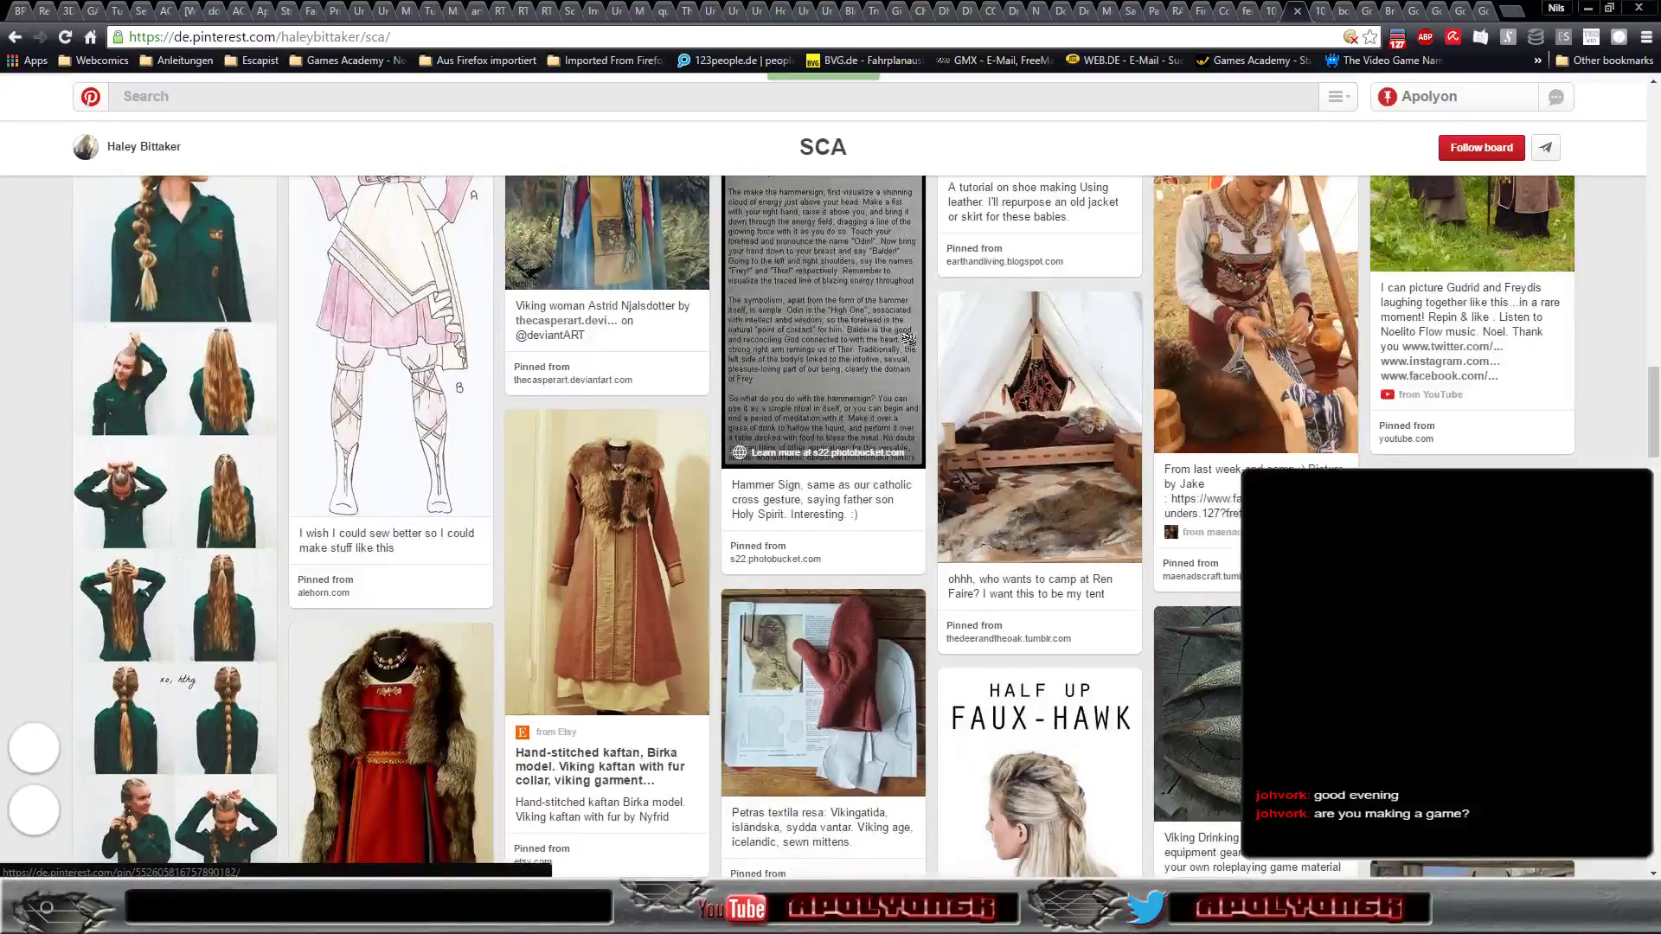
{"action": "scroll", "coordinate": [906, 339], "scroll_direction": "down", "scroll_amount": 5}
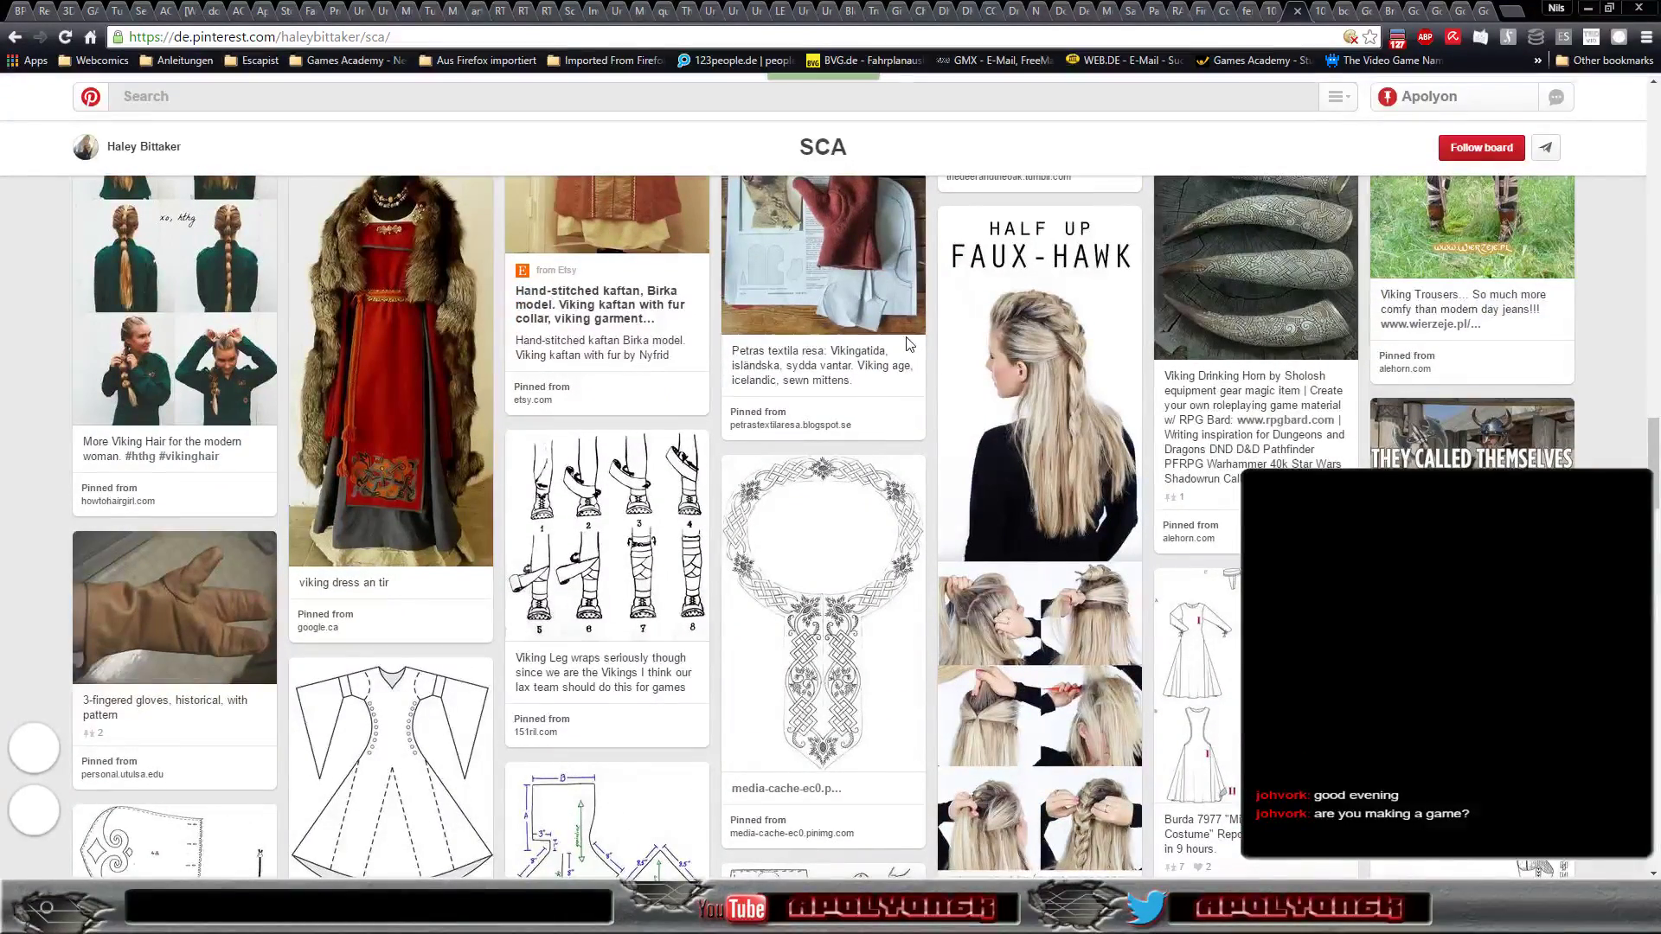
{"action": "scroll", "coordinate": [917, 353], "scroll_direction": "down", "scroll_amount": 3}
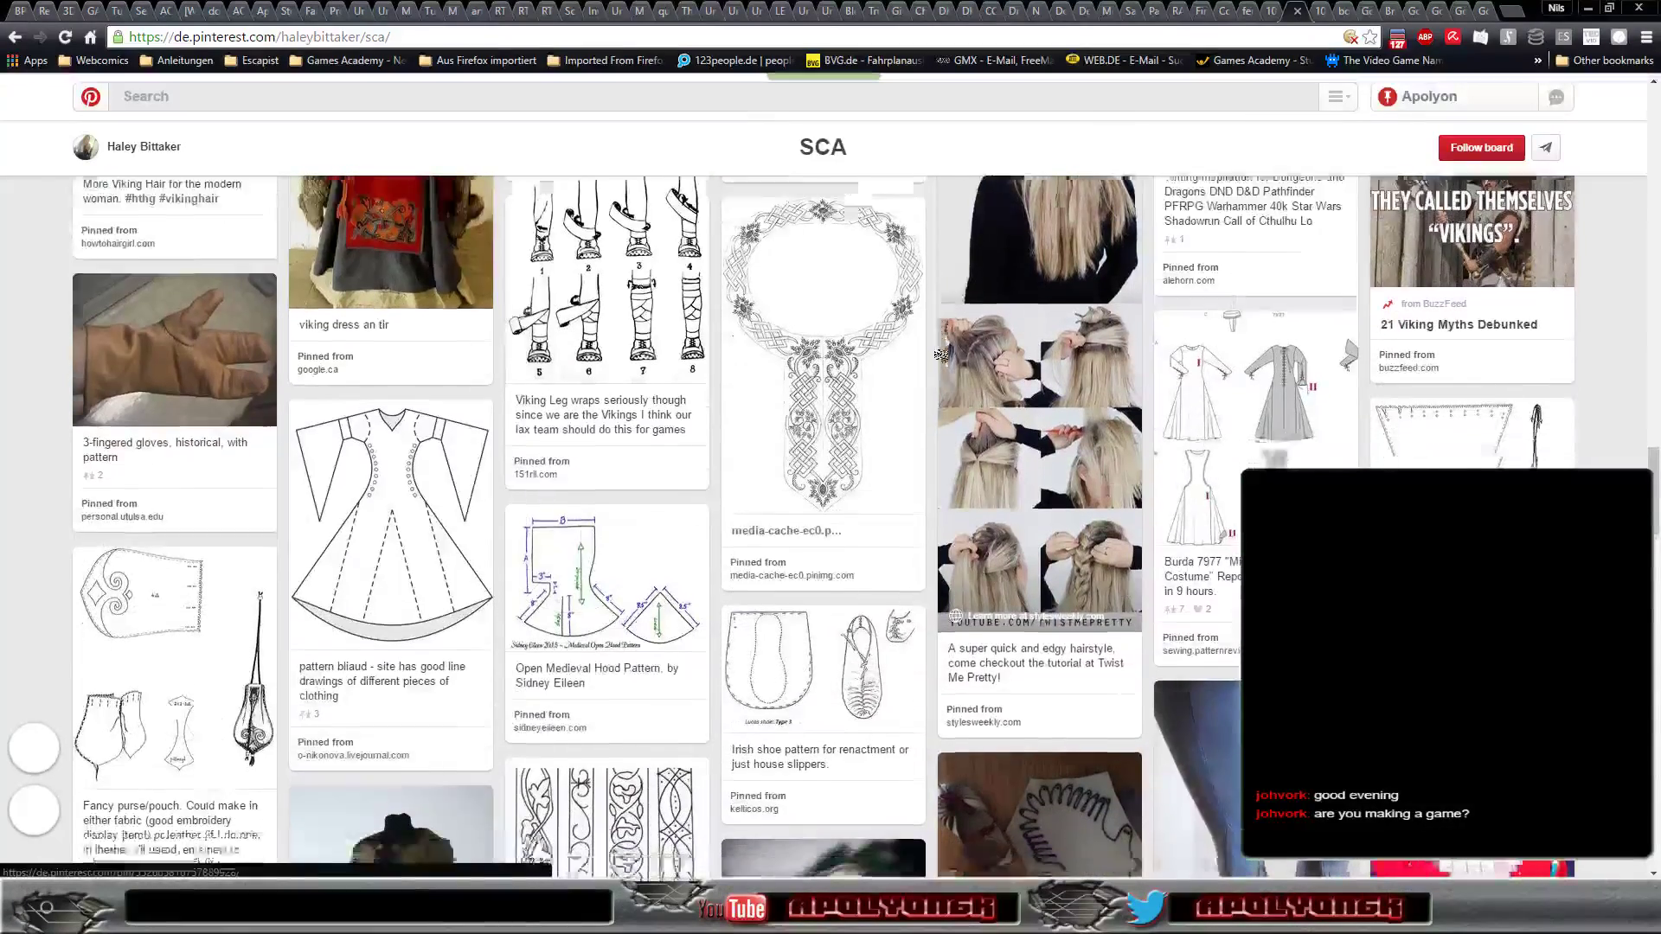
{"action": "scroll", "coordinate": [939, 362], "scroll_direction": "down", "scroll_amount": 3}
{"action": "scroll", "coordinate": [941, 361], "scroll_direction": "up", "scroll_amount": 1}
{"action": "scroll", "coordinate": [941, 356], "scroll_direction": "up", "scroll_amount": 1}
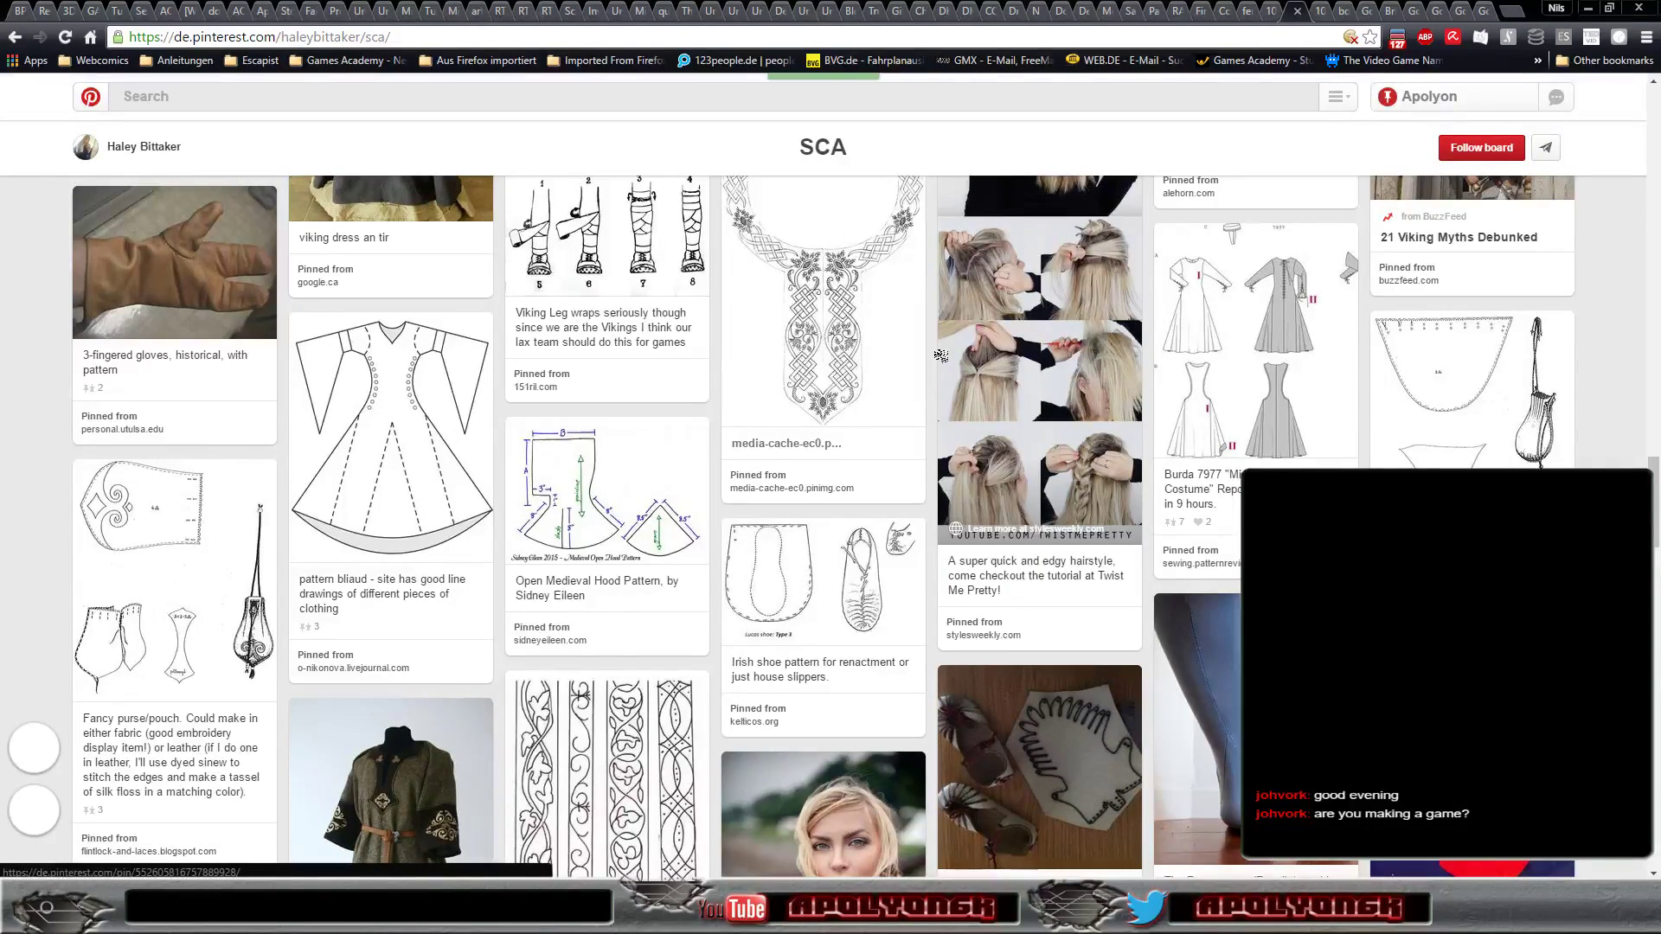
{"action": "scroll", "coordinate": [940, 356], "scroll_direction": "down", "scroll_amount": 2}
{"action": "scroll", "coordinate": [942, 360], "scroll_direction": "down", "scroll_amount": 4}
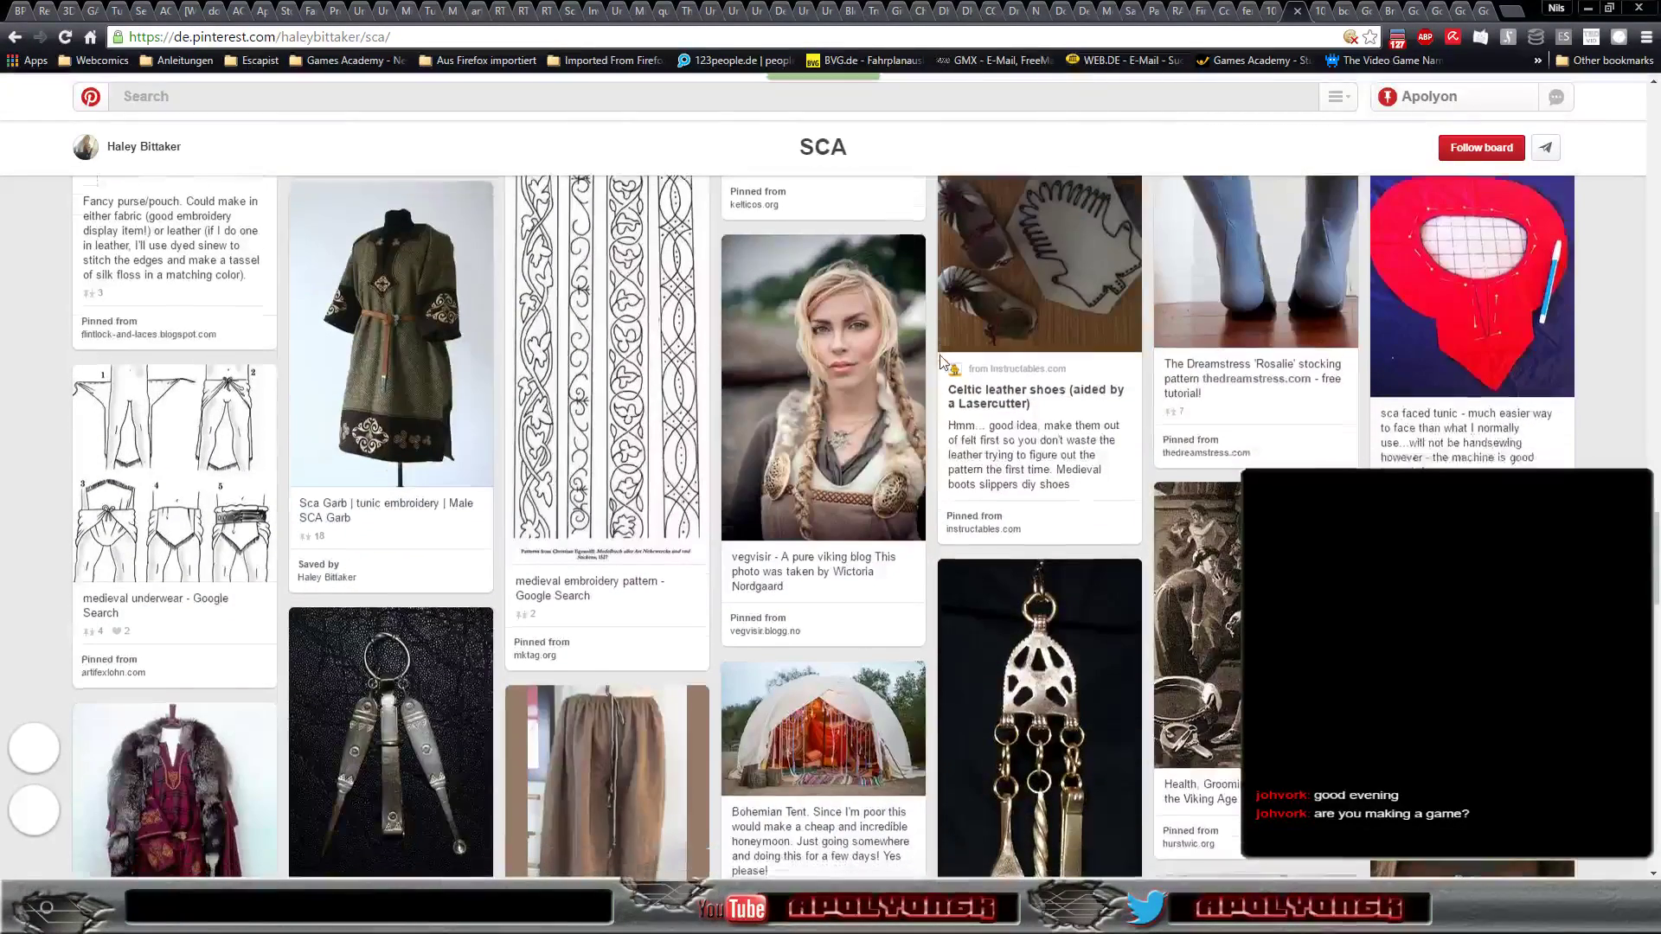
{"action": "scroll", "coordinate": [941, 359], "scroll_direction": "down", "scroll_amount": 1}
{"action": "scroll", "coordinate": [940, 355], "scroll_direction": "down", "scroll_amount": 2}
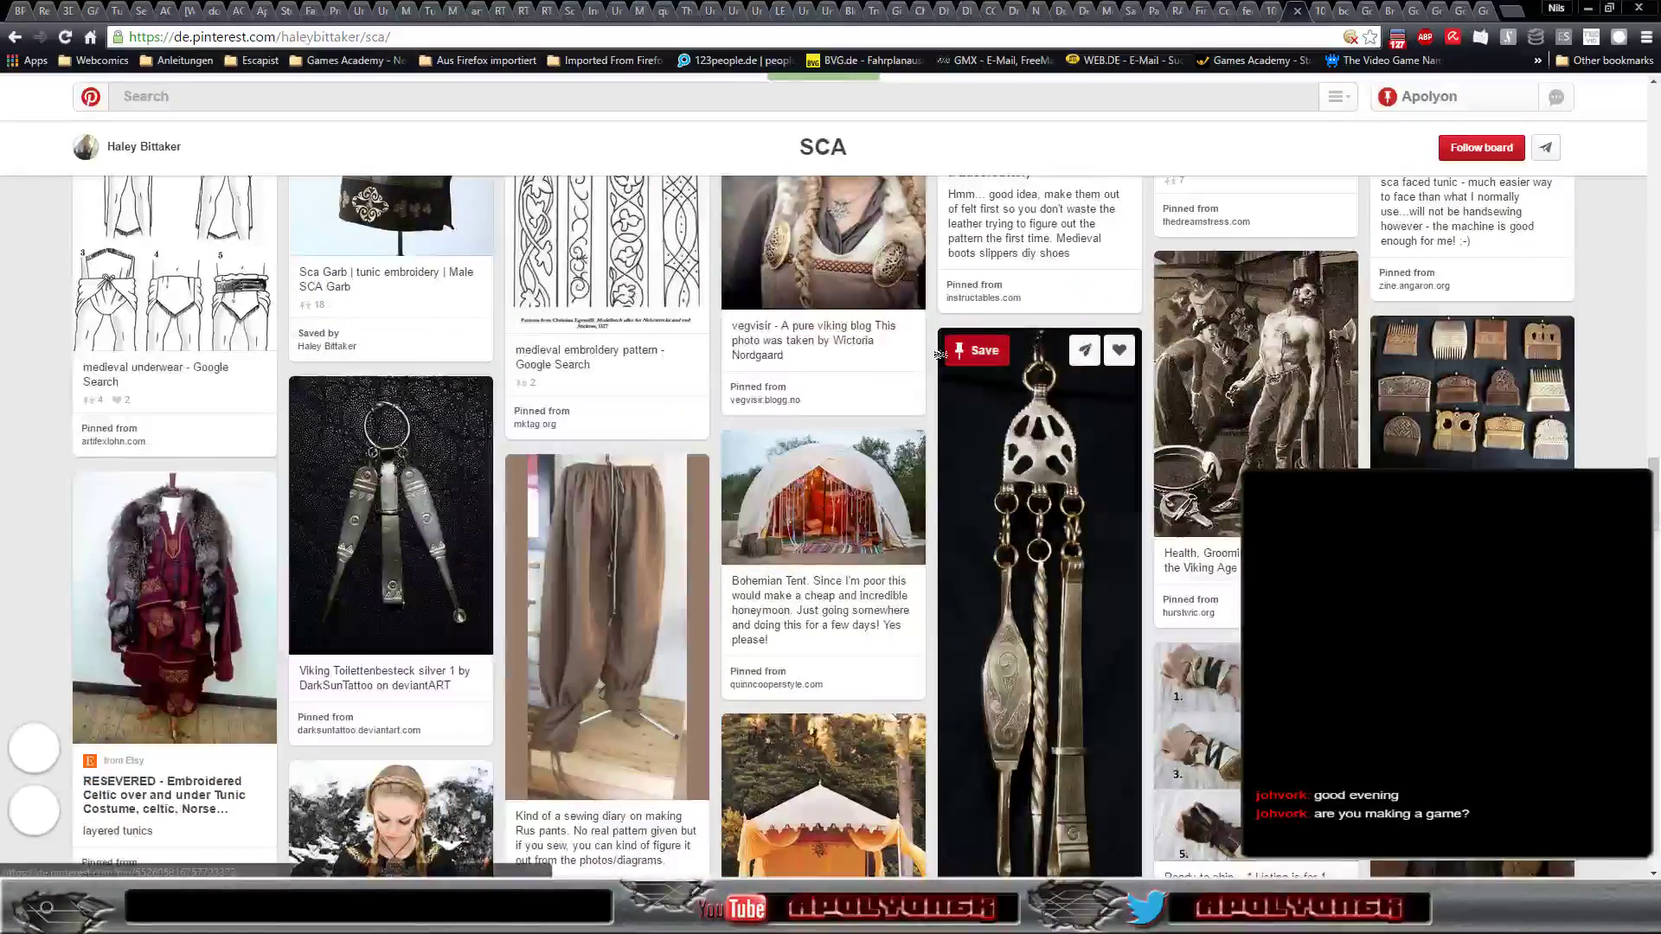
{"action": "scroll", "coordinate": [940, 355], "scroll_direction": "down", "scroll_amount": 3}
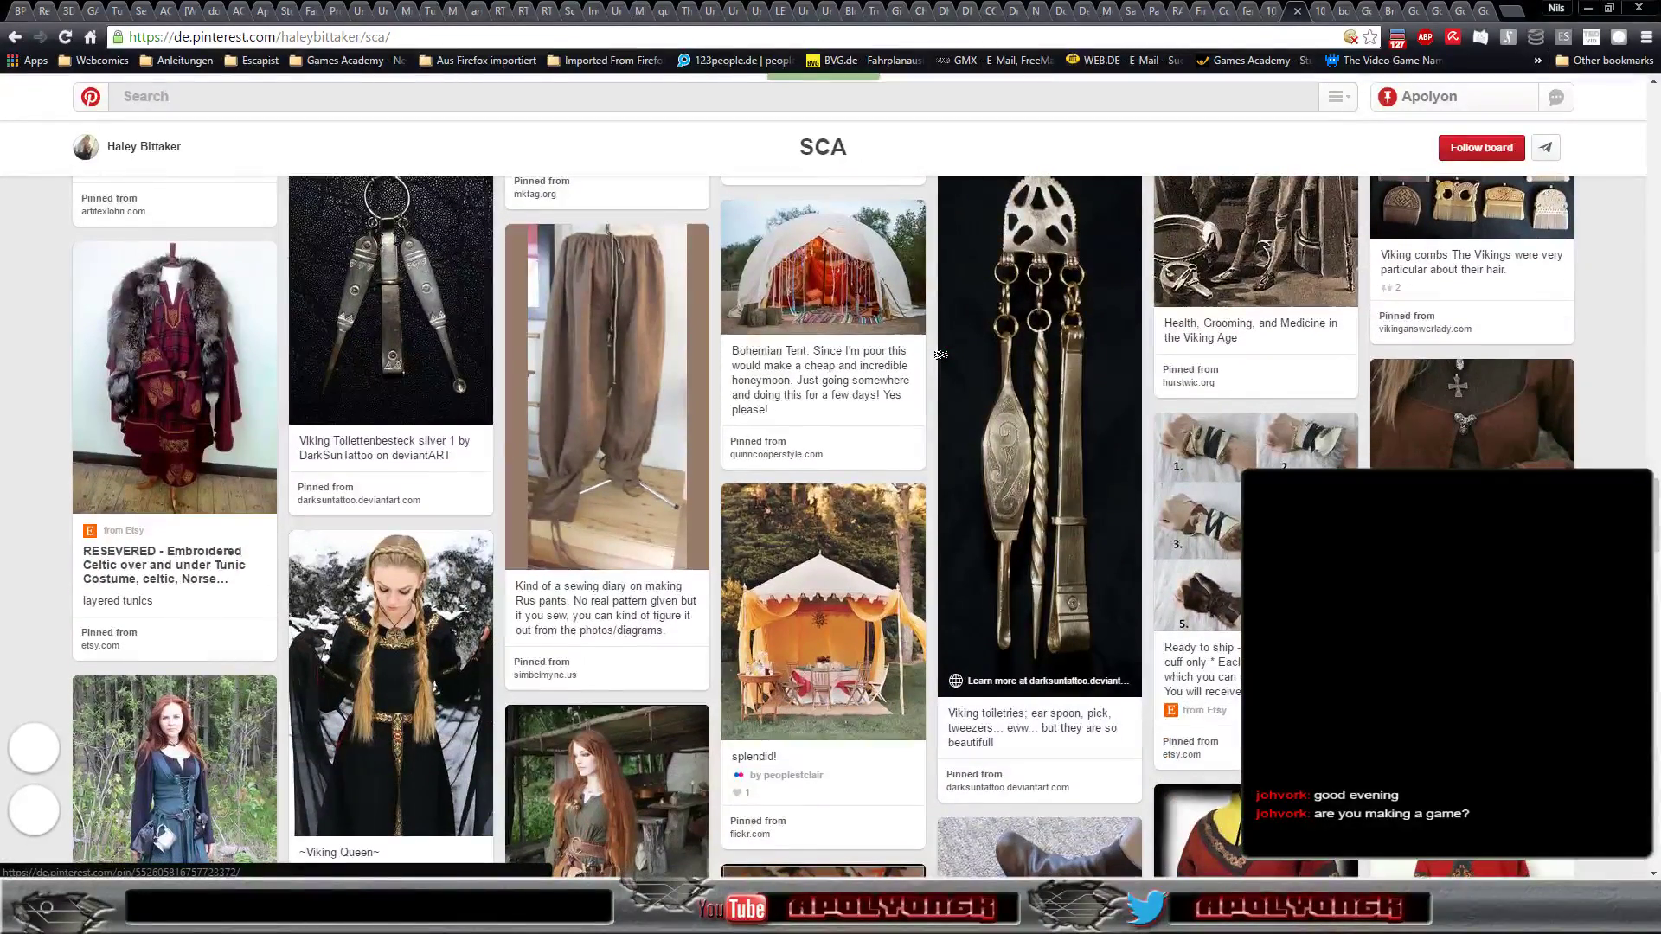
{"action": "scroll", "coordinate": [940, 354], "scroll_direction": "down", "scroll_amount": 2}
{"action": "scroll", "coordinate": [940, 355], "scroll_direction": "down", "scroll_amount": 3}
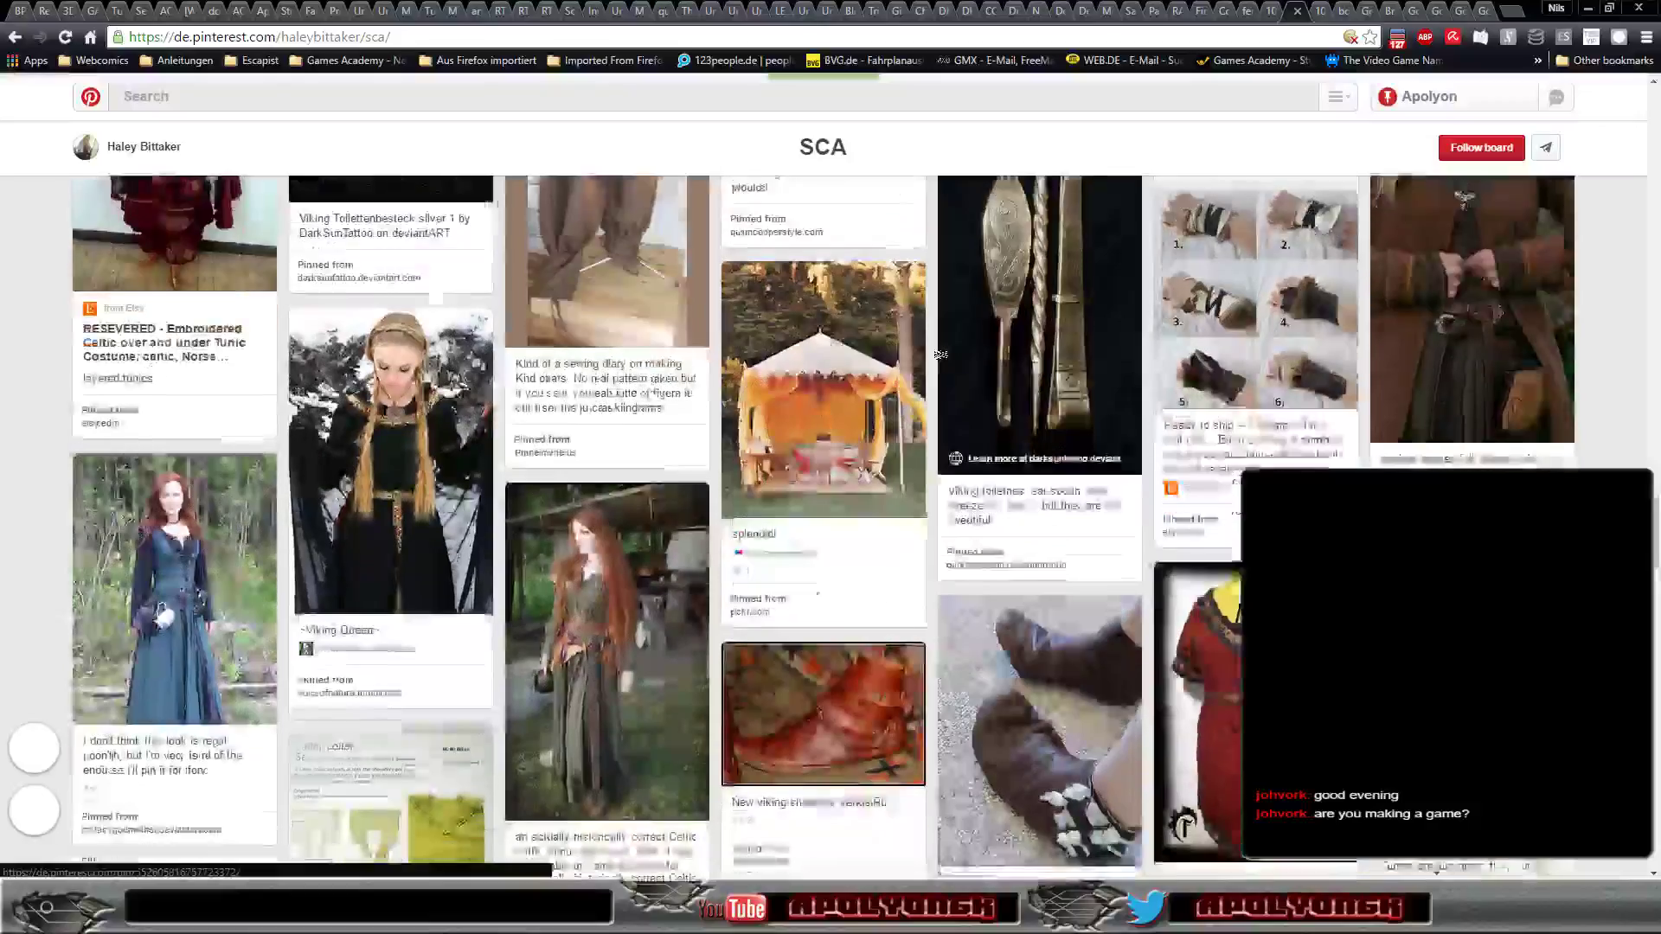
{"action": "scroll", "coordinate": [941, 360], "scroll_direction": "down", "scroll_amount": 1}
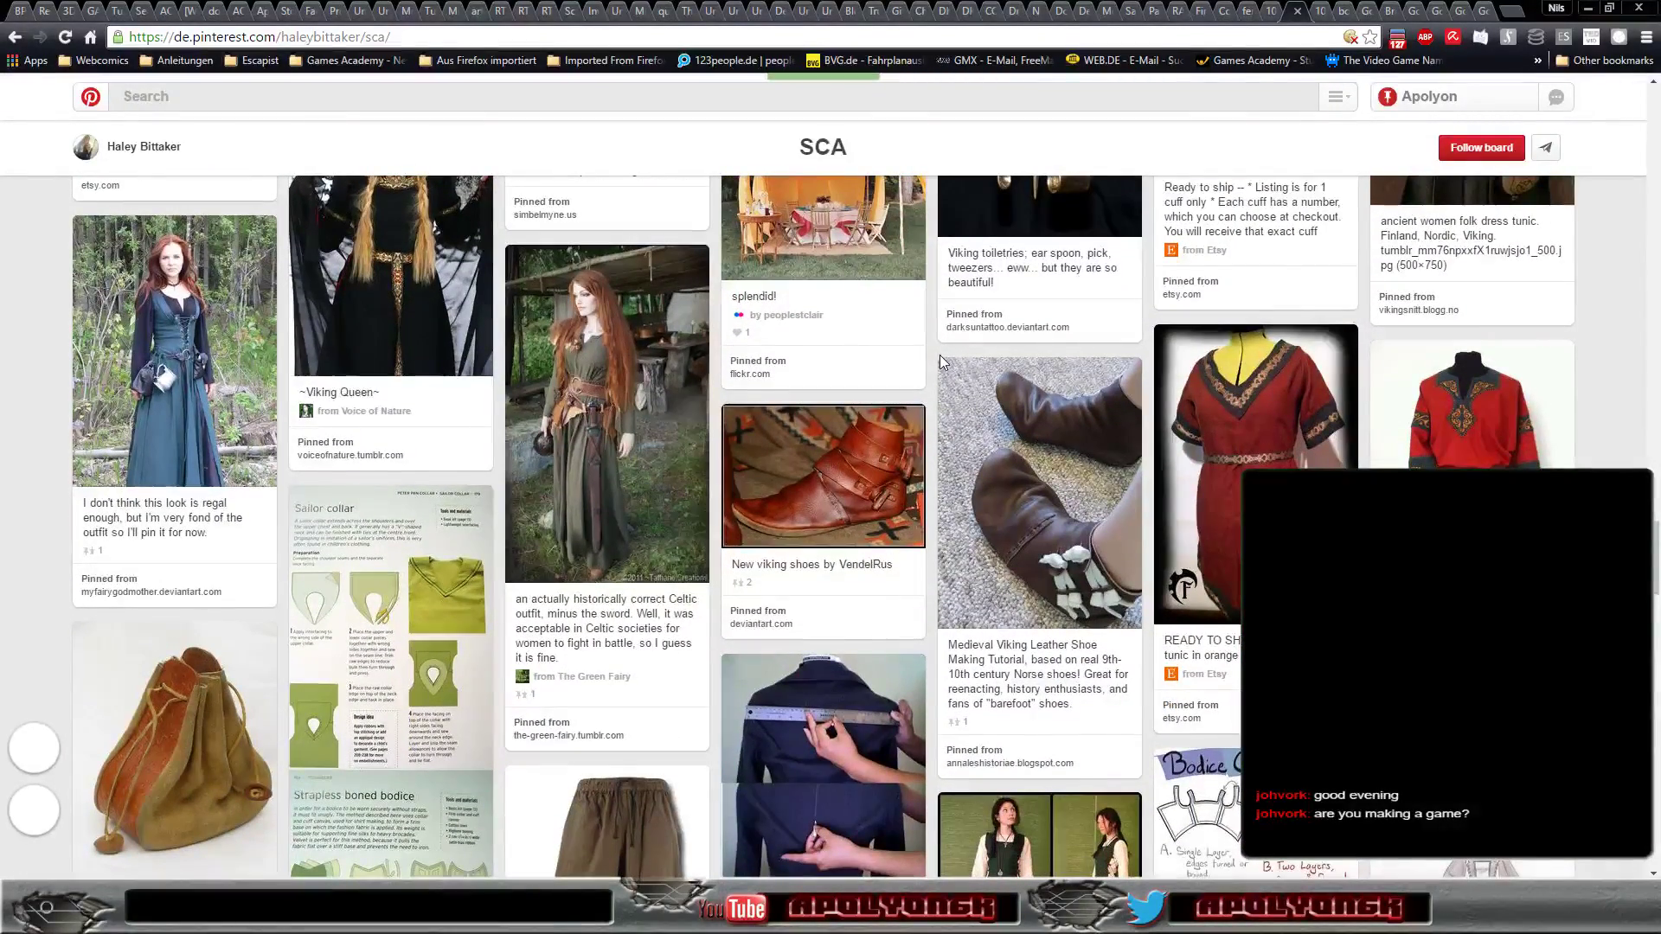
{"action": "scroll", "coordinate": [939, 355], "scroll_direction": "down", "scroll_amount": 3}
{"action": "scroll", "coordinate": [940, 354], "scroll_direction": "down", "scroll_amount": 3}
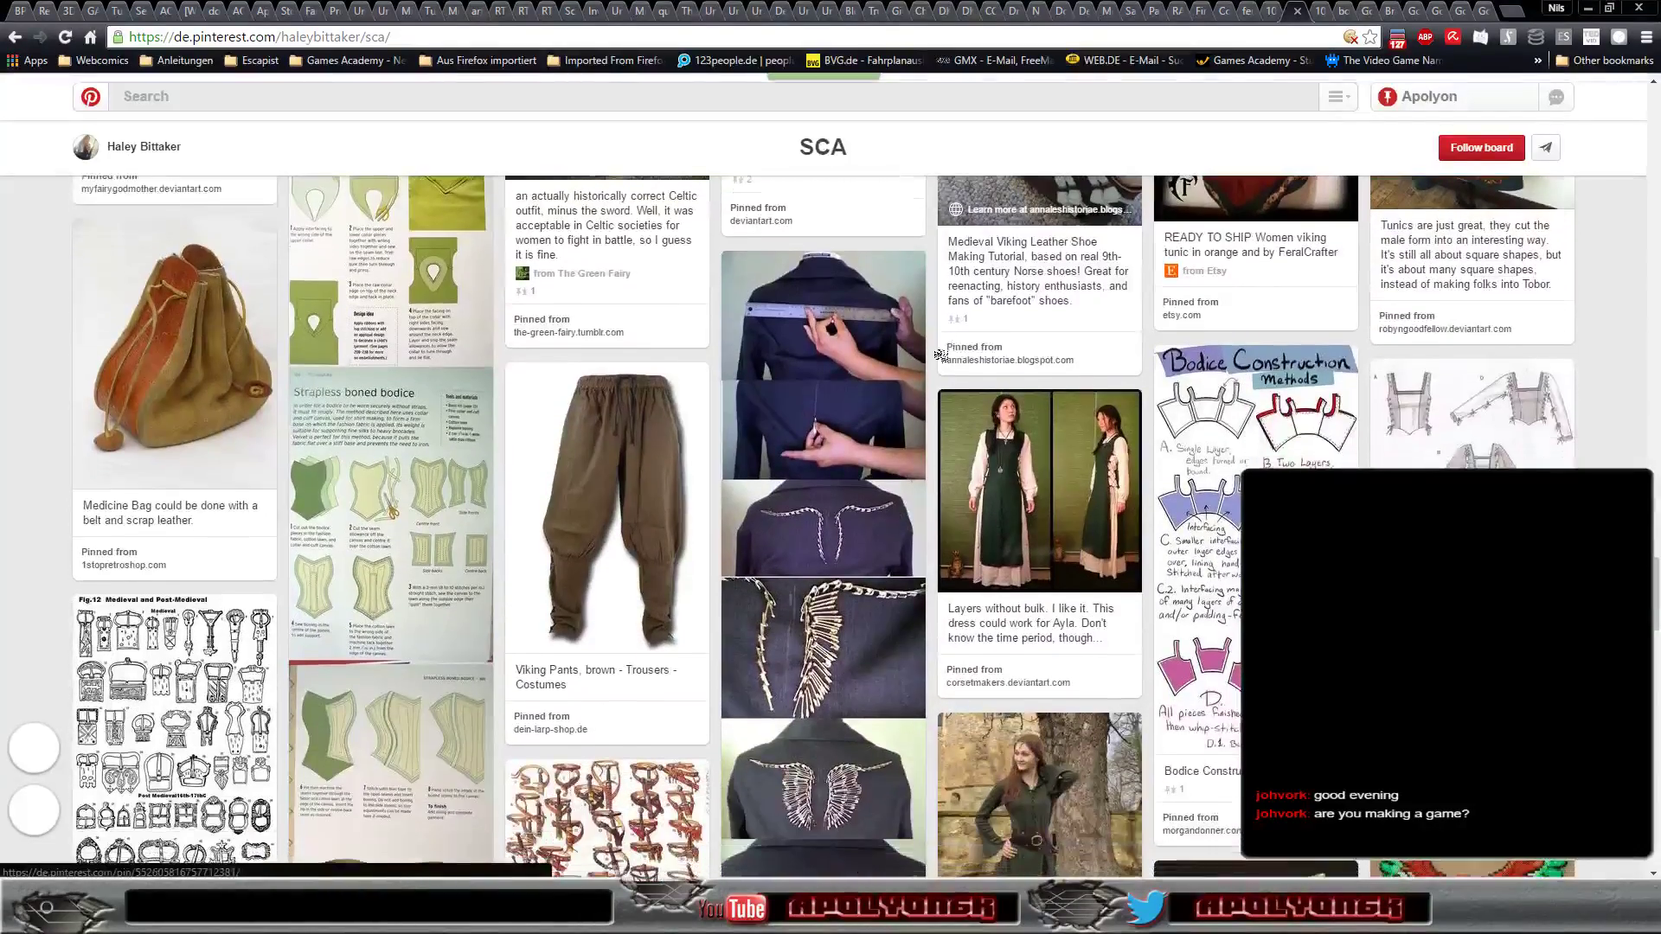
{"action": "scroll", "coordinate": [929, 344], "scroll_direction": "down", "scroll_amount": 3}
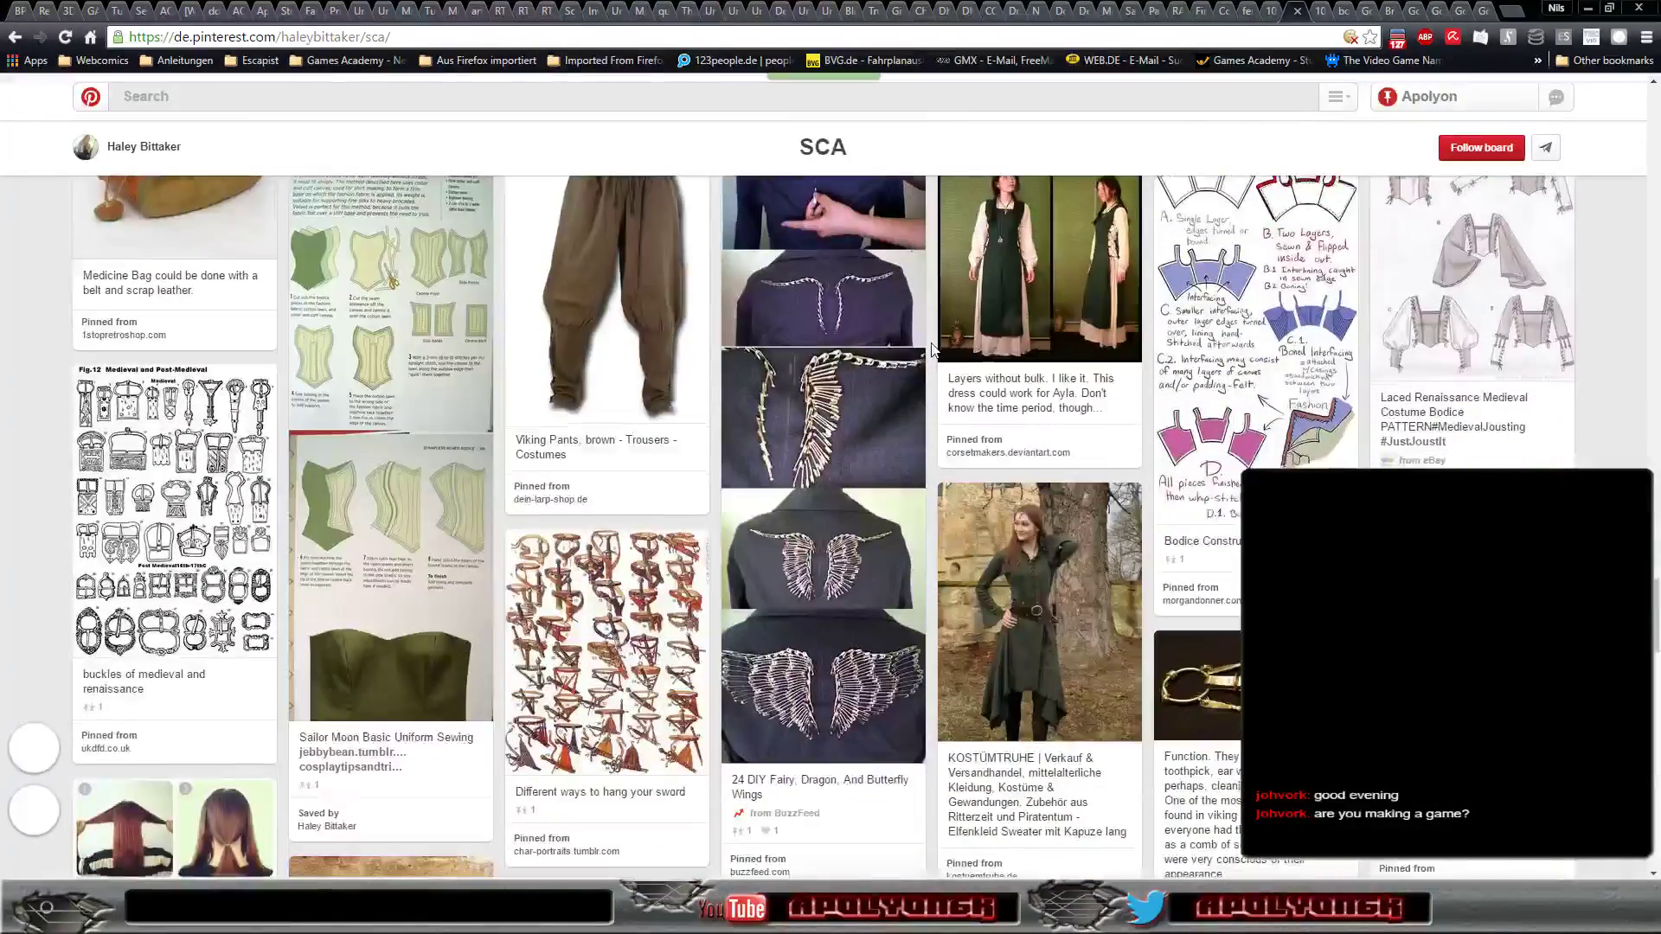
{"action": "scroll", "coordinate": [929, 344], "scroll_direction": "down", "scroll_amount": 1}
{"action": "scroll", "coordinate": [929, 344], "scroll_direction": "down", "scroll_amount": 2}
{"action": "scroll", "coordinate": [929, 344], "scroll_direction": "down", "scroll_amount": 1}
{"action": "scroll", "coordinate": [932, 348], "scroll_direction": "down", "scroll_amount": 2}
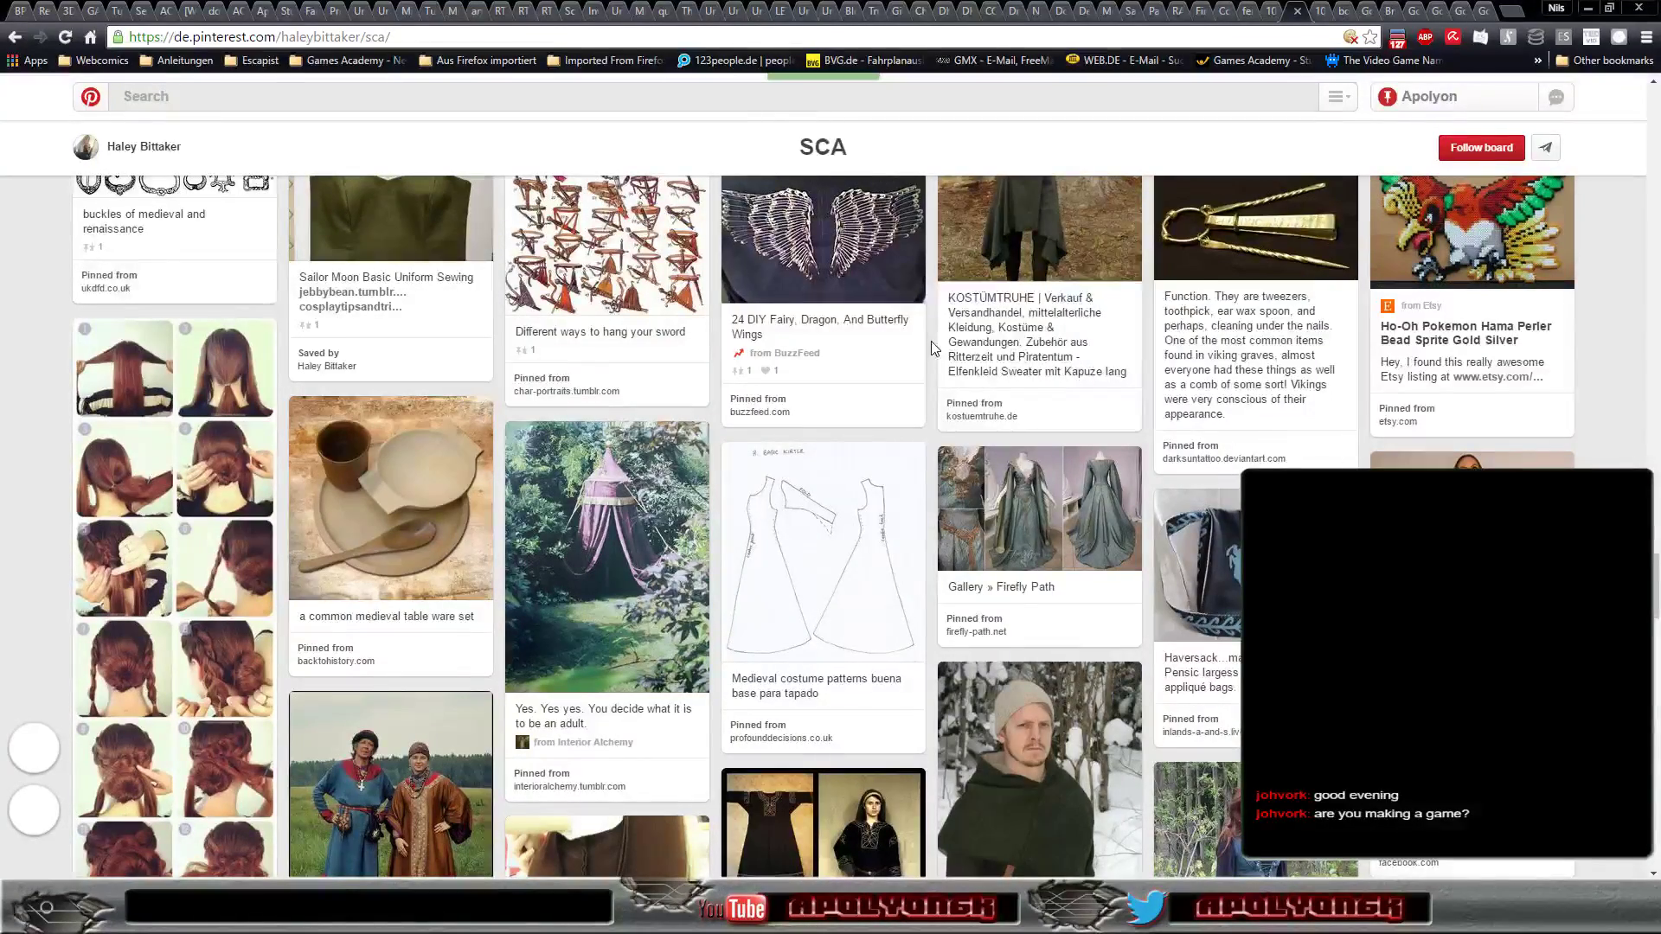
{"action": "scroll", "coordinate": [930, 341], "scroll_direction": "down", "scroll_amount": 2}
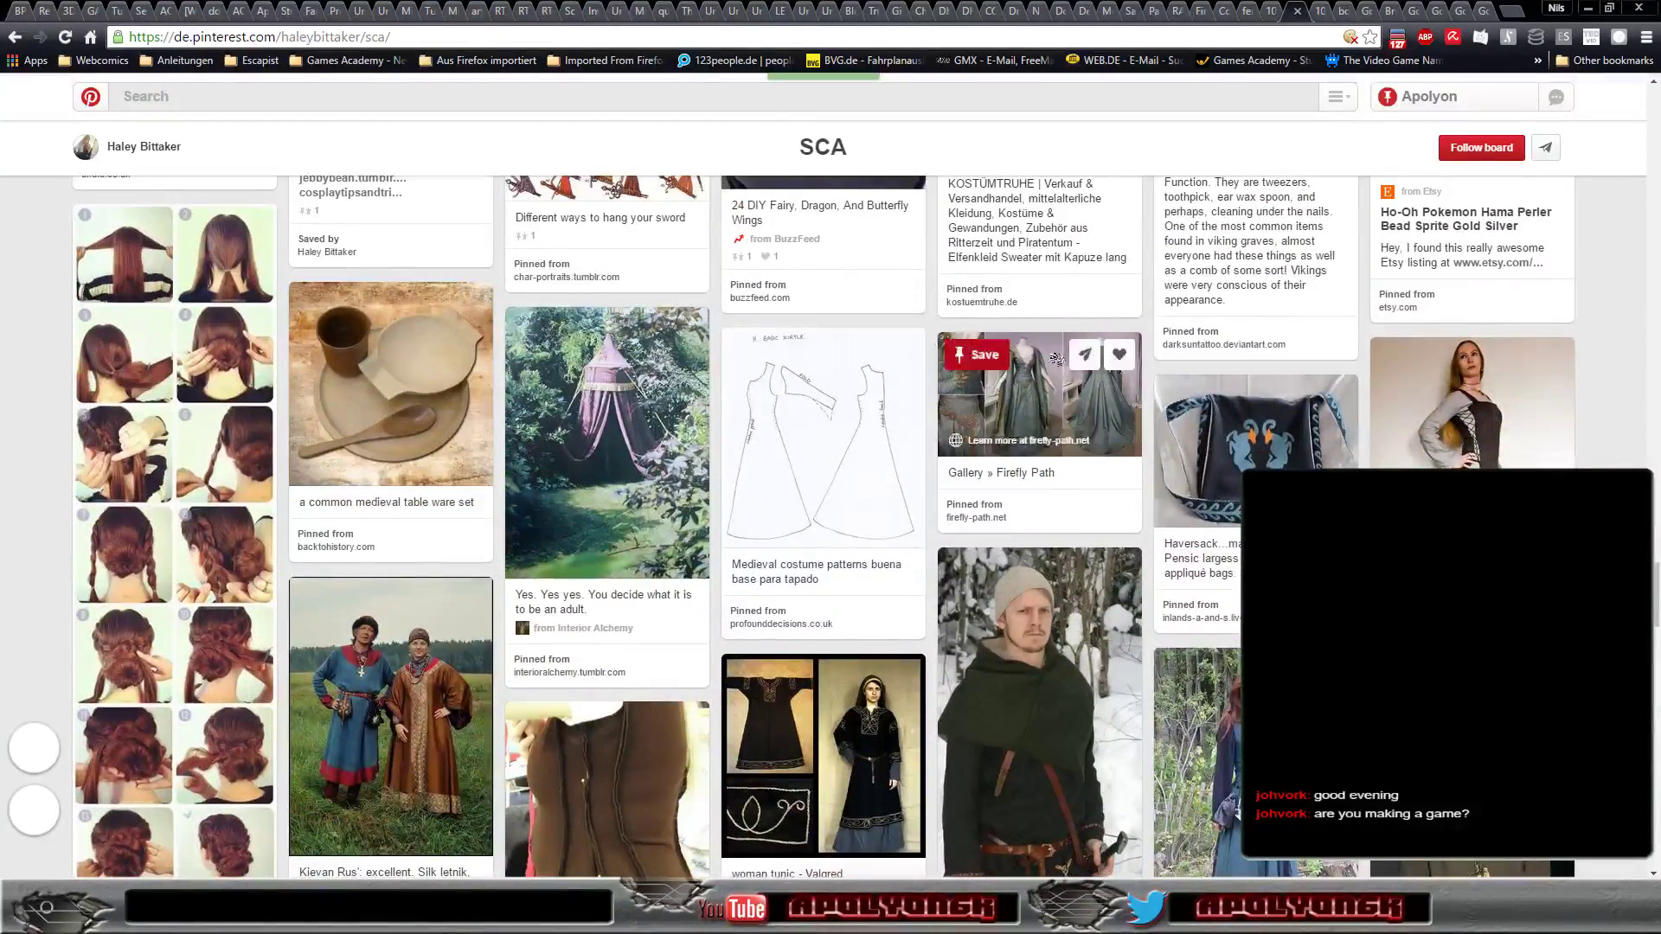
{"action": "mouse_move", "coordinate": [1471, 402]}
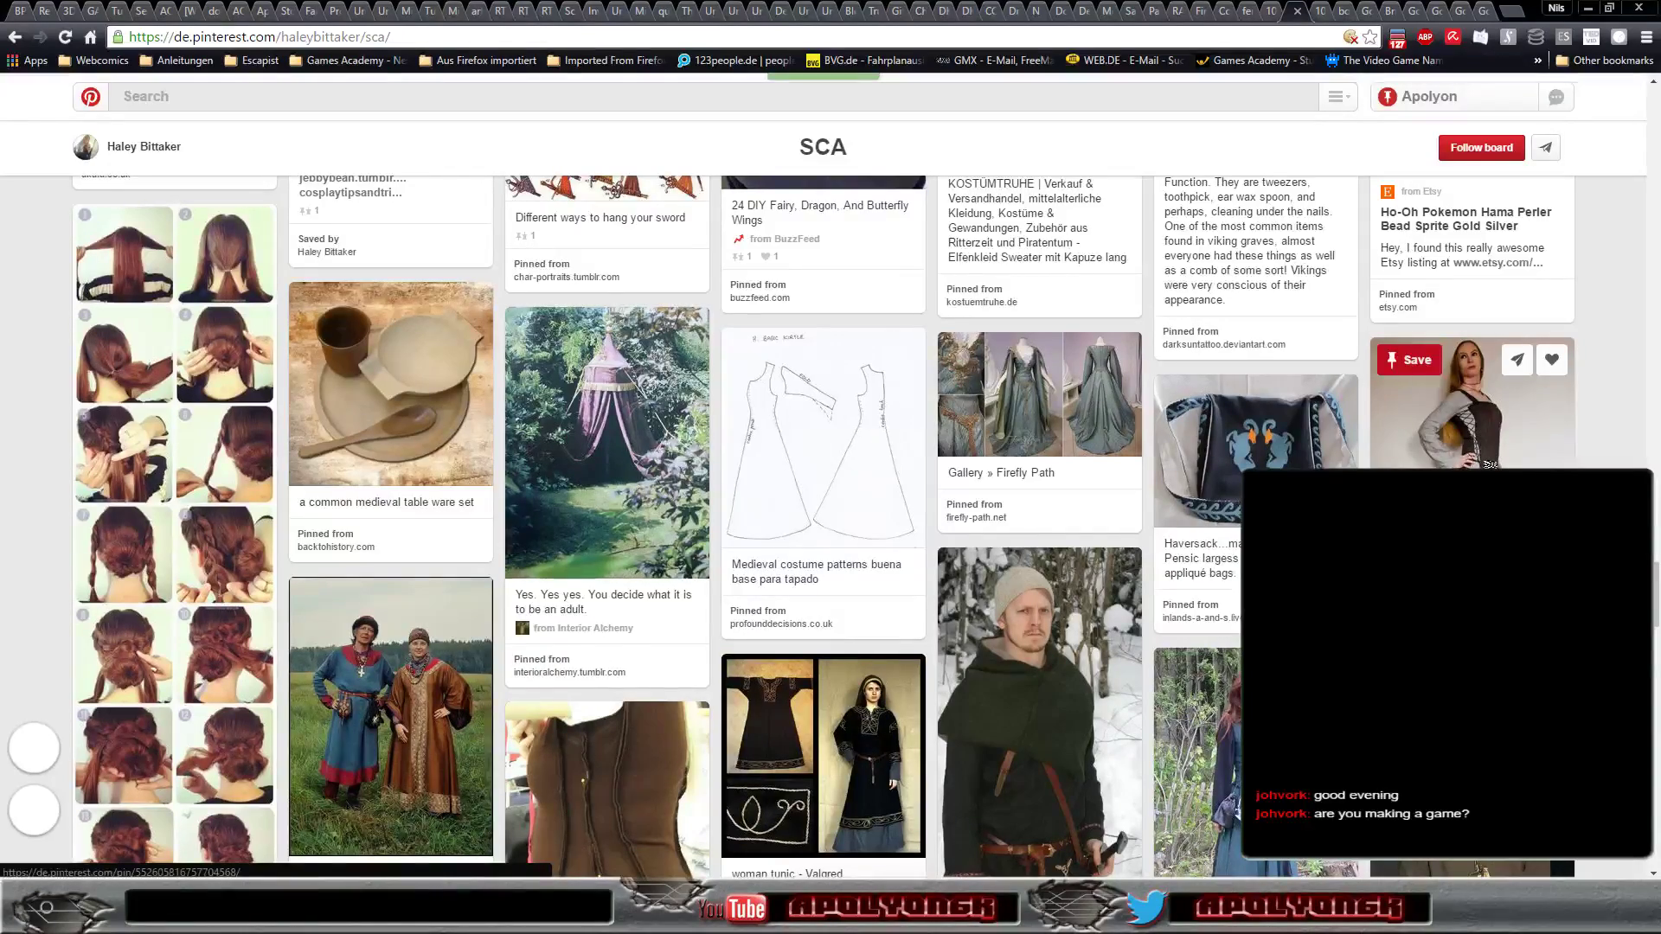
Scroll through the remaining SCA board clothing pins to the end of the board.
{"action": "scroll", "coordinate": [1374, 421], "scroll_direction": "down", "scroll_amount": 1}
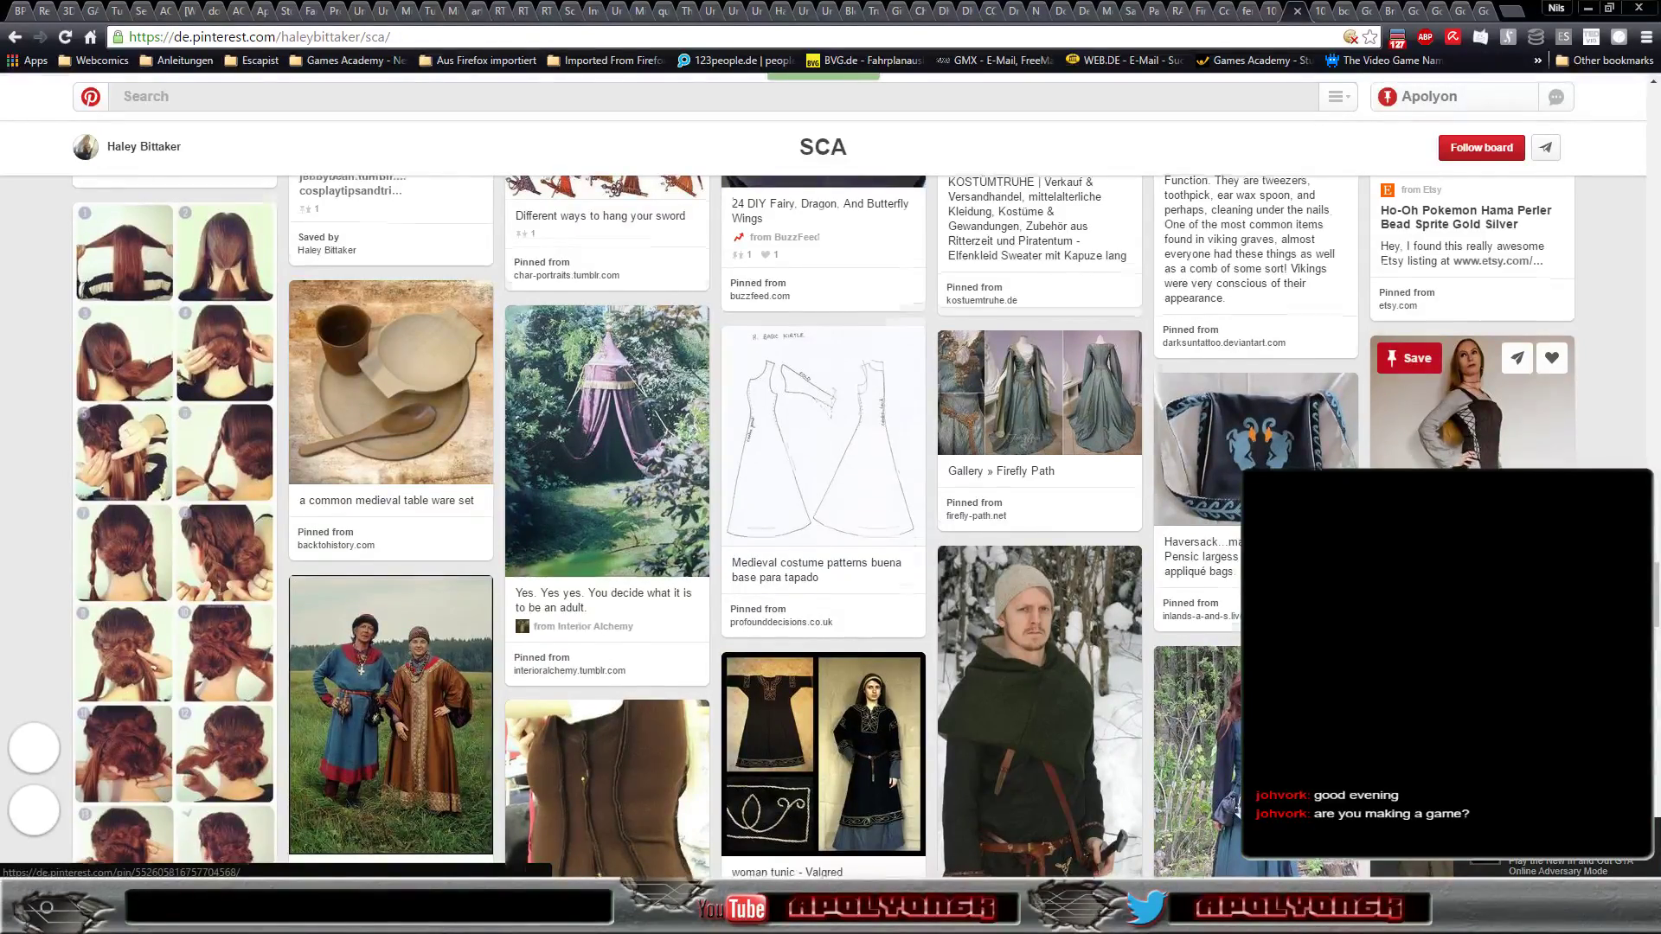
{"action": "scroll", "coordinate": [1374, 421], "scroll_direction": "down", "scroll_amount": 3}
{"action": "scroll", "coordinate": [1374, 421], "scroll_direction": "down", "scroll_amount": 3}
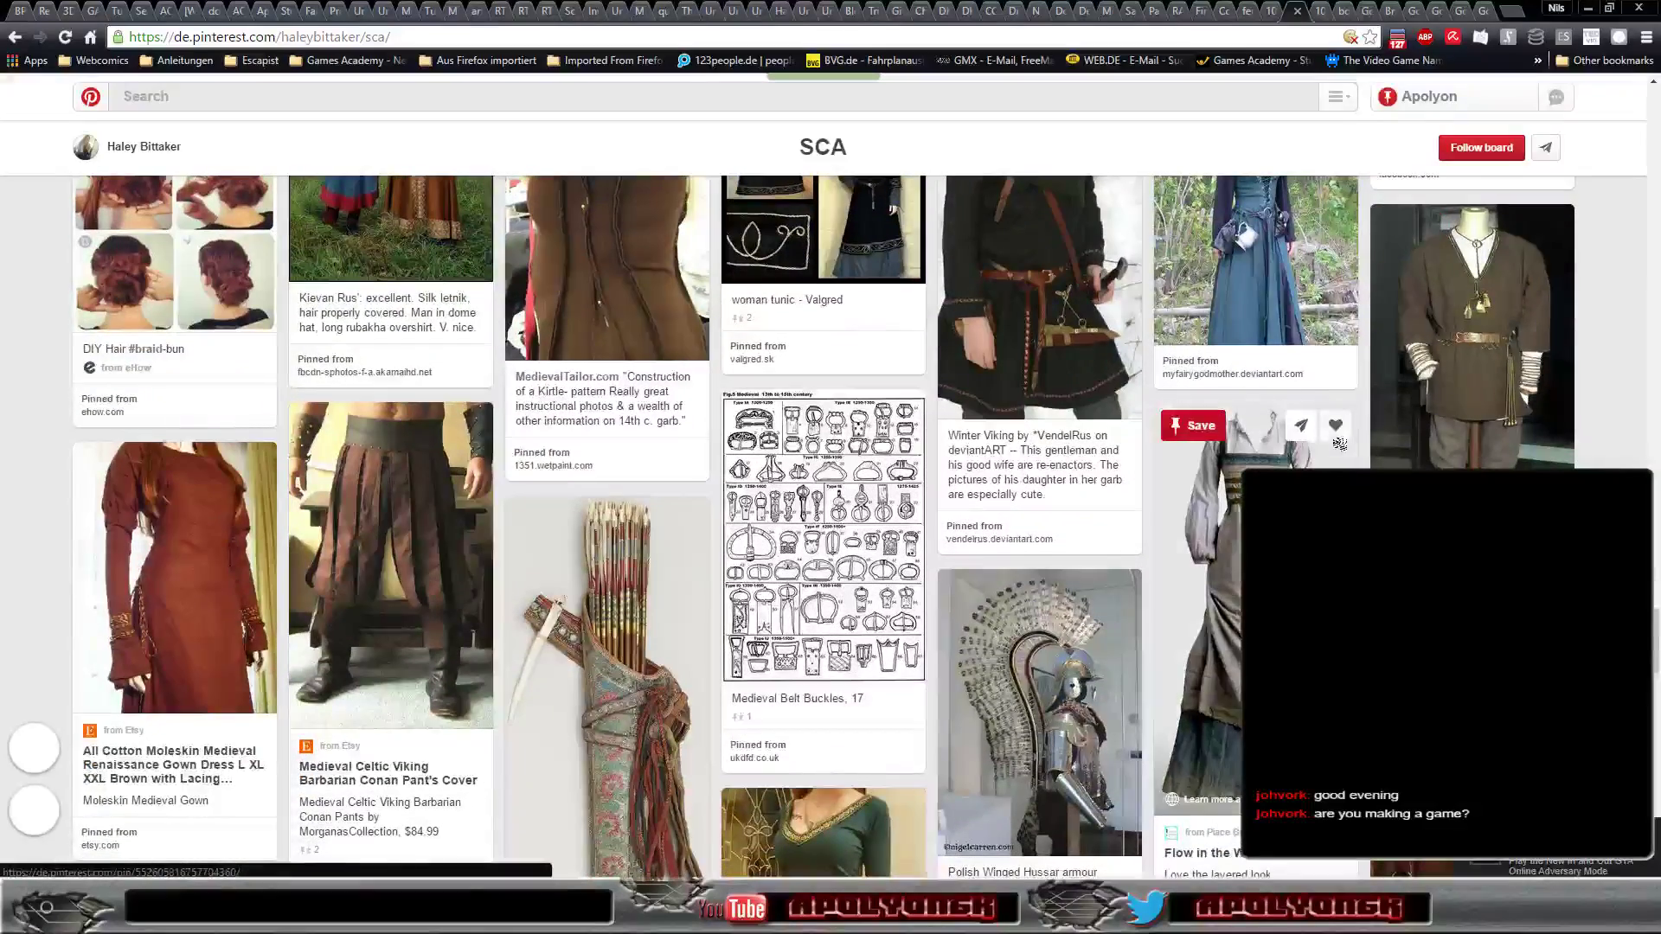
{"action": "scroll", "coordinate": [1376, 421], "scroll_direction": "up", "scroll_amount": 1}
{"action": "scroll", "coordinate": [1378, 420], "scroll_direction": "up", "scroll_amount": 3}
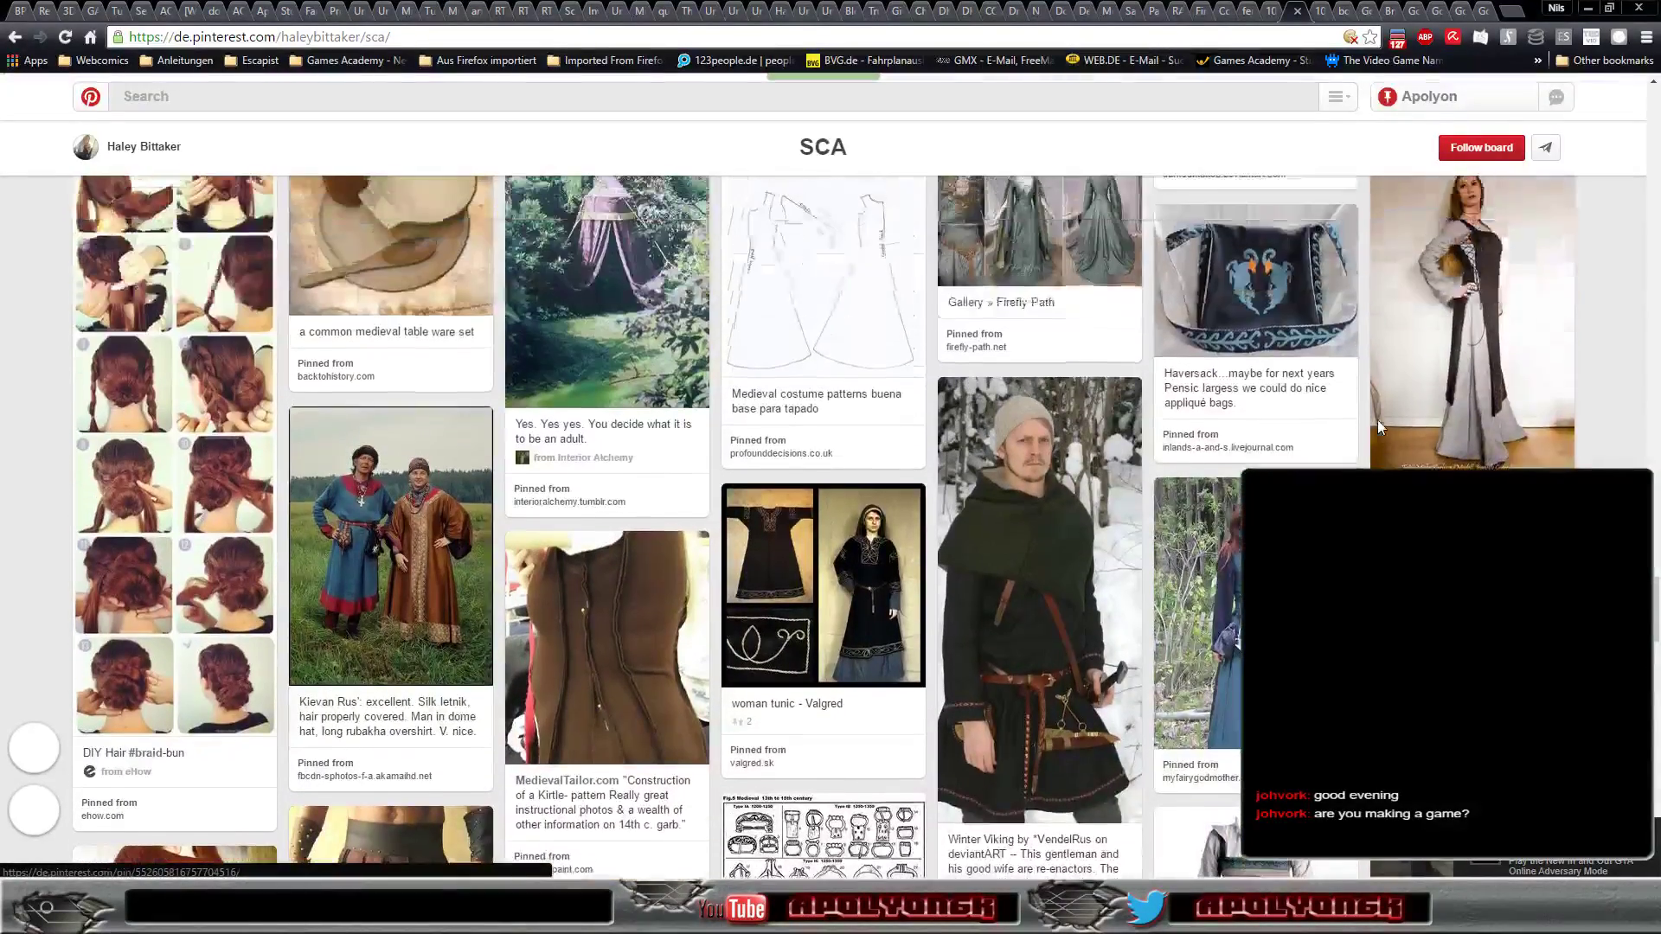
{"action": "scroll", "coordinate": [1378, 420], "scroll_direction": "up", "scroll_amount": 1}
{"action": "scroll", "coordinate": [1378, 420], "scroll_direction": "up", "scroll_amount": 1}
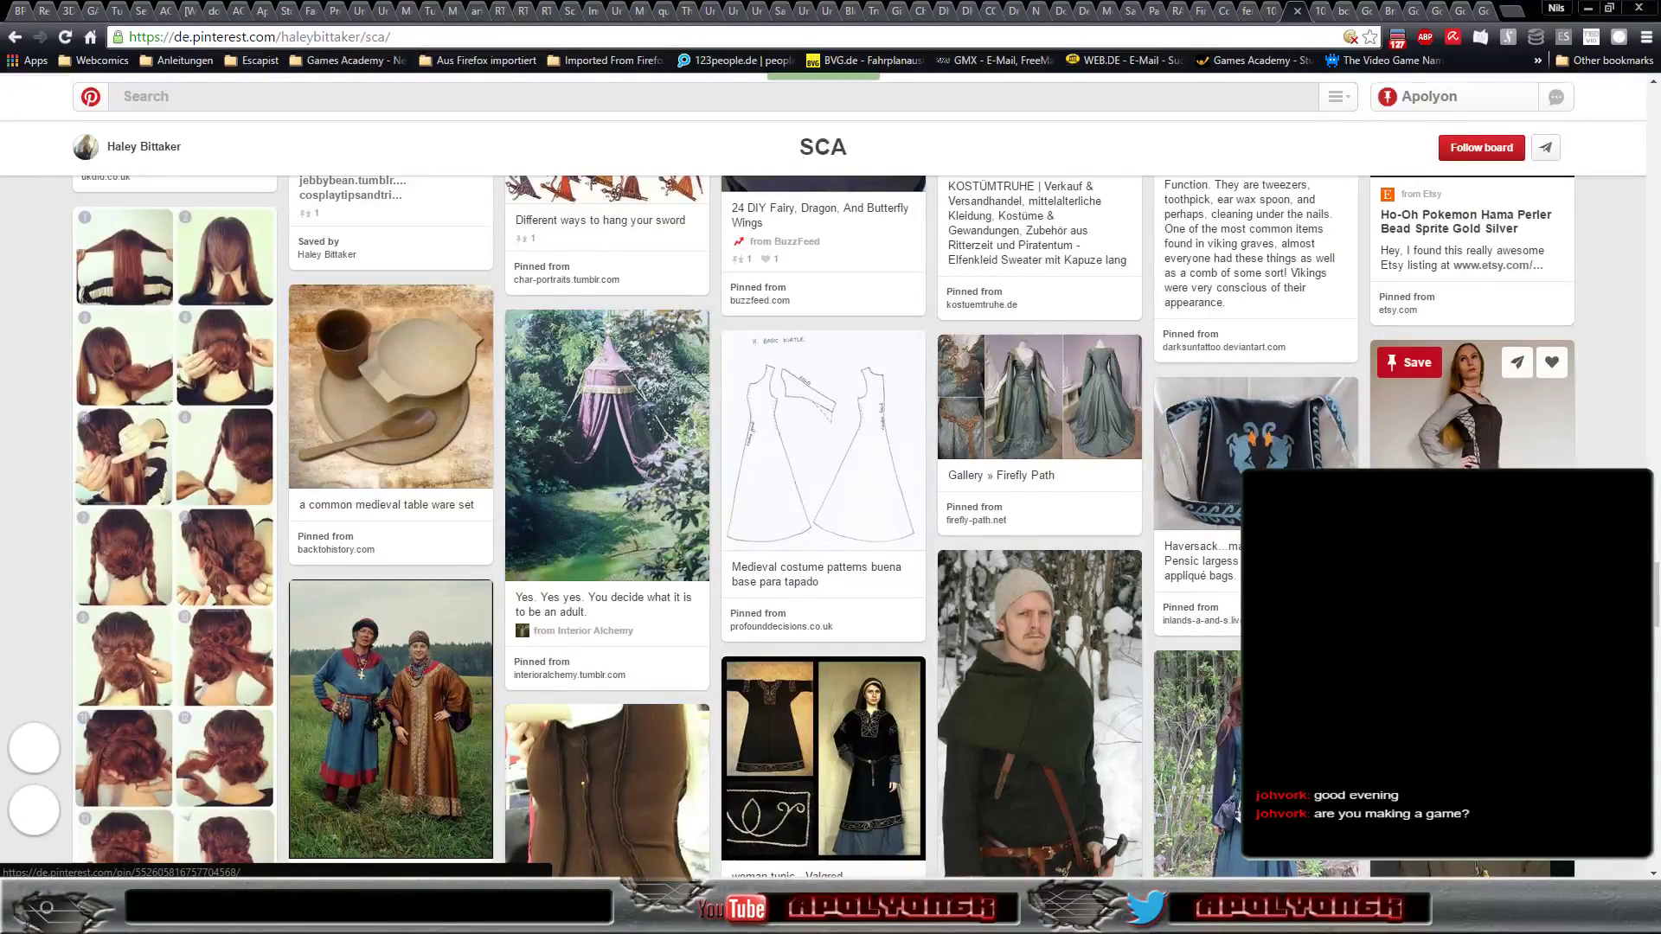
{"action": "scroll", "coordinate": [1380, 424], "scroll_direction": "down", "scroll_amount": 2}
{"action": "scroll", "coordinate": [1375, 428], "scroll_direction": "down", "scroll_amount": 1}
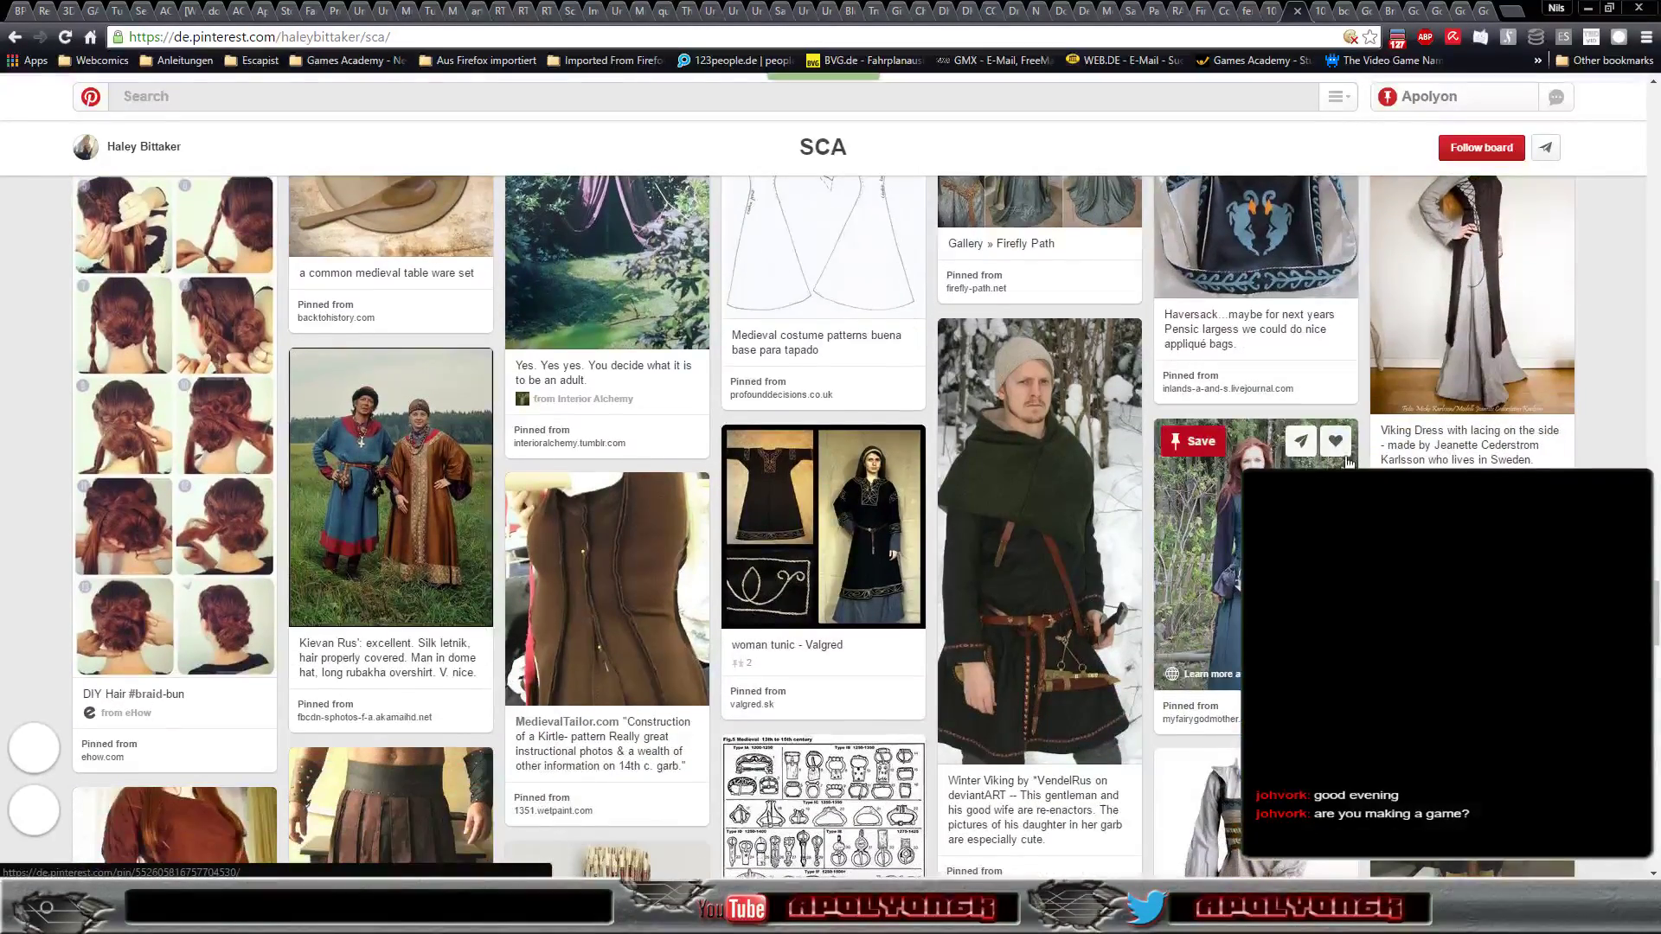
{"action": "scroll", "coordinate": [1362, 437], "scroll_direction": "down", "scroll_amount": 2}
{"action": "scroll", "coordinate": [1353, 443], "scroll_direction": "down", "scroll_amount": 1}
{"action": "scroll", "coordinate": [1353, 441], "scroll_direction": "down", "scroll_amount": 2}
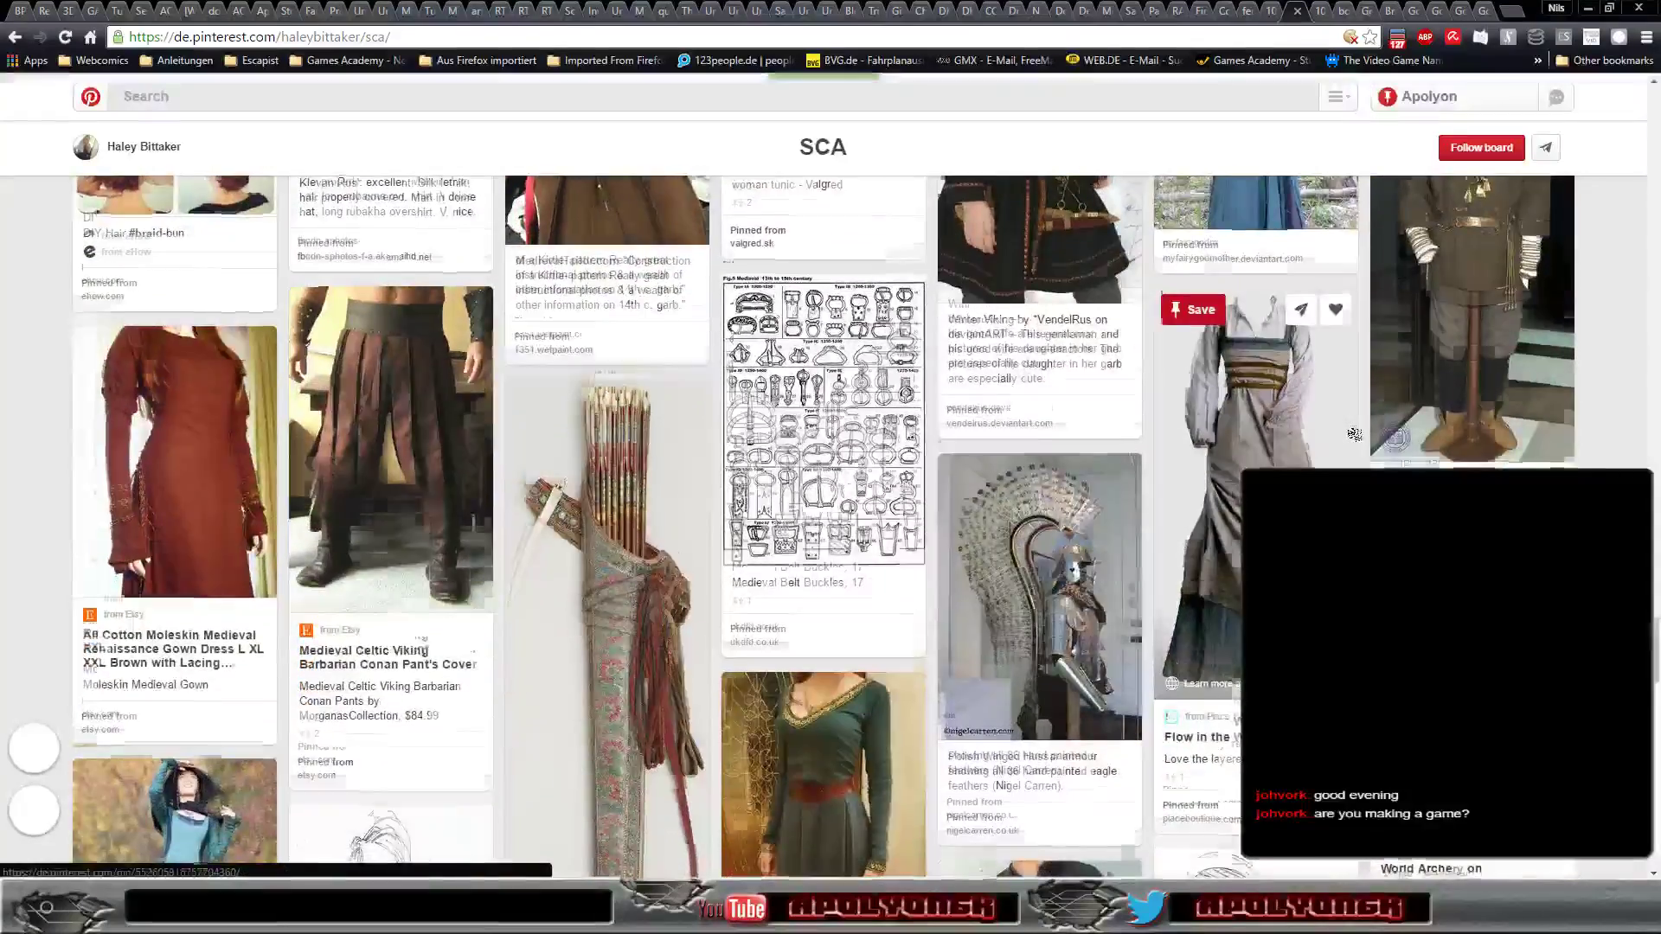
{"action": "scroll", "coordinate": [1353, 436], "scroll_direction": "down", "scroll_amount": 4}
{"action": "scroll", "coordinate": [1353, 434], "scroll_direction": "down", "scroll_amount": 1}
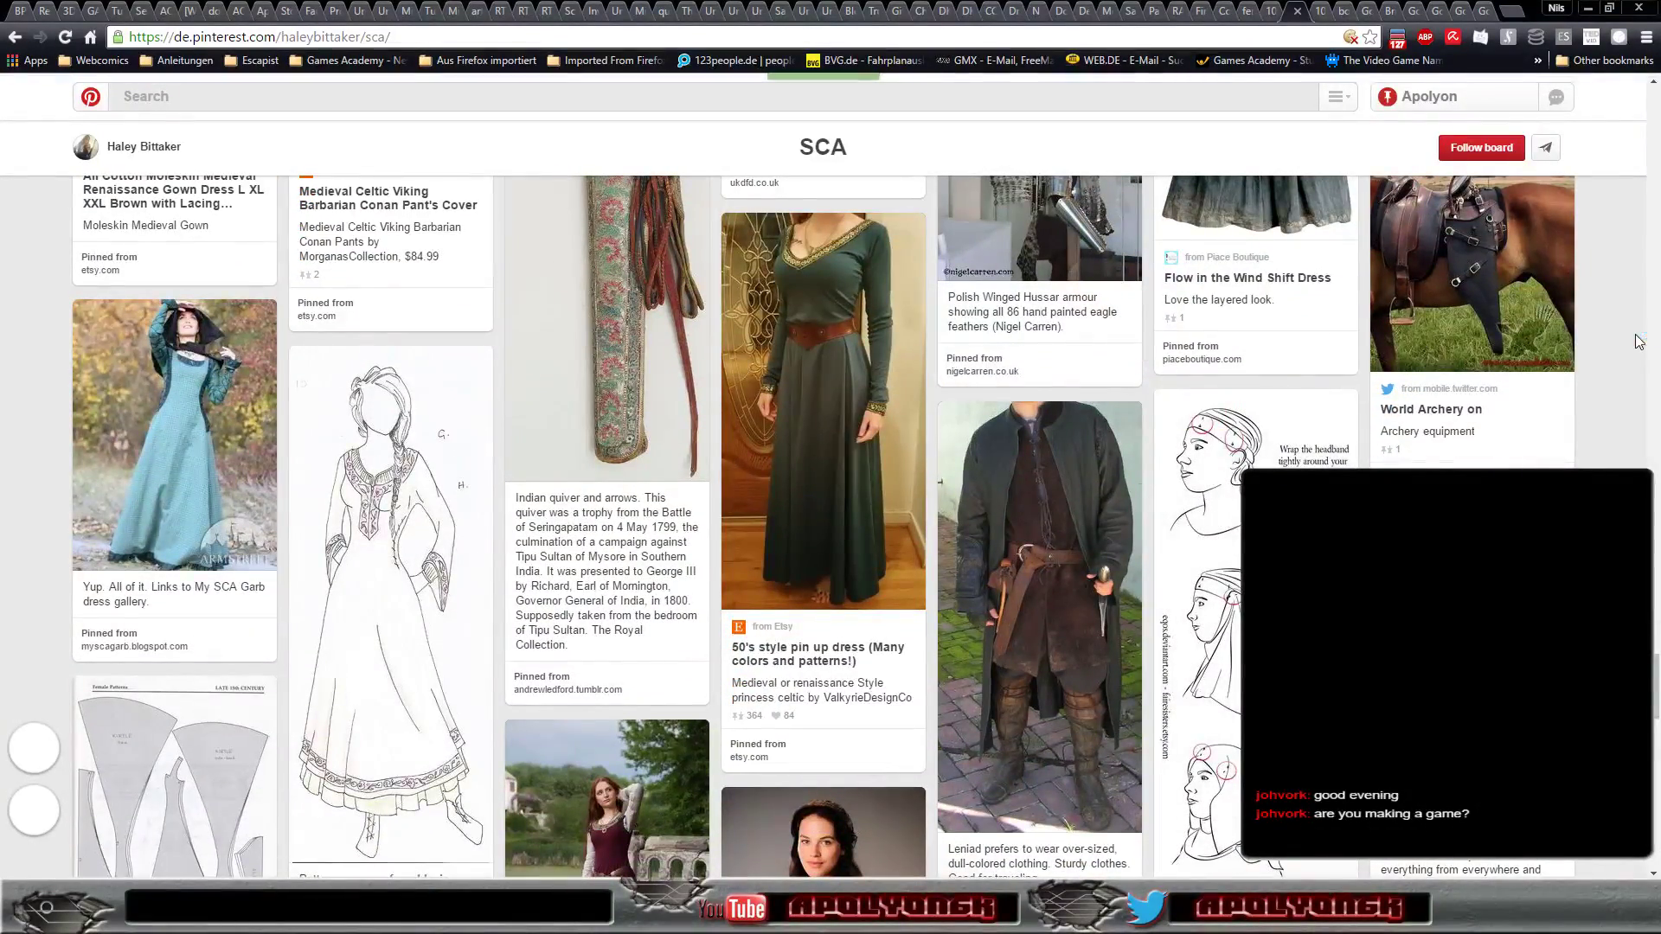
{"action": "scroll", "coordinate": [1637, 342], "scroll_direction": "down", "scroll_amount": 2}
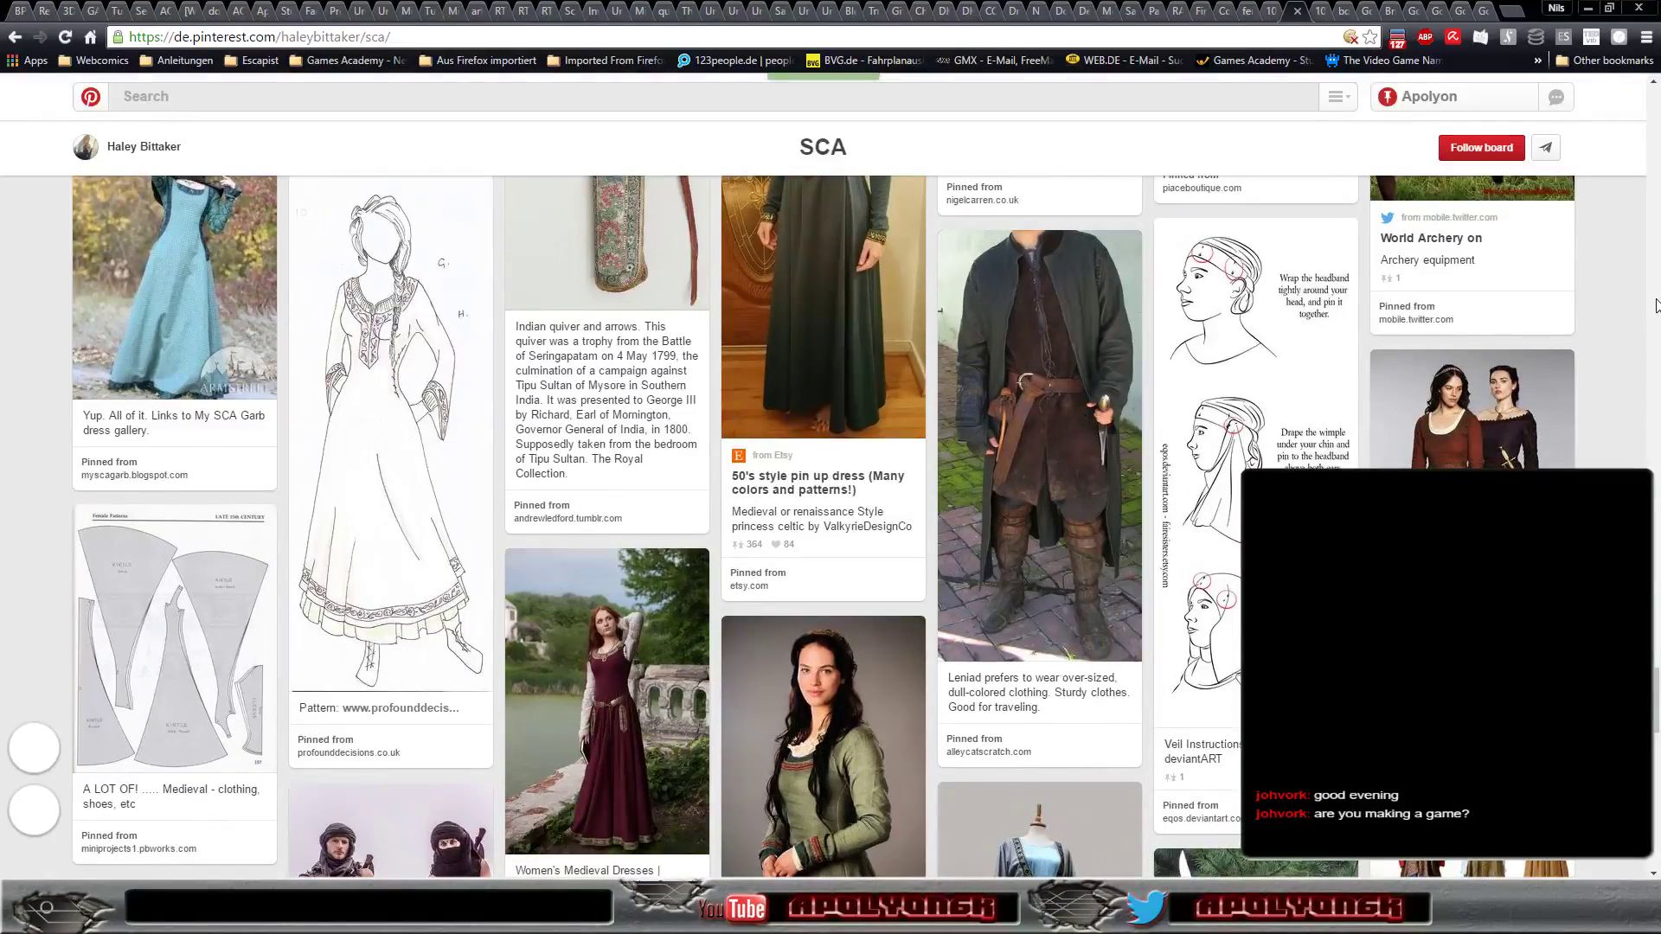
{"action": "scroll", "coordinate": [1655, 303], "scroll_direction": "down", "scroll_amount": 3}
{"action": "scroll", "coordinate": [1655, 302], "scroll_direction": "down", "scroll_amount": 3}
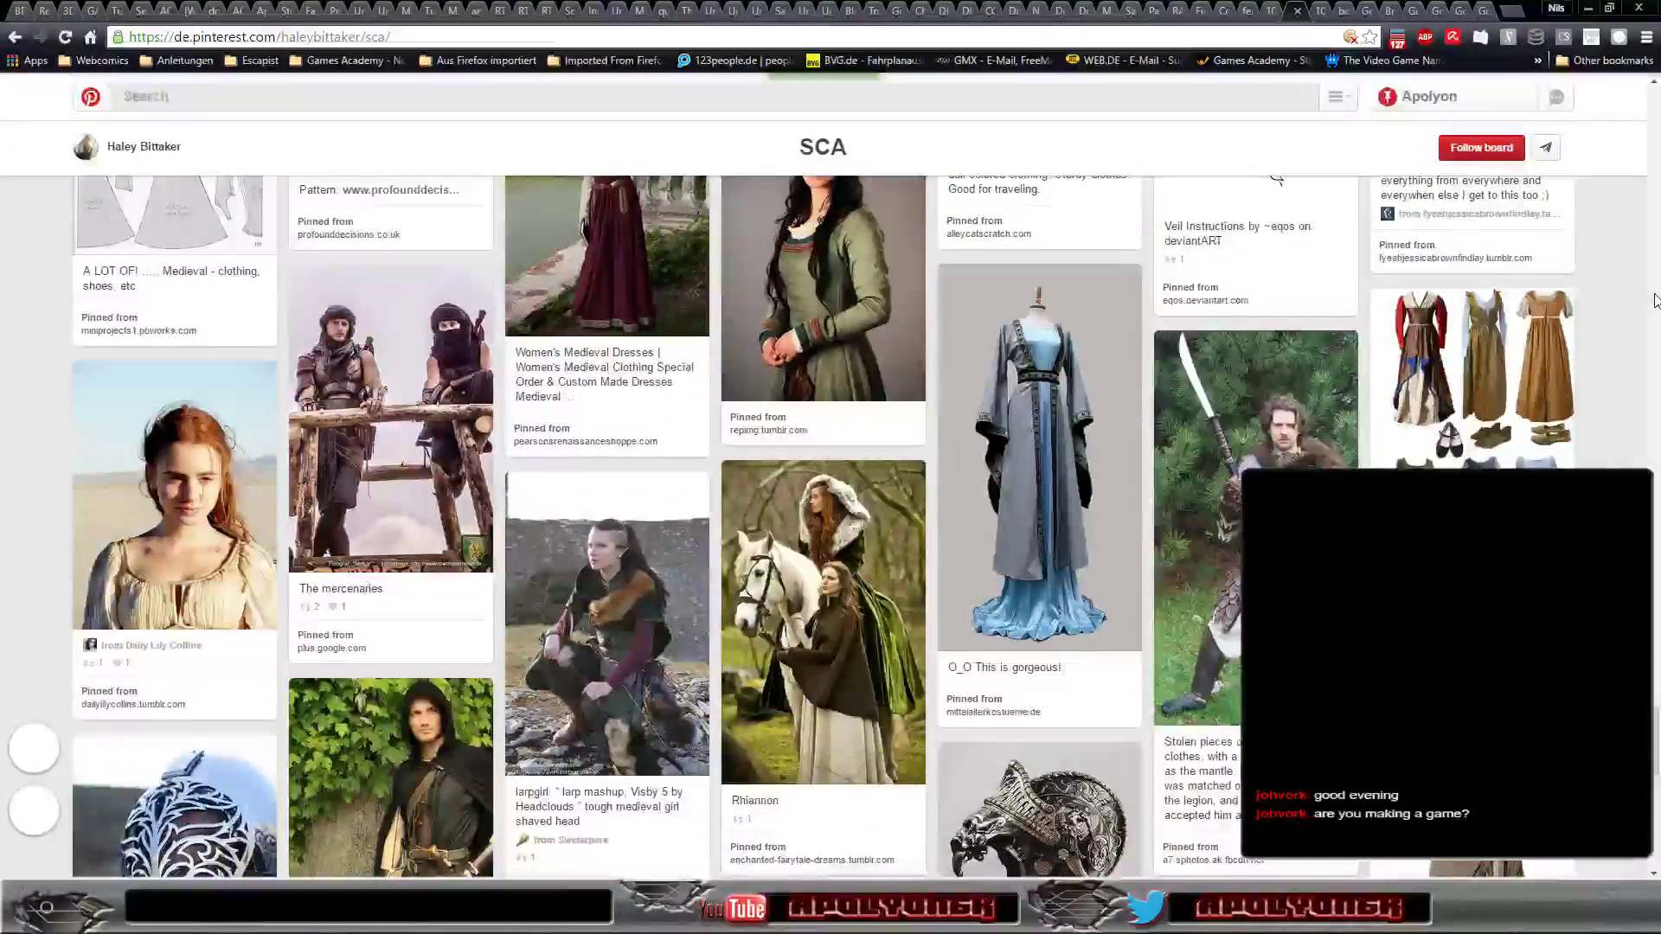
{"action": "scroll", "coordinate": [1655, 300], "scroll_direction": "up", "scroll_amount": 1}
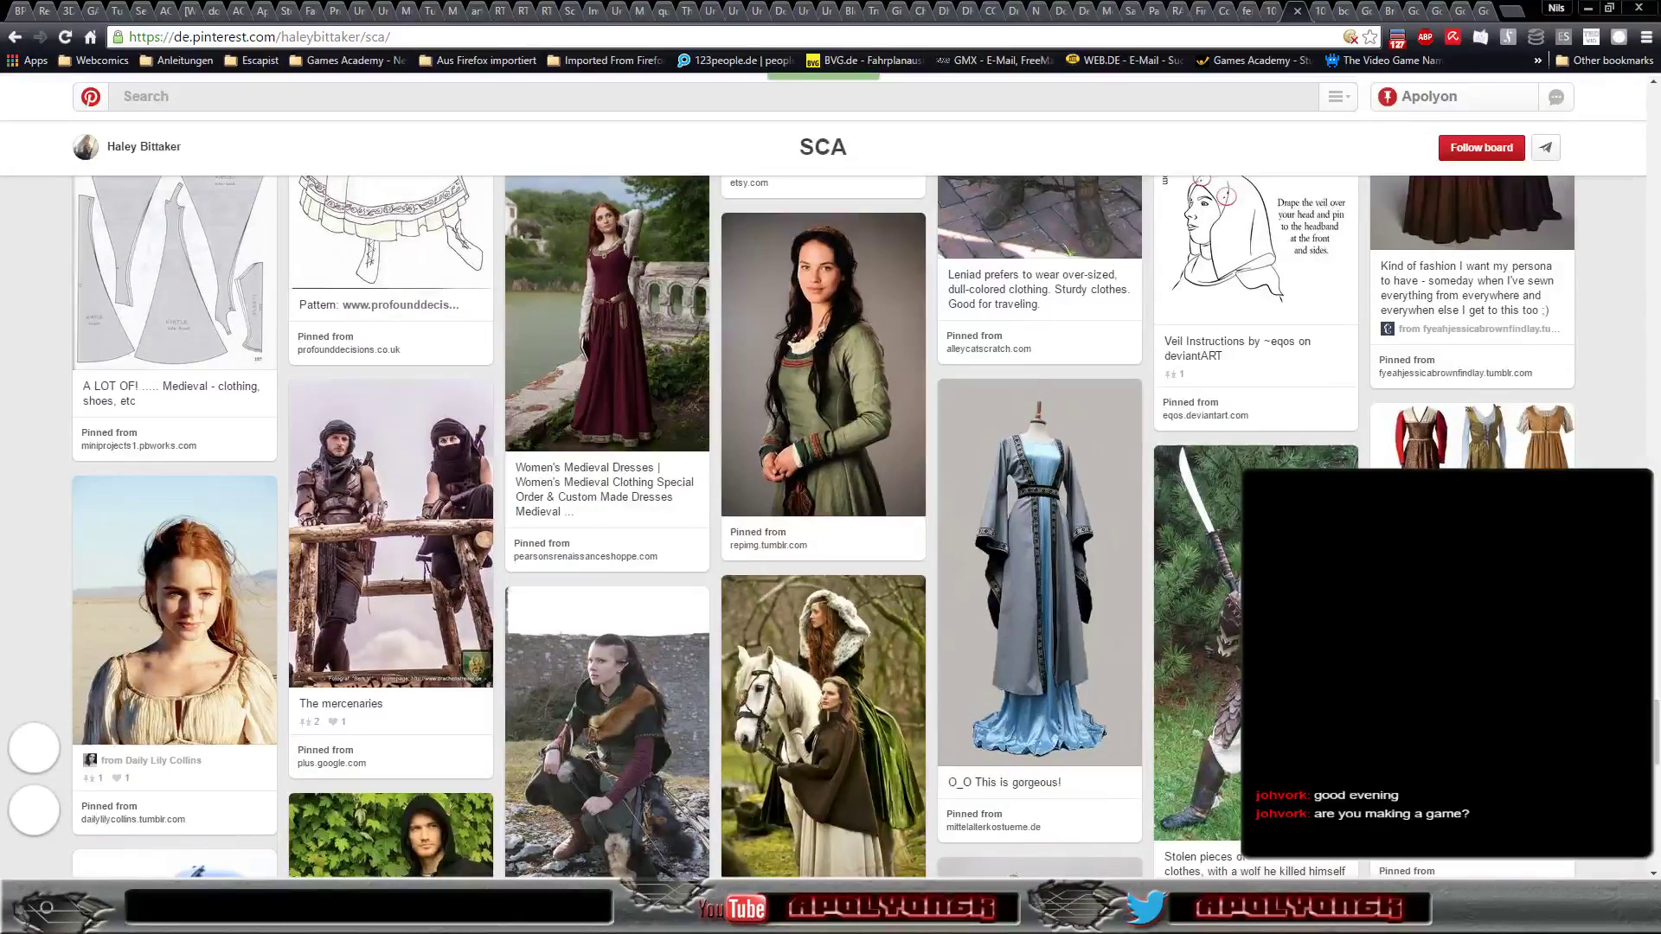
{"action": "scroll", "coordinate": [1638, 318], "scroll_direction": "down", "scroll_amount": 1}
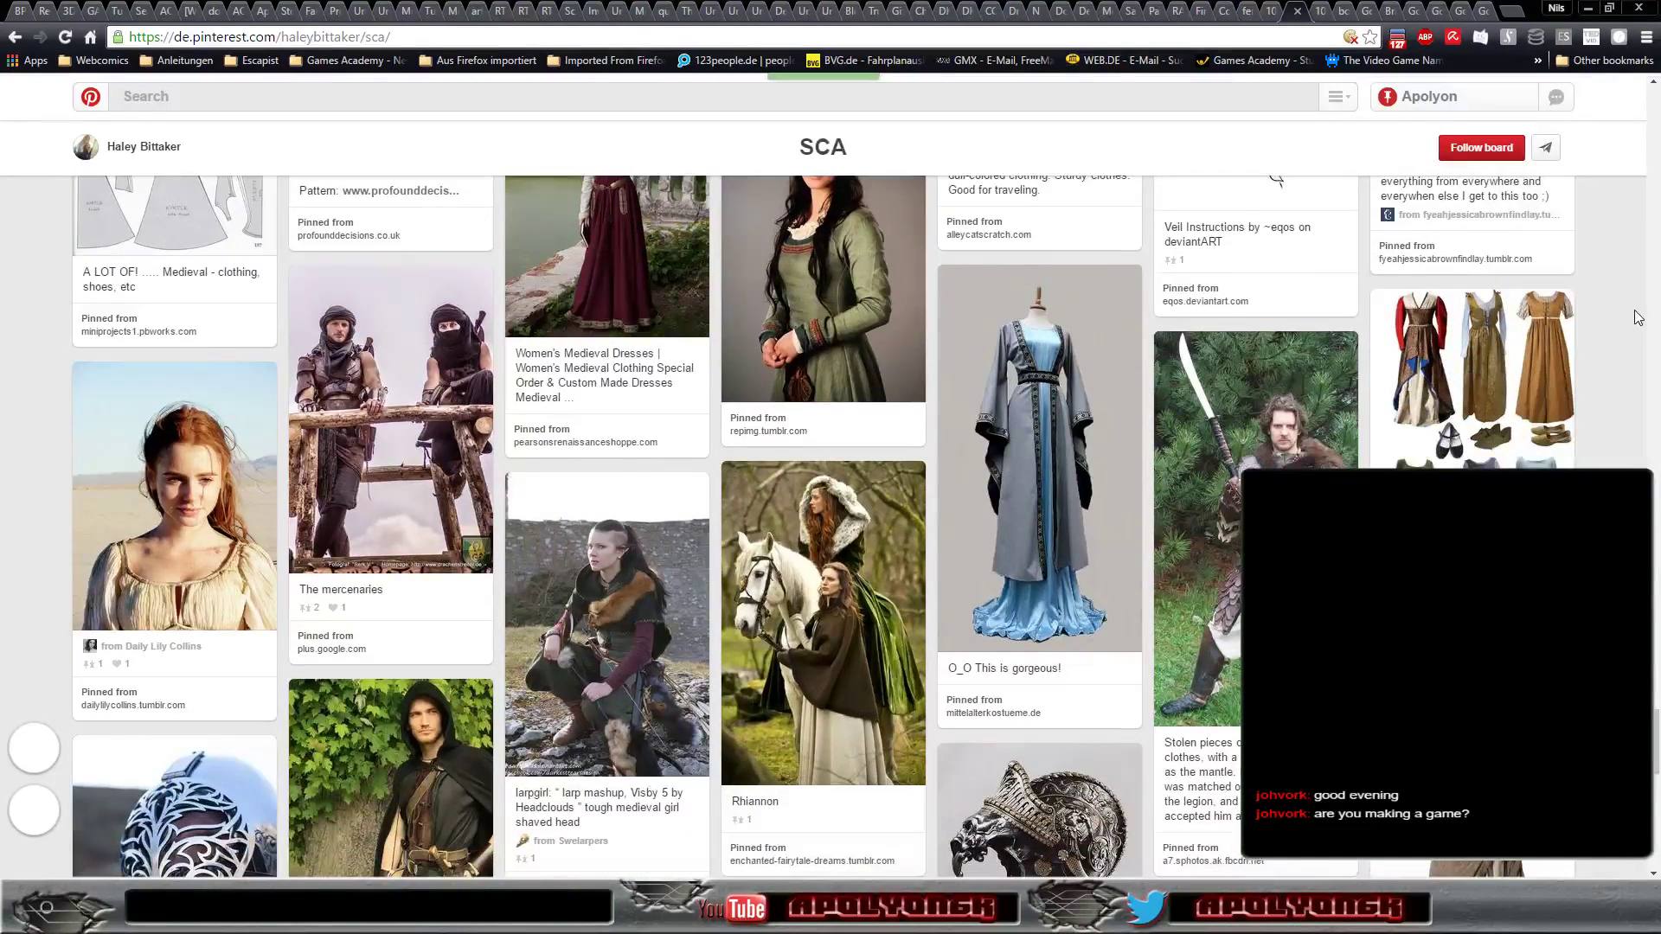
{"action": "scroll", "coordinate": [1637, 317], "scroll_direction": "down", "scroll_amount": 1}
{"action": "scroll", "coordinate": [1638, 315], "scroll_direction": "down", "scroll_amount": 1}
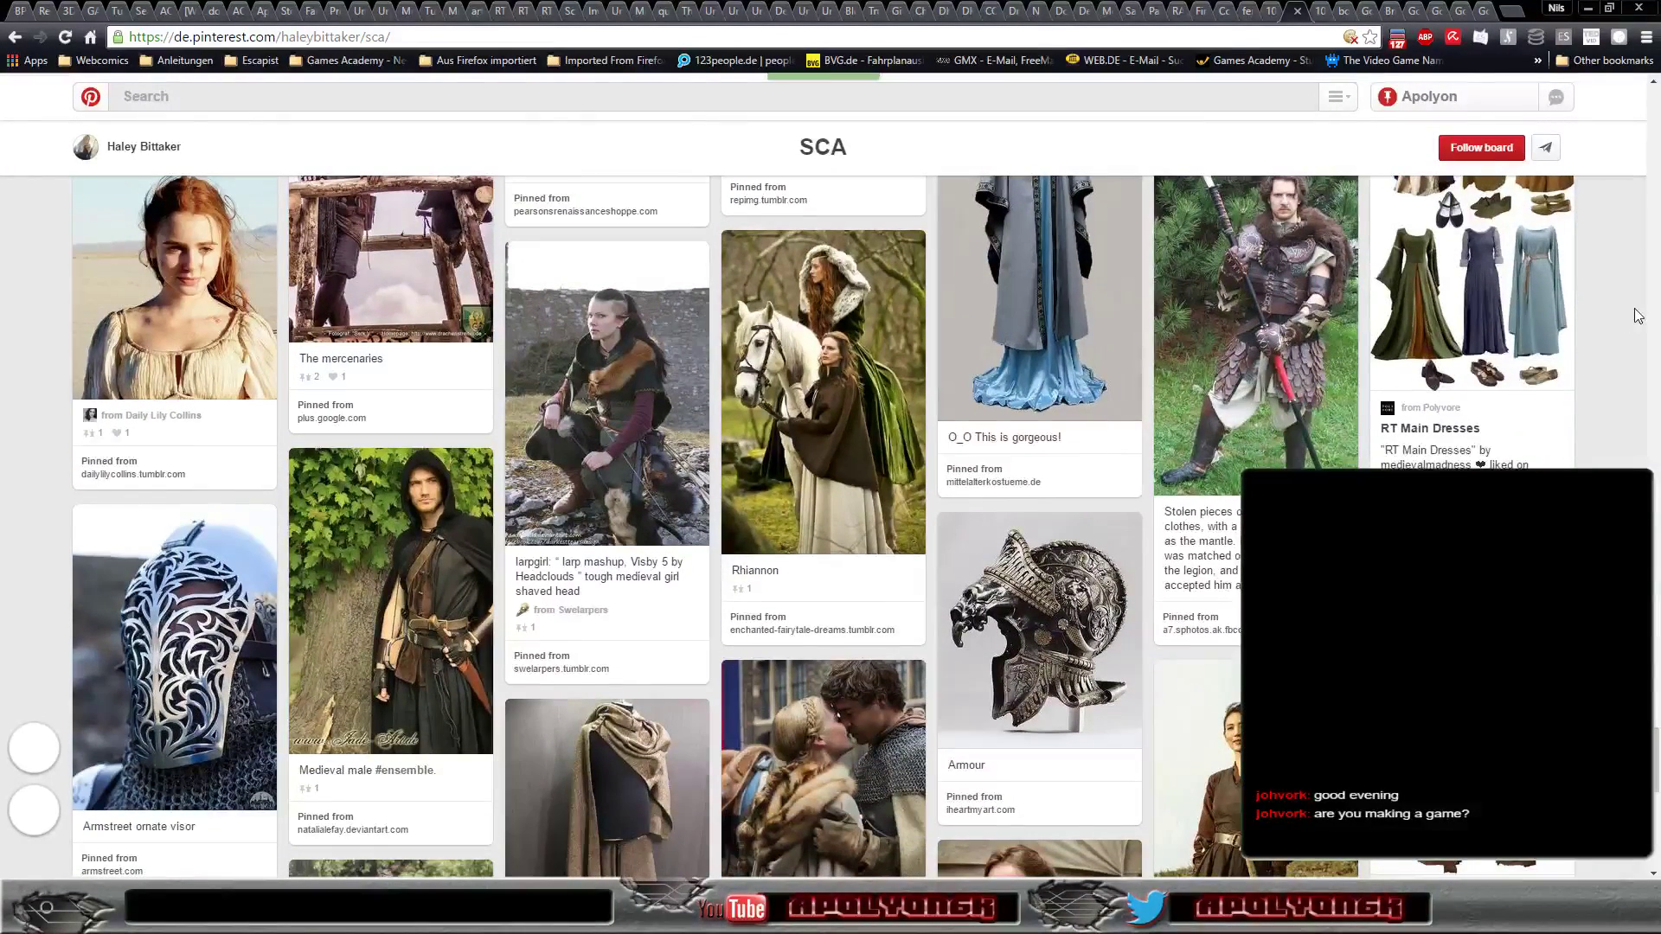
{"action": "scroll", "coordinate": [1638, 316], "scroll_direction": "down", "scroll_amount": 2}
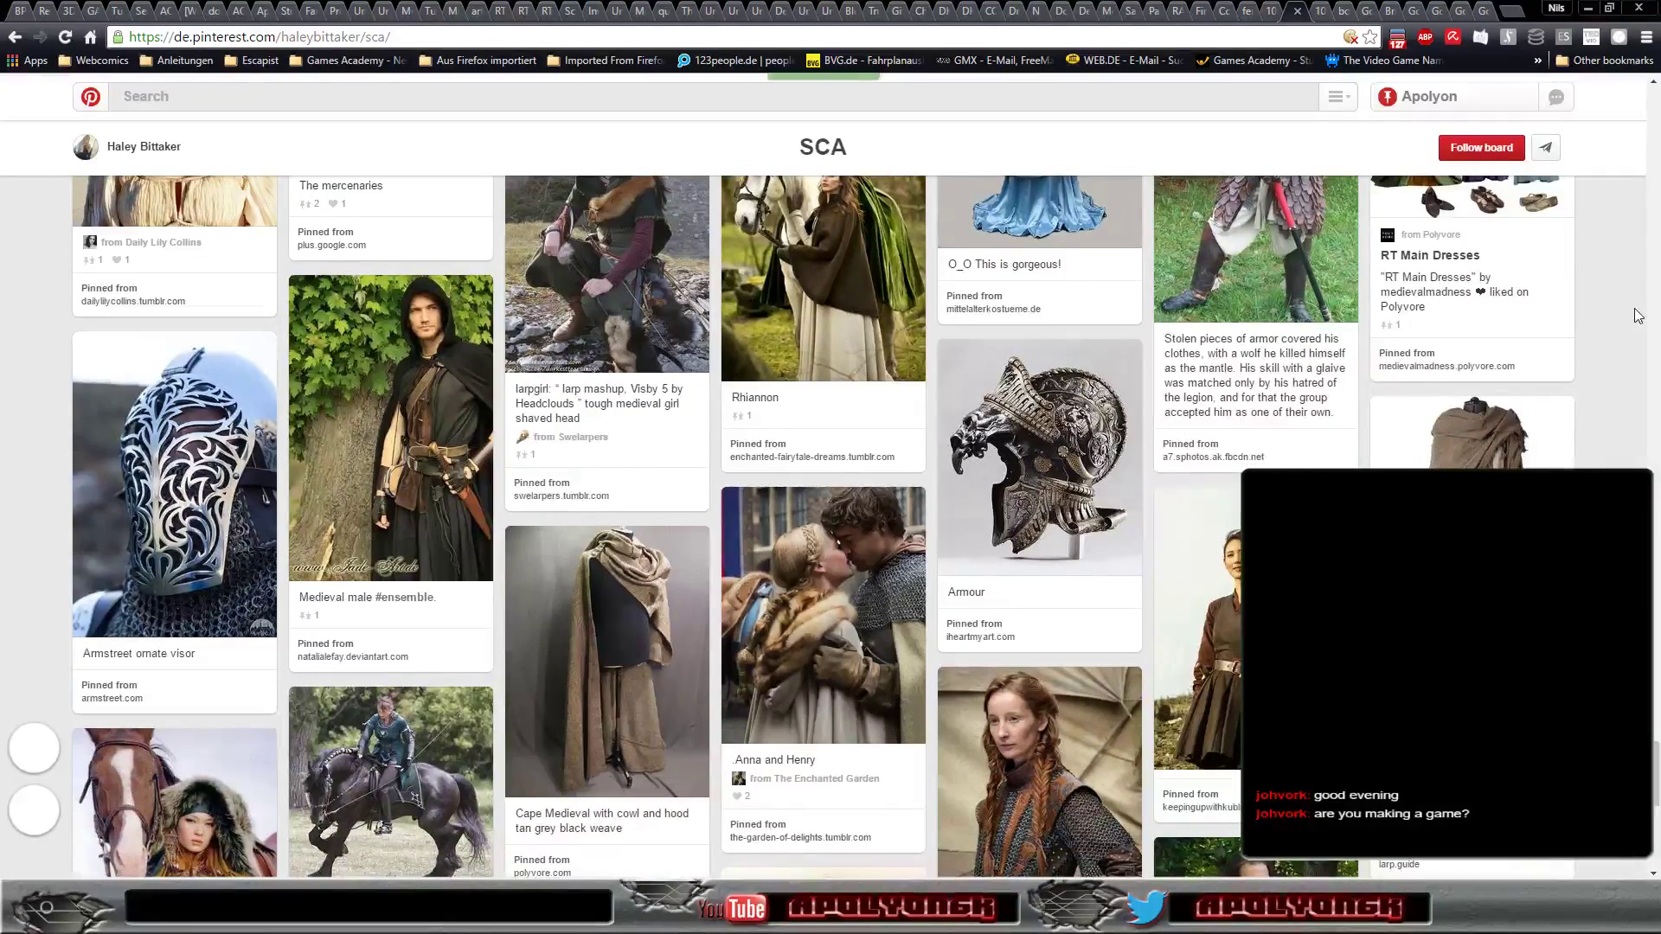
{"action": "scroll", "coordinate": [1638, 316], "scroll_direction": "down", "scroll_amount": 1}
{"action": "scroll", "coordinate": [1637, 316], "scroll_direction": "down", "scroll_amount": 1}
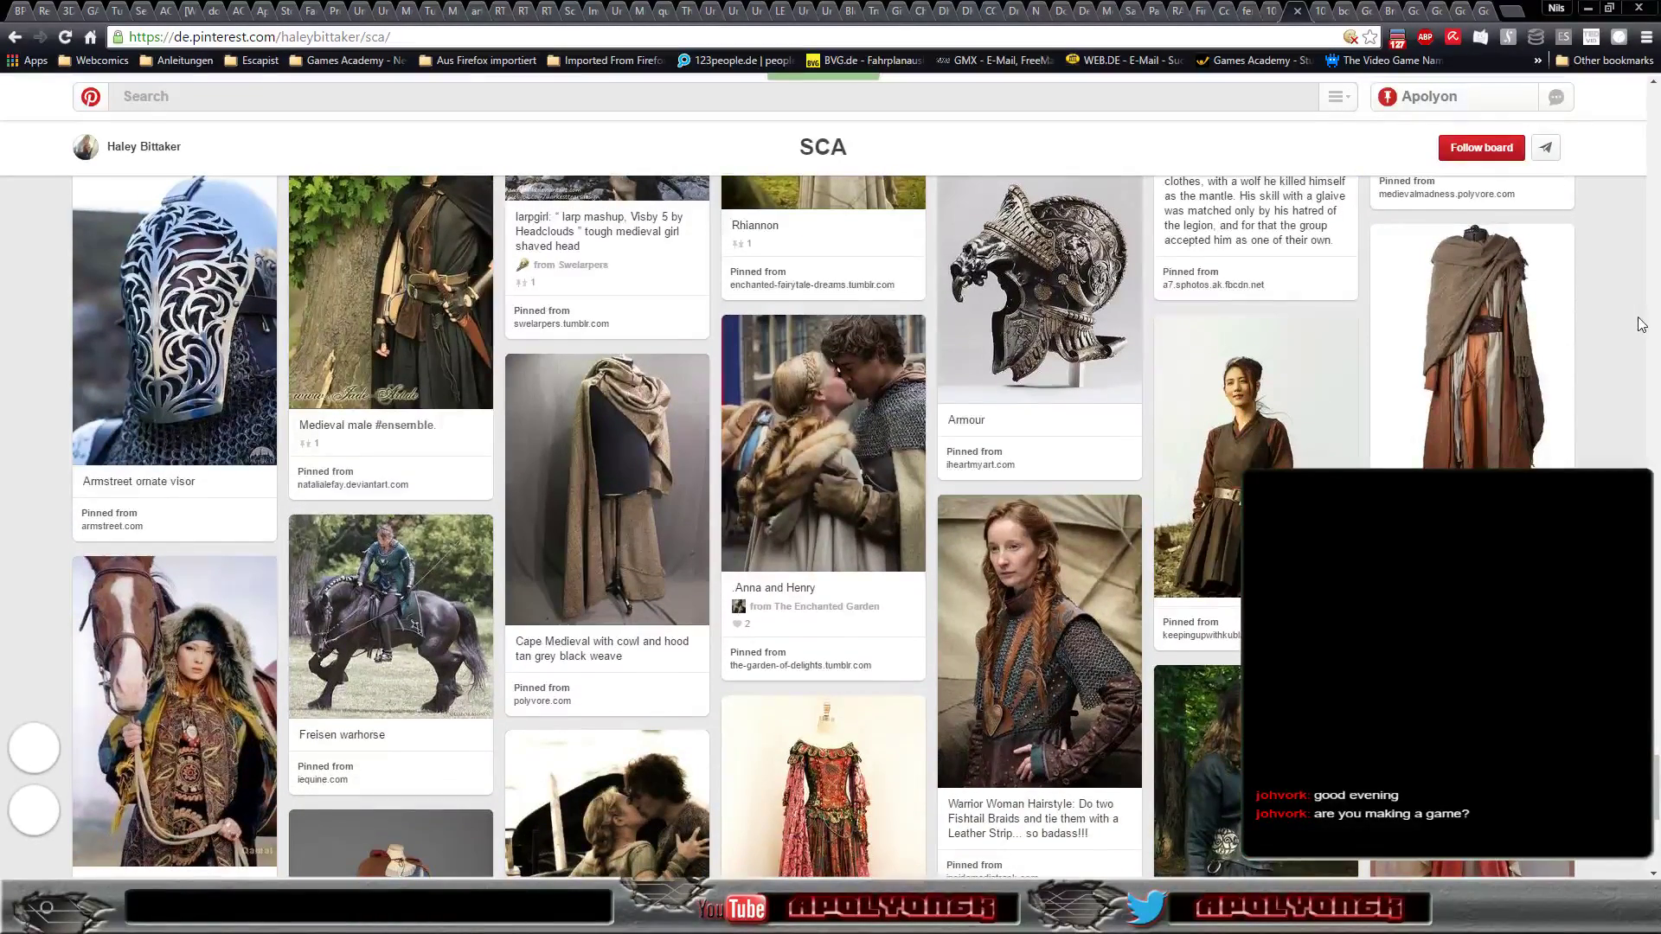
{"action": "scroll", "coordinate": [1657, 320], "scroll_direction": "down", "scroll_amount": 3}
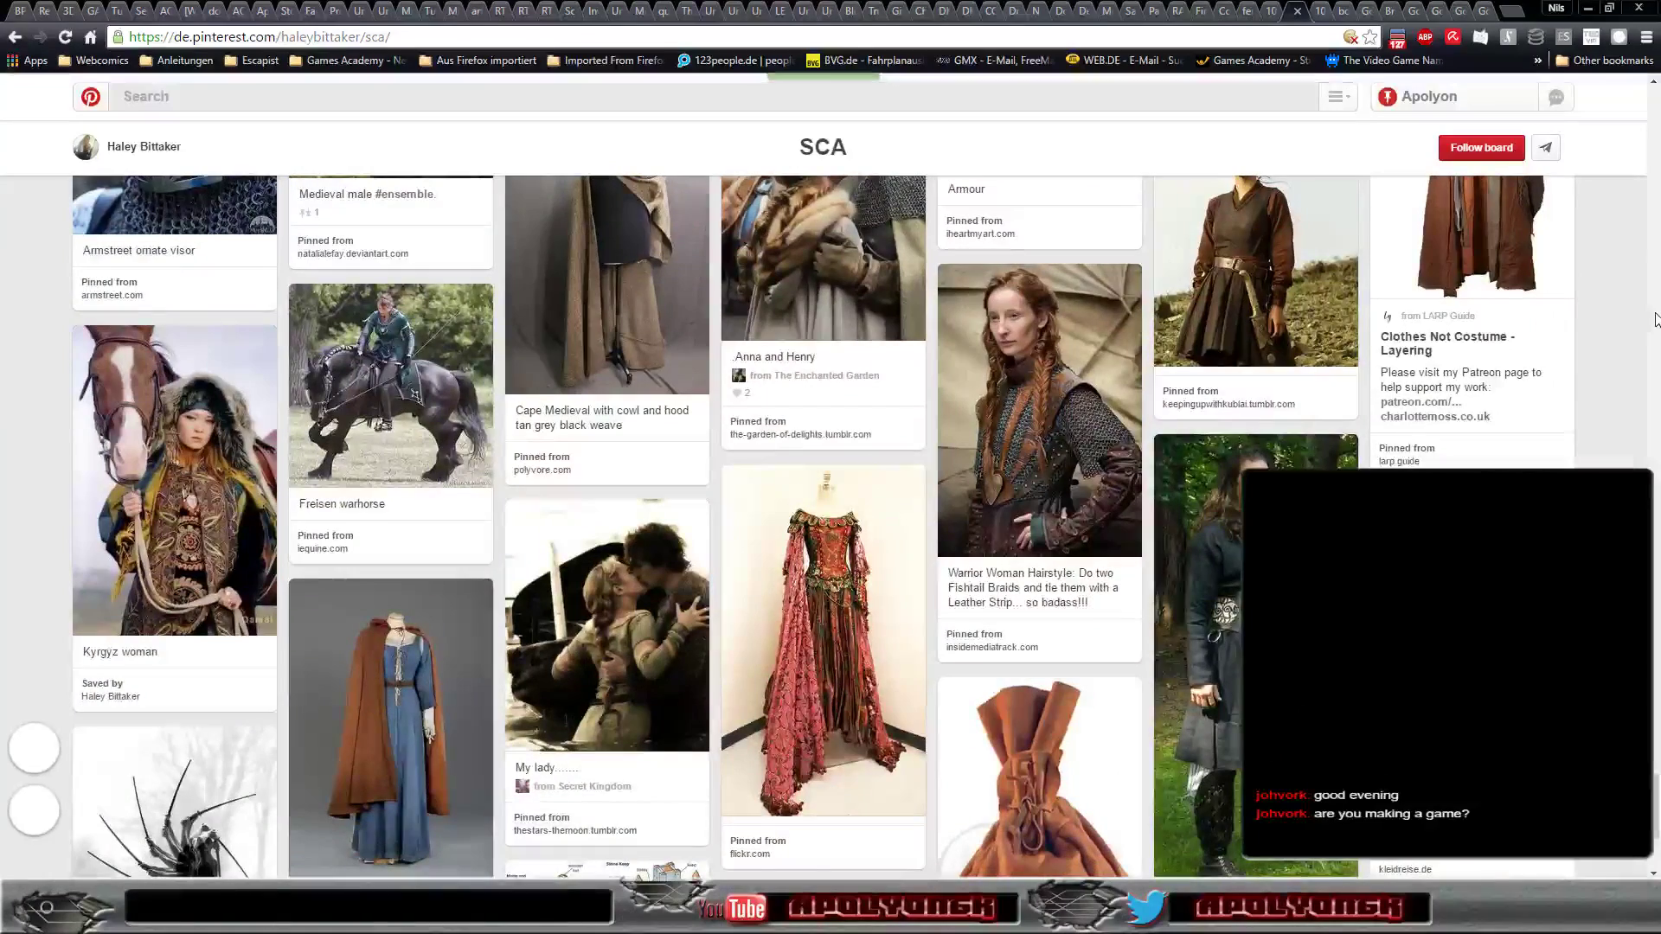
{"action": "scroll", "coordinate": [1657, 320], "scroll_direction": "down", "scroll_amount": 3}
{"action": "scroll", "coordinate": [1654, 320], "scroll_direction": "down", "scroll_amount": 1}
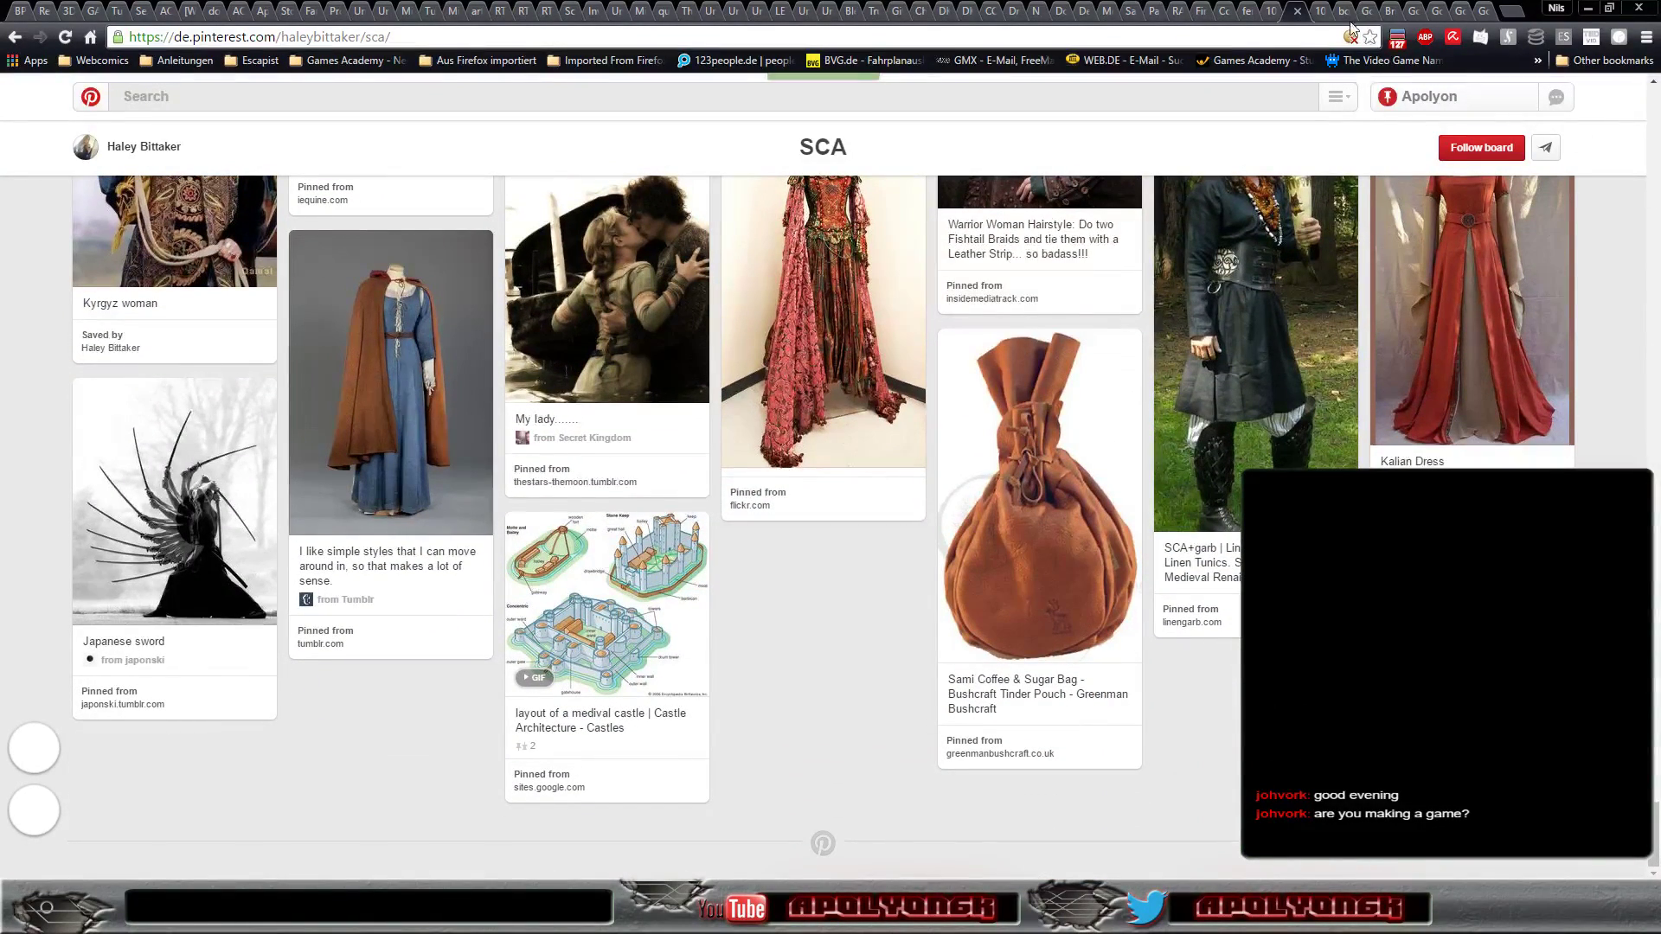
Reopen and close the brown dress pin, then bring up the Google medieval clothing results.
{"action": "key", "text": "alt+Left"}
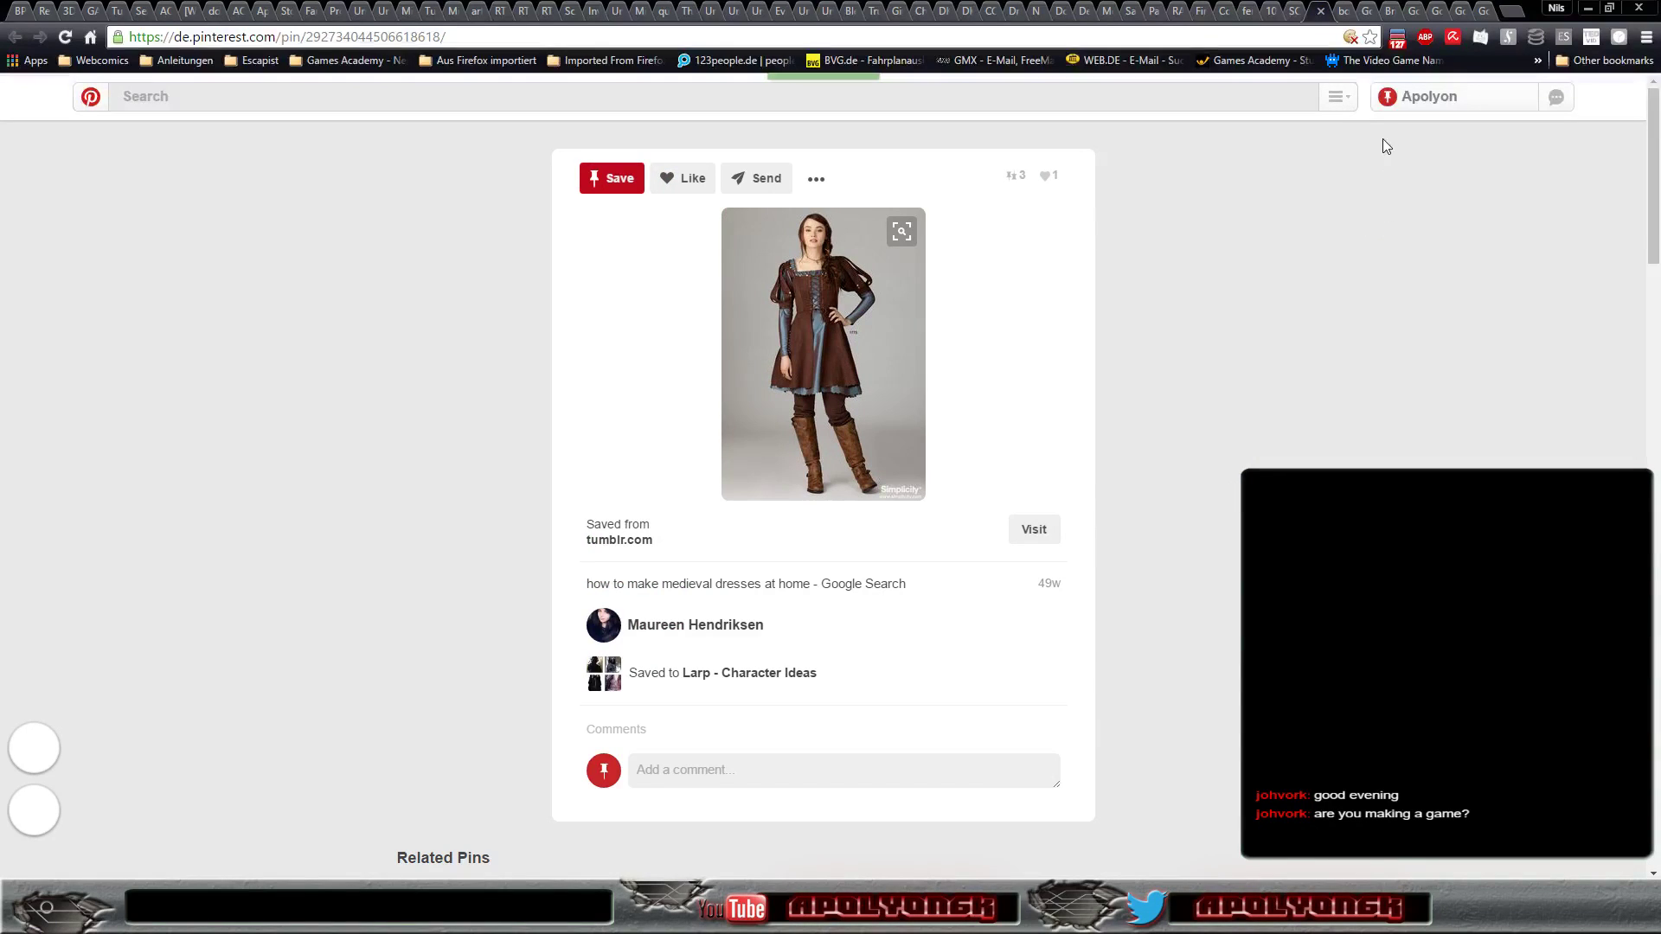
{"action": "left_click", "coordinate": [1321, 12]}
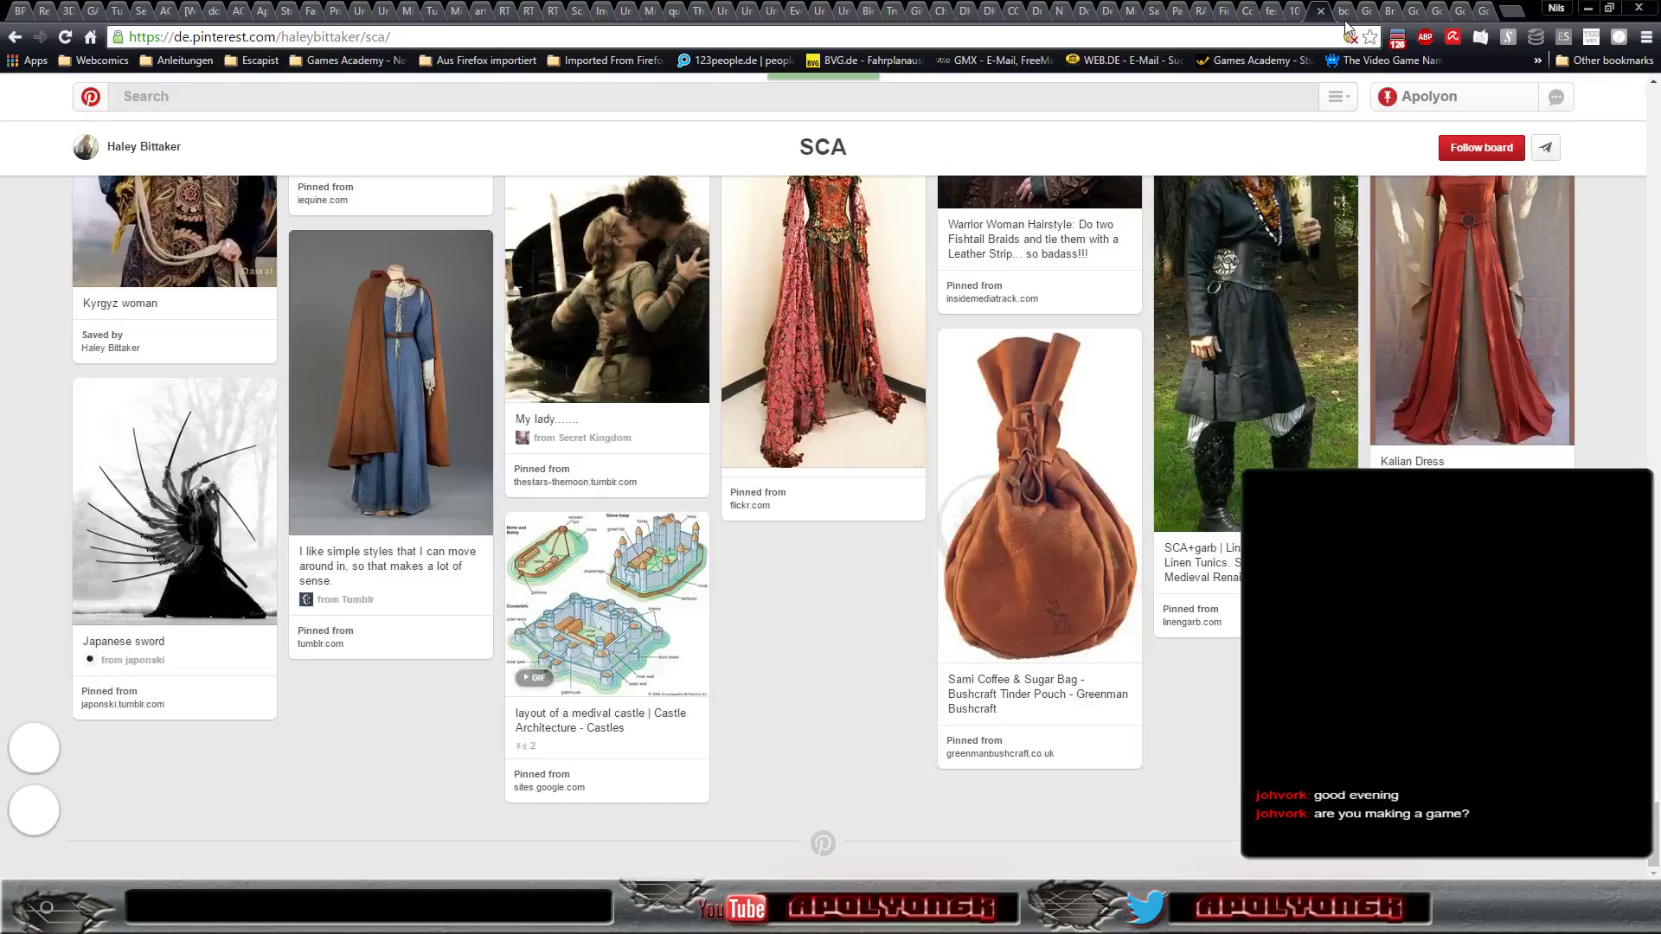
{"action": "left_click", "coordinate": [1345, 12]}
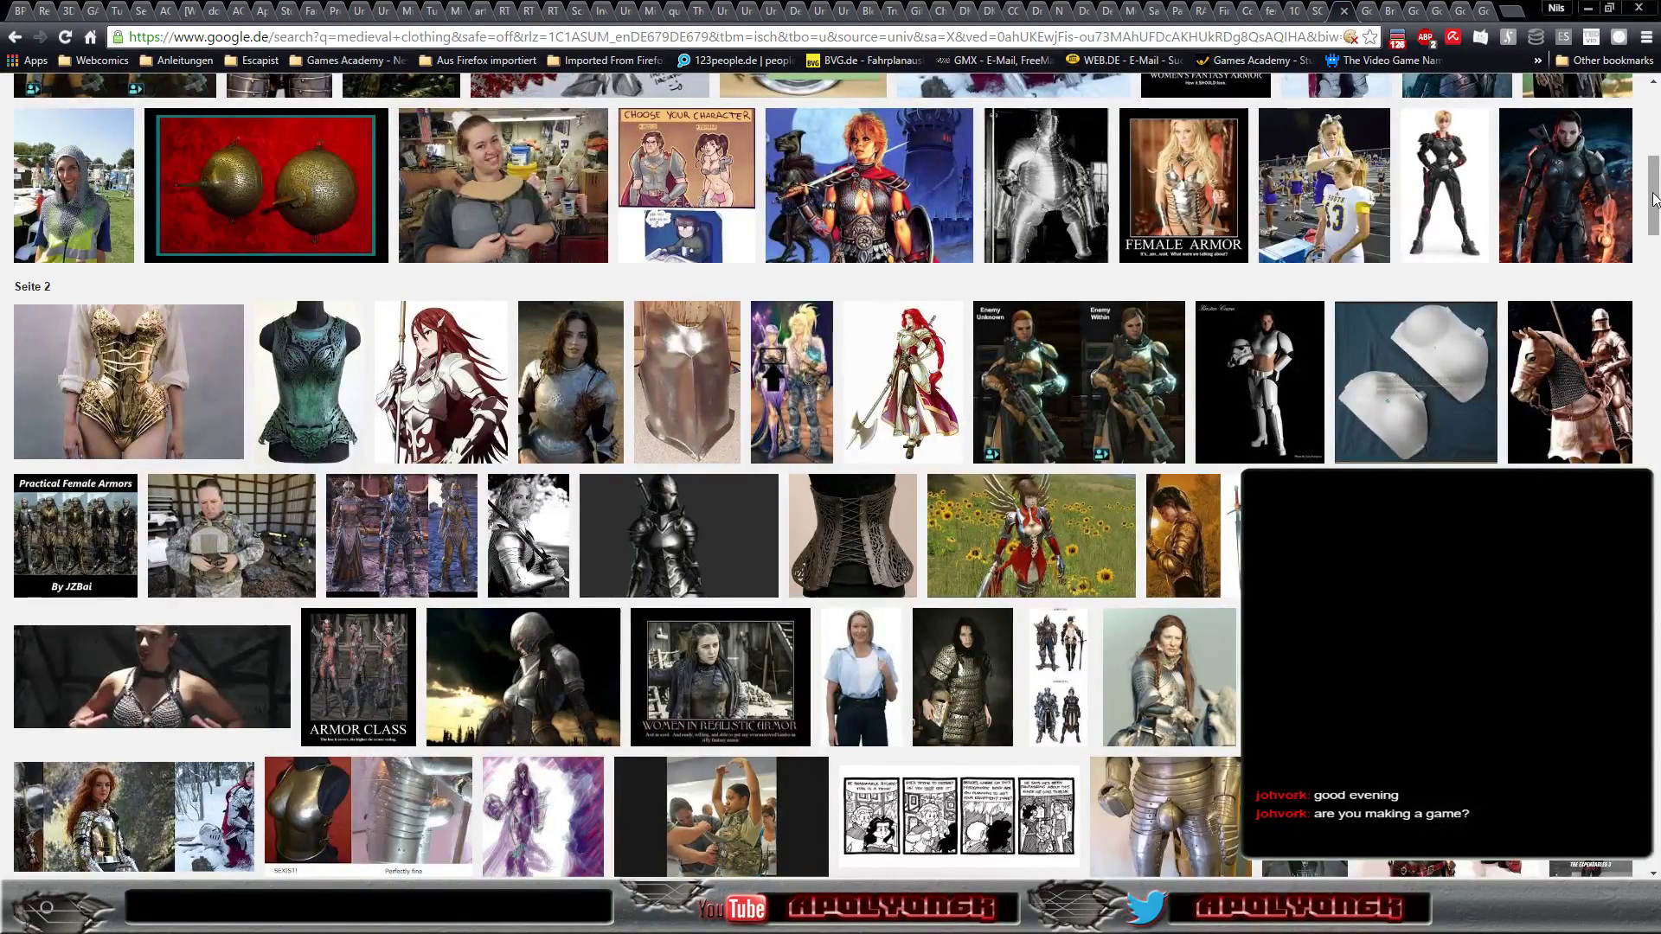
Close the armor image search, the Women's Fantasy Armor article and the armor forum thread.
{"action": "left_click_drag", "start_coordinate": [1652, 199], "coordinate": [1653, 125]}
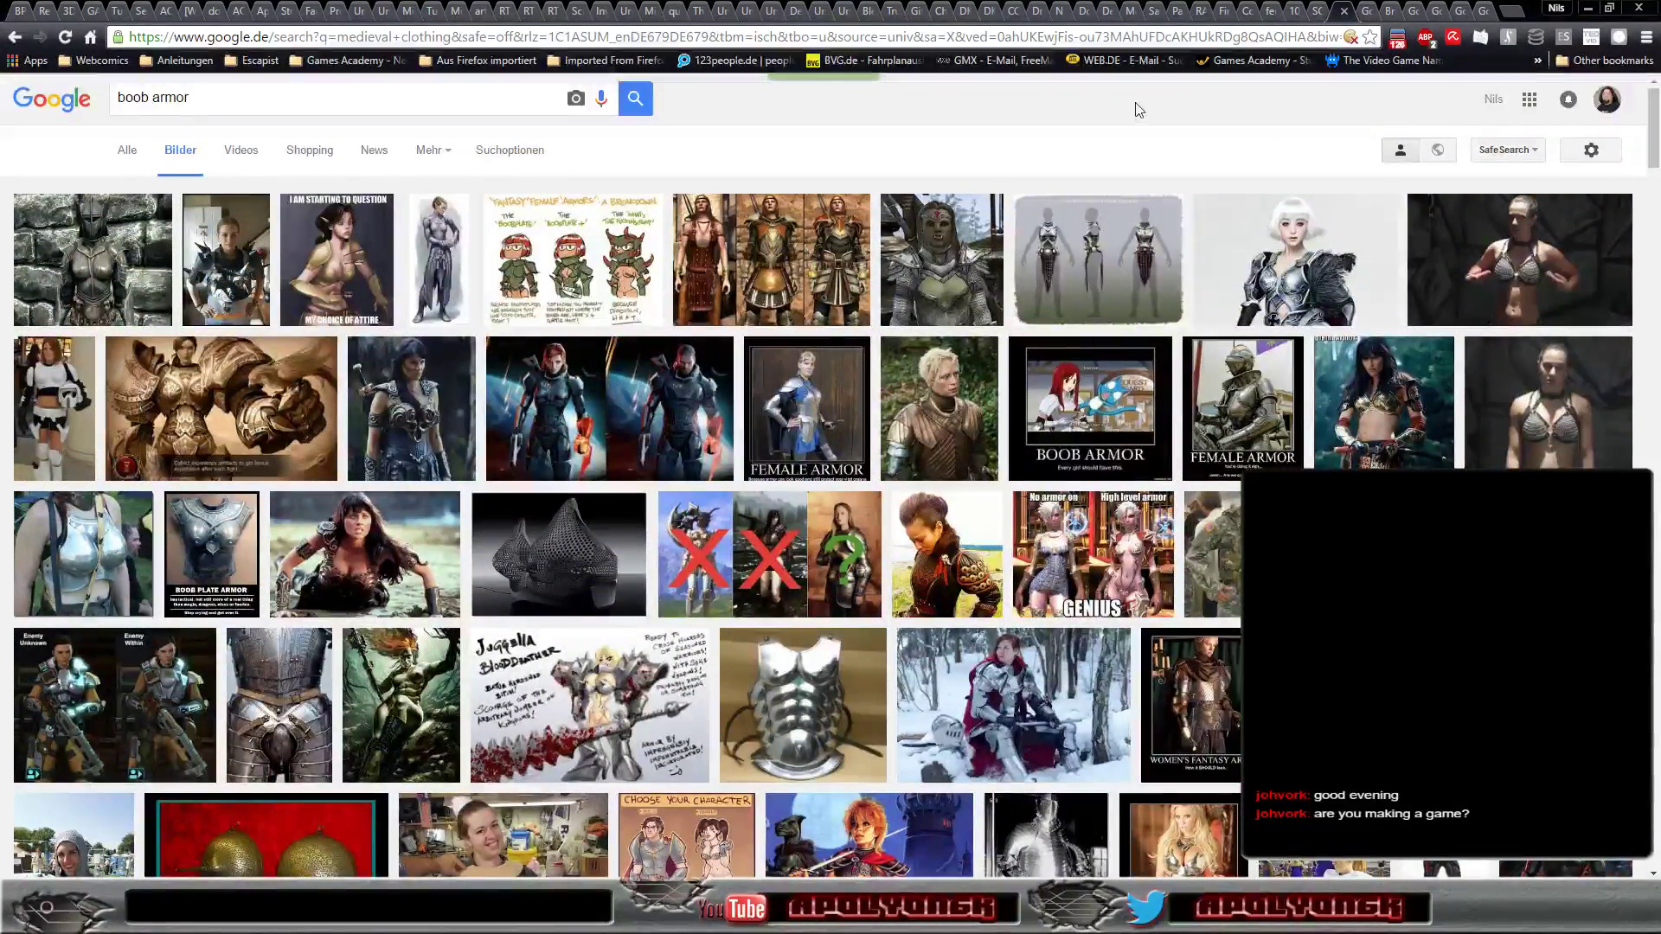
{"action": "left_click", "coordinate": [1343, 12]}
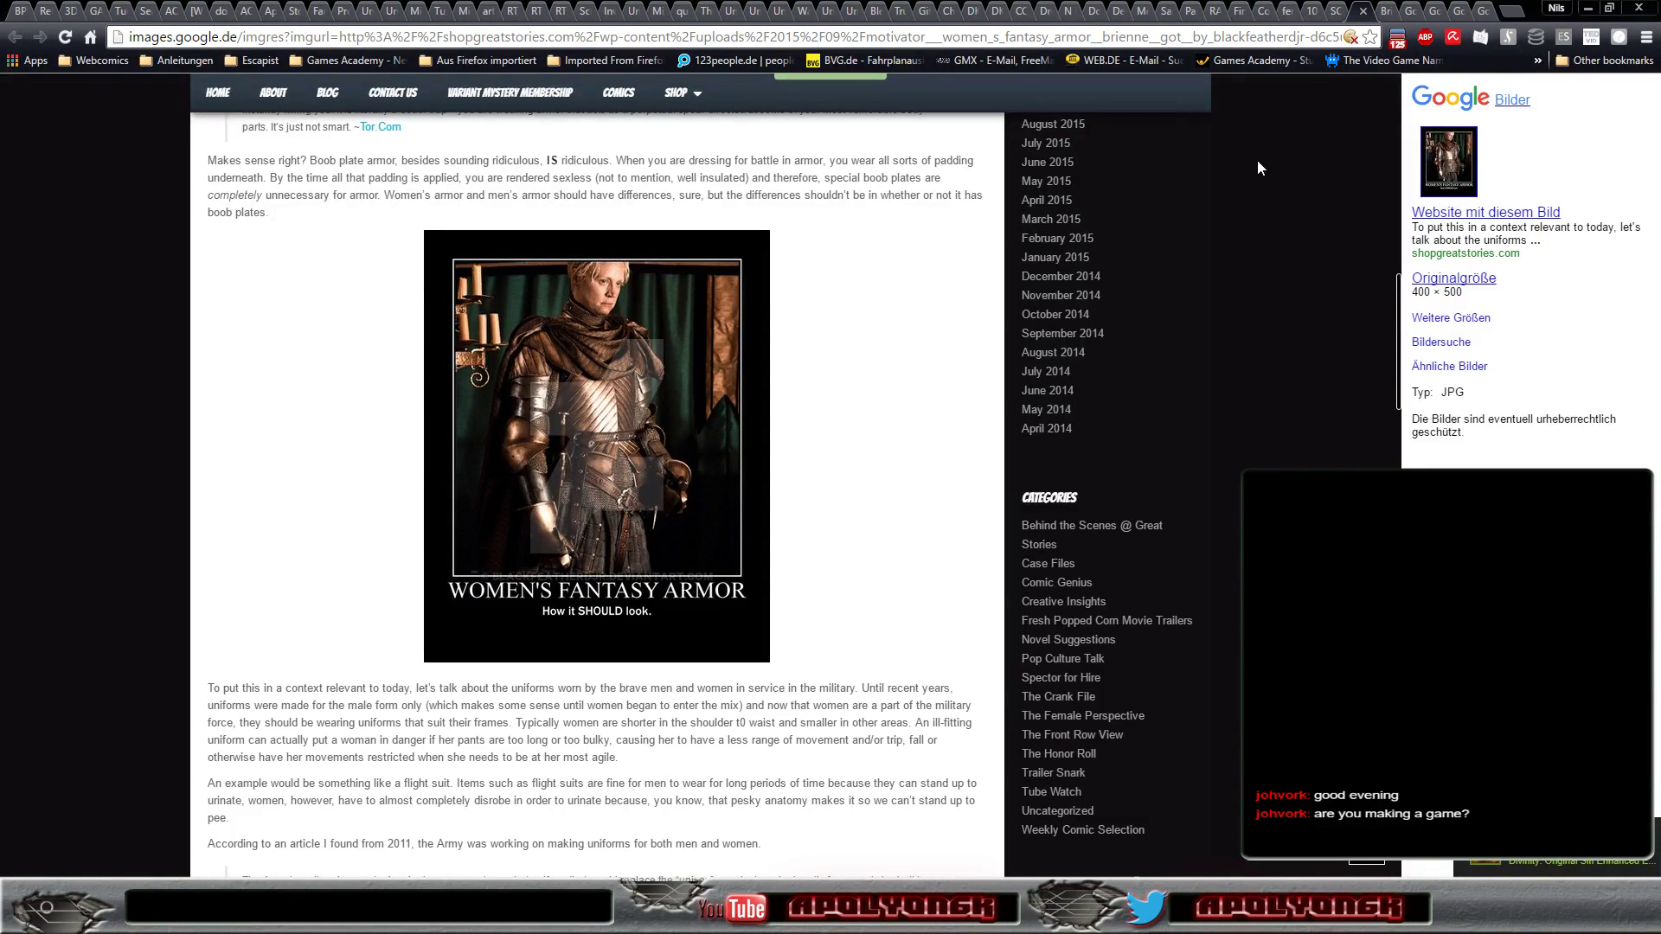
{"action": "left_click", "coordinate": [1384, 12]}
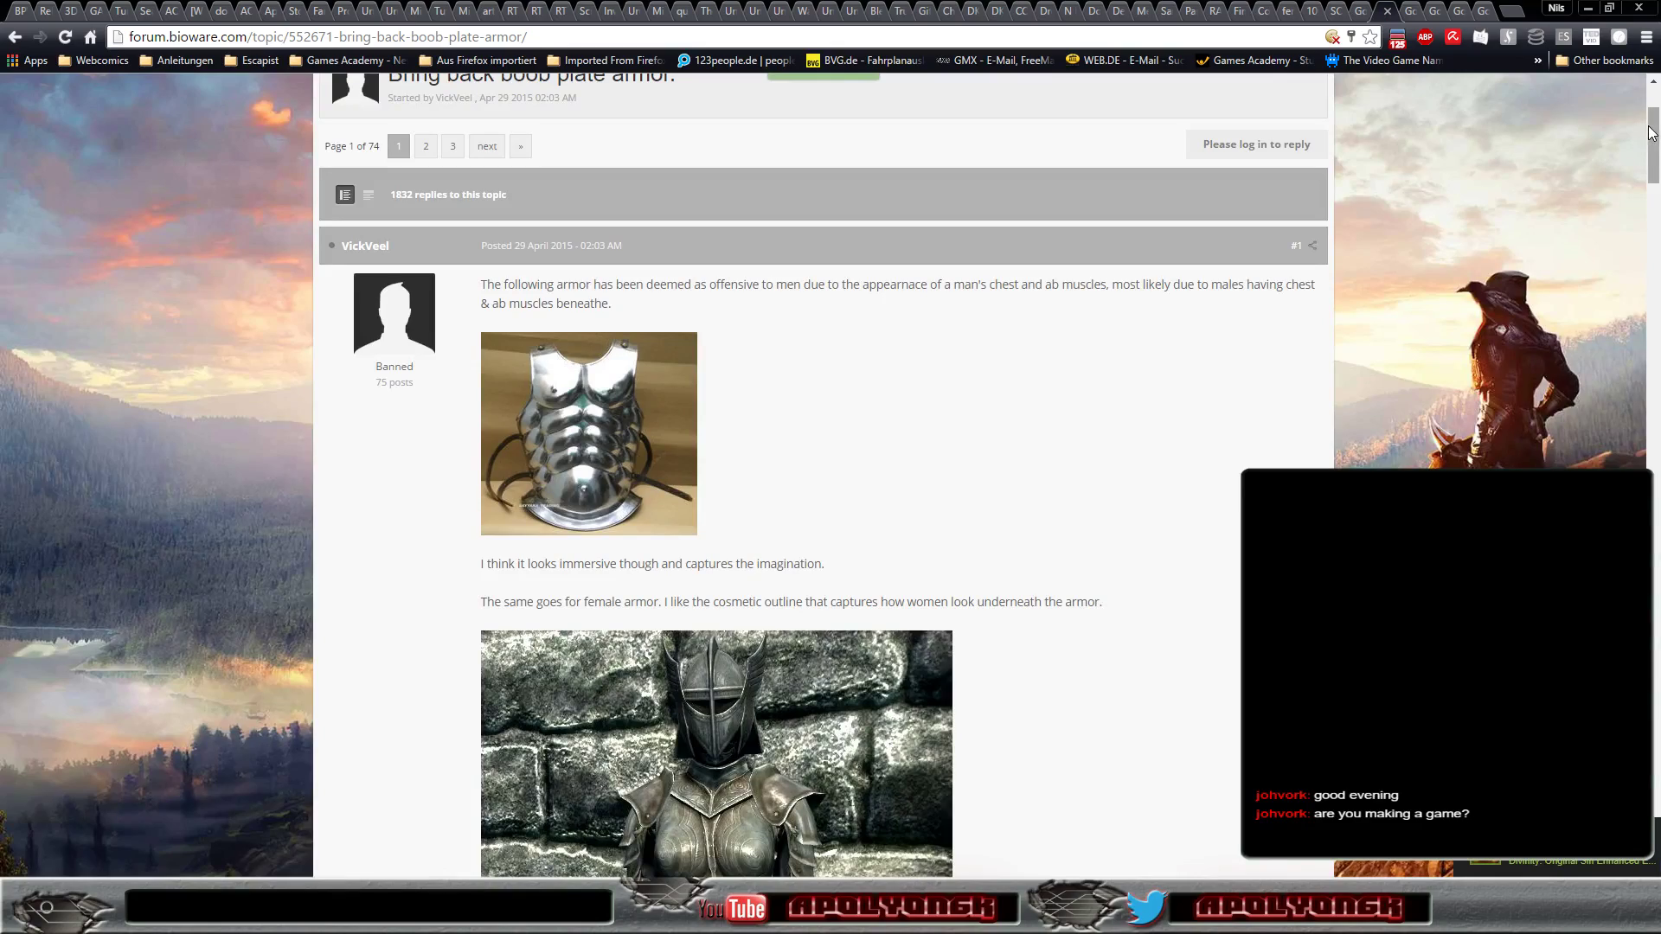
{"action": "left_click_drag", "start_coordinate": [1652, 134], "coordinate": [1651, 104]}
{"action": "mouse_move", "coordinate": [1651, 132]}
{"action": "left_mouse_down"}
{"action": "mouse_move", "coordinate": [1578, 379]}
{"action": "mouse_move", "coordinate": [1574, 705]}
{"action": "mouse_move", "coordinate": [1516, 109]}
{"action": "left_mouse_up"}
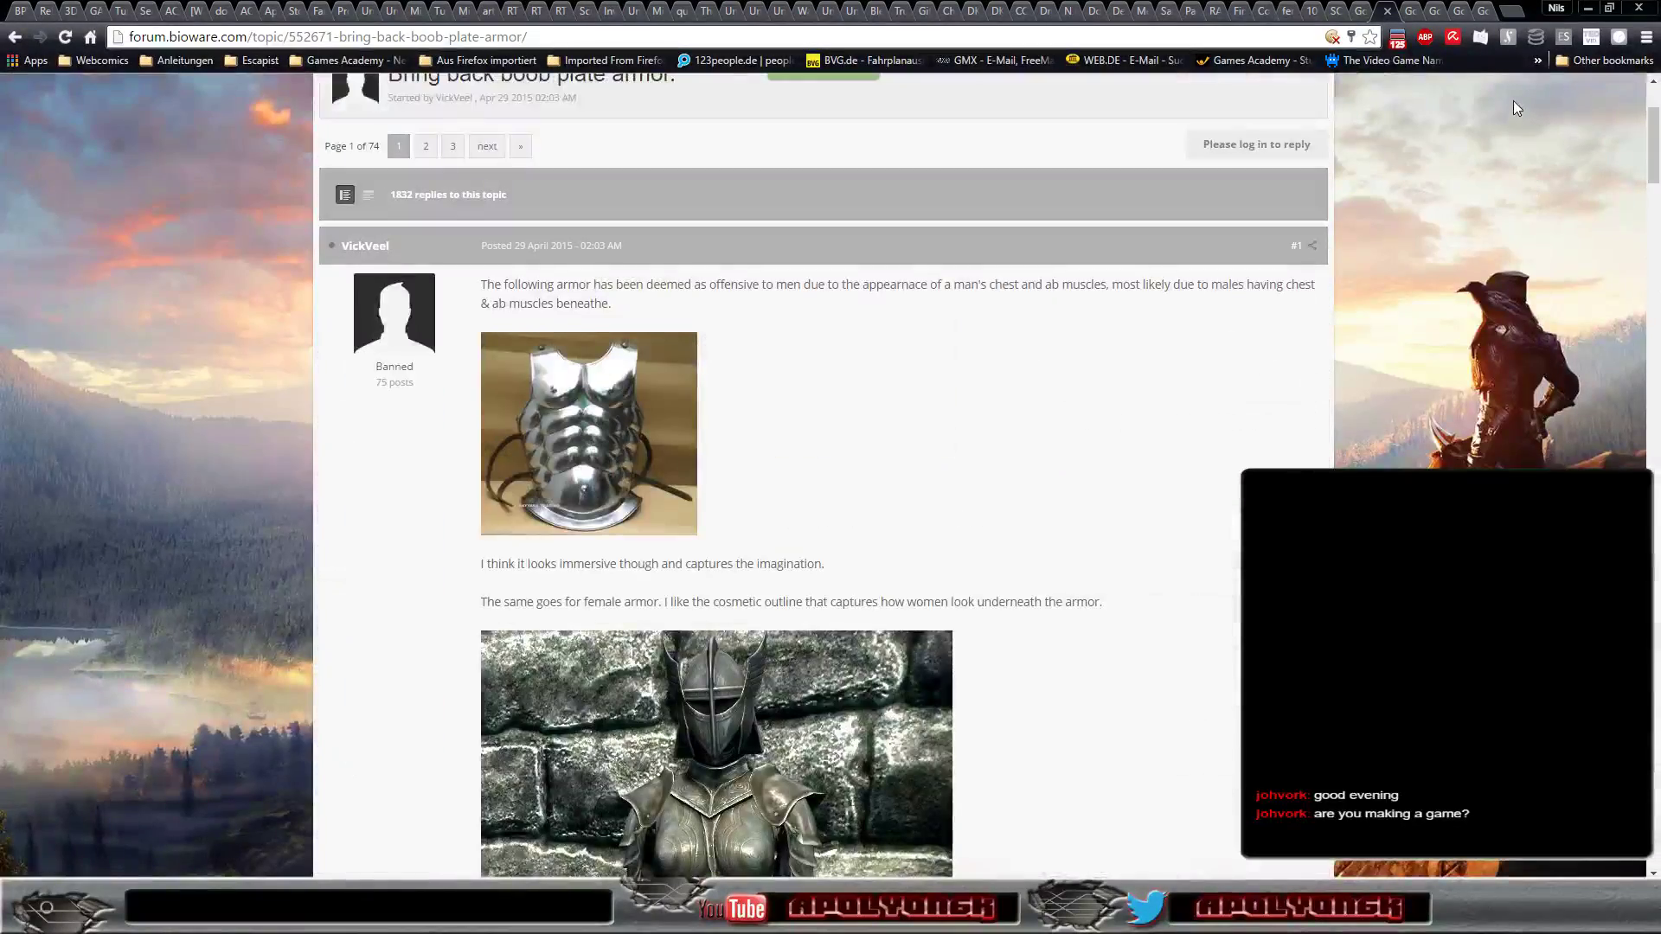
{"action": "left_click", "coordinate": [1386, 10]}
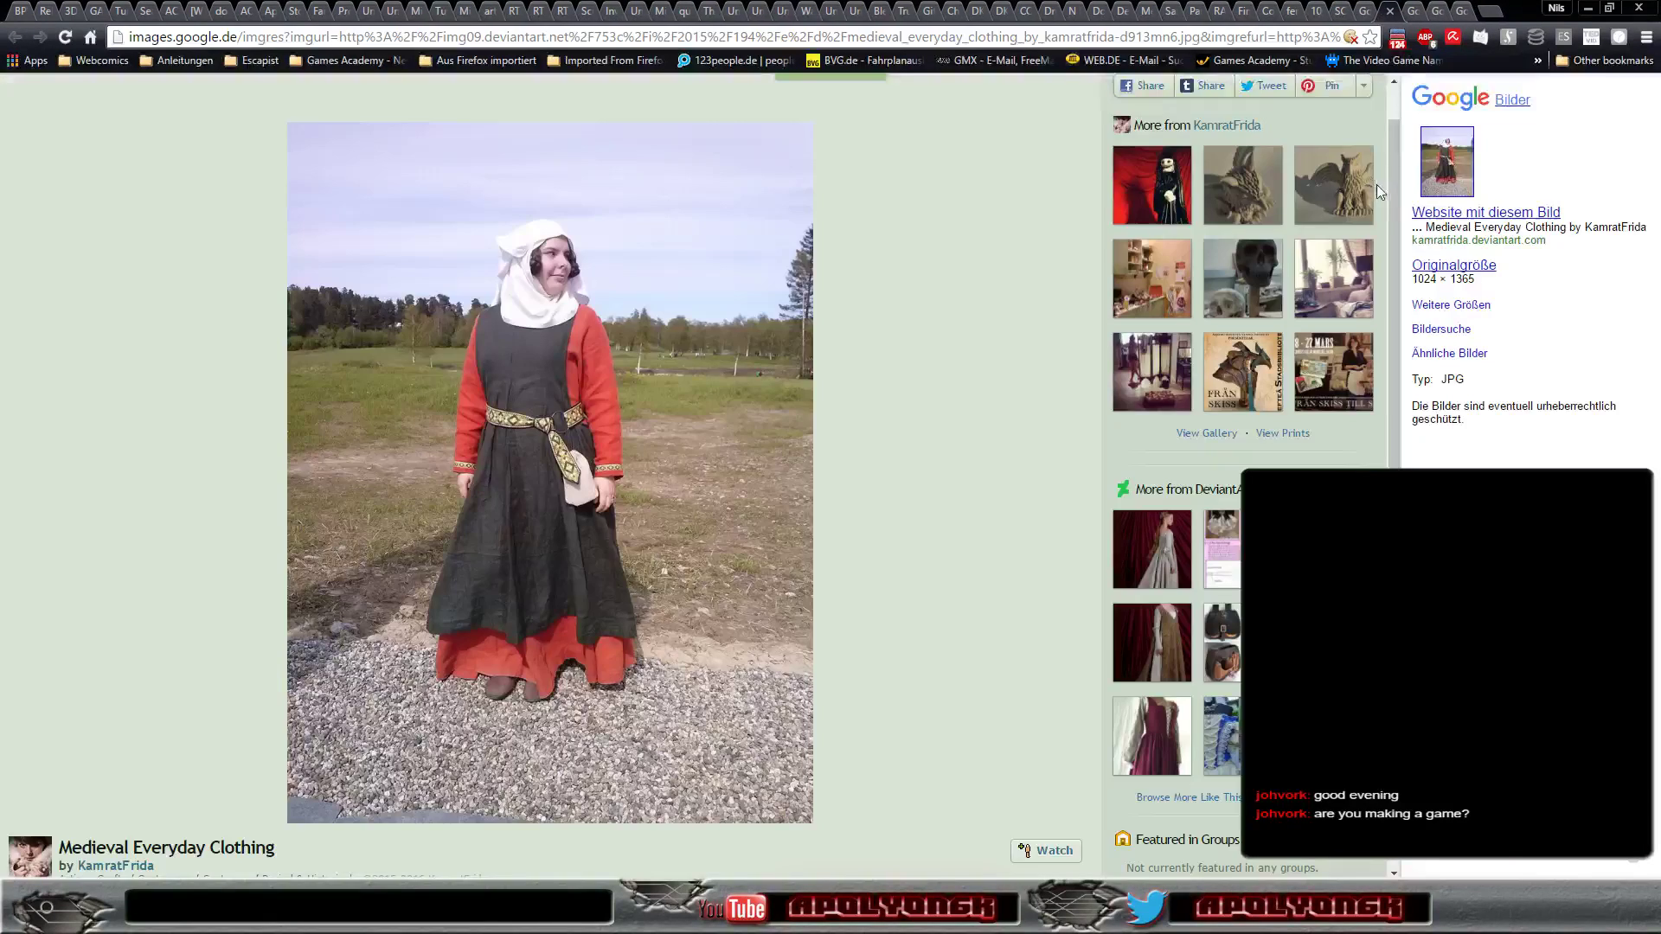
Review the medieval women's sketch sheet and Katafalk outlander skirt results, then return to Blender.
{"action": "left_click", "coordinate": [1442, 16]}
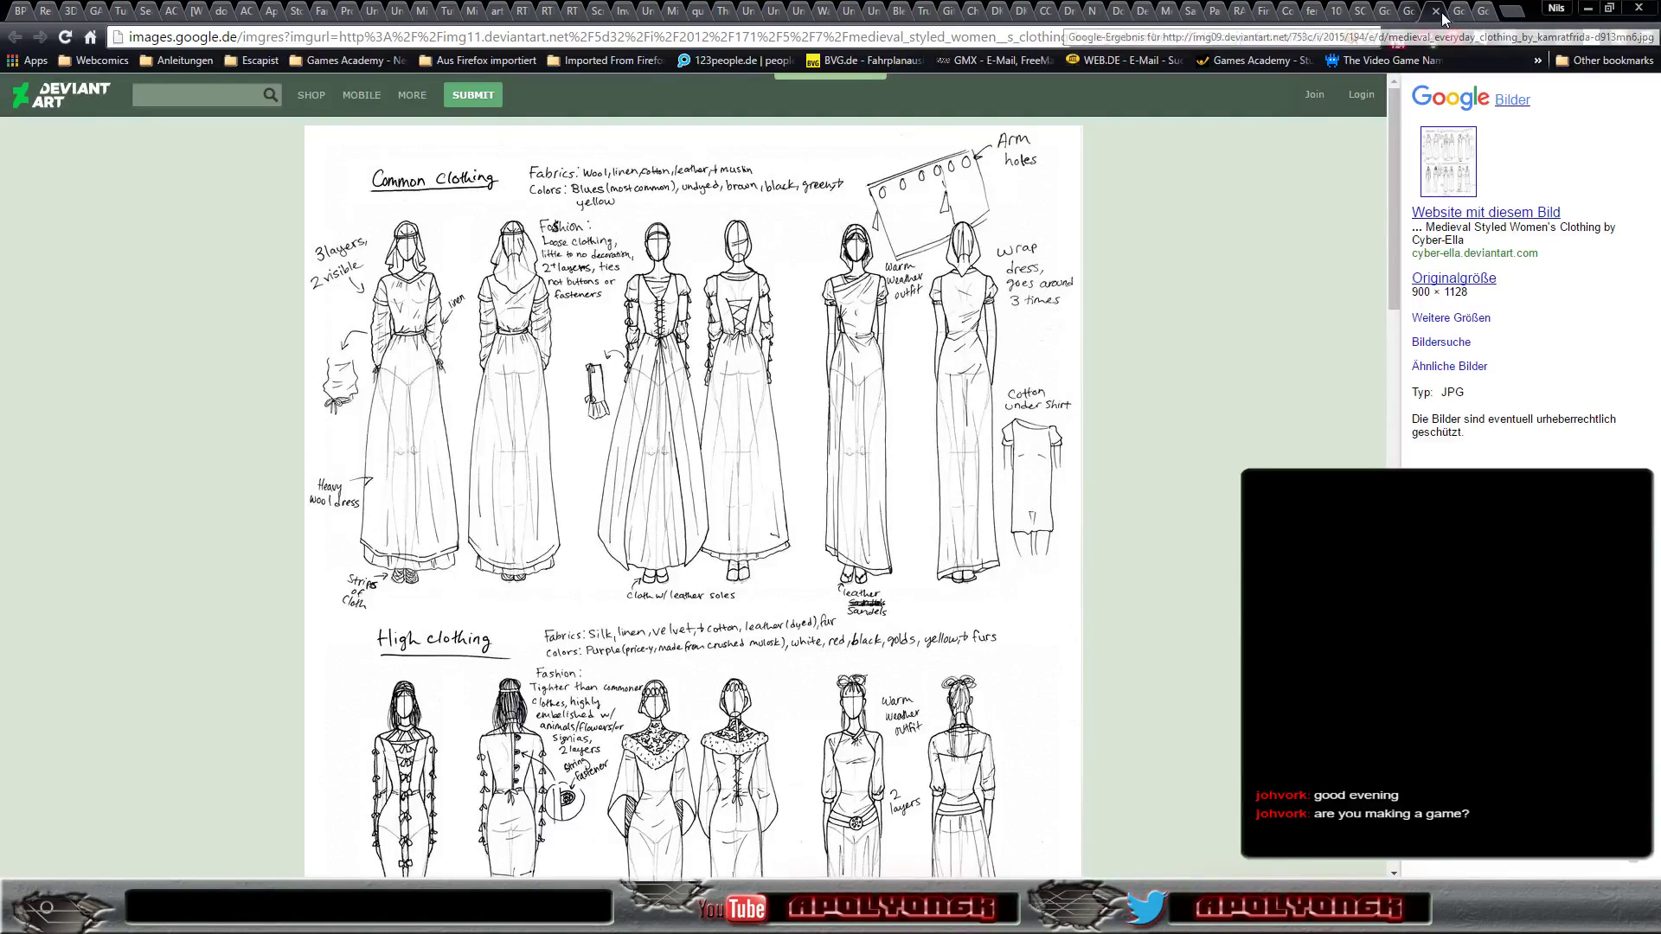
{"action": "left_click", "coordinate": [1464, 15]}
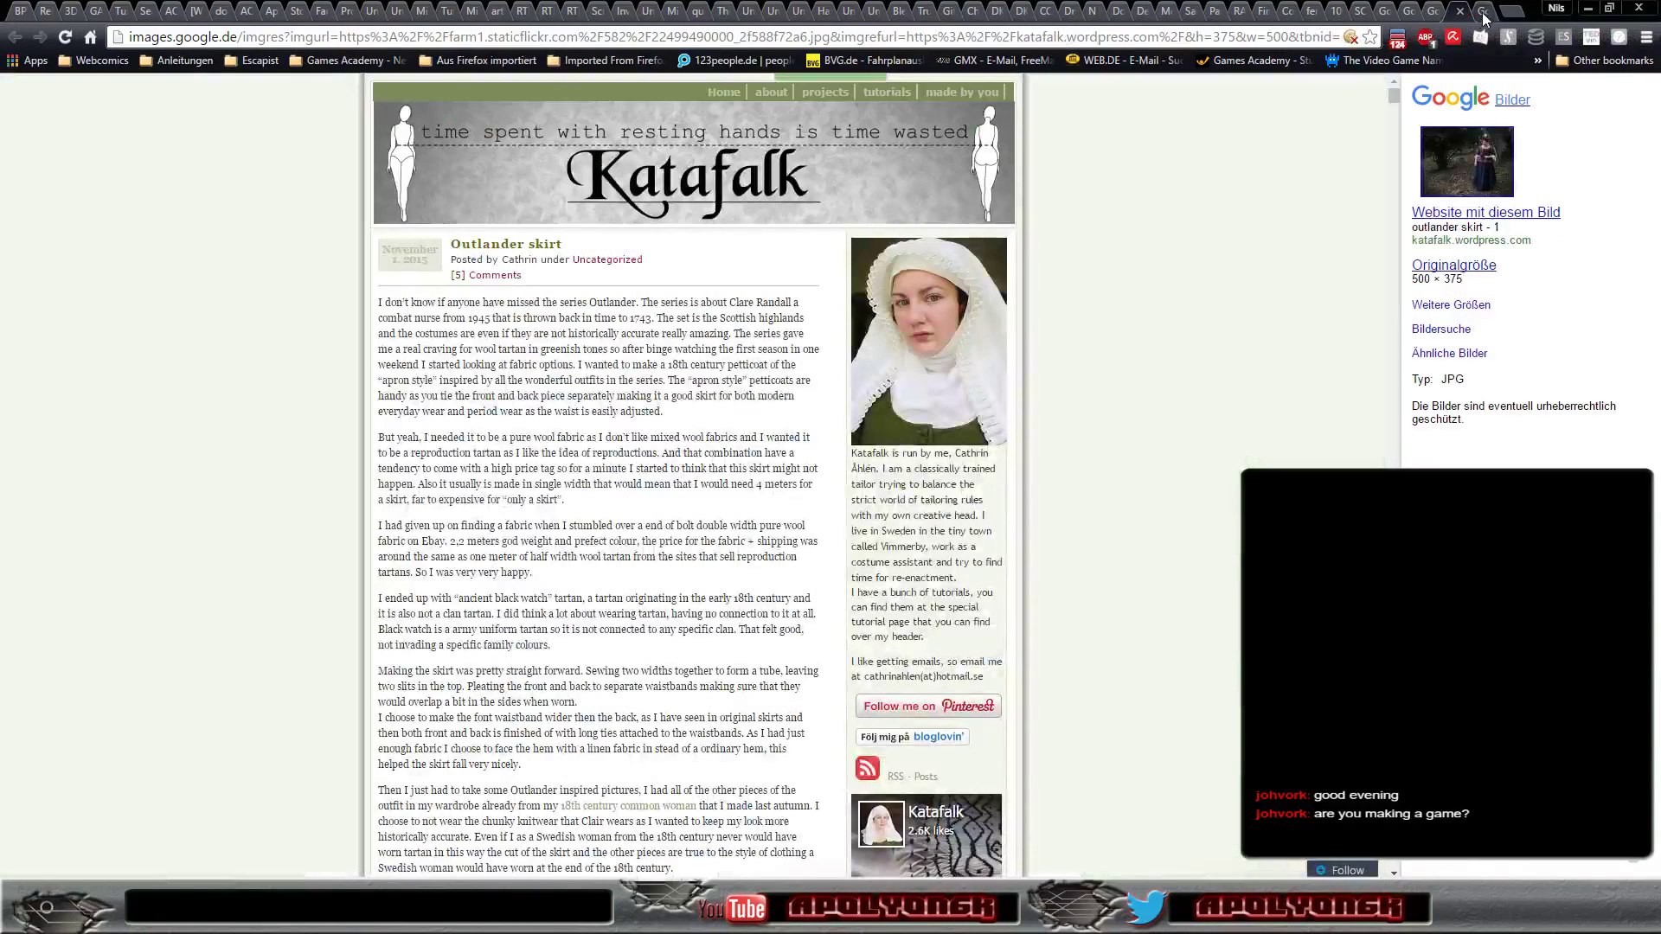
{"action": "left_click", "coordinate": [1484, 15]}
{"action": "left_click", "coordinate": [1462, 17]}
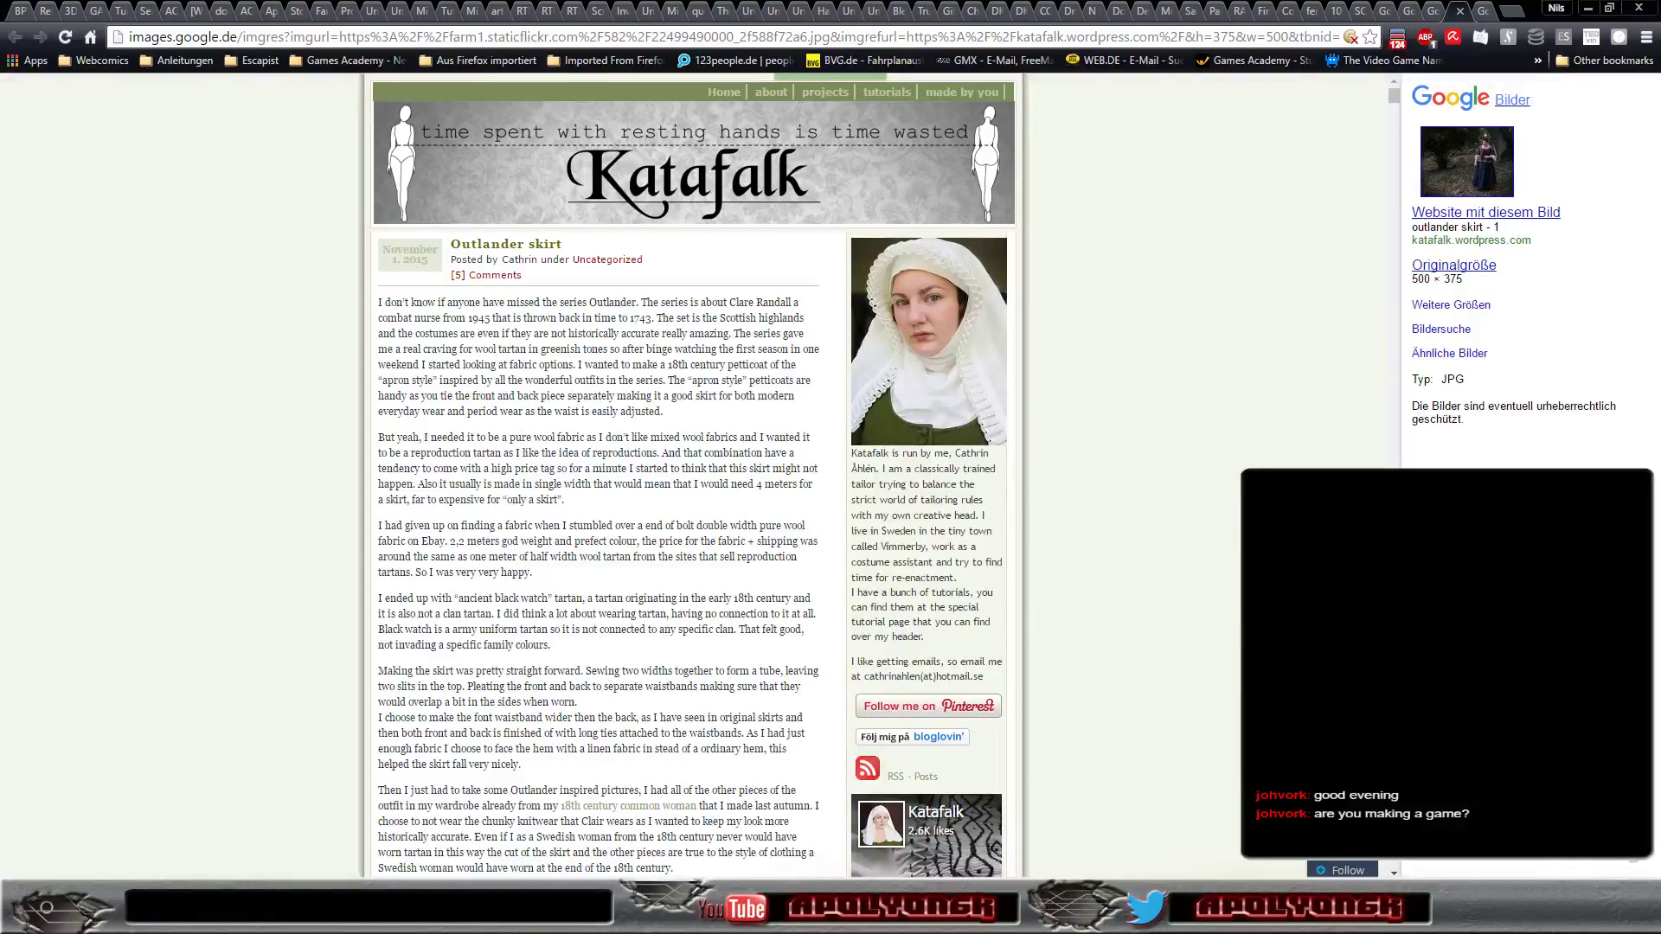
{"action": "key", "text": "alt+Tab"}
{"action": "scroll", "coordinate": [1204, 447], "scroll_direction": "down", "scroll_amount": 3}
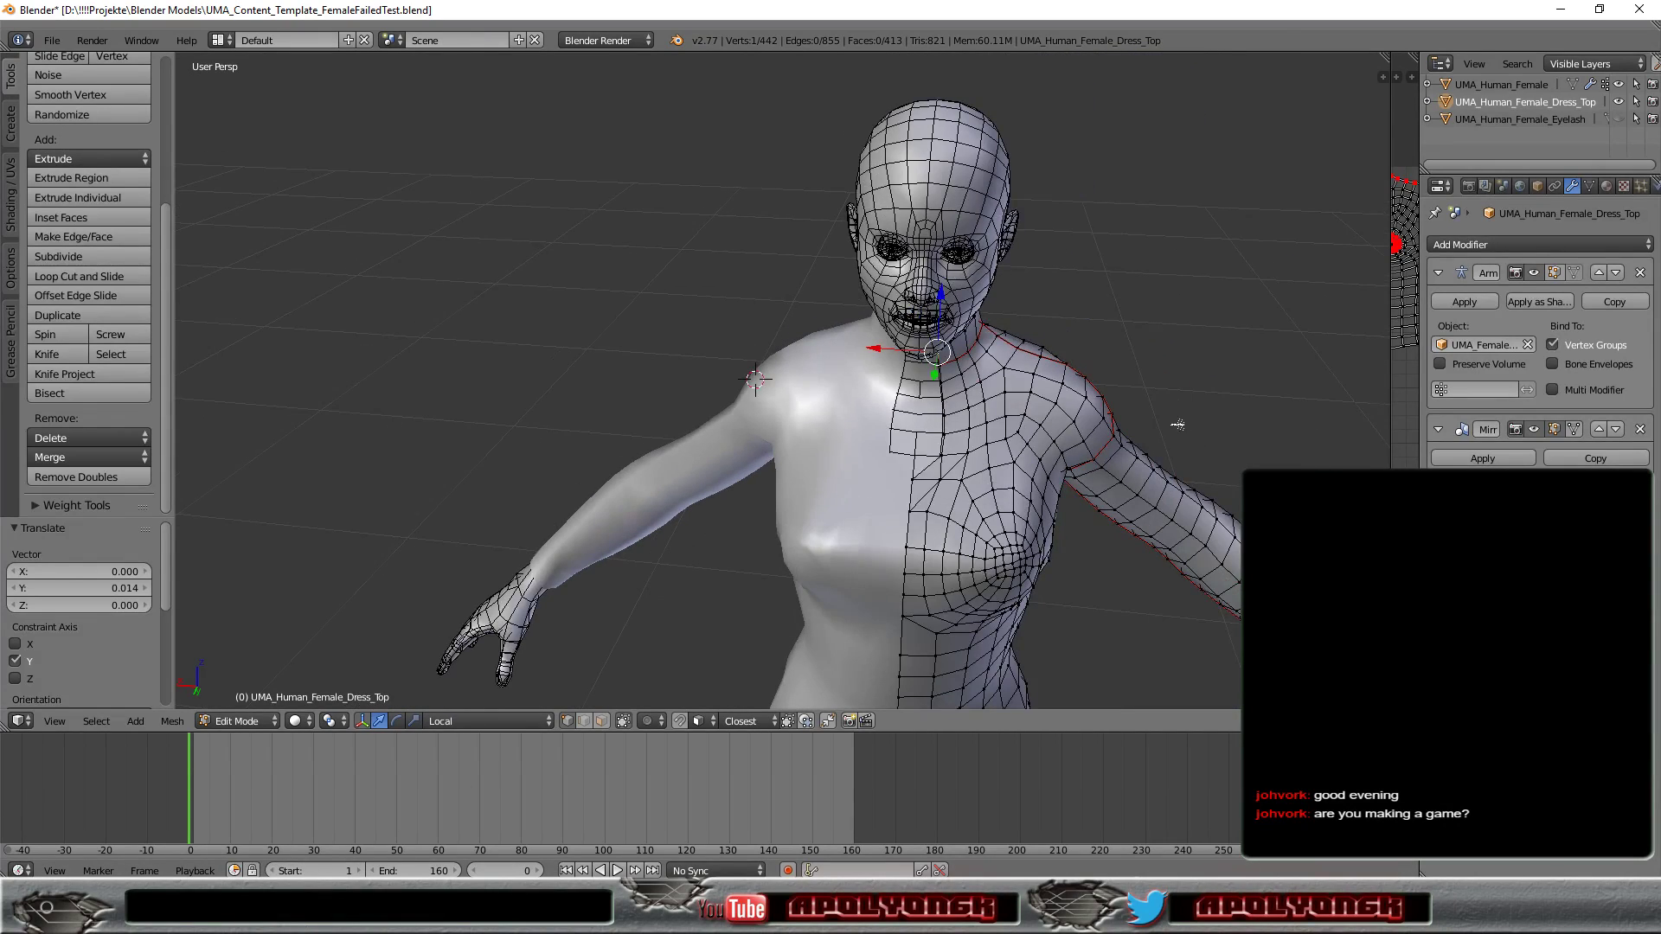
Orbit and zoom the dress-top mesh from a side view to a front view of neck and shoulder.
{"action": "mouse_move", "coordinate": [1178, 424]}
{"action": "middle_mouse_down"}
{"action": "mouse_move", "coordinate": [1175, 395]}
{"action": "mouse_move", "coordinate": [1145, 403]}
{"action": "mouse_move", "coordinate": [1072, 367]}
{"action": "mouse_move", "coordinate": [1141, 417]}
{"action": "mouse_move", "coordinate": [1118, 372]}
{"action": "middle_mouse_up"}
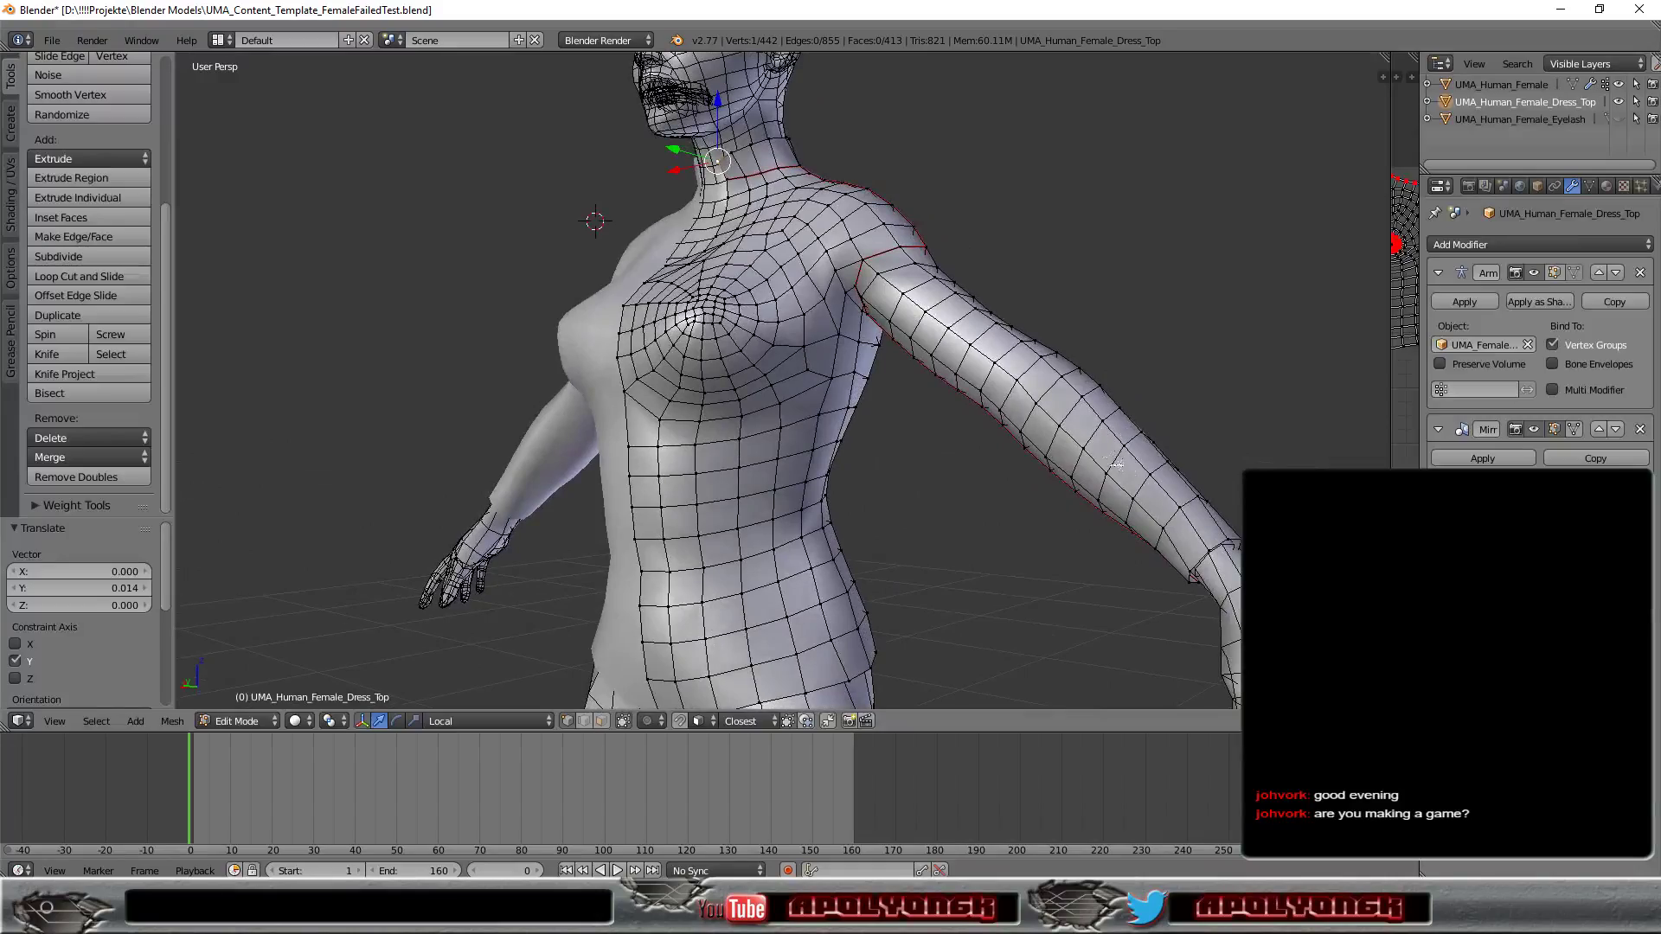
{"action": "mouse_move", "coordinate": [1017, 317]}
{"action": "middle_mouse_down"}
{"action": "mouse_move", "coordinate": [1243, 340]}
{"action": "mouse_move", "coordinate": [999, 340]}
{"action": "mouse_move", "coordinate": [1081, 358]}
{"action": "mouse_move", "coordinate": [1046, 372]}
{"action": "middle_mouse_up"}
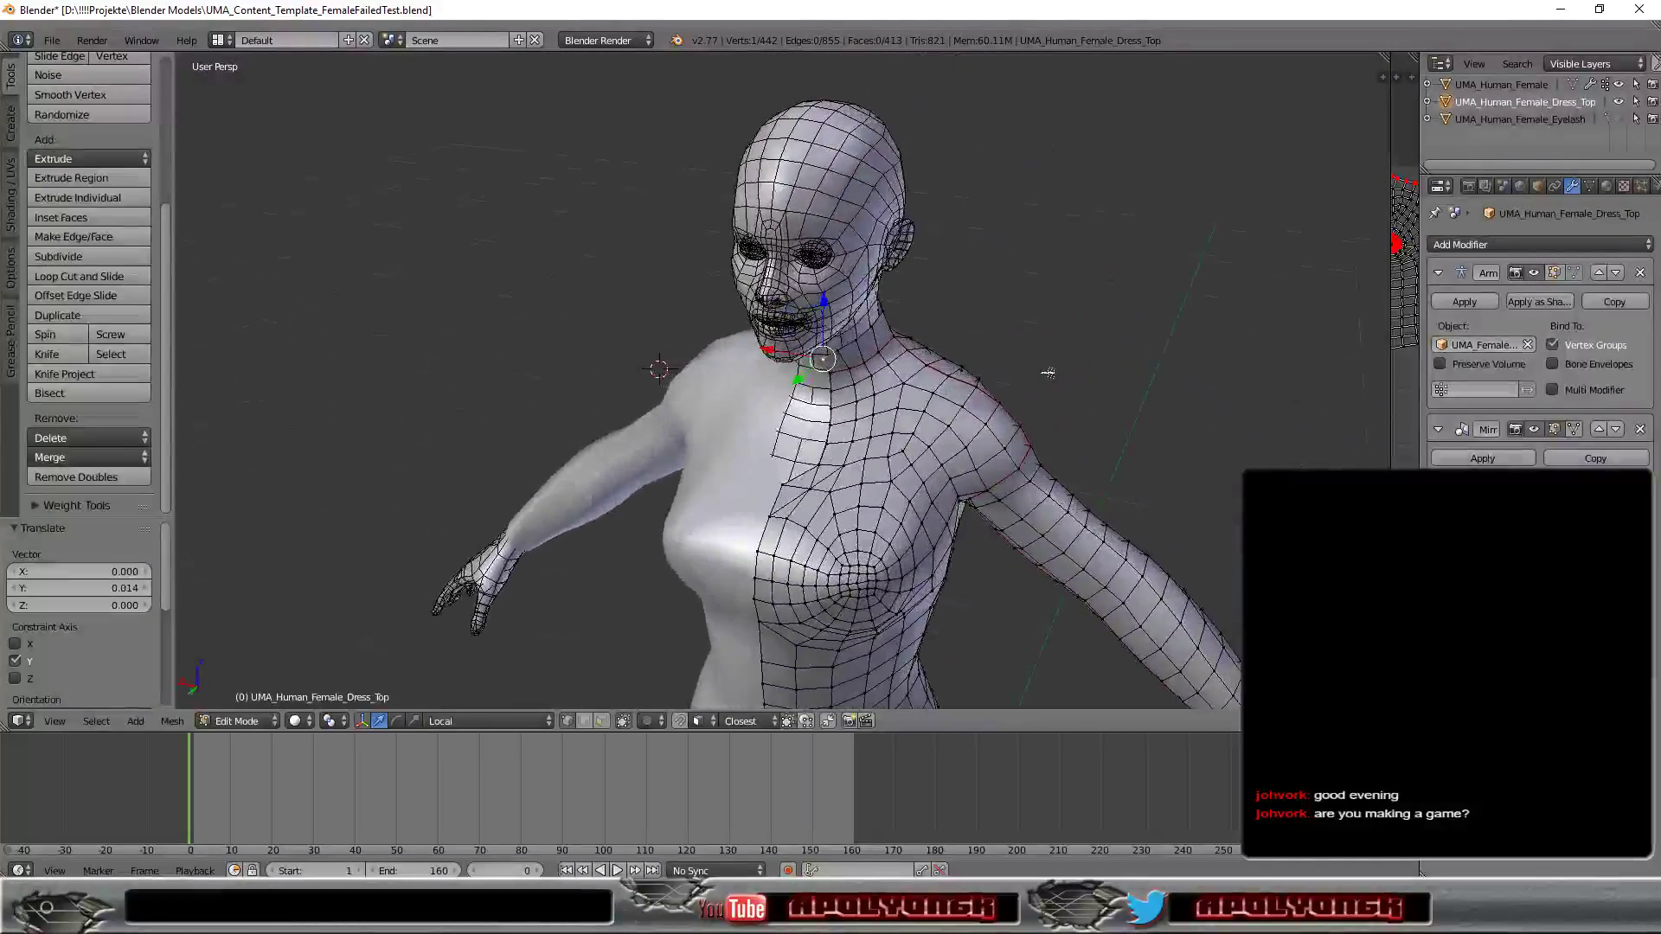
{"action": "scroll", "coordinate": [1051, 372], "scroll_direction": "up", "scroll_amount": 2}
{"action": "scroll", "coordinate": [1029, 385], "scroll_direction": "up", "scroll_amount": 2}
{"action": "scroll", "coordinate": [995, 402], "scroll_direction": "up", "scroll_amount": 2}
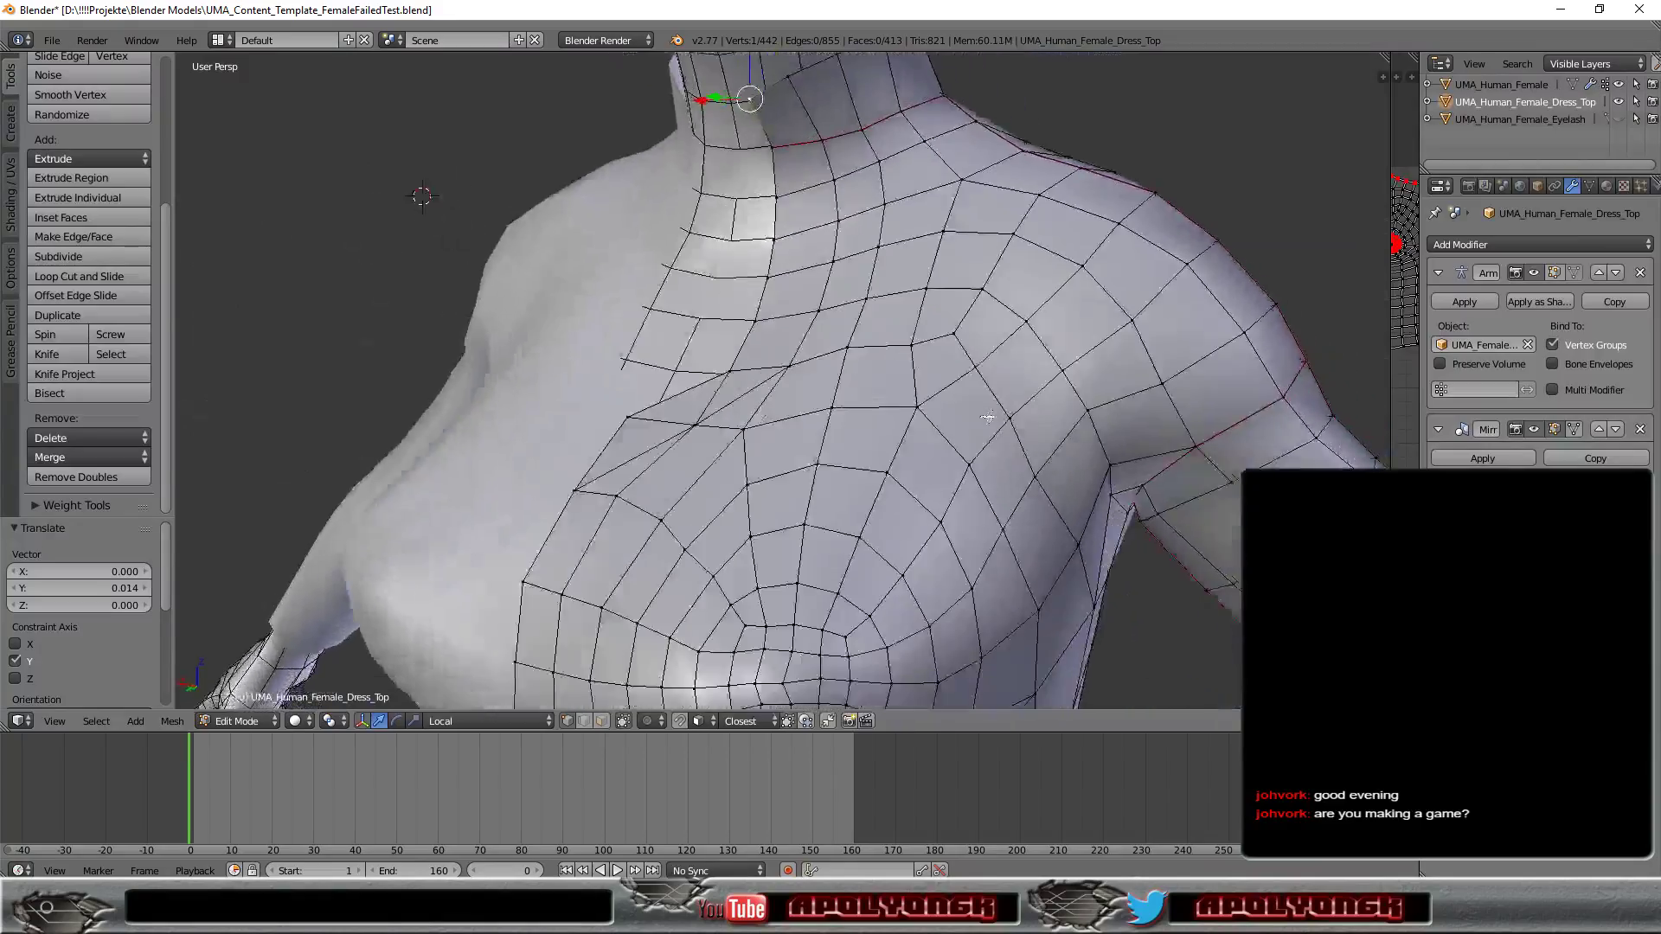
{"action": "scroll", "coordinate": [952, 426], "scroll_direction": "up", "scroll_amount": 3}
{"action": "scroll", "coordinate": [951, 425], "scroll_direction": "down", "scroll_amount": 4}
{"action": "mouse_move", "coordinate": [951, 426]}
{"action": "middle_mouse_down"}
{"action": "mouse_move", "coordinate": [1090, 425]}
{"action": "mouse_move", "coordinate": [975, 439]}
{"action": "mouse_move", "coordinate": [1071, 396]}
{"action": "mouse_move", "coordinate": [1009, 376]}
{"action": "mouse_move", "coordinate": [1041, 343]}
{"action": "mouse_move", "coordinate": [1061, 383]}
{"action": "middle_mouse_up"}
{"action": "scroll", "coordinate": [975, 439], "scroll_direction": "down", "scroll_amount": 3}
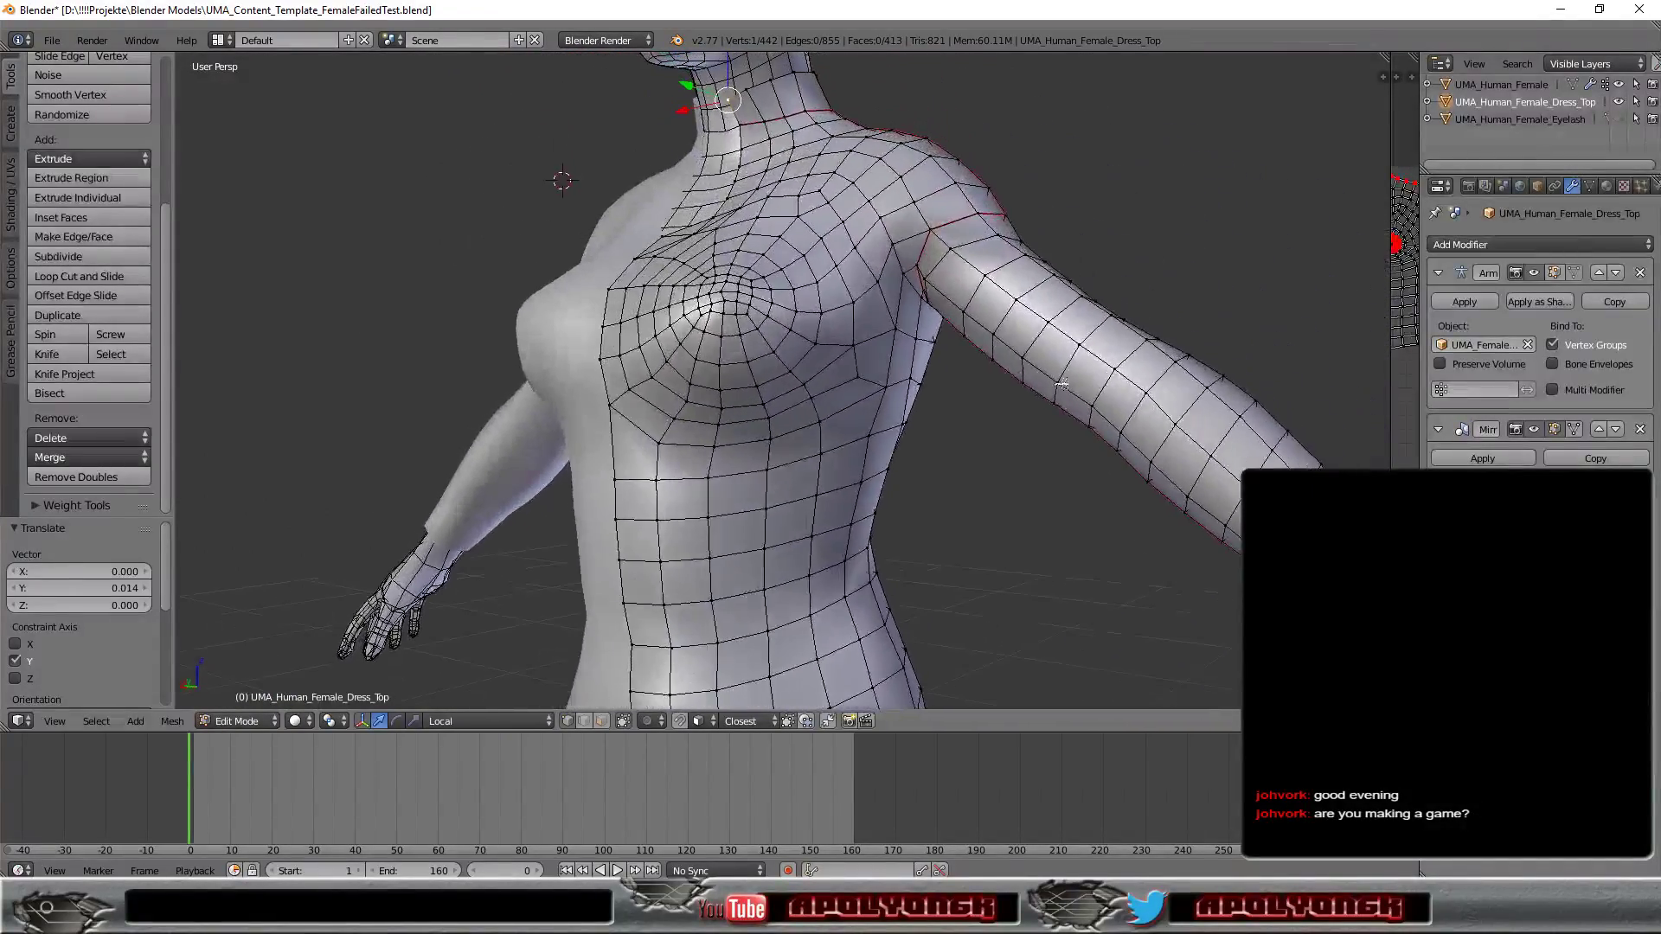
{"action": "scroll", "coordinate": [986, 426], "scroll_direction": "up", "scroll_amount": 4}
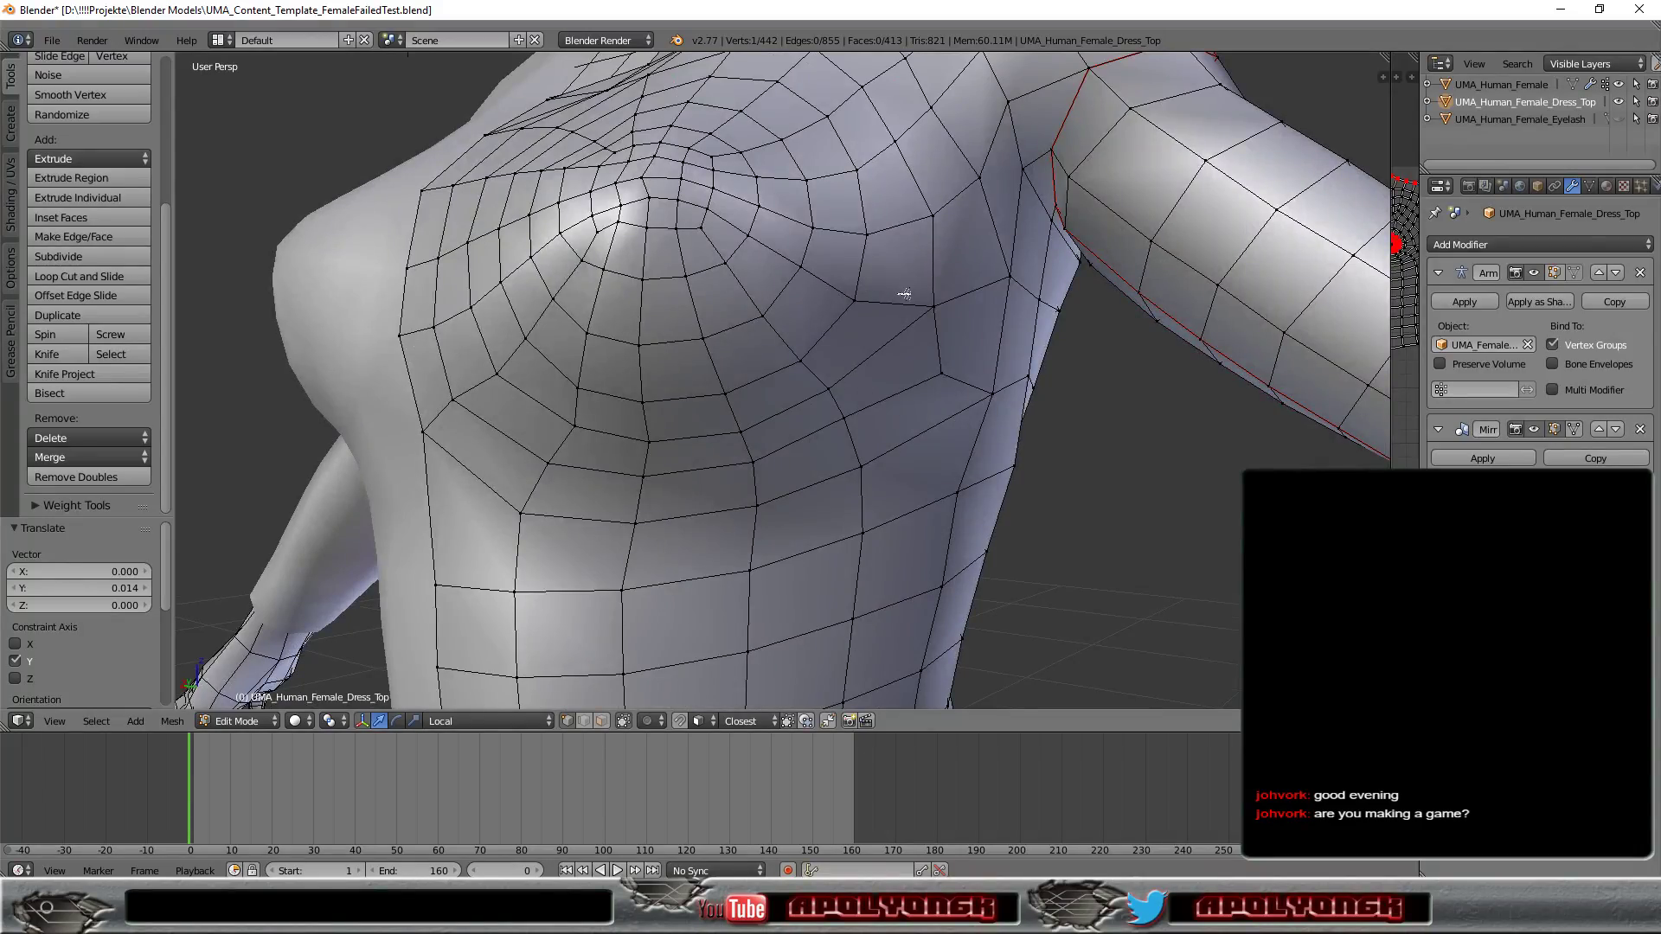
Nudge chest vertices along Y with the gizmo, leaving one at 0.002.
{"action": "middle_click_drag", "start_coordinate": [903, 294], "coordinate": [899, 317]}
{"action": "middle_click_drag", "start_coordinate": [586, 396], "coordinate": [755, 353]}
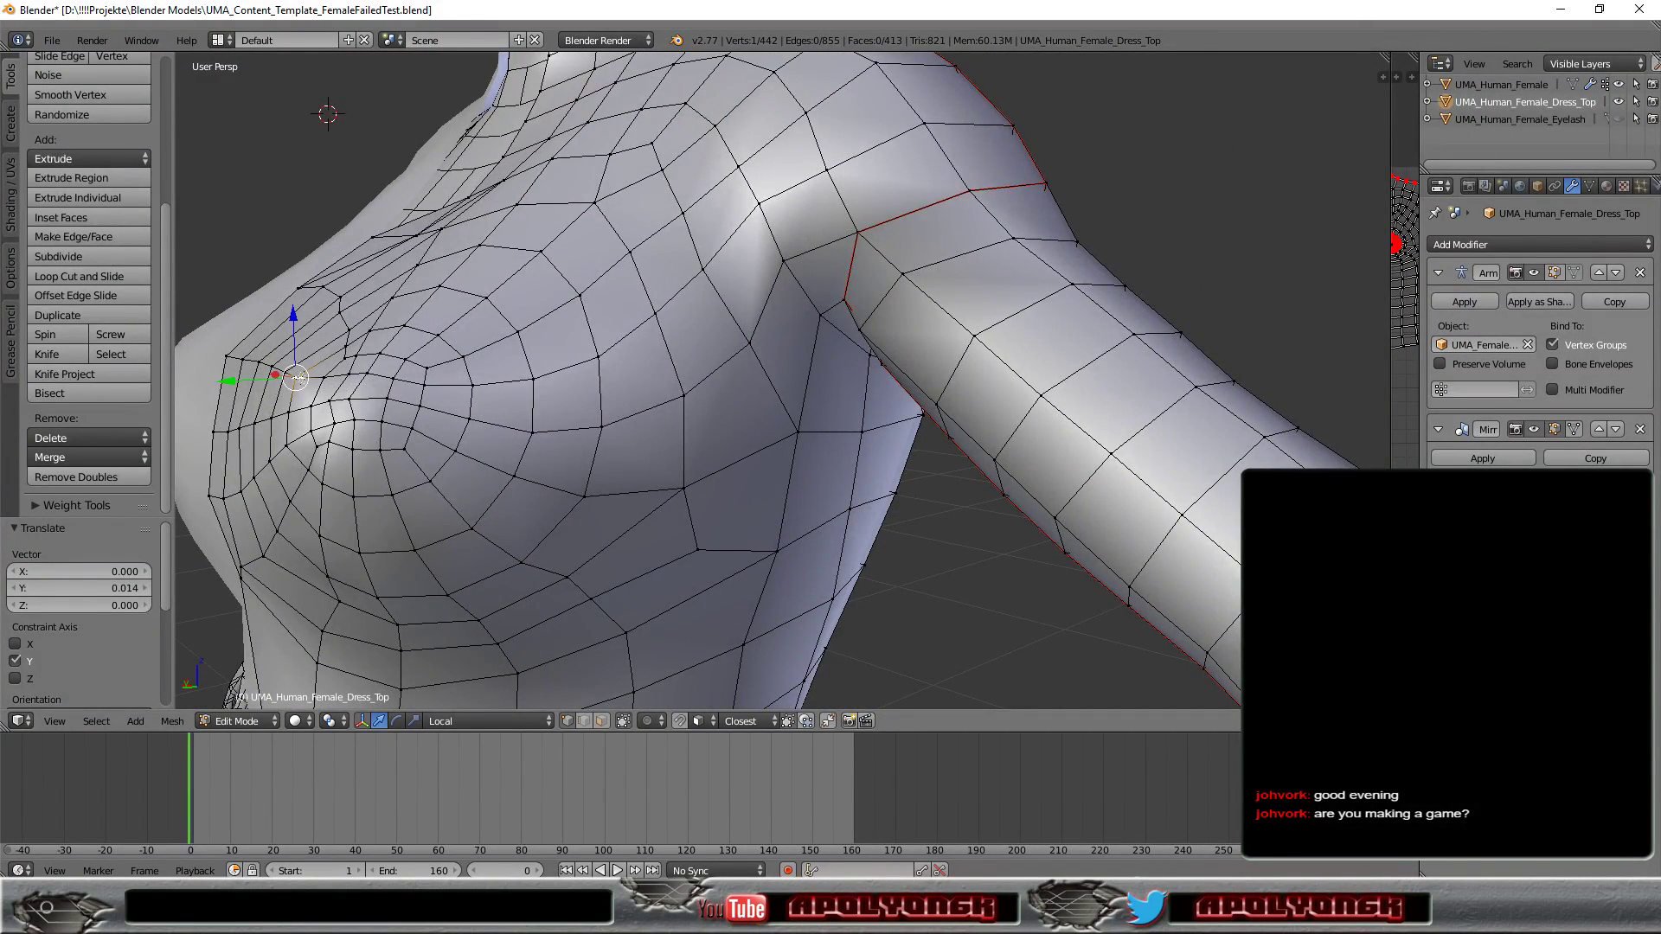
{"action": "left_click_drag", "start_coordinate": [237, 382], "coordinate": [246, 380]}
{"action": "mouse_move", "coordinate": [683, 346]}
{"action": "middle_mouse_down"}
{"action": "mouse_move", "coordinate": [631, 433]}
{"action": "mouse_move", "coordinate": [600, 104]}
{"action": "mouse_move", "coordinate": [640, 78]}
{"action": "mouse_move", "coordinate": [614, 59]}
{"action": "middle_mouse_up"}
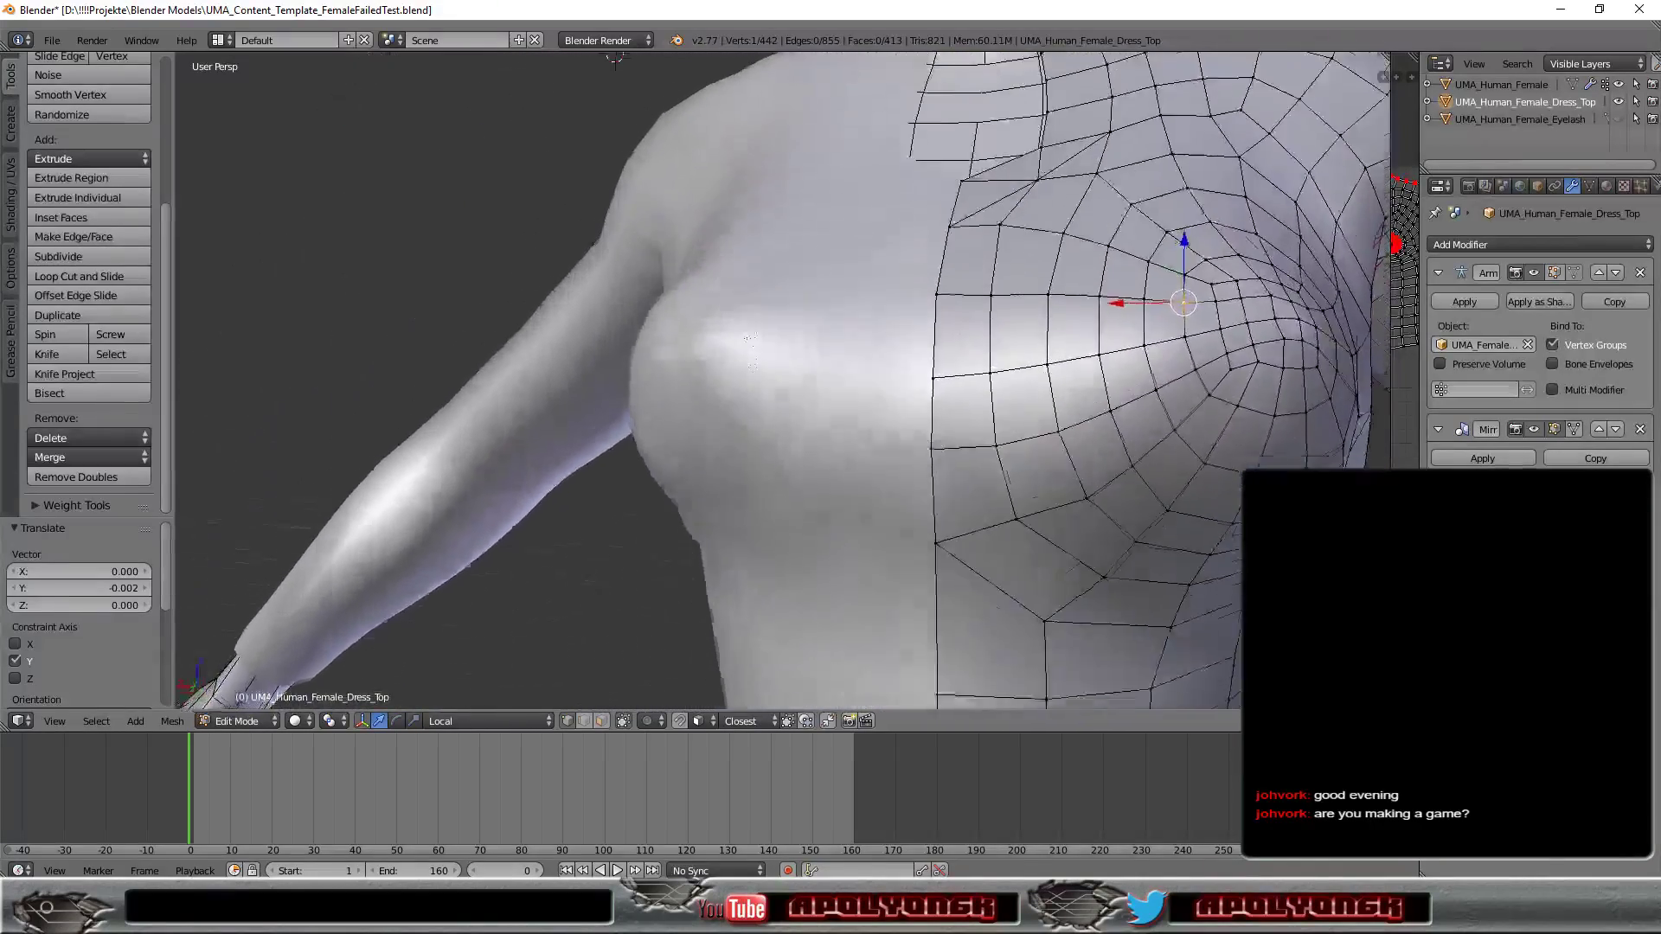
{"action": "middle_click_drag", "start_coordinate": [750, 341], "coordinate": [748, 343]}
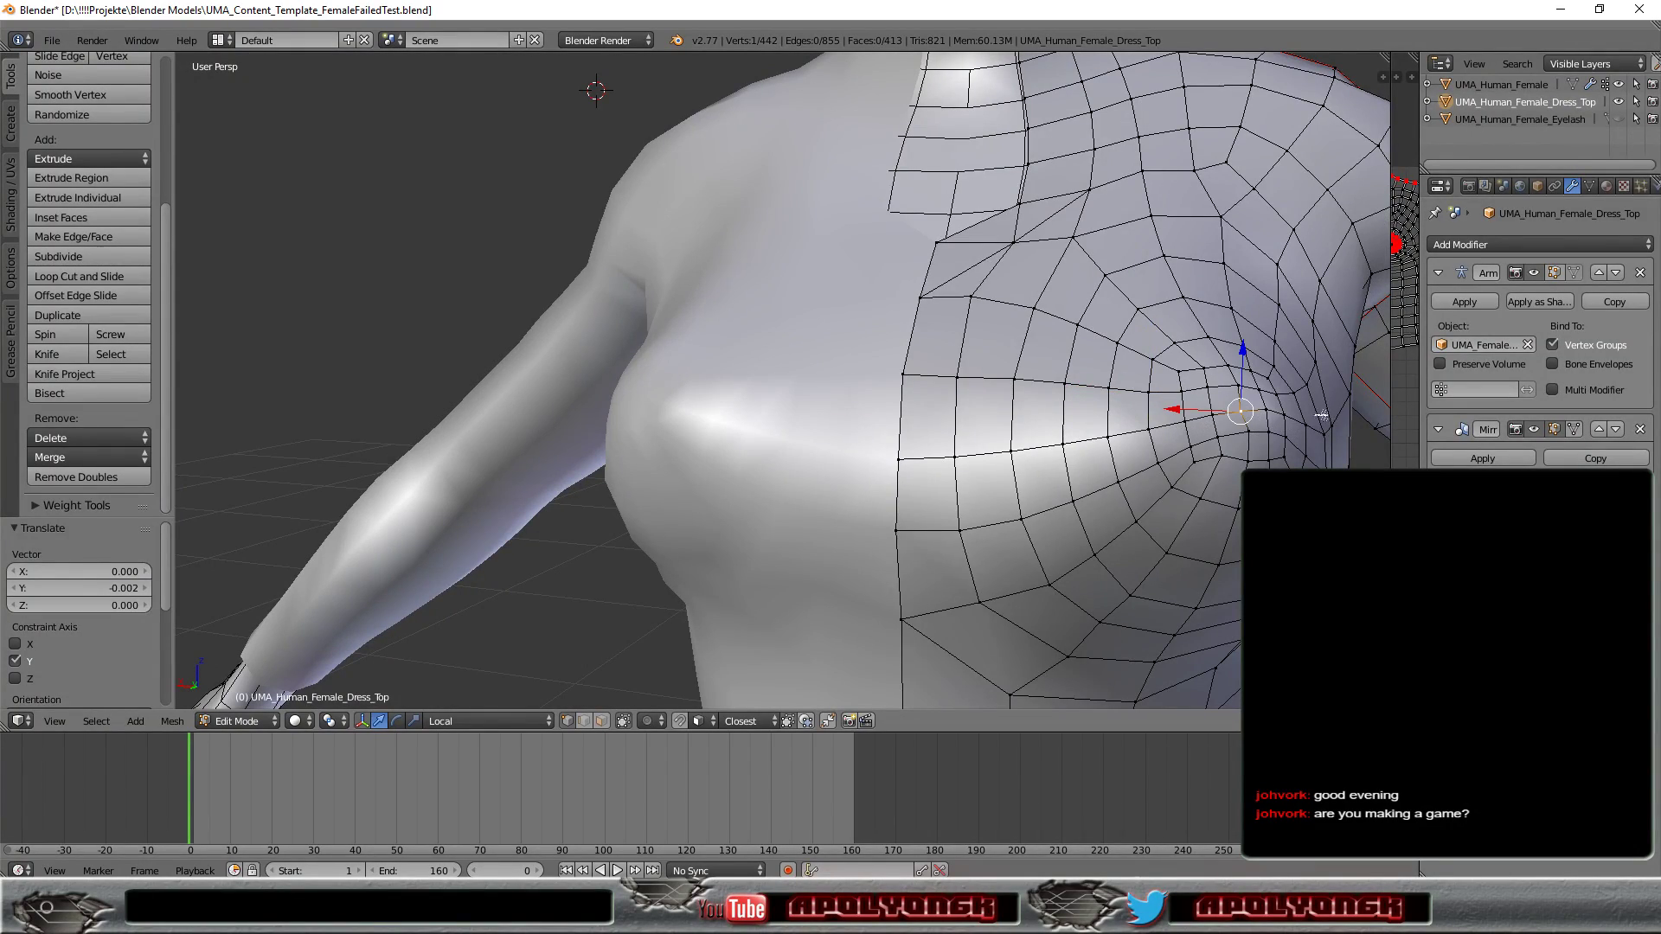
{"action": "middle_click_drag", "start_coordinate": [1321, 416], "coordinate": [1080, 494]}
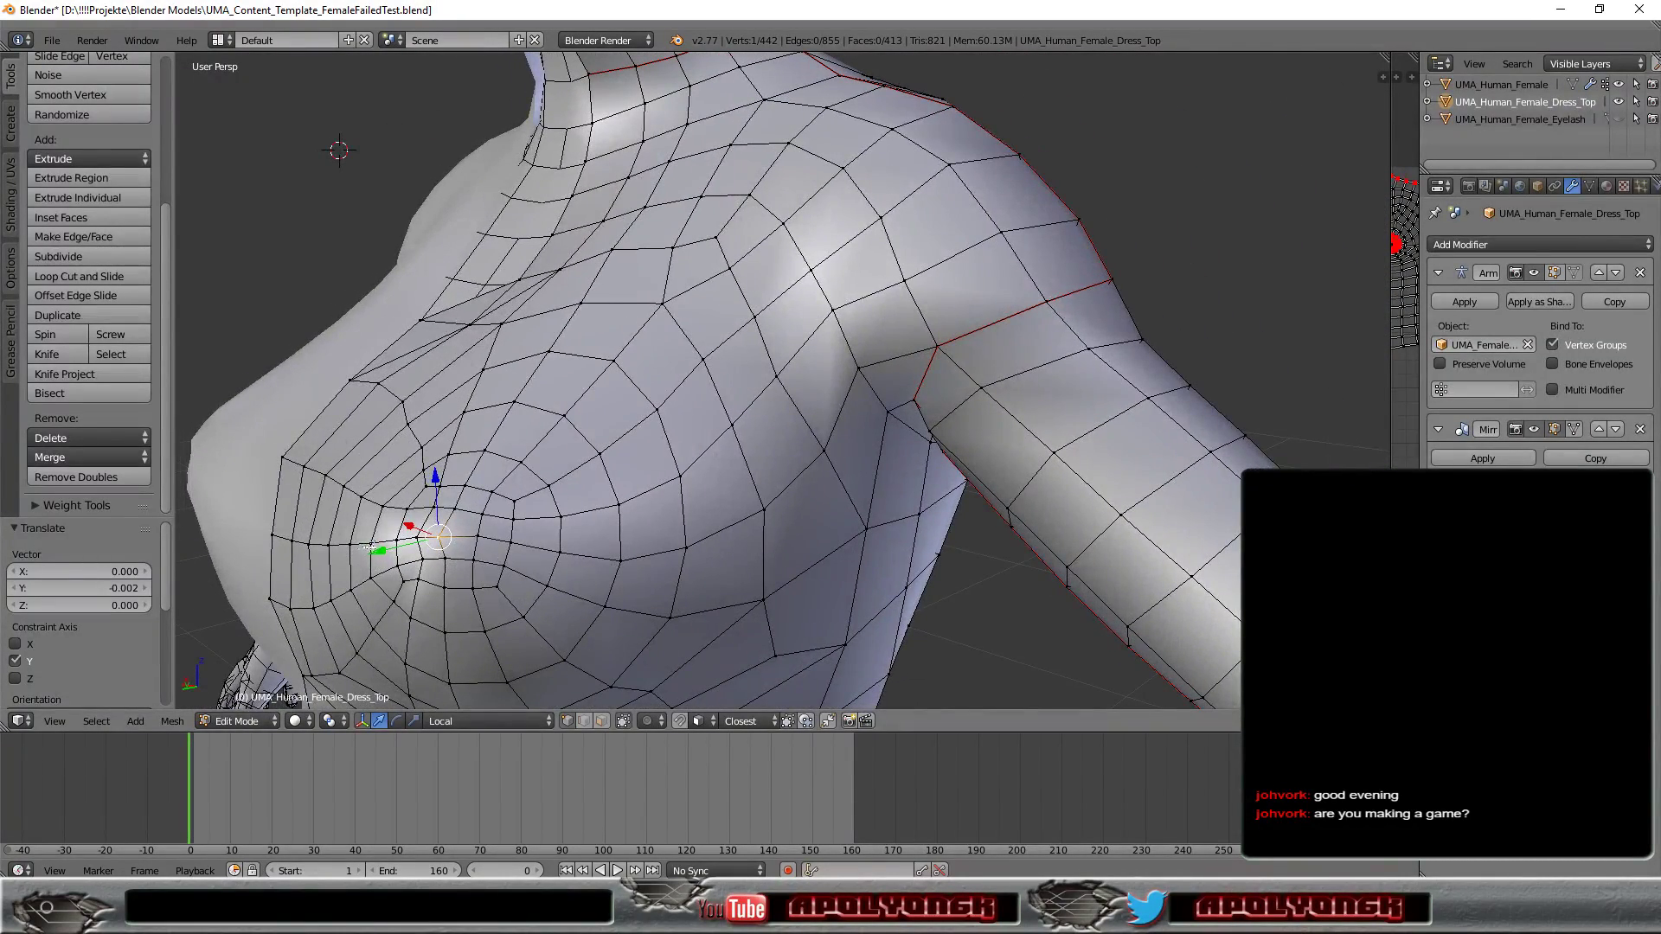
{"action": "left_click_drag", "start_coordinate": [378, 549], "coordinate": [375, 547]}
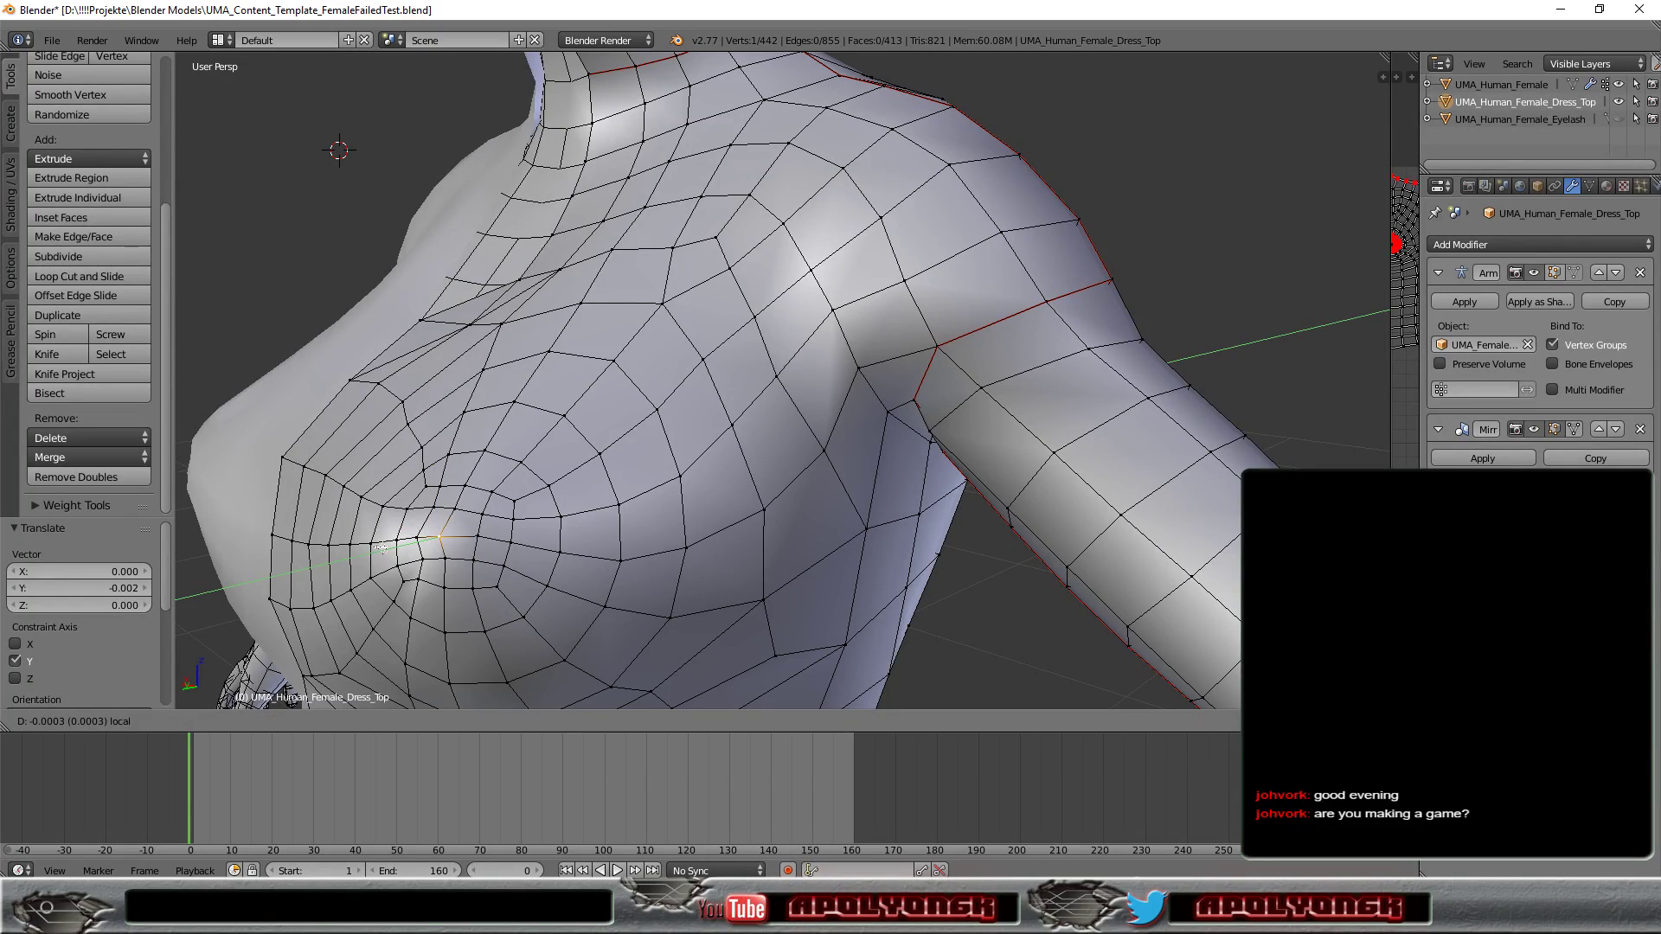
{"action": "mouse_move", "coordinate": [379, 547]}
{"action": "left_mouse_down"}
{"action": "mouse_move", "coordinate": [430, 541]}
{"action": "mouse_move", "coordinate": [367, 552]}
{"action": "mouse_move", "coordinate": [364, 575]}
{"action": "mouse_move", "coordinate": [398, 571]}
{"action": "left_mouse_up"}
{"action": "middle_click_drag", "start_coordinate": [593, 549], "coordinate": [620, 529]}
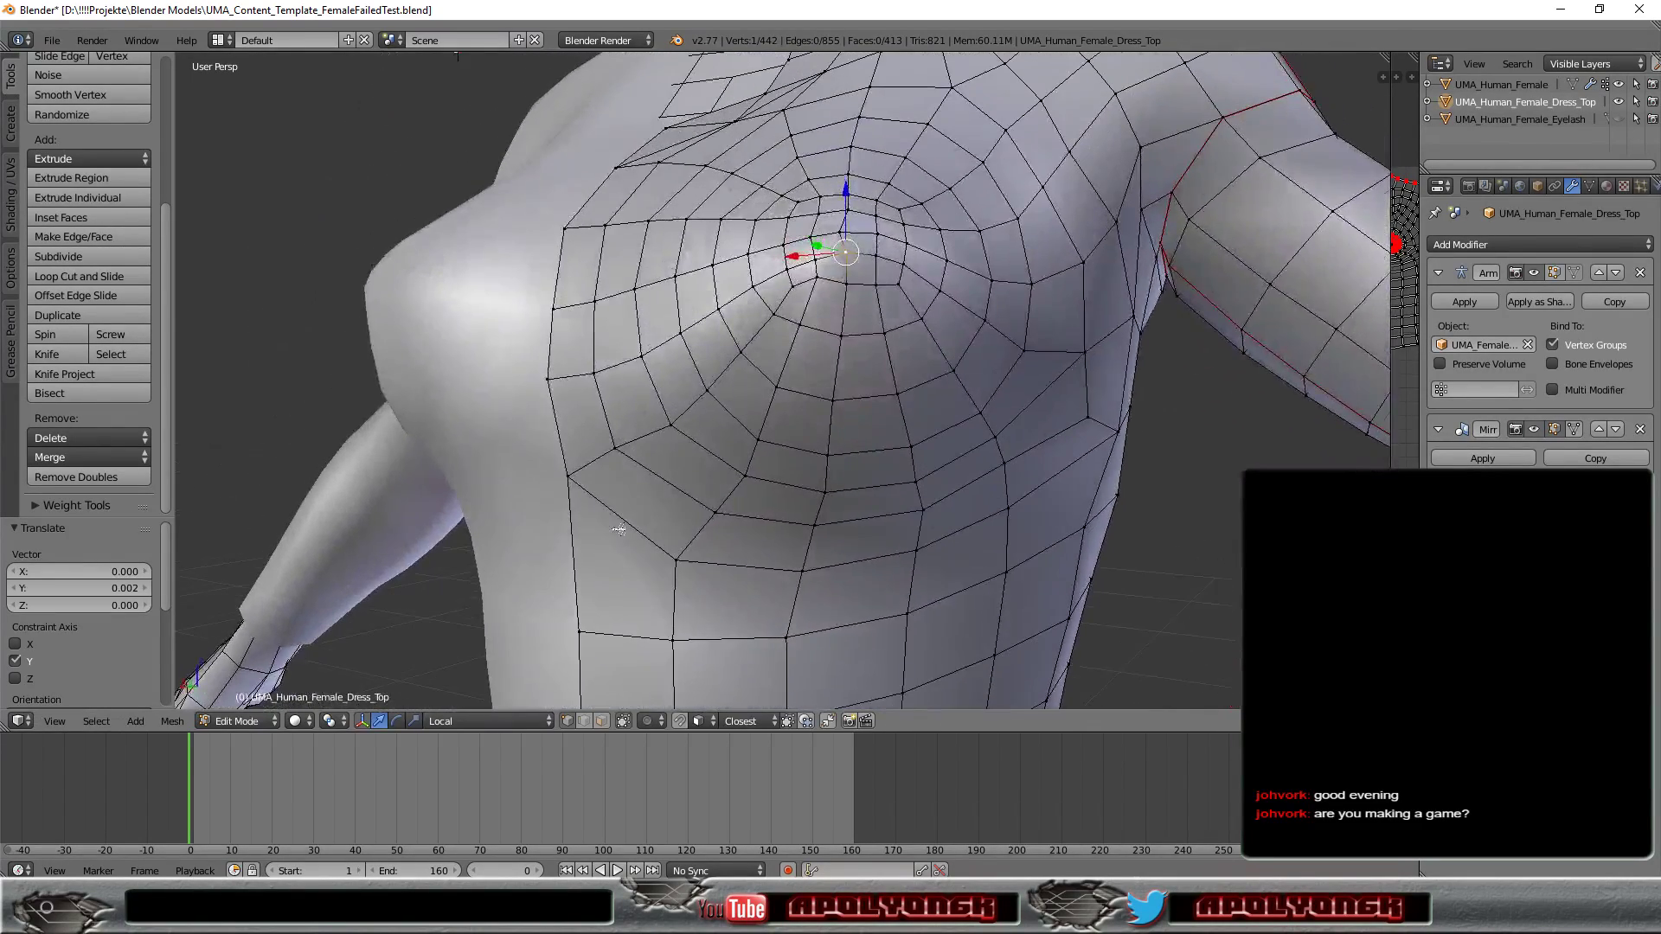
Zoom out to view the whole figure, then switch over to the browser clothing references.
{"action": "scroll", "coordinate": [619, 529], "scroll_direction": "down", "scroll_amount": 2, "text": "shift"}
{"action": "scroll", "coordinate": [619, 526], "scroll_direction": "down", "scroll_amount": 2, "text": "shift"}
{"action": "scroll", "coordinate": [620, 521], "scroll_direction": "down", "scroll_amount": 2, "text": "shift"}
{"action": "scroll", "coordinate": [621, 518], "scroll_direction": "down", "scroll_amount": 2, "text": "shift"}
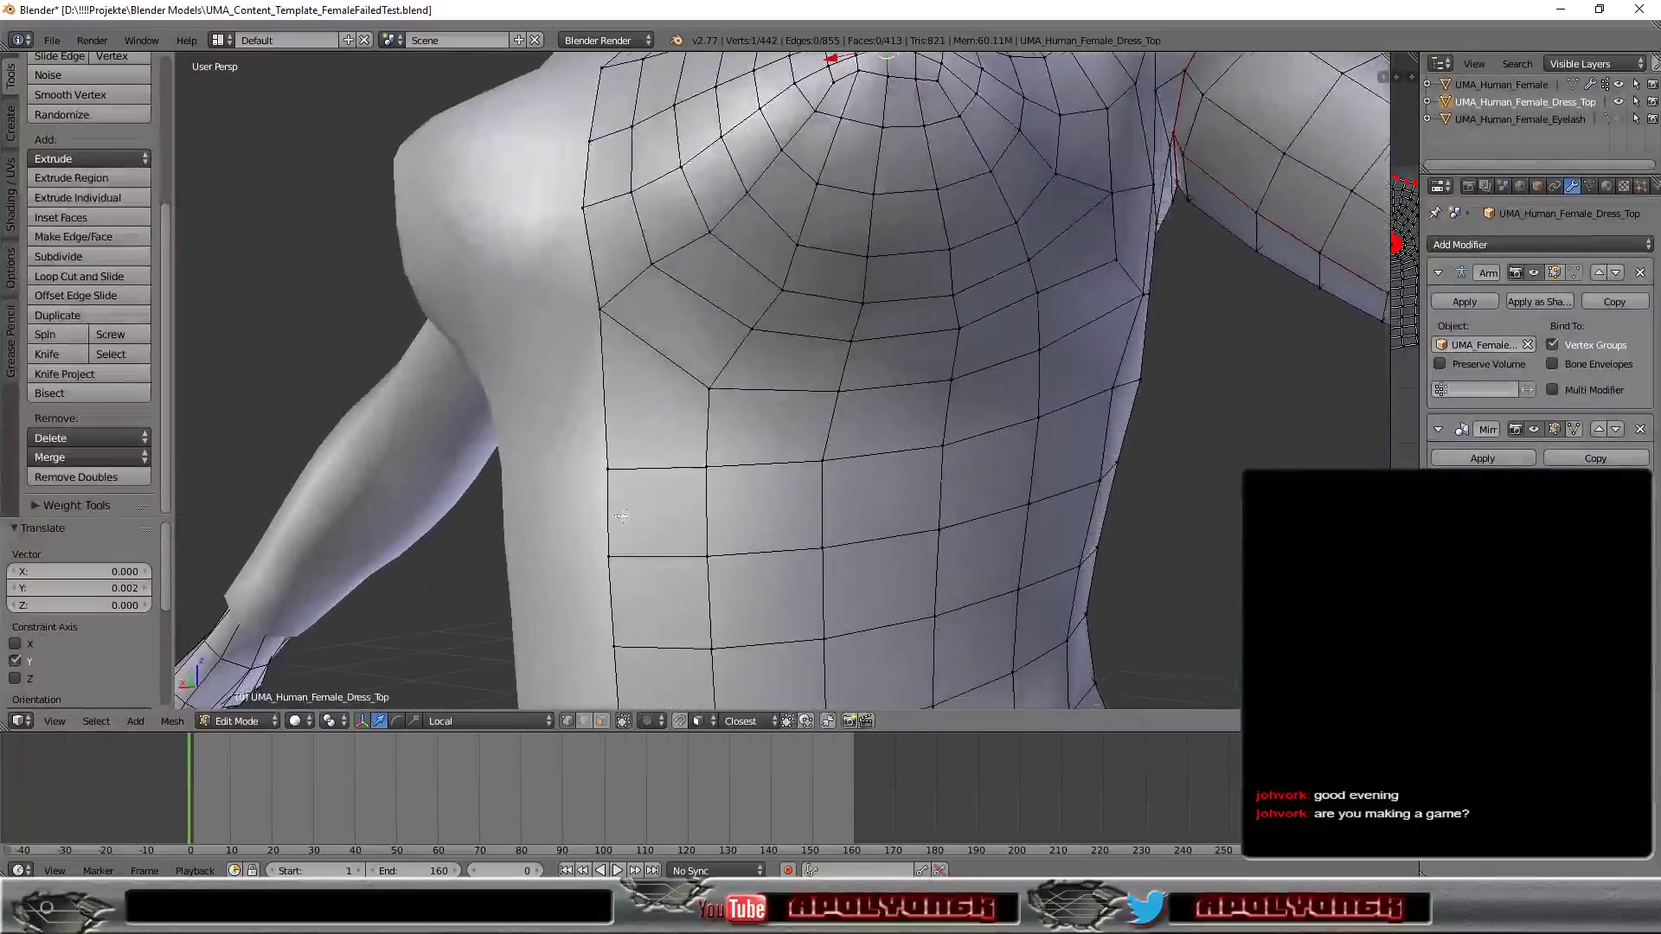
{"action": "mouse_move", "coordinate": [621, 516]}
{"action": "middle_mouse_down"}
{"action": "mouse_move", "coordinate": [668, 508]}
{"action": "mouse_move", "coordinate": [725, 528]}
{"action": "mouse_move", "coordinate": [590, 562]}
{"action": "mouse_move", "coordinate": [606, 550]}
{"action": "middle_mouse_up"}
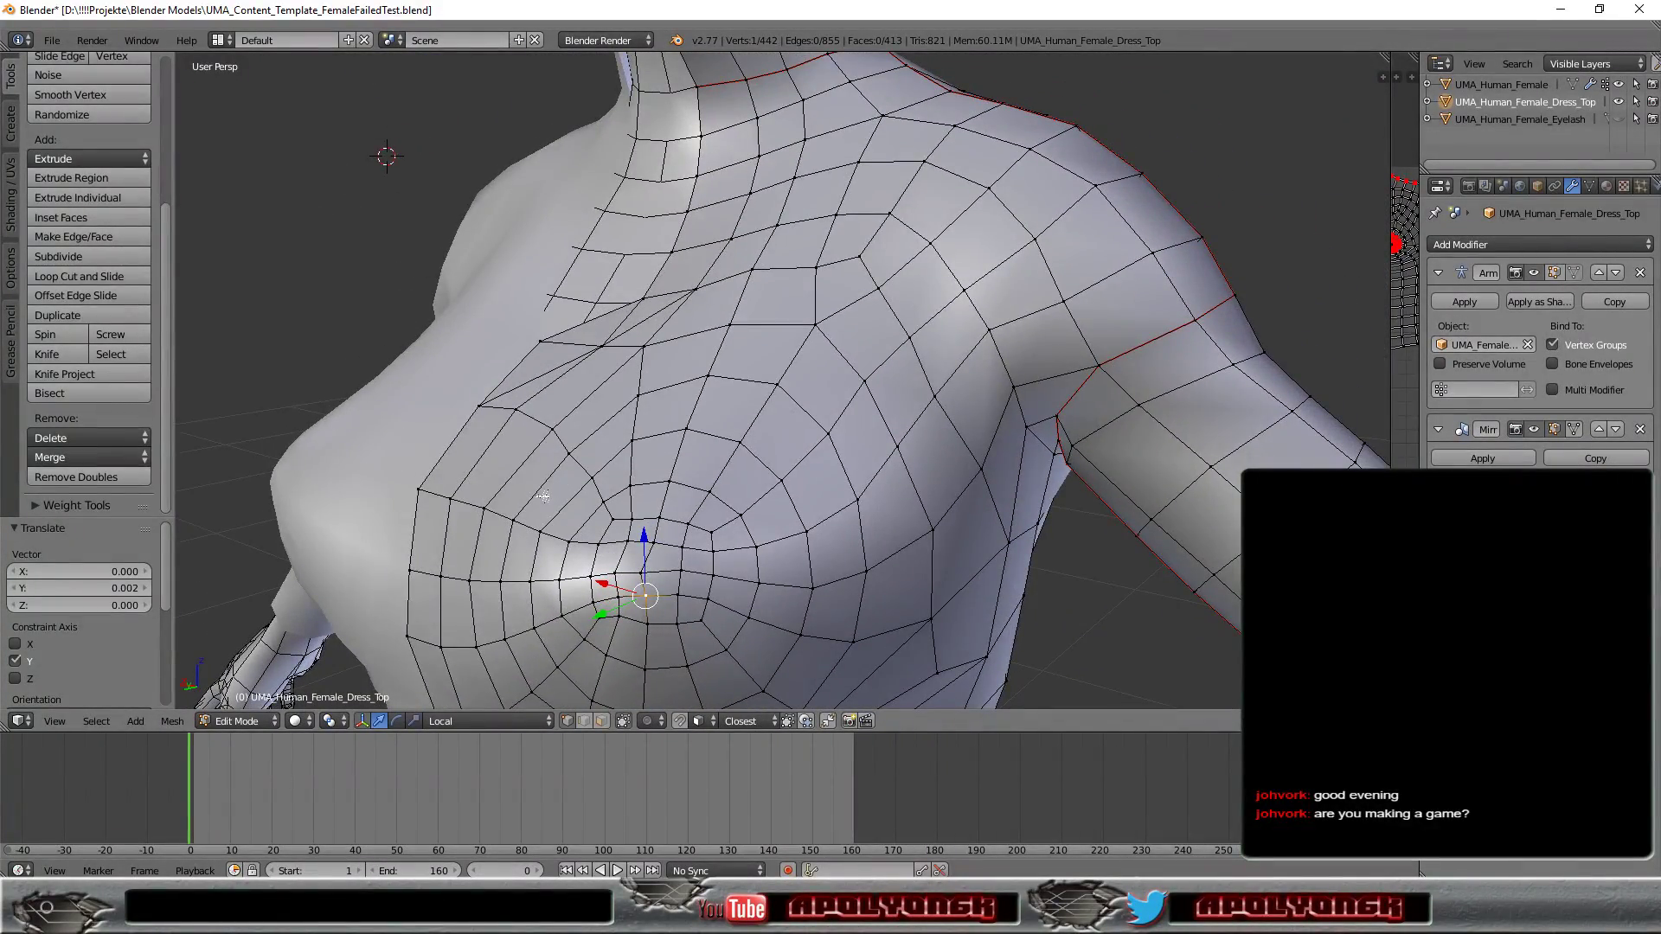
{"action": "scroll", "coordinate": [551, 485], "scroll_direction": "down", "scroll_amount": 5}
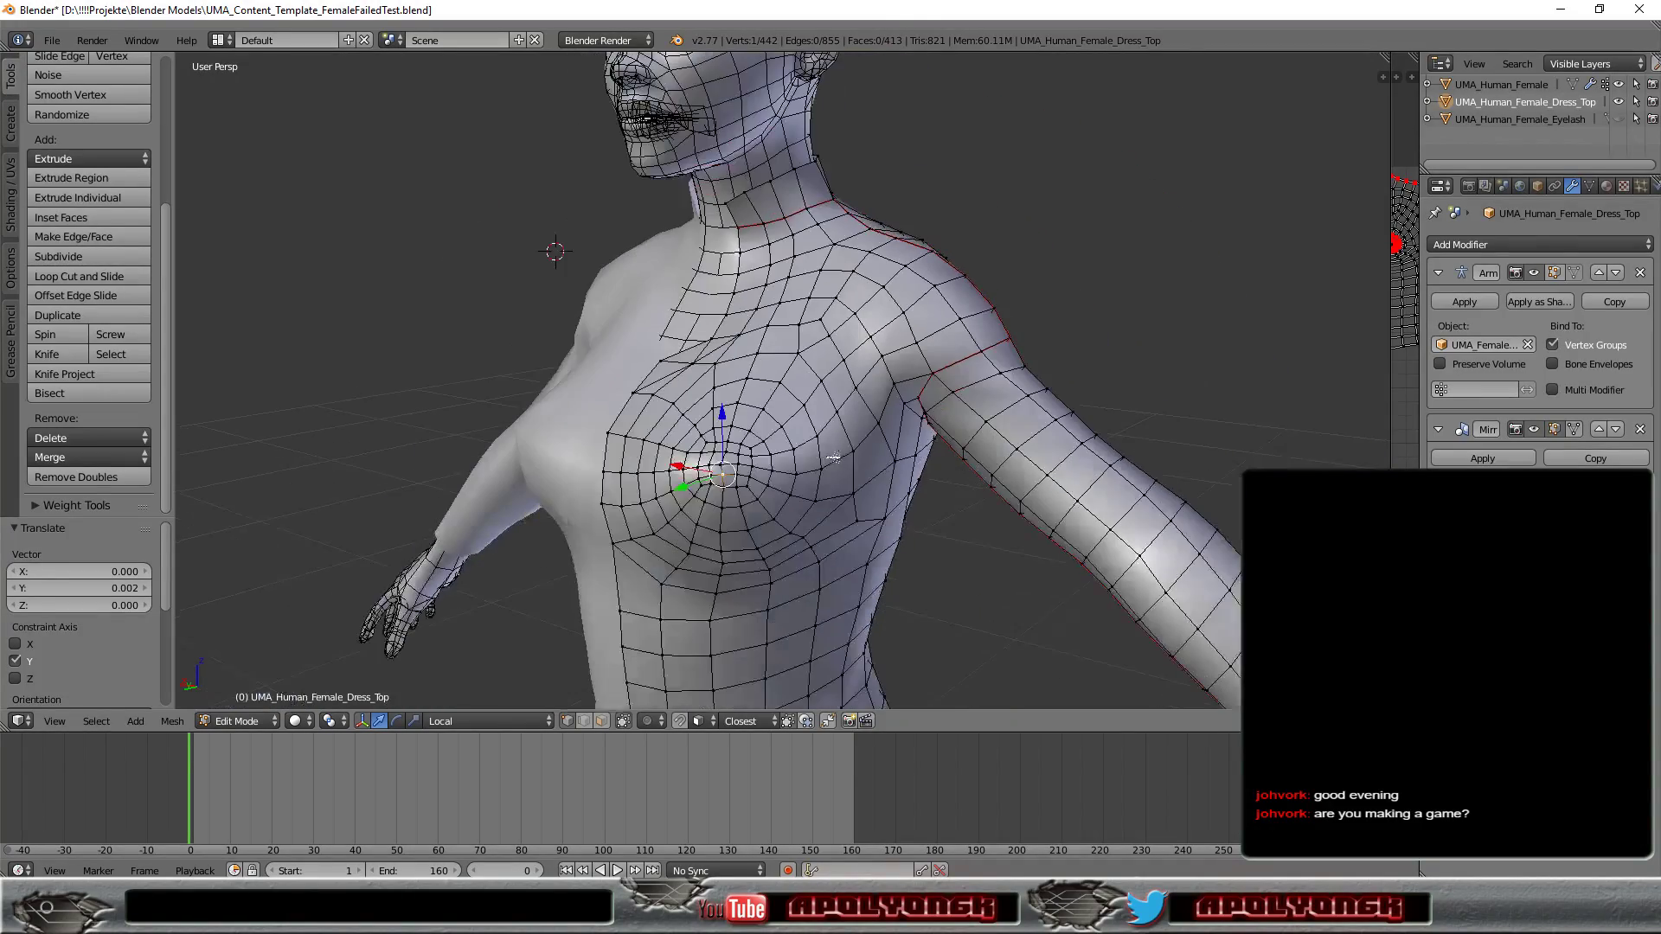
{"action": "scroll", "coordinate": [551, 485], "scroll_direction": "down", "scroll_amount": 3}
{"action": "mouse_move", "coordinate": [493, 545]}
{"action": "middle_mouse_down"}
{"action": "mouse_move", "coordinate": [891, 372]}
{"action": "mouse_move", "coordinate": [854, 348]}
{"action": "mouse_move", "coordinate": [874, 433]}
{"action": "mouse_move", "coordinate": [1015, 393]}
{"action": "mouse_move", "coordinate": [967, 410]}
{"action": "mouse_move", "coordinate": [995, 379]}
{"action": "mouse_move", "coordinate": [975, 388]}
{"action": "middle_mouse_up"}
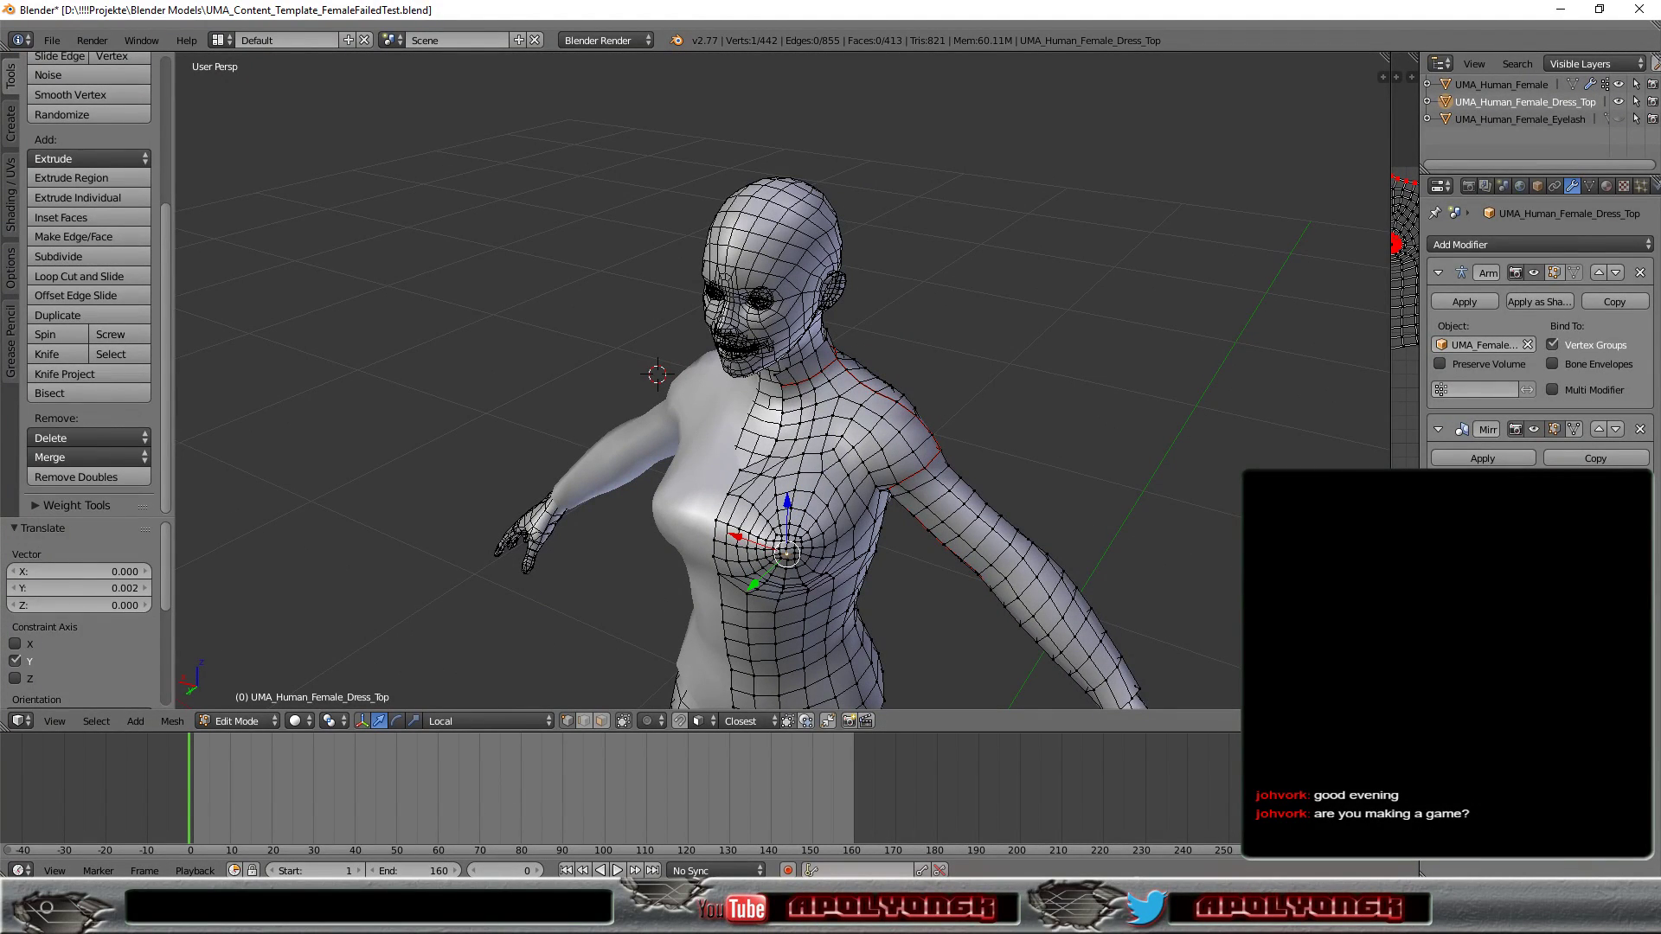
{"action": "key", "text": "alt+Tab"}
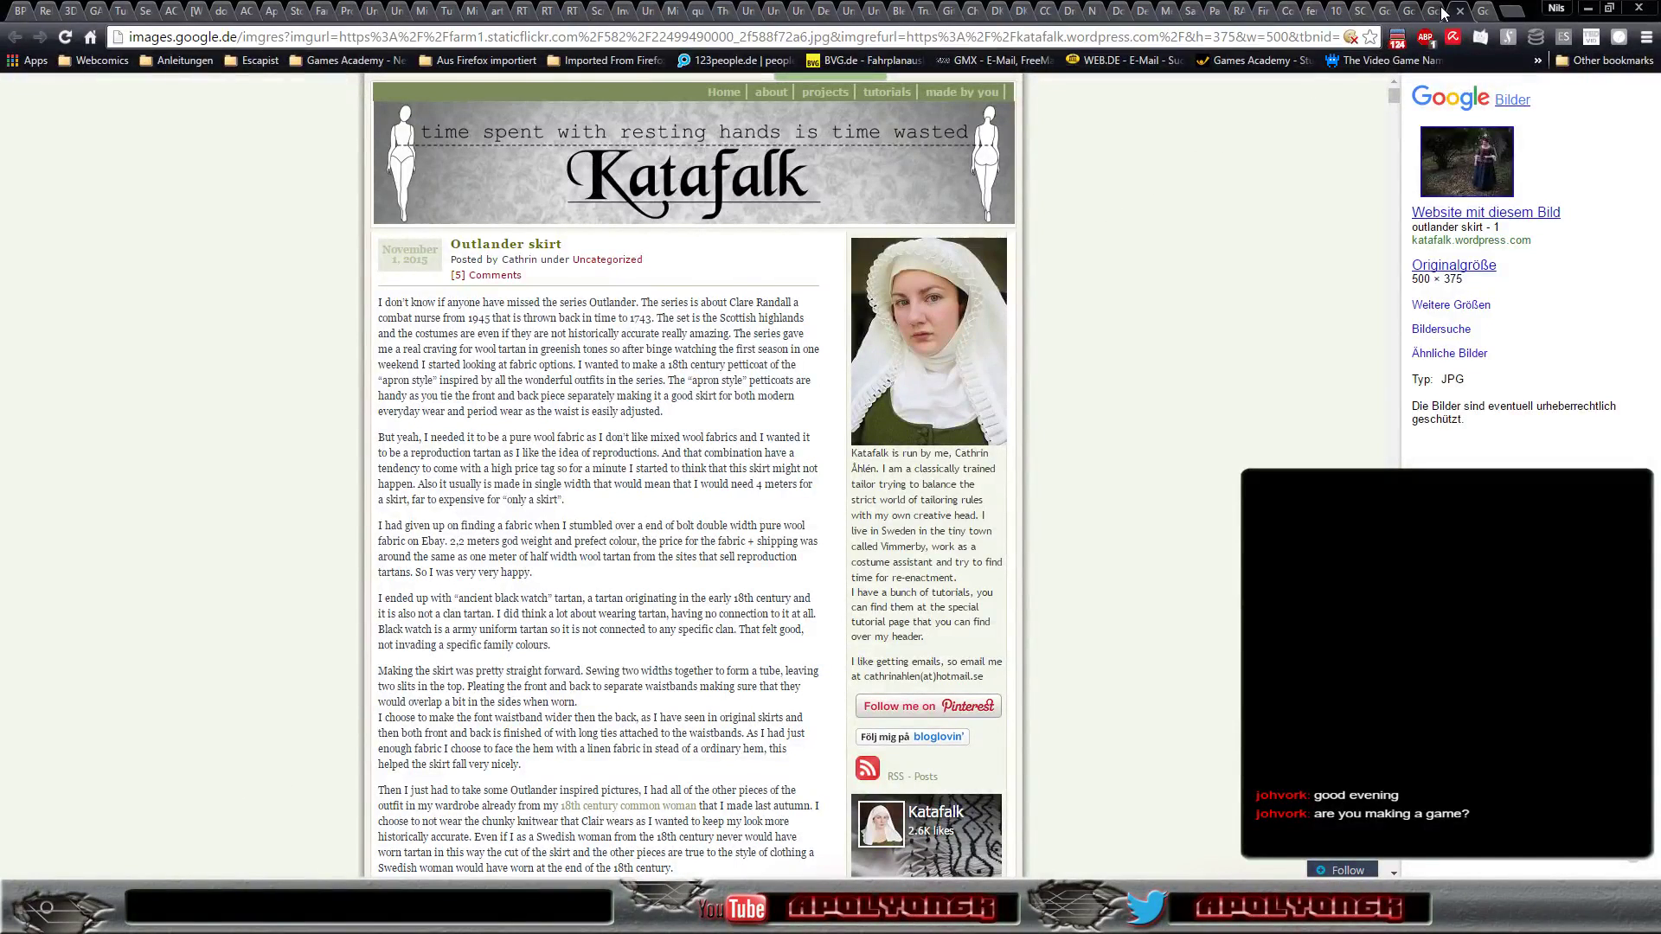
Step back through the reference pages to the Pinterest SCA board and scroll up slightly.
{"action": "left_click", "coordinate": [1410, 14]}
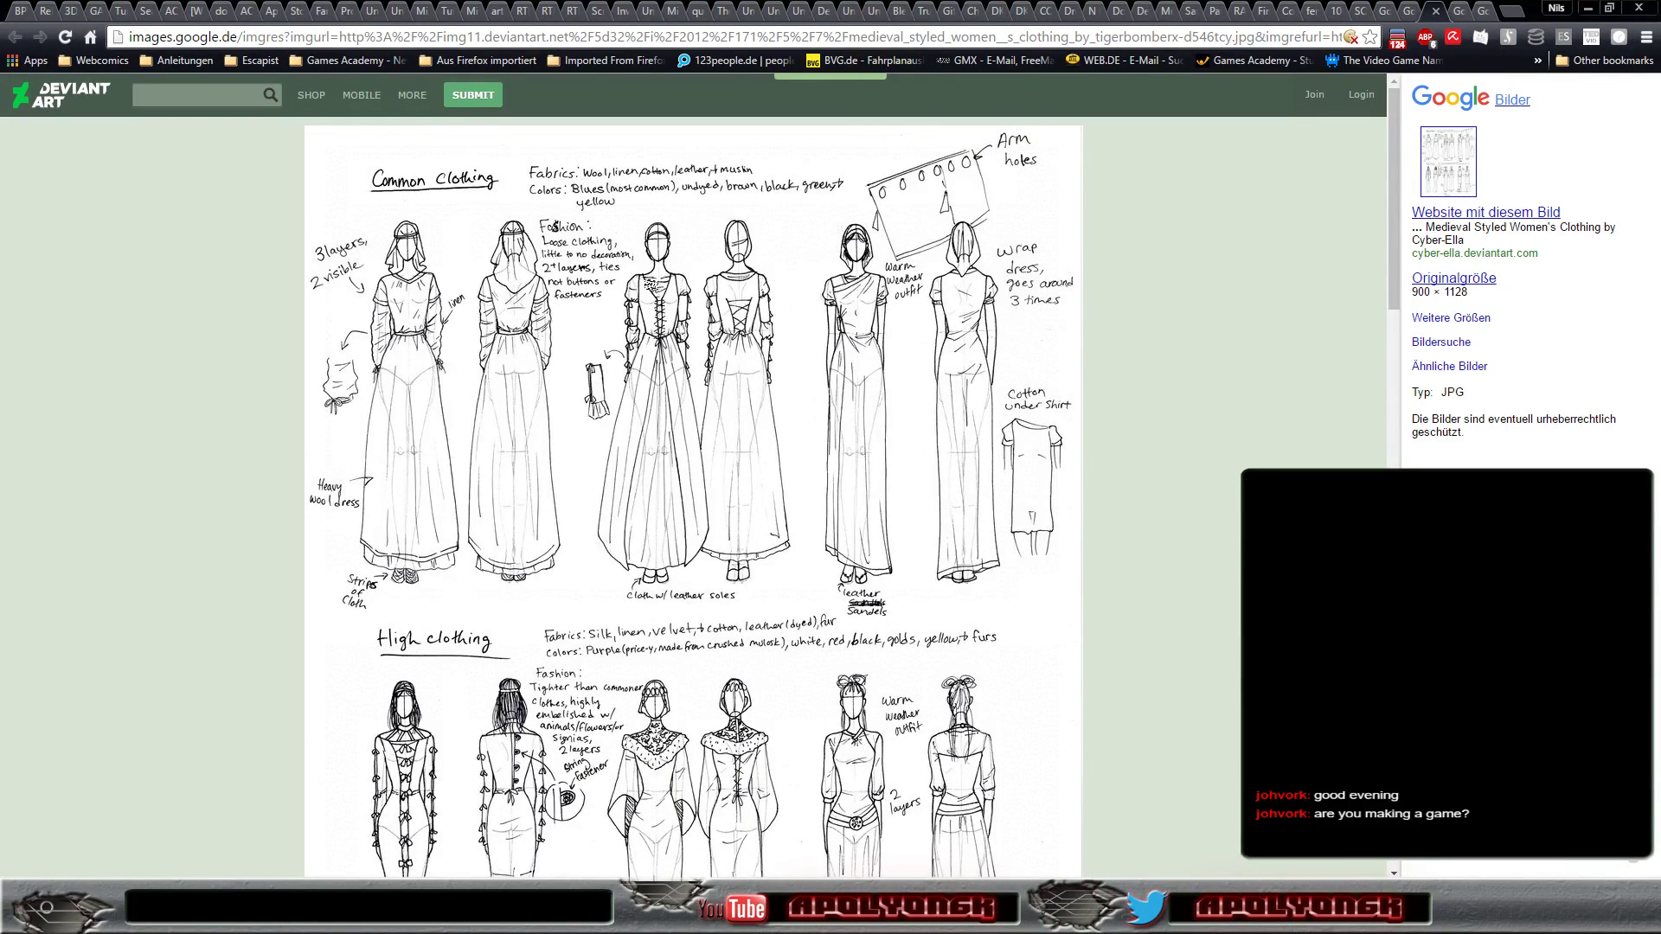
{"action": "left_click", "coordinate": [1408, 16]}
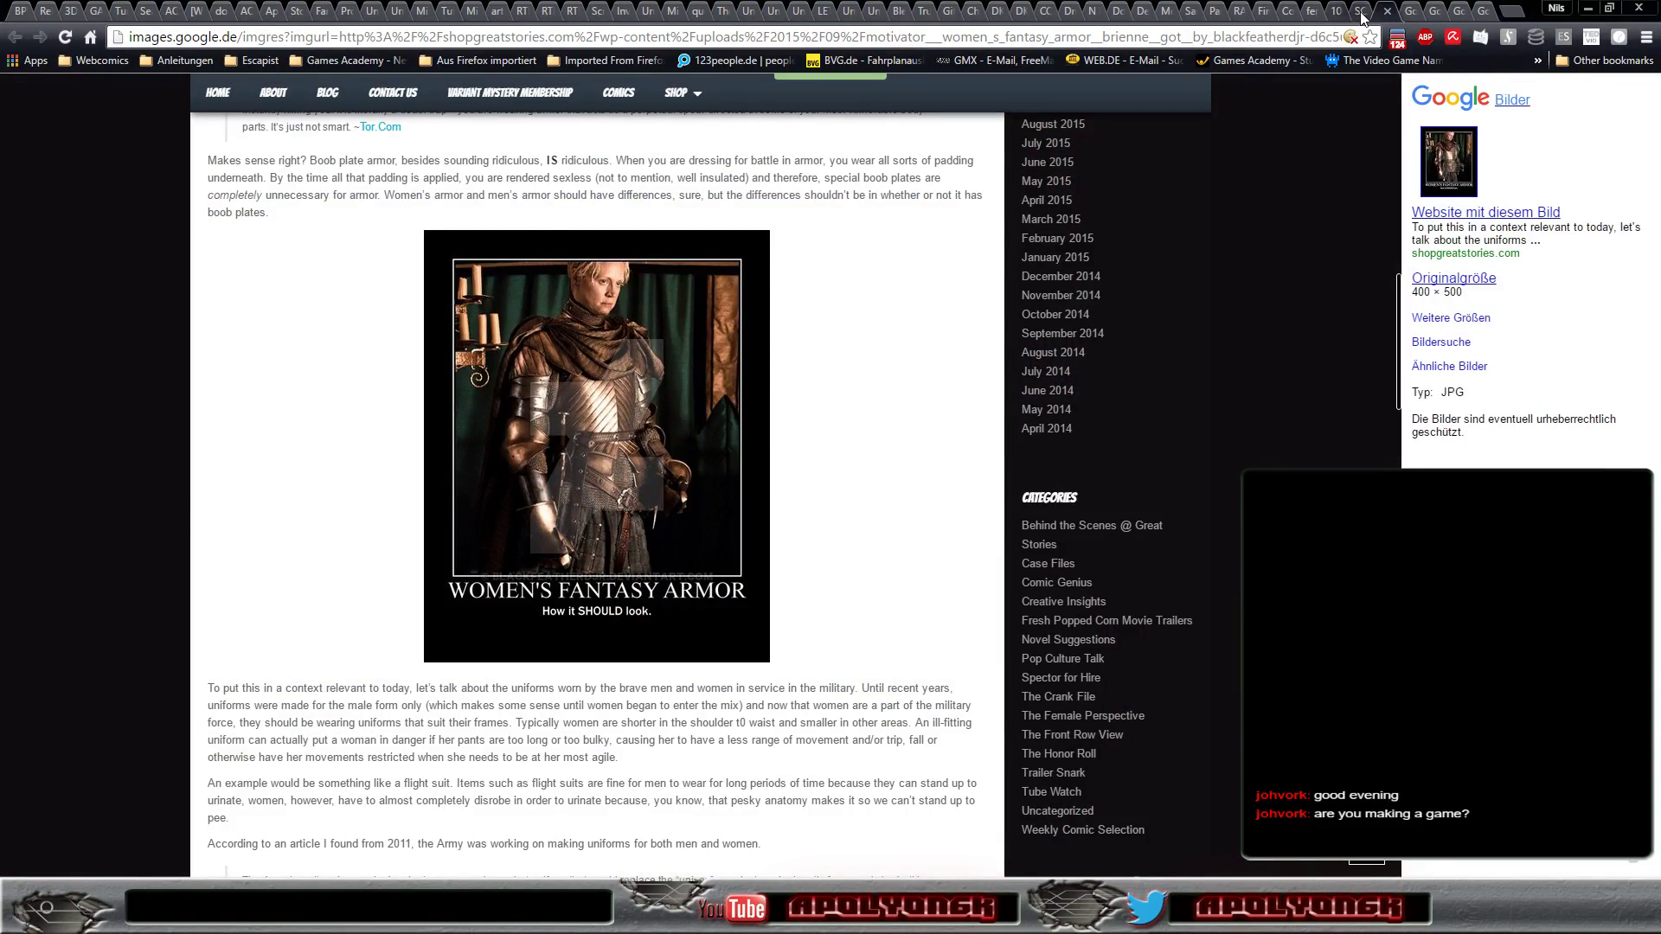
{"action": "left_click", "coordinate": [1347, 15]}
{"action": "scroll", "coordinate": [1562, 320], "scroll_direction": "up", "scroll_amount": 2}
{"action": "scroll", "coordinate": [1597, 349], "scroll_direction": "up", "scroll_amount": 2}
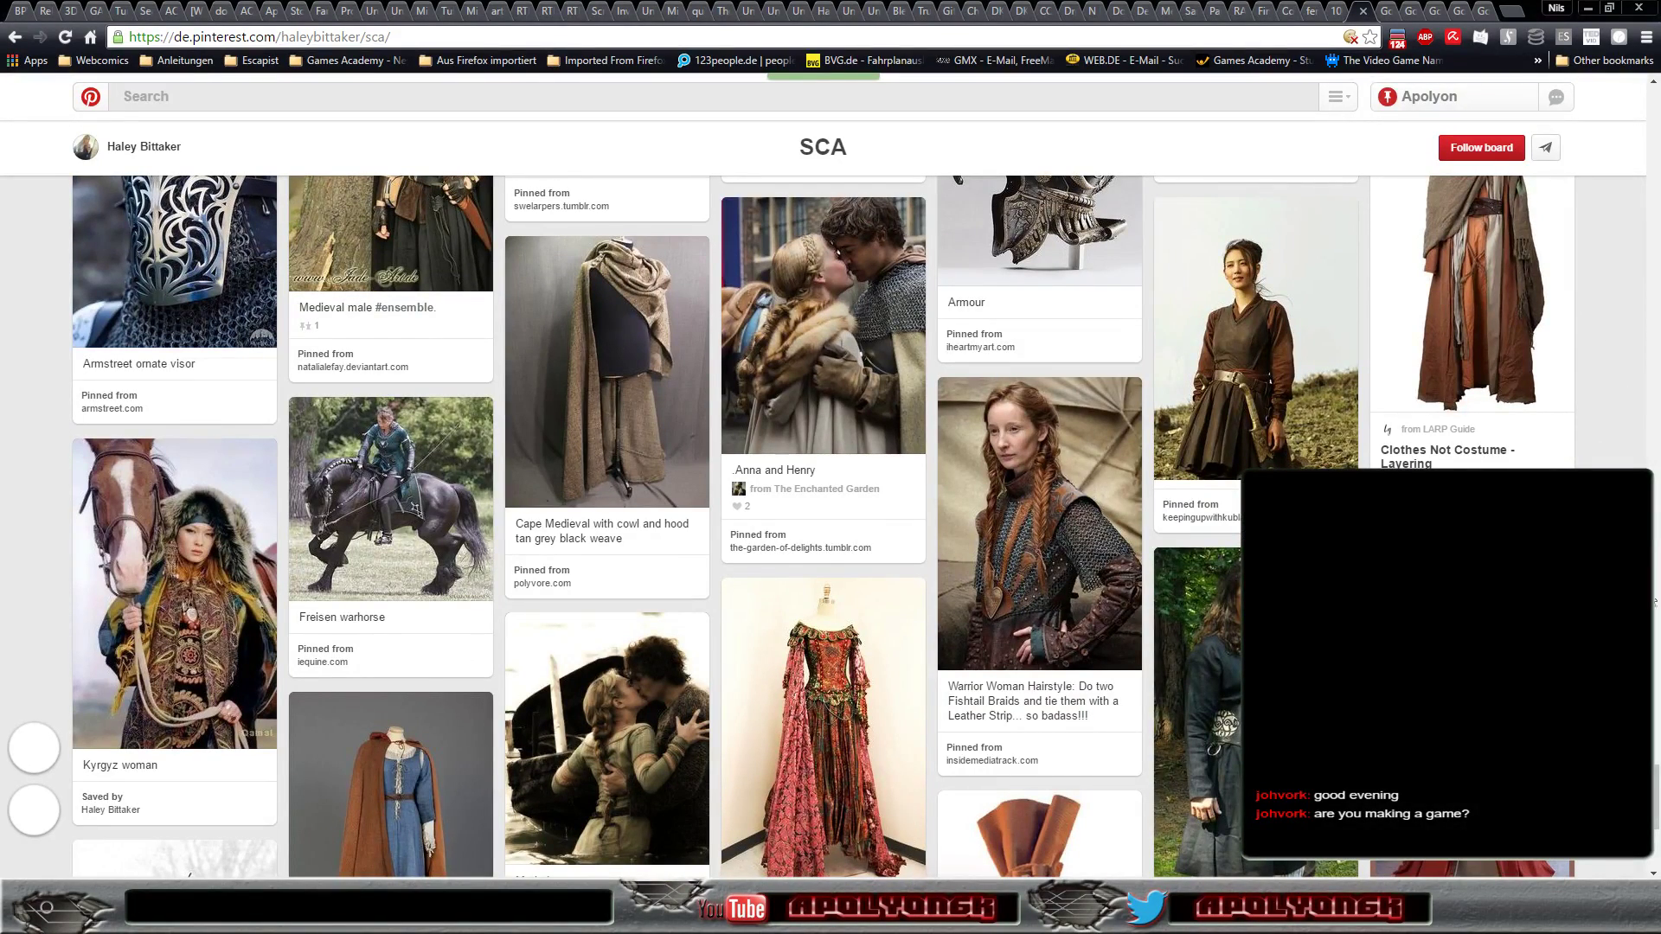
{"action": "left_click_drag", "start_coordinate": [1655, 791], "coordinate": [1654, 737]}
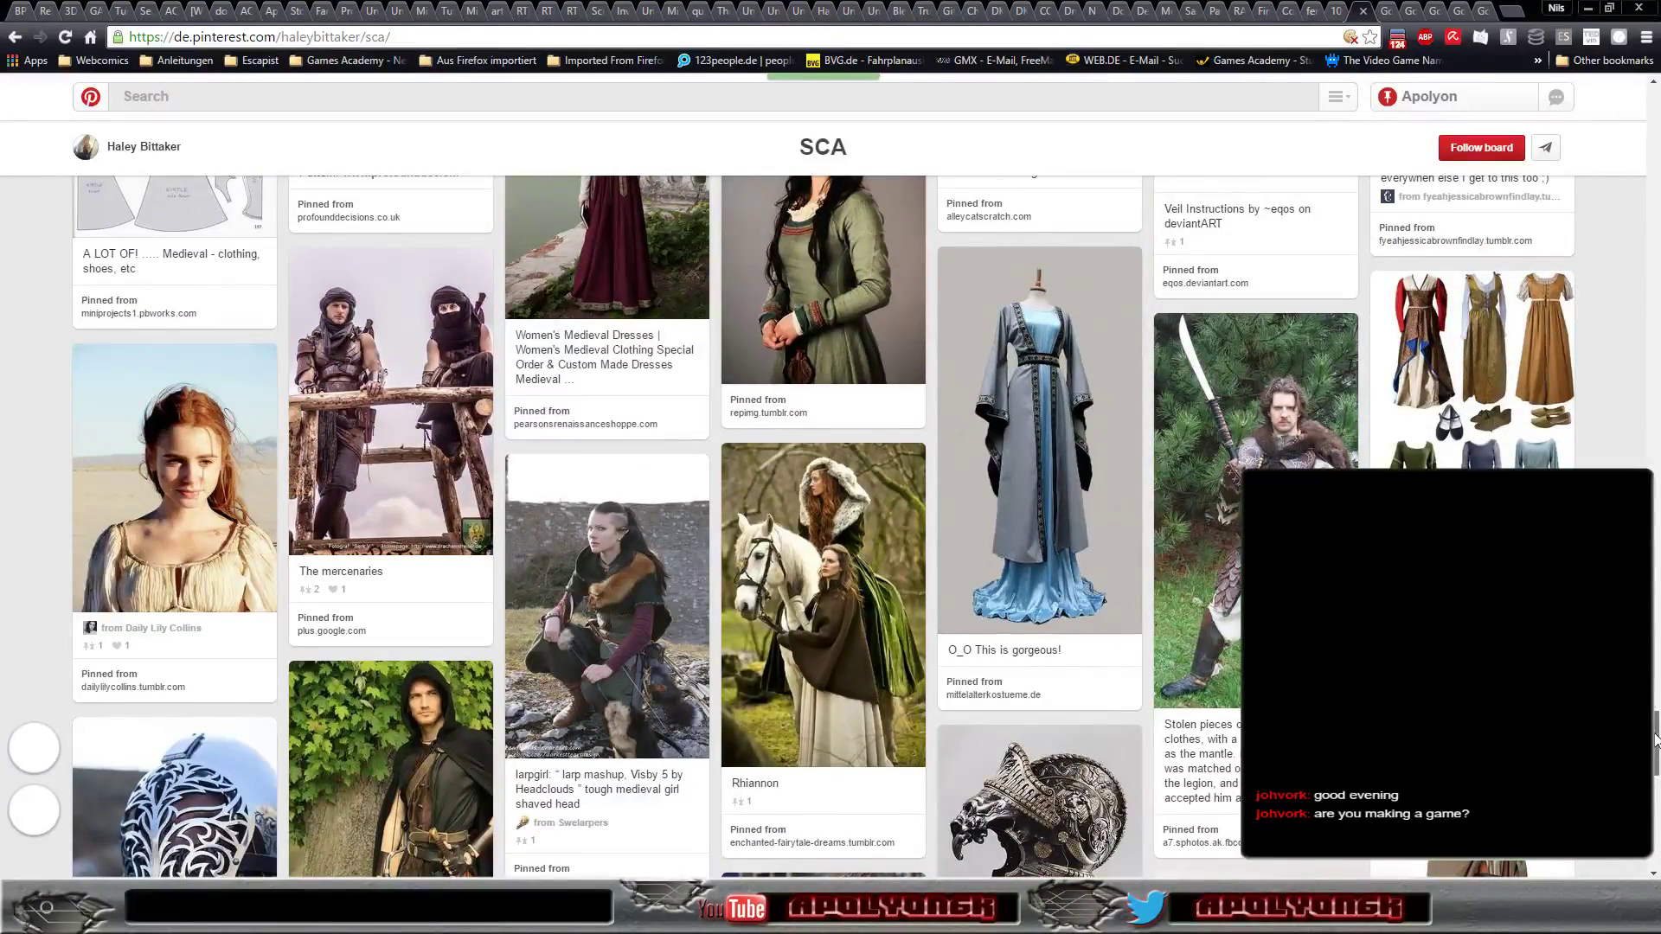
{"action": "mouse_move", "coordinate": [1655, 740]}
{"action": "left_mouse_down"}
{"action": "mouse_move", "coordinate": [1654, 659]}
{"action": "mouse_move", "coordinate": [1656, 673]}
{"action": "left_mouse_up"}
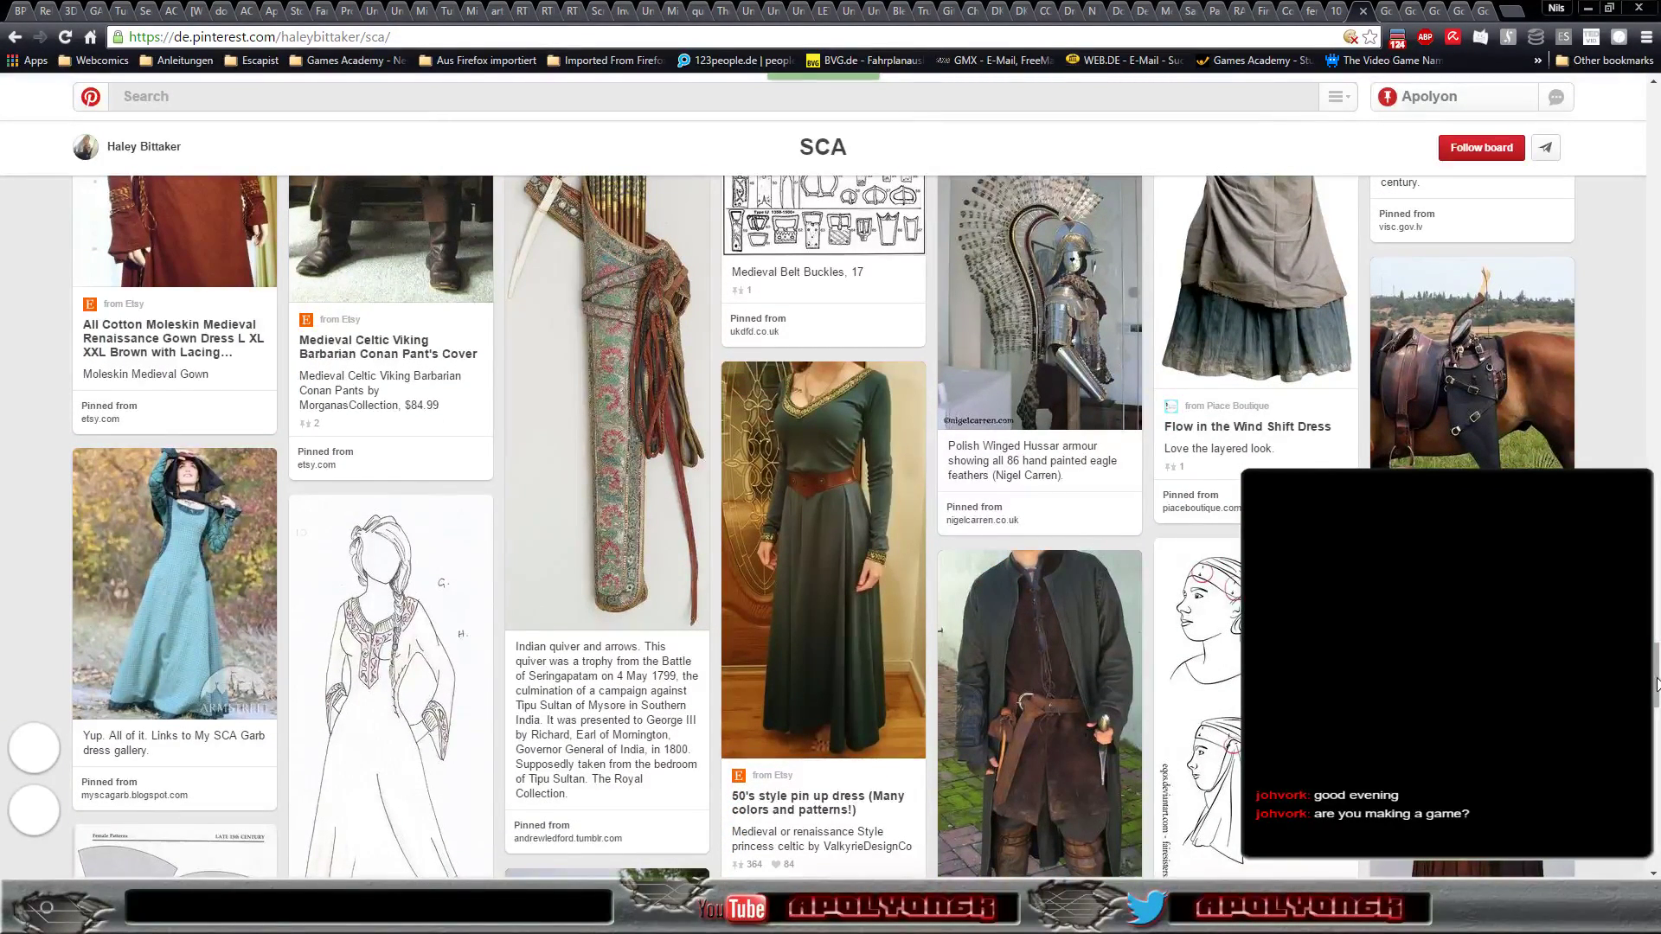
{"action": "left_click_drag", "start_coordinate": [1656, 684], "coordinate": [1655, 631]}
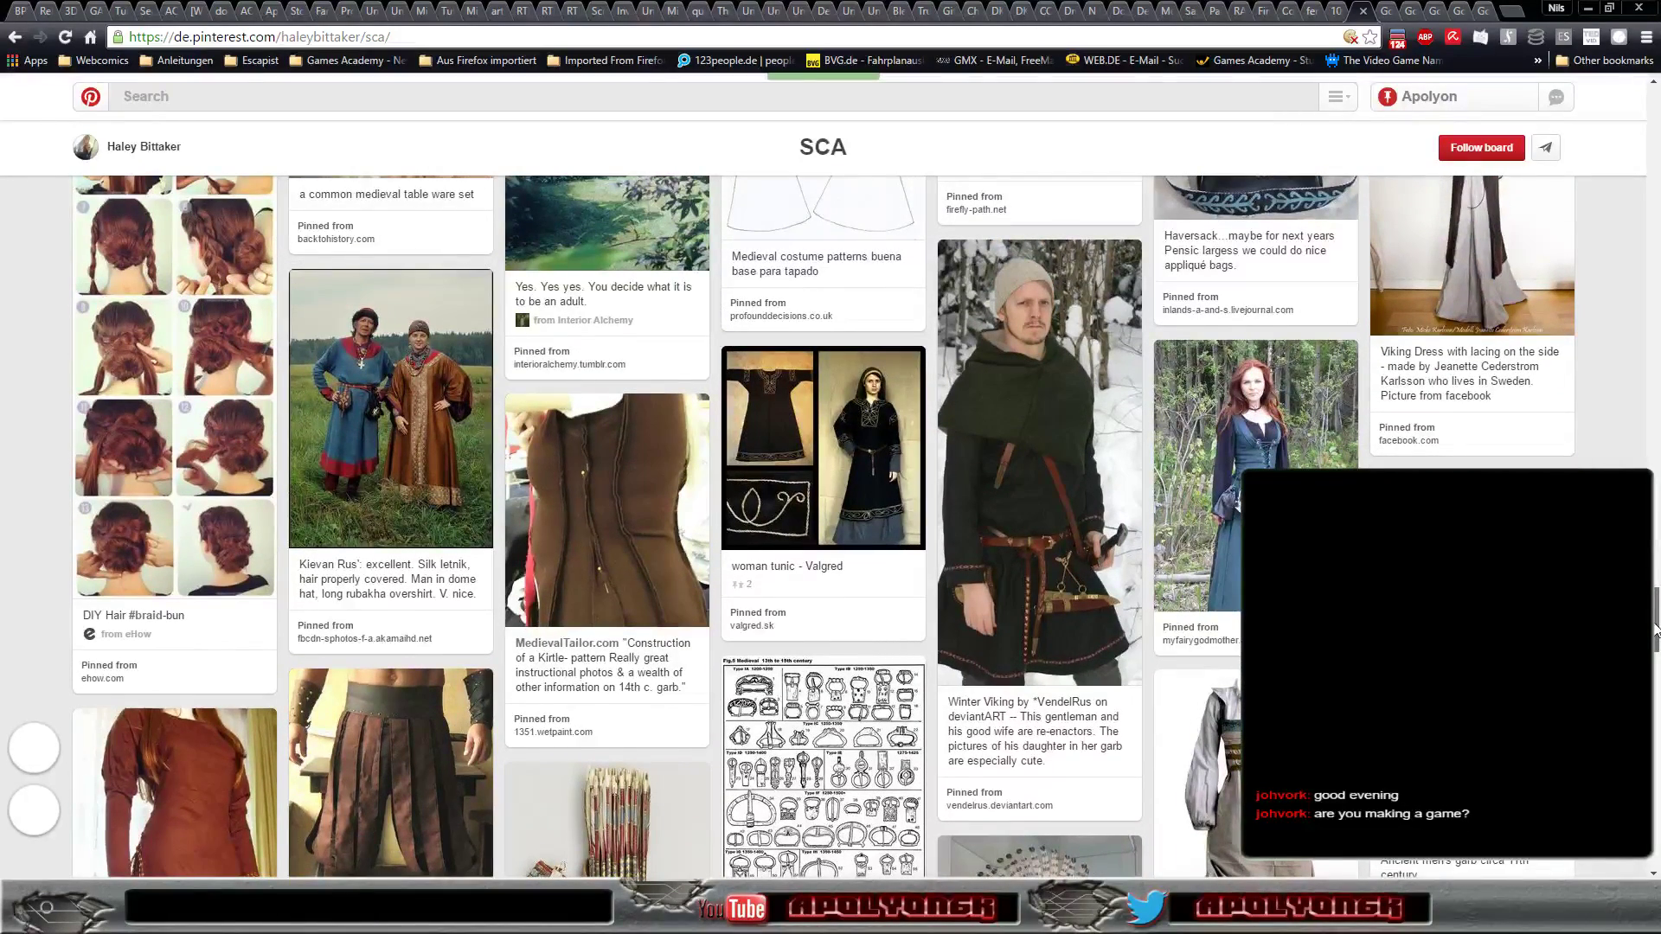
{"action": "left_click_drag", "start_coordinate": [1655, 629], "coordinate": [1655, 606]}
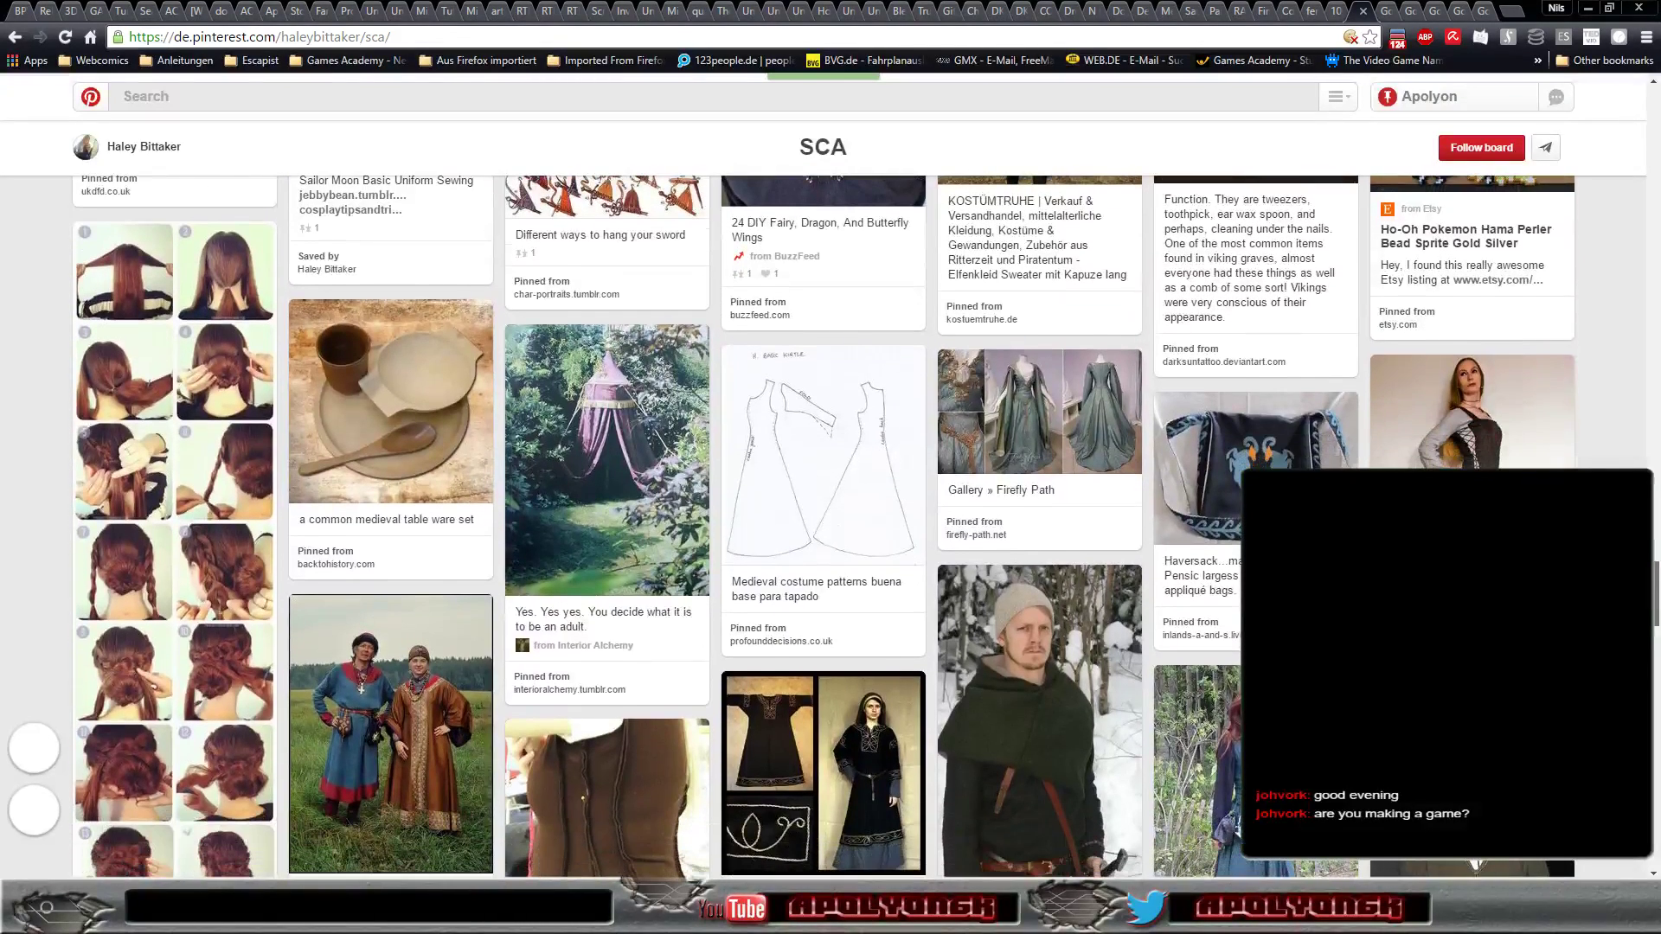
{"action": "mouse_move", "coordinate": [1471, 416]}
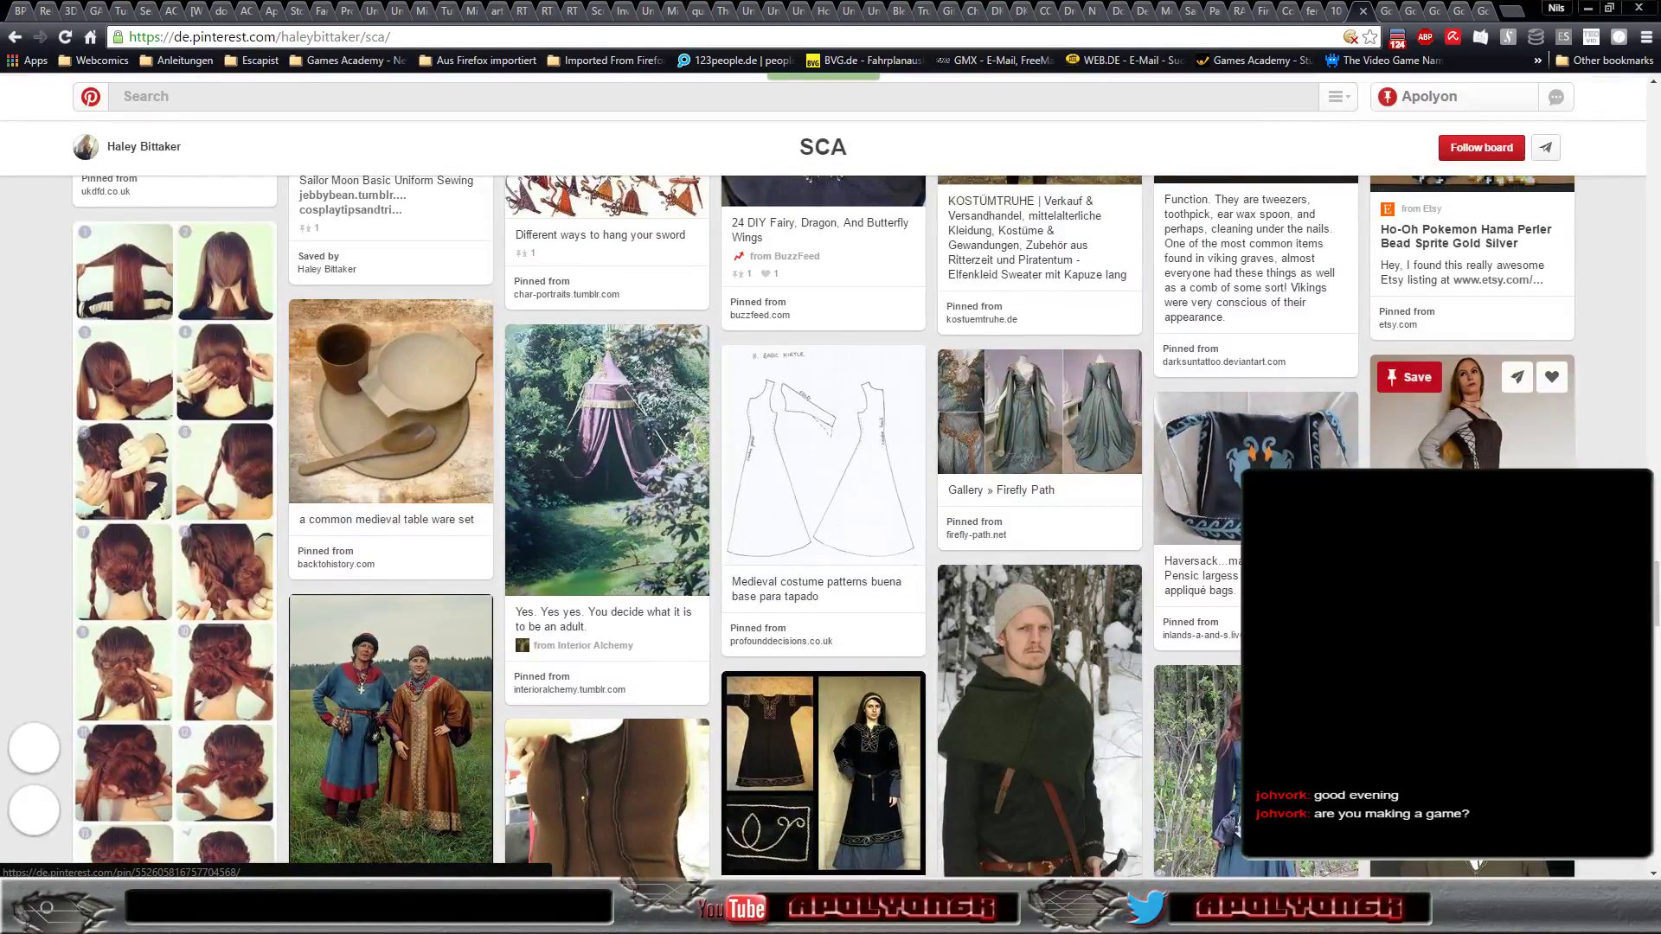
{"action": "left_click_drag", "start_coordinate": [1655, 611], "coordinate": [1655, 568]}
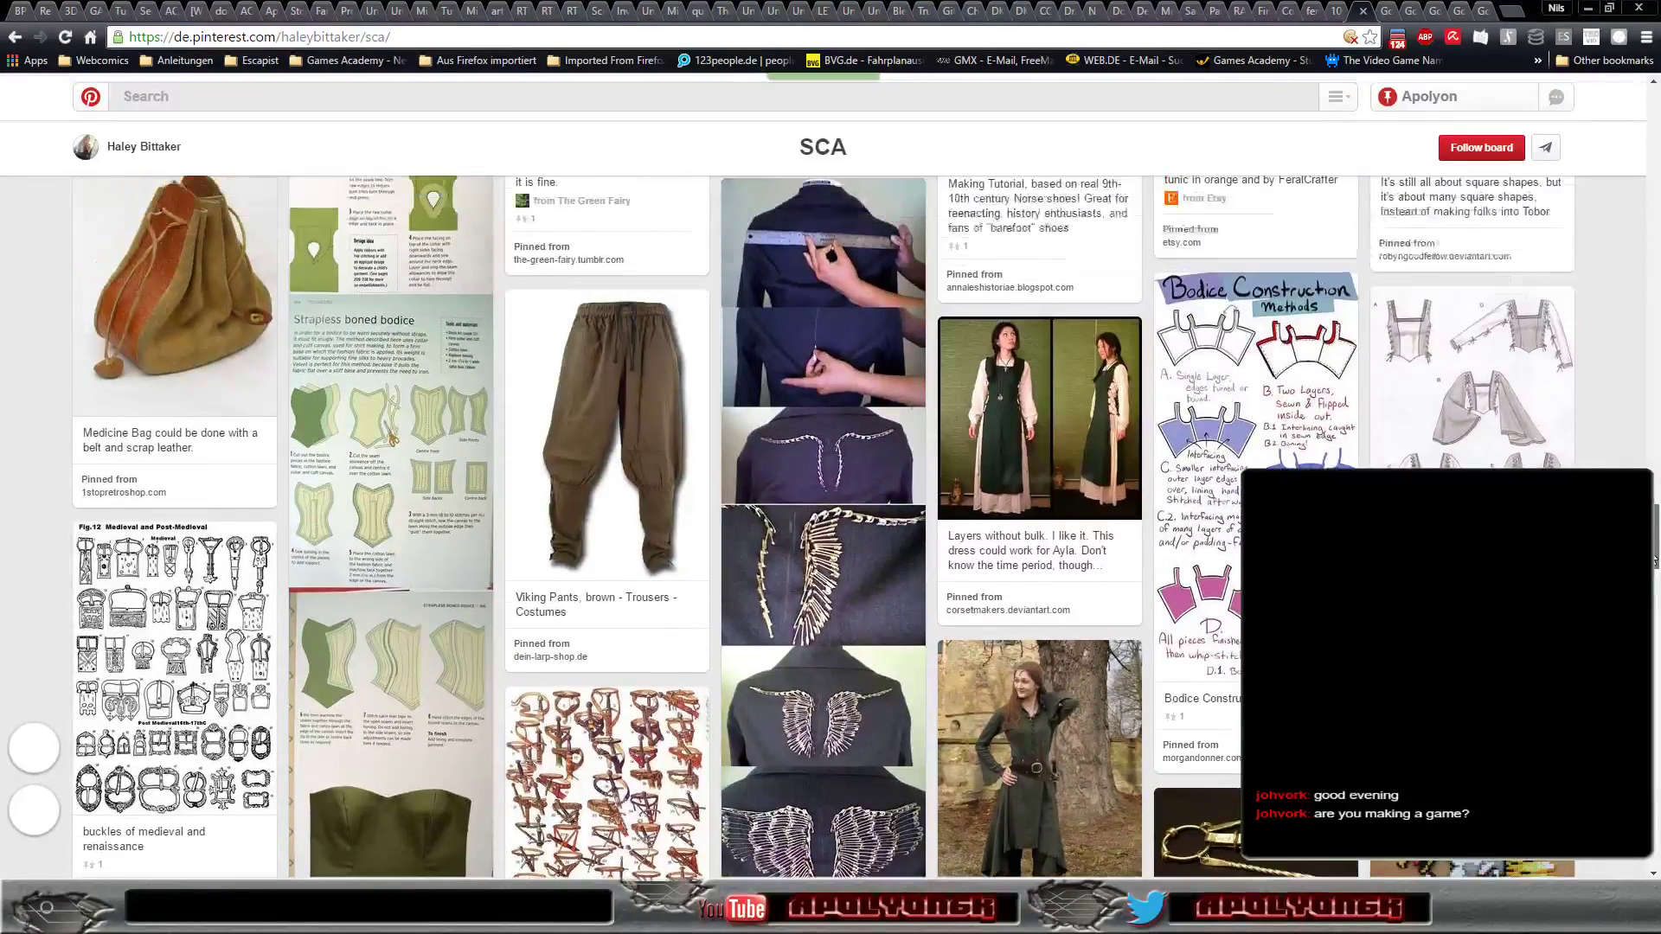
{"action": "left_click_drag", "start_coordinate": [1655, 566], "coordinate": [1655, 510]}
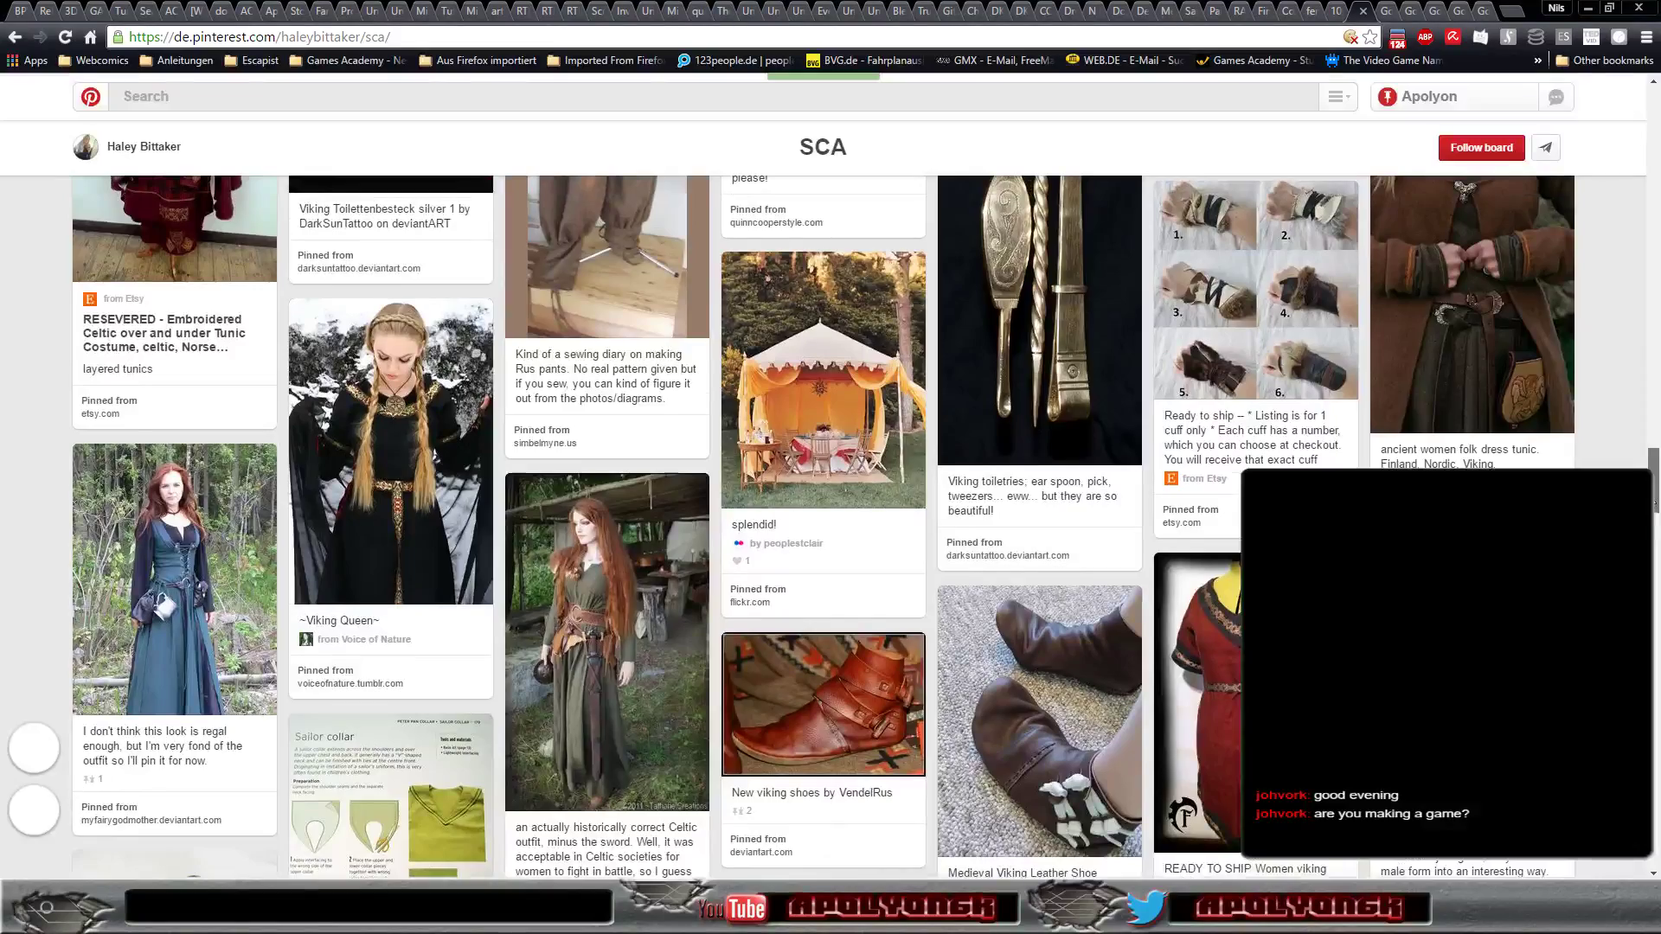
{"action": "mouse_move", "coordinate": [1654, 501]}
{"action": "left_mouse_down"}
{"action": "mouse_move", "coordinate": [1653, 202]}
{"action": "mouse_move", "coordinate": [1617, 141]}
{"action": "left_mouse_up"}
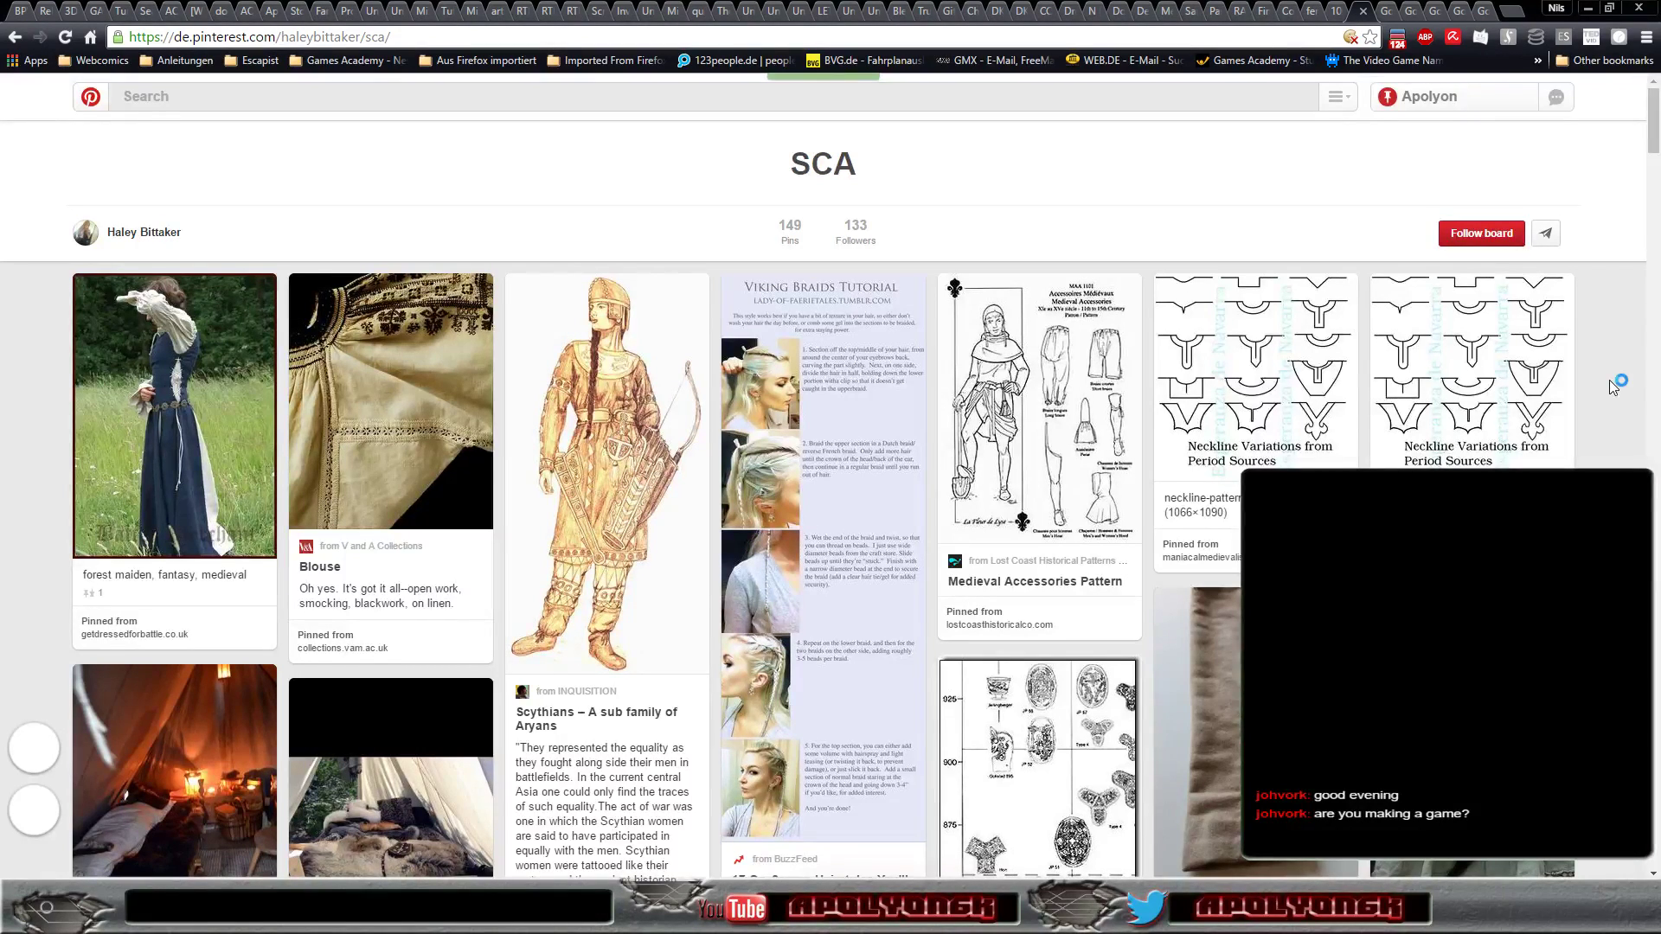
View the green laced Irish dress pin, then go back to the Google medieval clothing results.
{"action": "left_click", "coordinate": [1330, 11]}
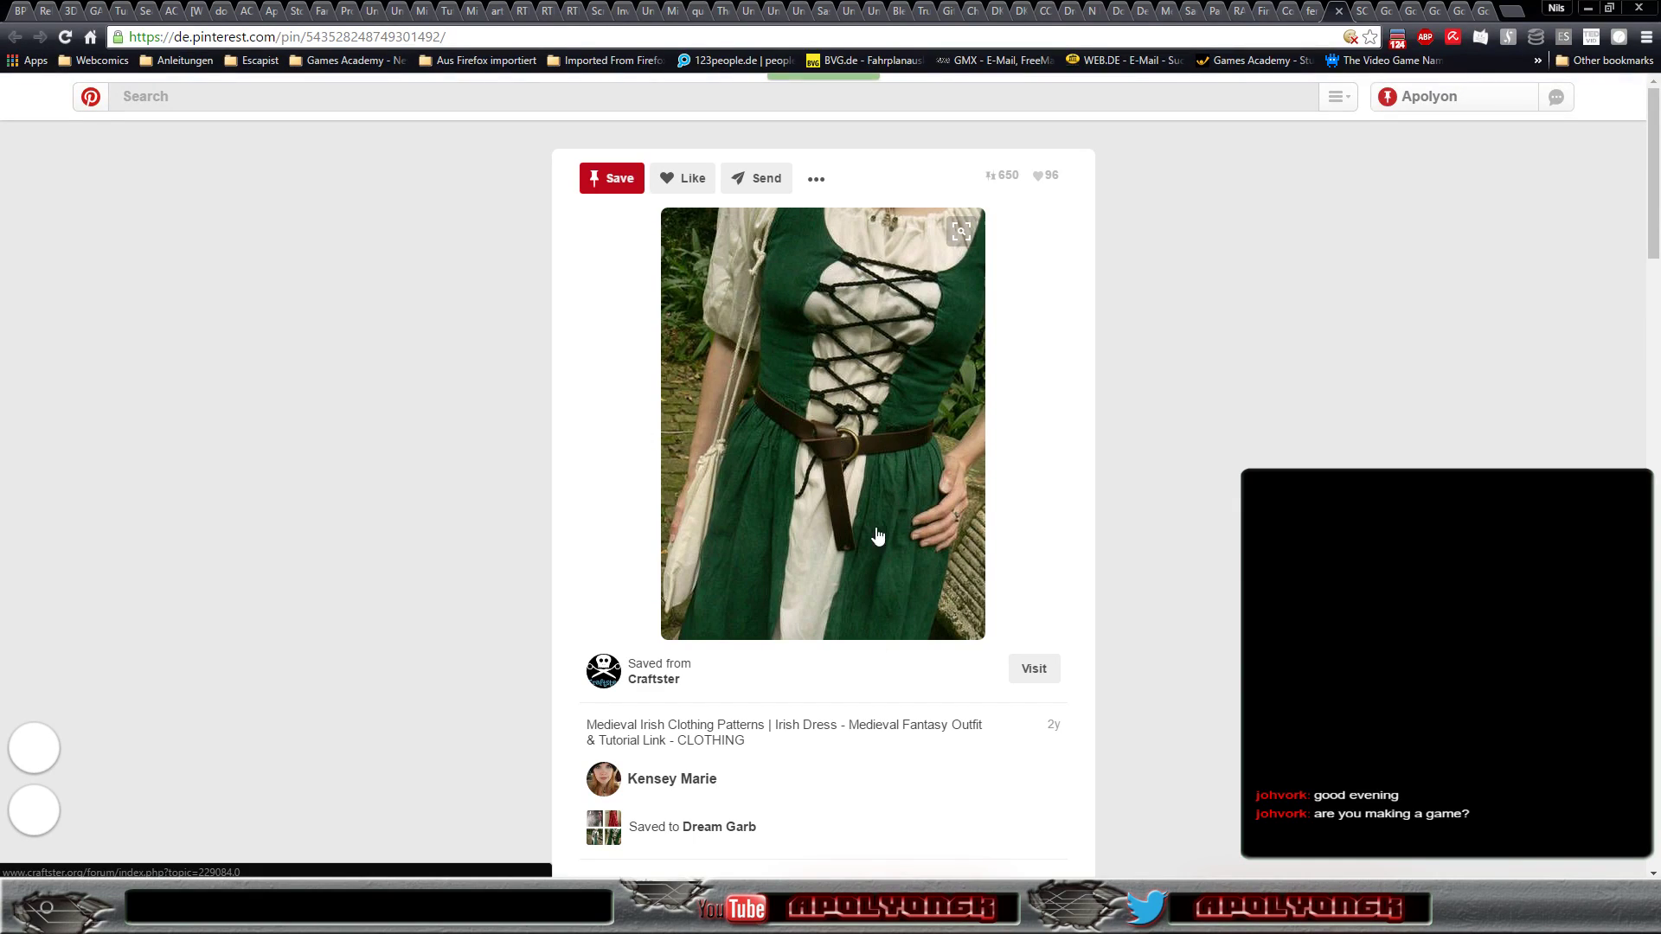
{"action": "scroll", "coordinate": [914, 455], "scroll_direction": "down", "scroll_amount": 1}
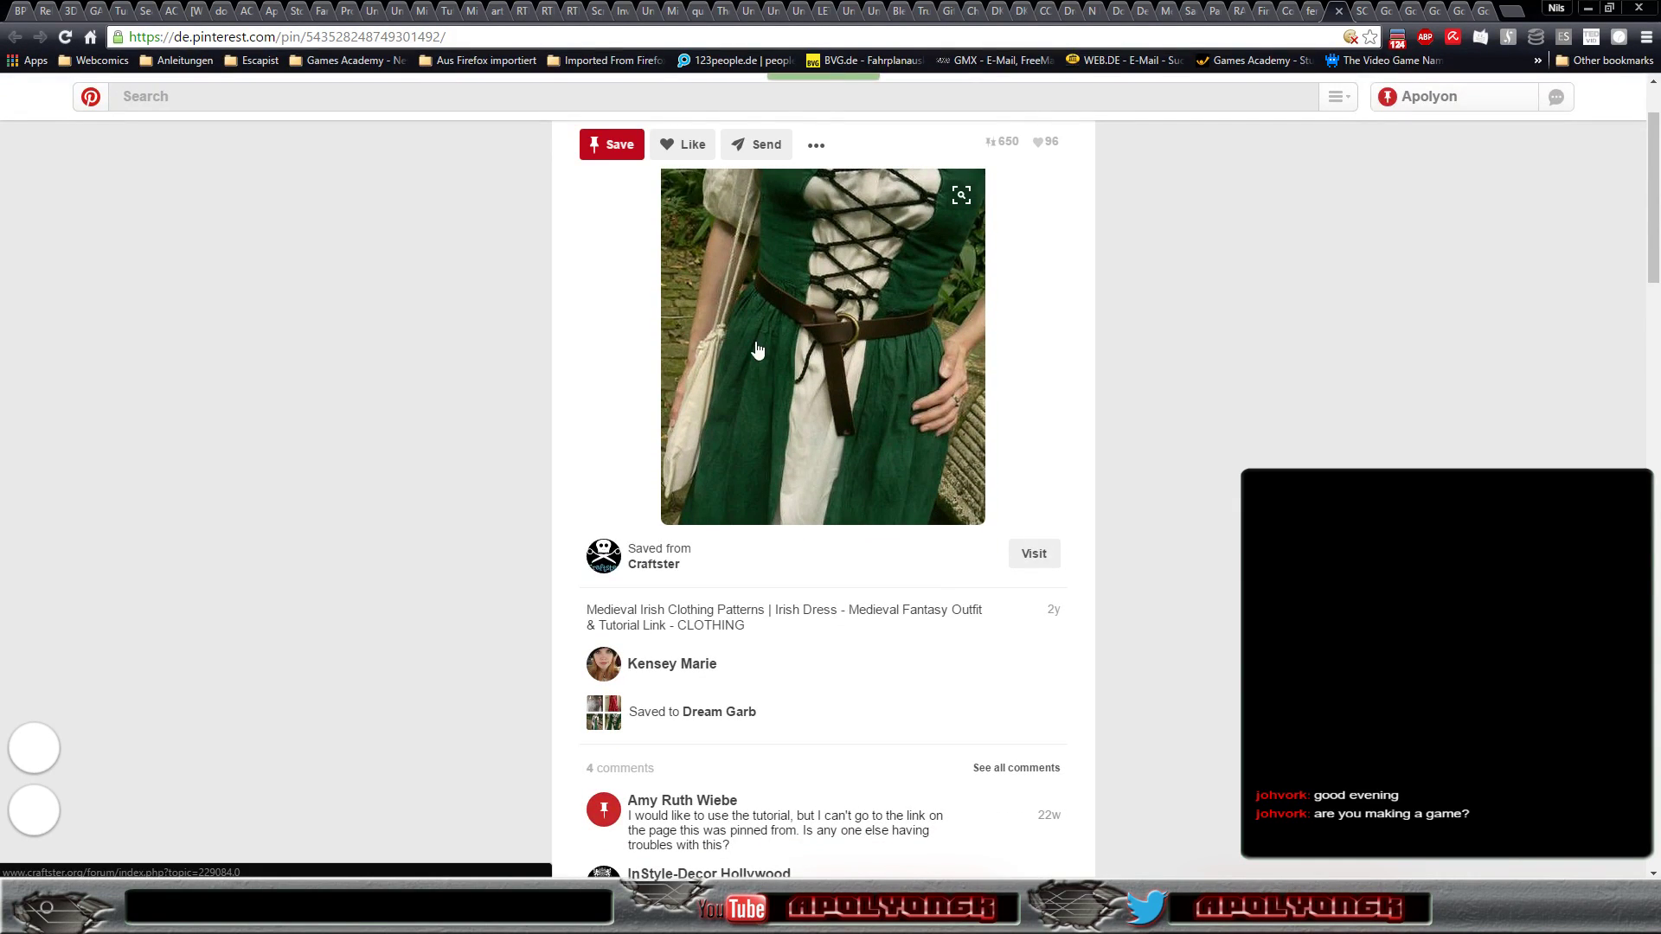
{"action": "scroll", "coordinate": [852, 424], "scroll_direction": "up", "scroll_amount": 1}
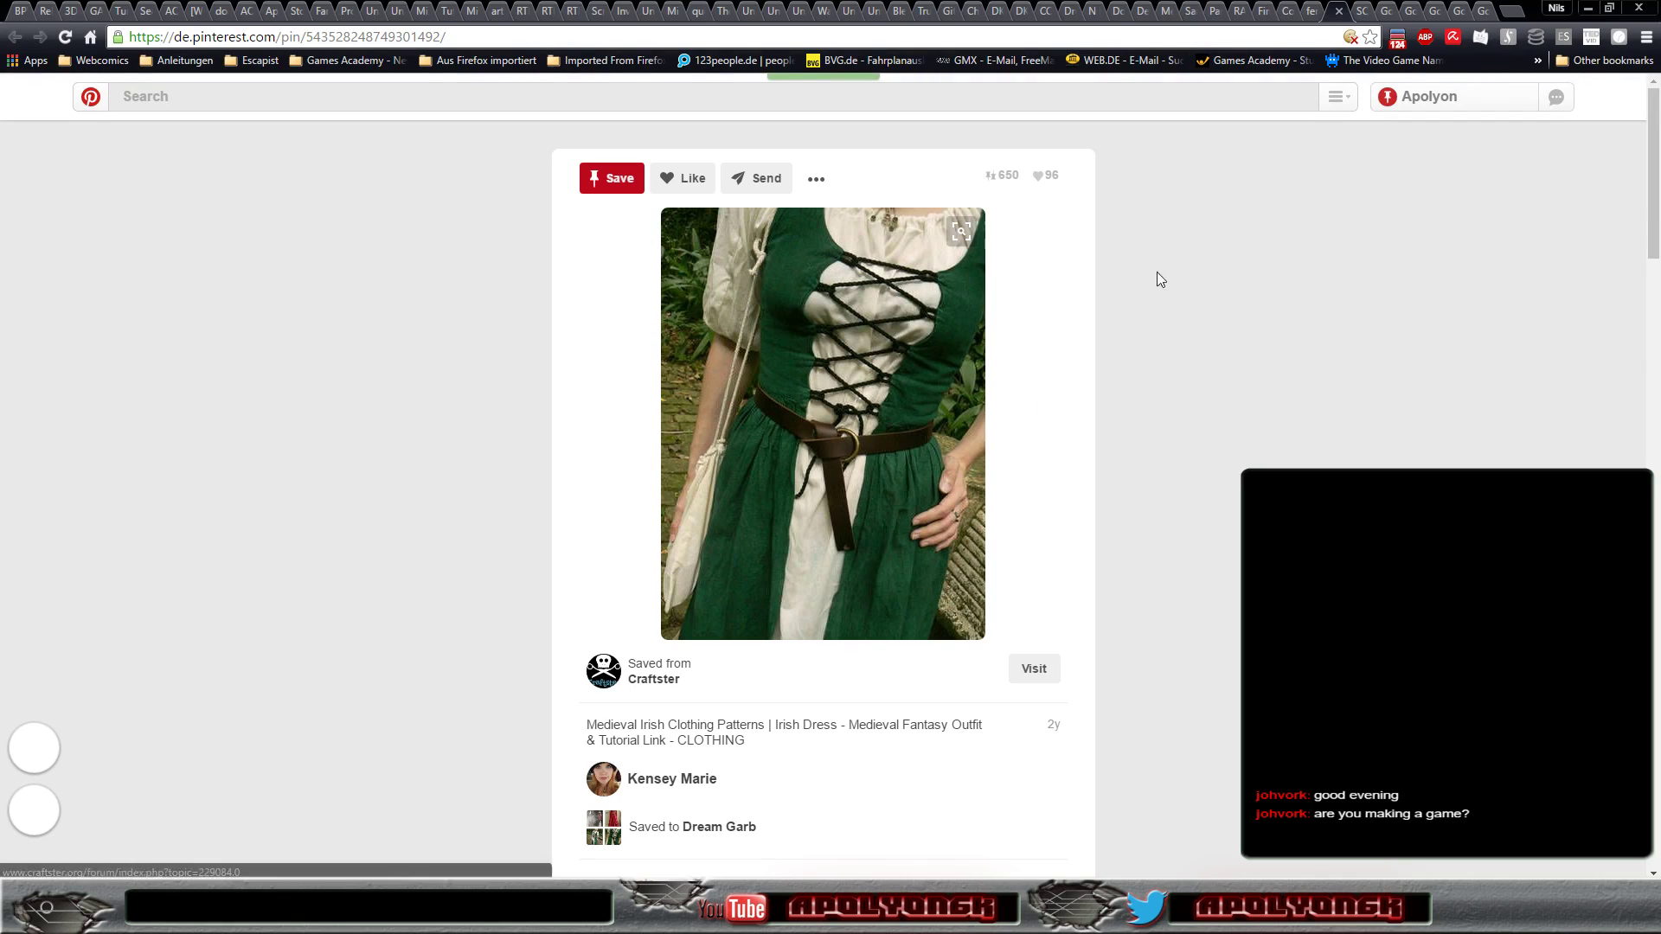
{"action": "left_click", "coordinate": [1312, 13]}
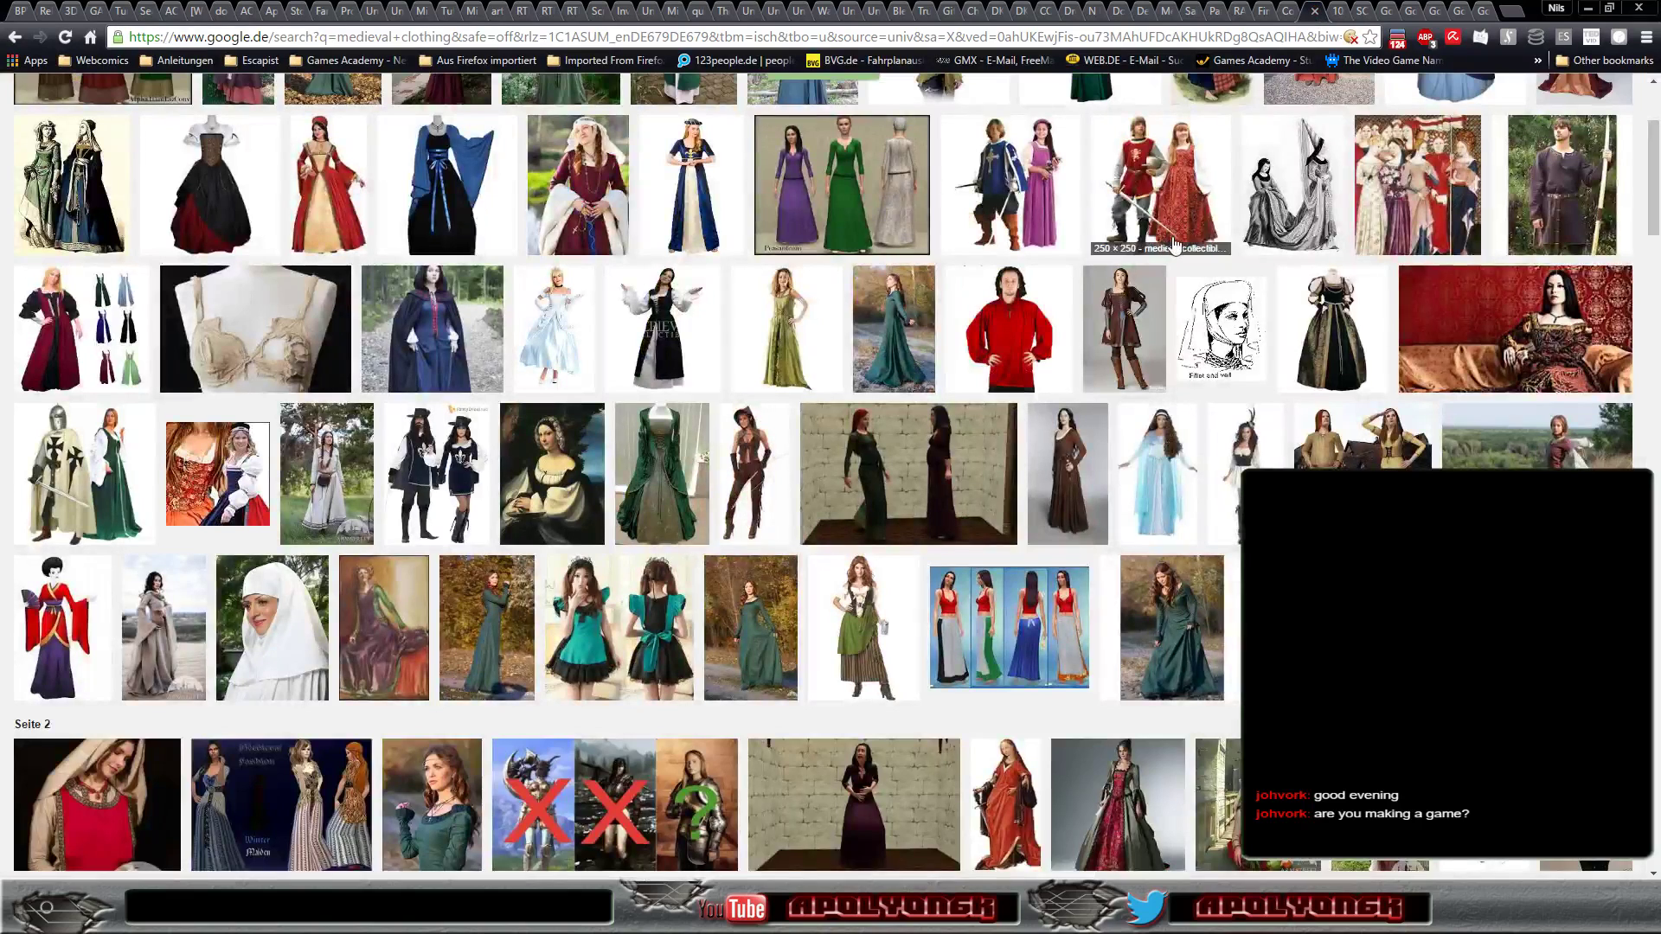
Open the second result, Hurstwic's 'Clothing in the Viking Age', in a new tab and view it.
{"action": "scroll", "coordinate": [886, 321], "scroll_direction": "up", "scroll_amount": 2}
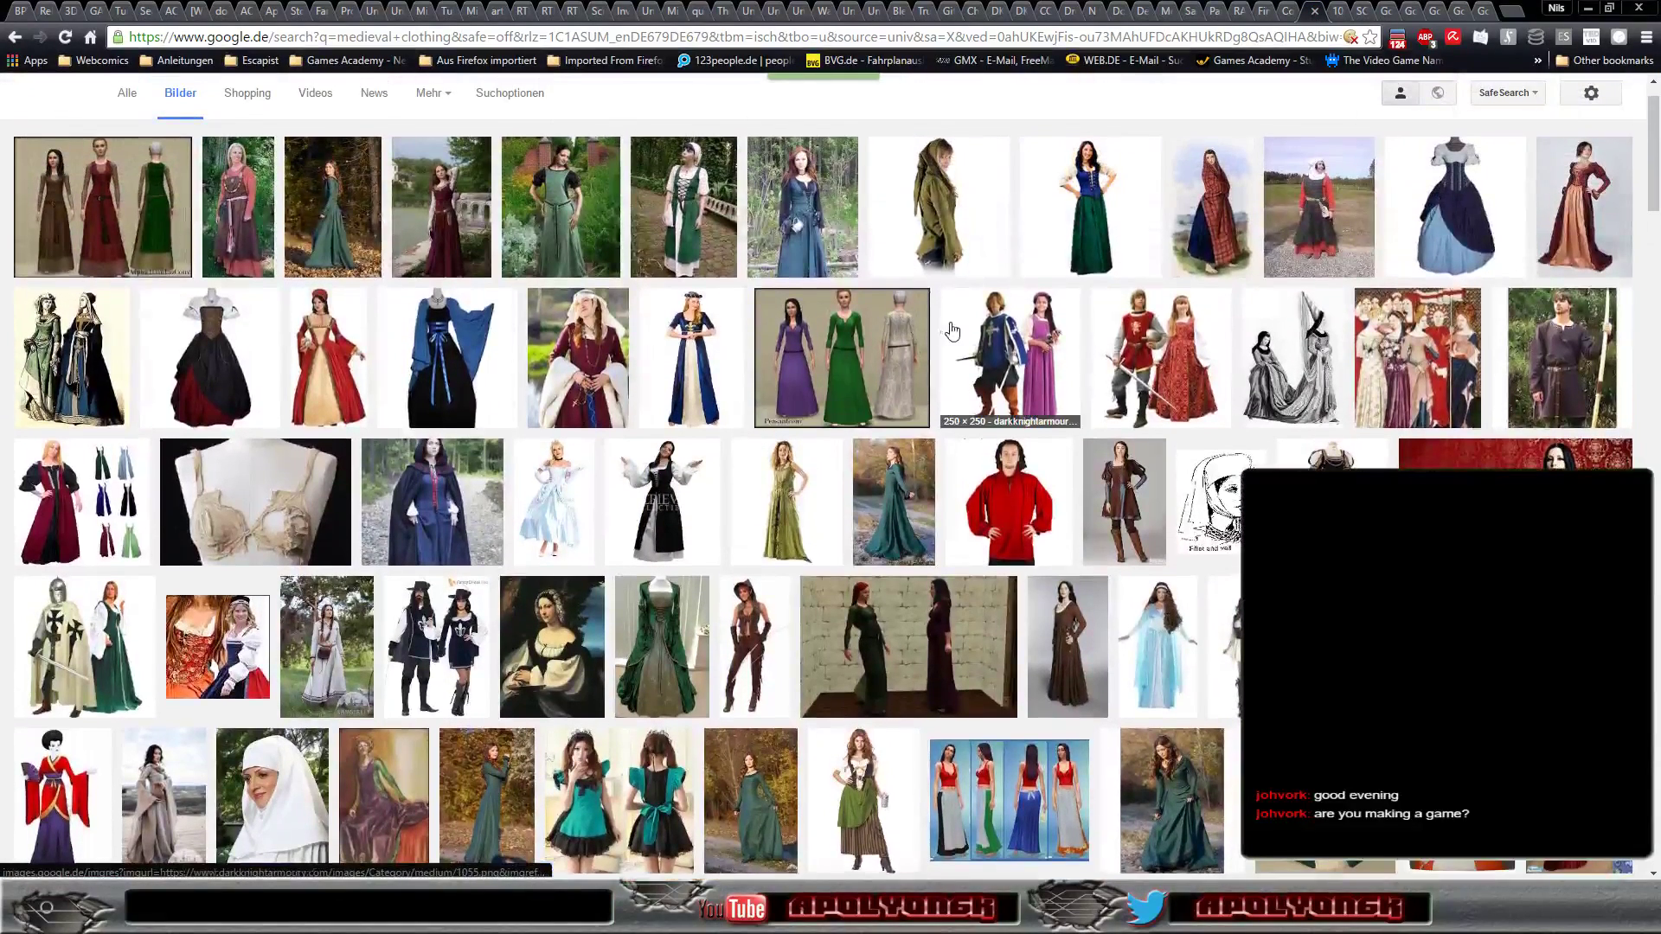
{"action": "scroll", "coordinate": [999, 327], "scroll_direction": "up", "scroll_amount": 1}
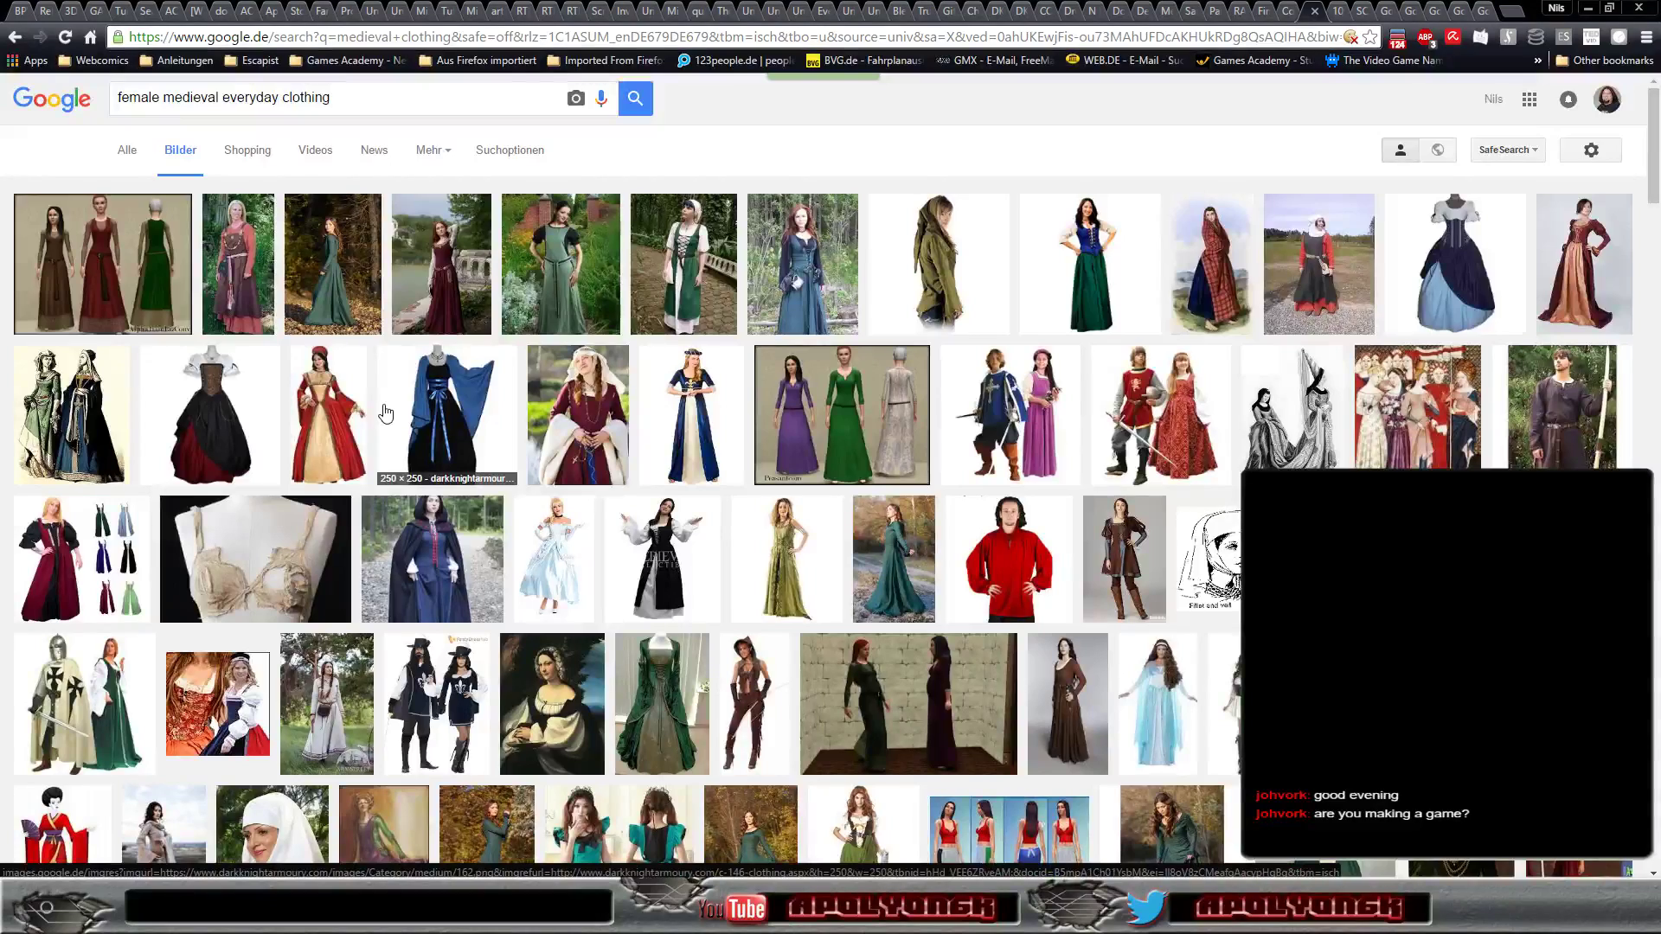
{"action": "right_click", "coordinate": [250, 261]}
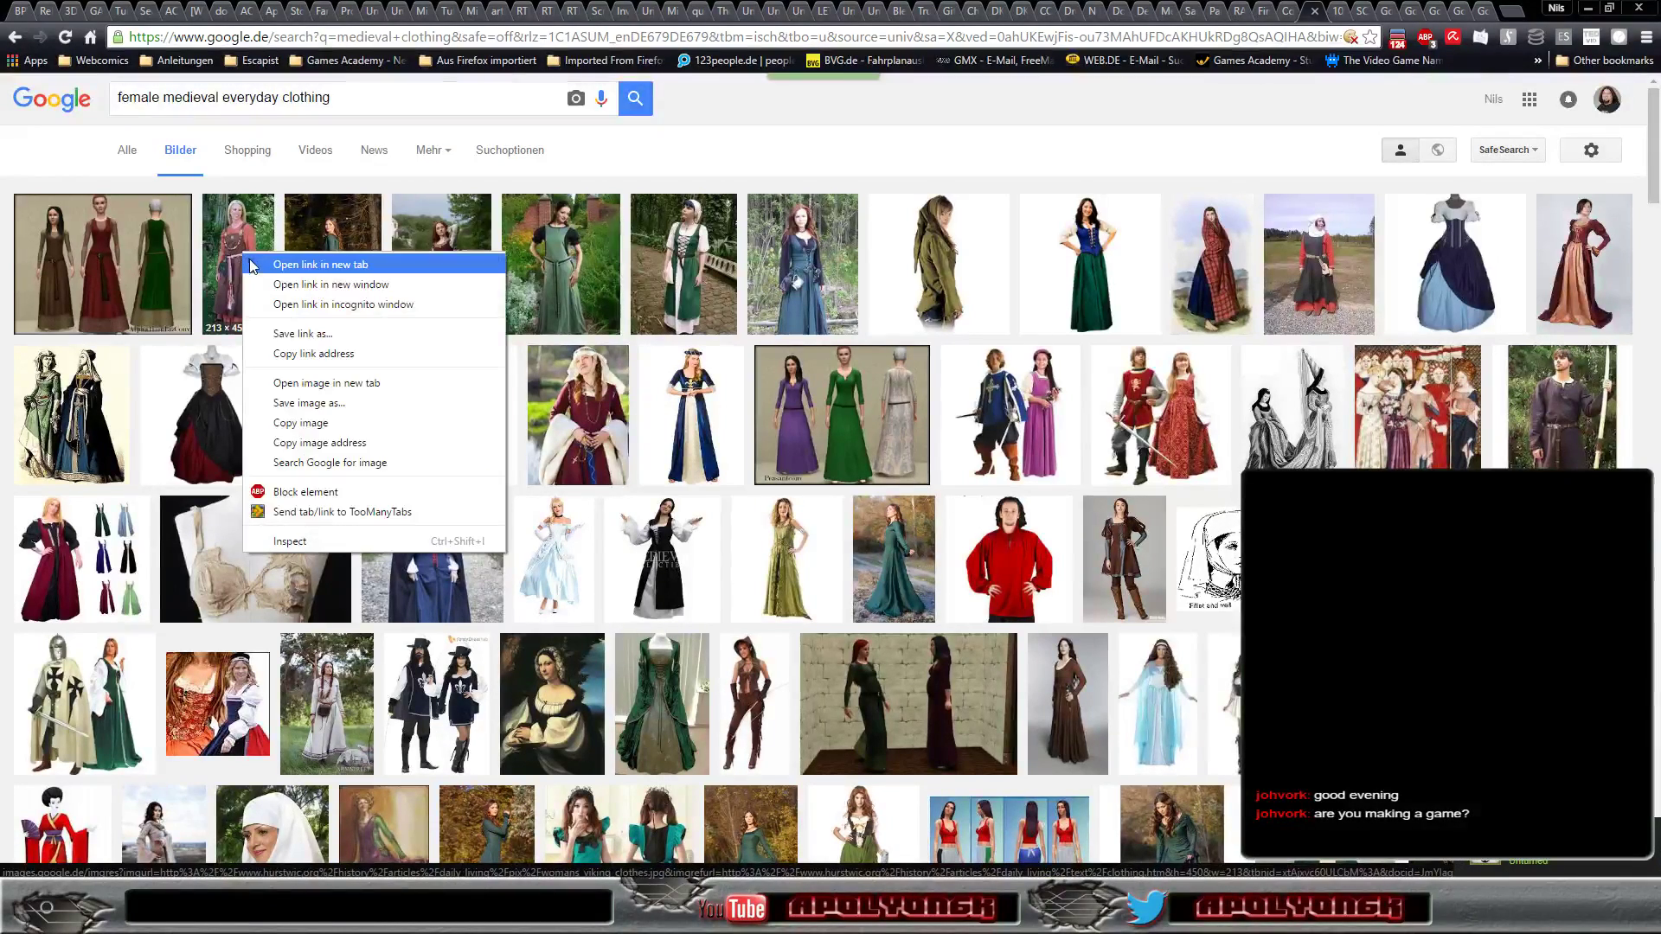
{"action": "left_click", "coordinate": [273, 264]}
{"action": "key", "text": "ctrl+Tab"}
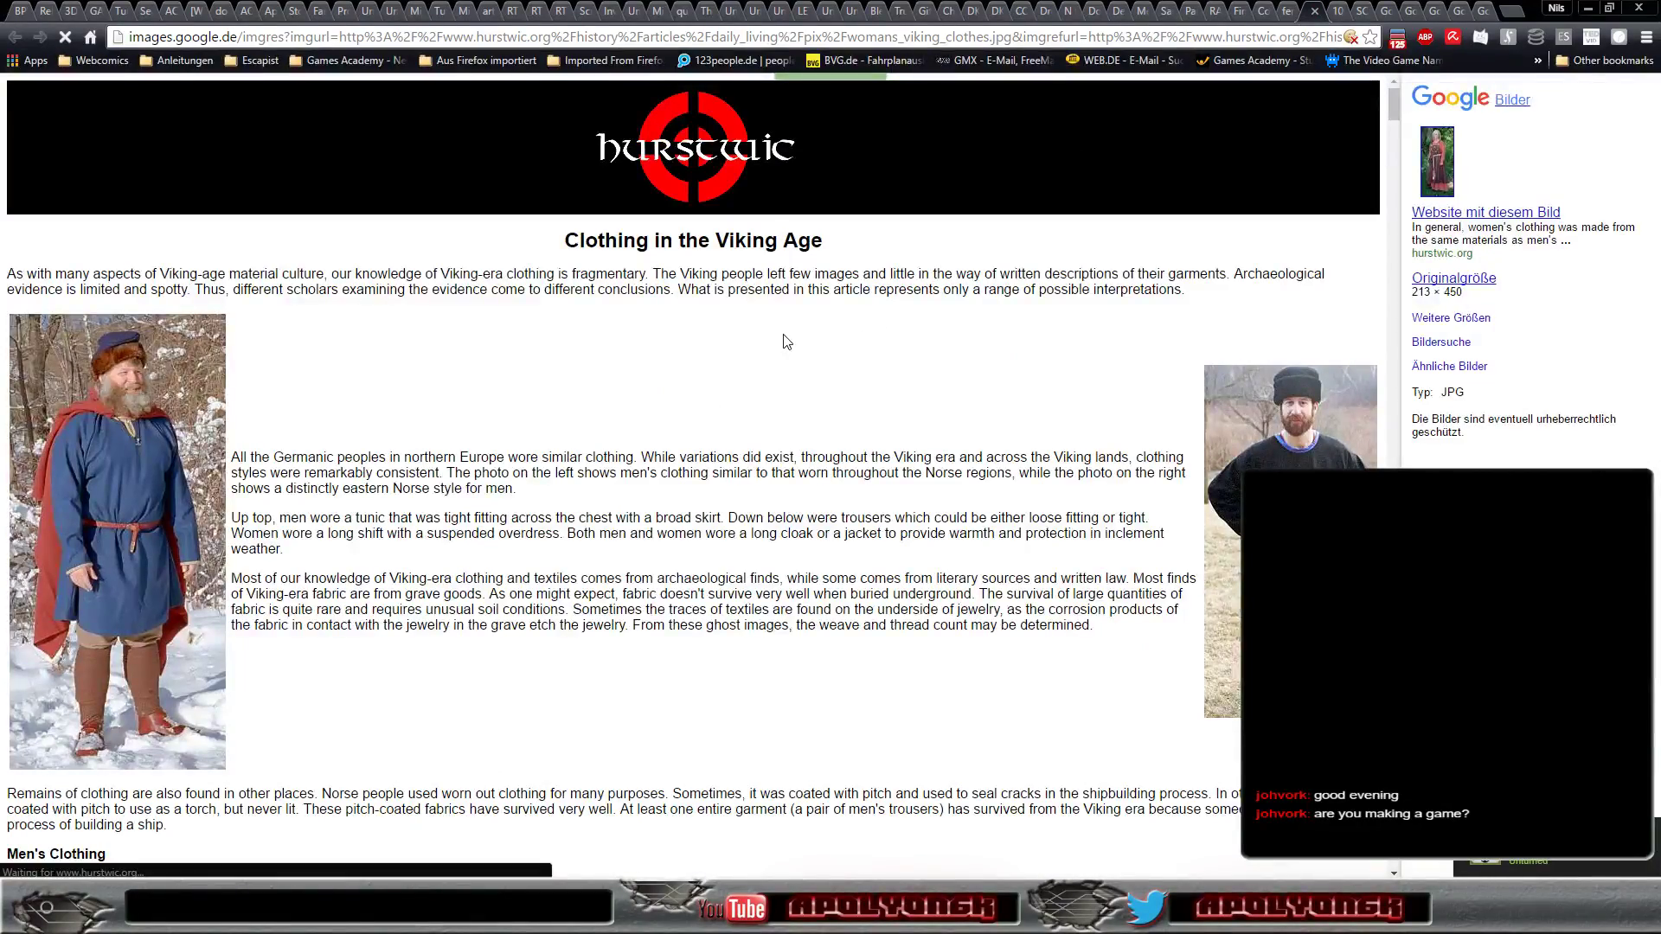
Scroll the Hurstwic article past trousers, cloaks, caps, shoes and belts to Women's Clothing.
{"action": "scroll", "coordinate": [784, 339], "scroll_direction": "down", "scroll_amount": 2}
{"action": "scroll", "coordinate": [785, 340], "scroll_direction": "down", "scroll_amount": 2}
{"action": "scroll", "coordinate": [784, 339], "scroll_direction": "down", "scroll_amount": 4}
{"action": "scroll", "coordinate": [785, 339], "scroll_direction": "down", "scroll_amount": 6}
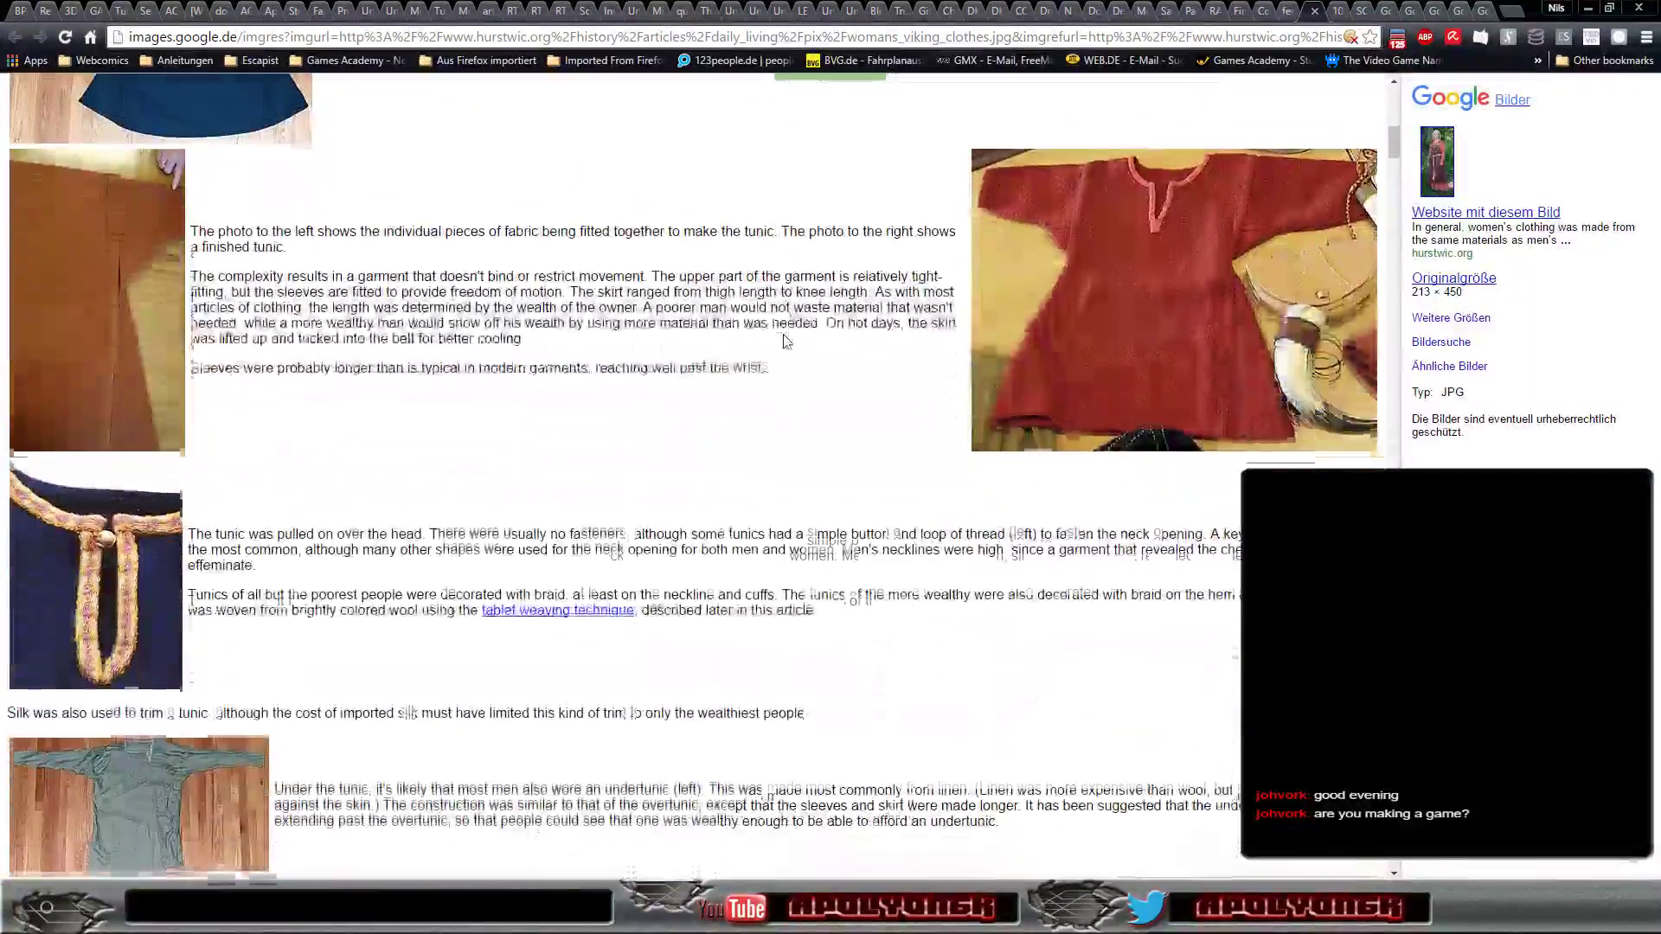
{"action": "scroll", "coordinate": [785, 339], "scroll_direction": "down", "scroll_amount": 3}
{"action": "scroll", "coordinate": [785, 339], "scroll_direction": "down", "scroll_amount": 3}
{"action": "scroll", "coordinate": [784, 339], "scroll_direction": "down", "scroll_amount": 3}
{"action": "scroll", "coordinate": [785, 339], "scroll_direction": "down", "scroll_amount": 5}
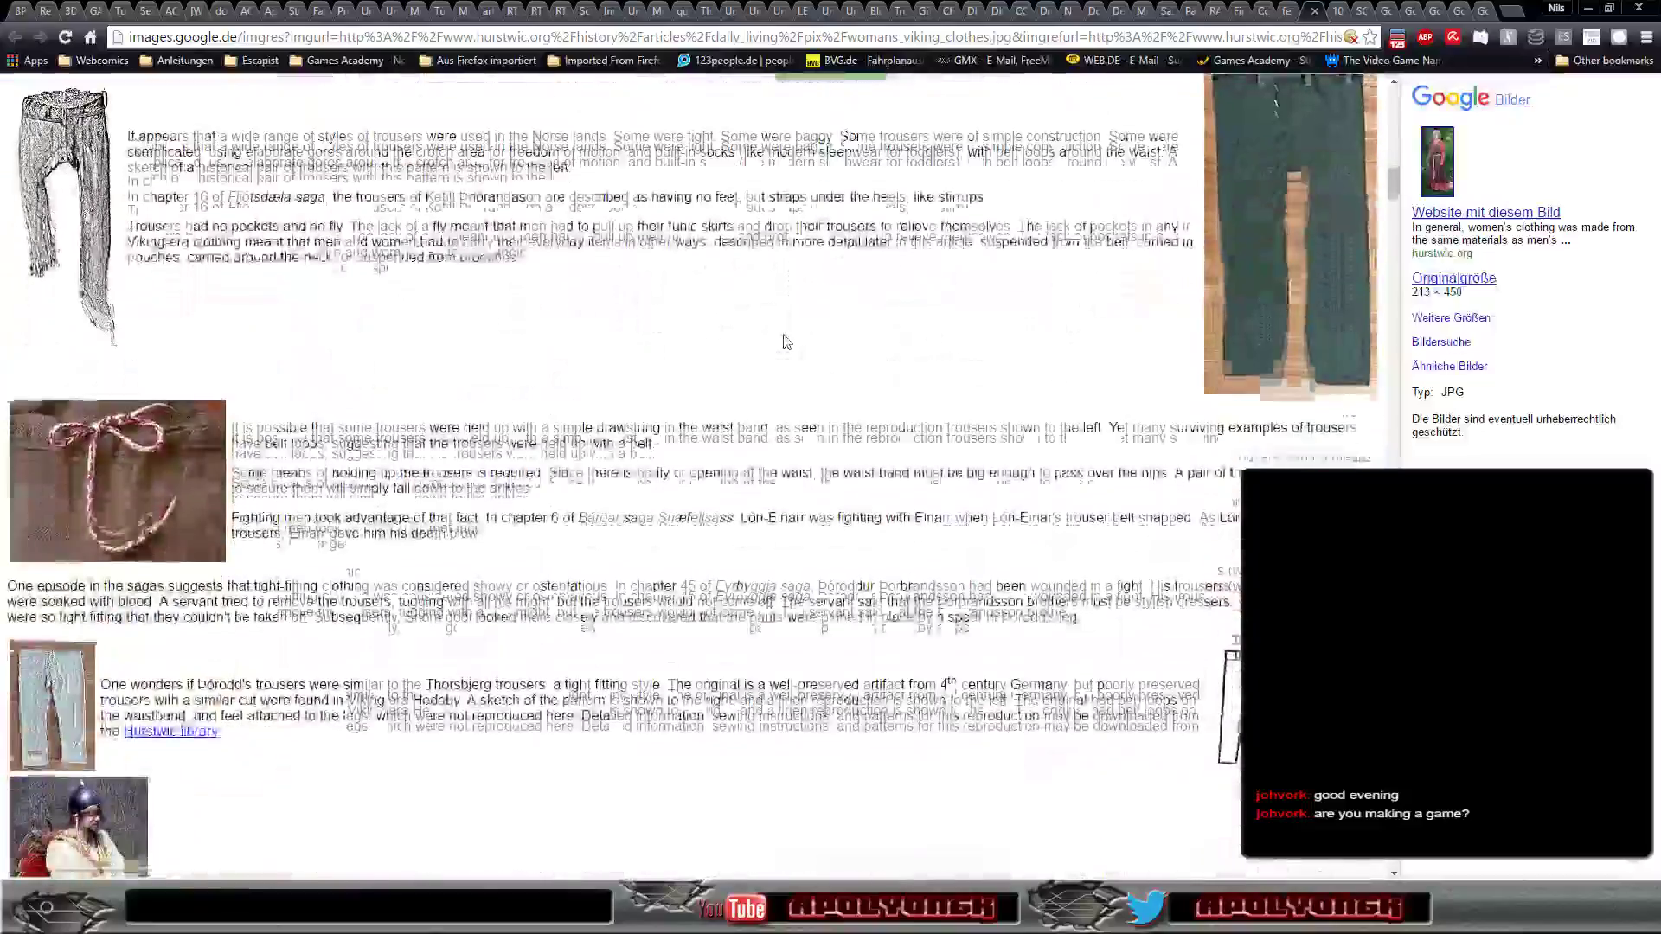
{"action": "scroll", "coordinate": [786, 341], "scroll_direction": "down", "scroll_amount": 5}
{"action": "scroll", "coordinate": [786, 340], "scroll_direction": "down", "scroll_amount": 4}
{"action": "scroll", "coordinate": [787, 340], "scroll_direction": "down", "scroll_amount": 4}
{"action": "scroll", "coordinate": [786, 341], "scroll_direction": "down", "scroll_amount": 5}
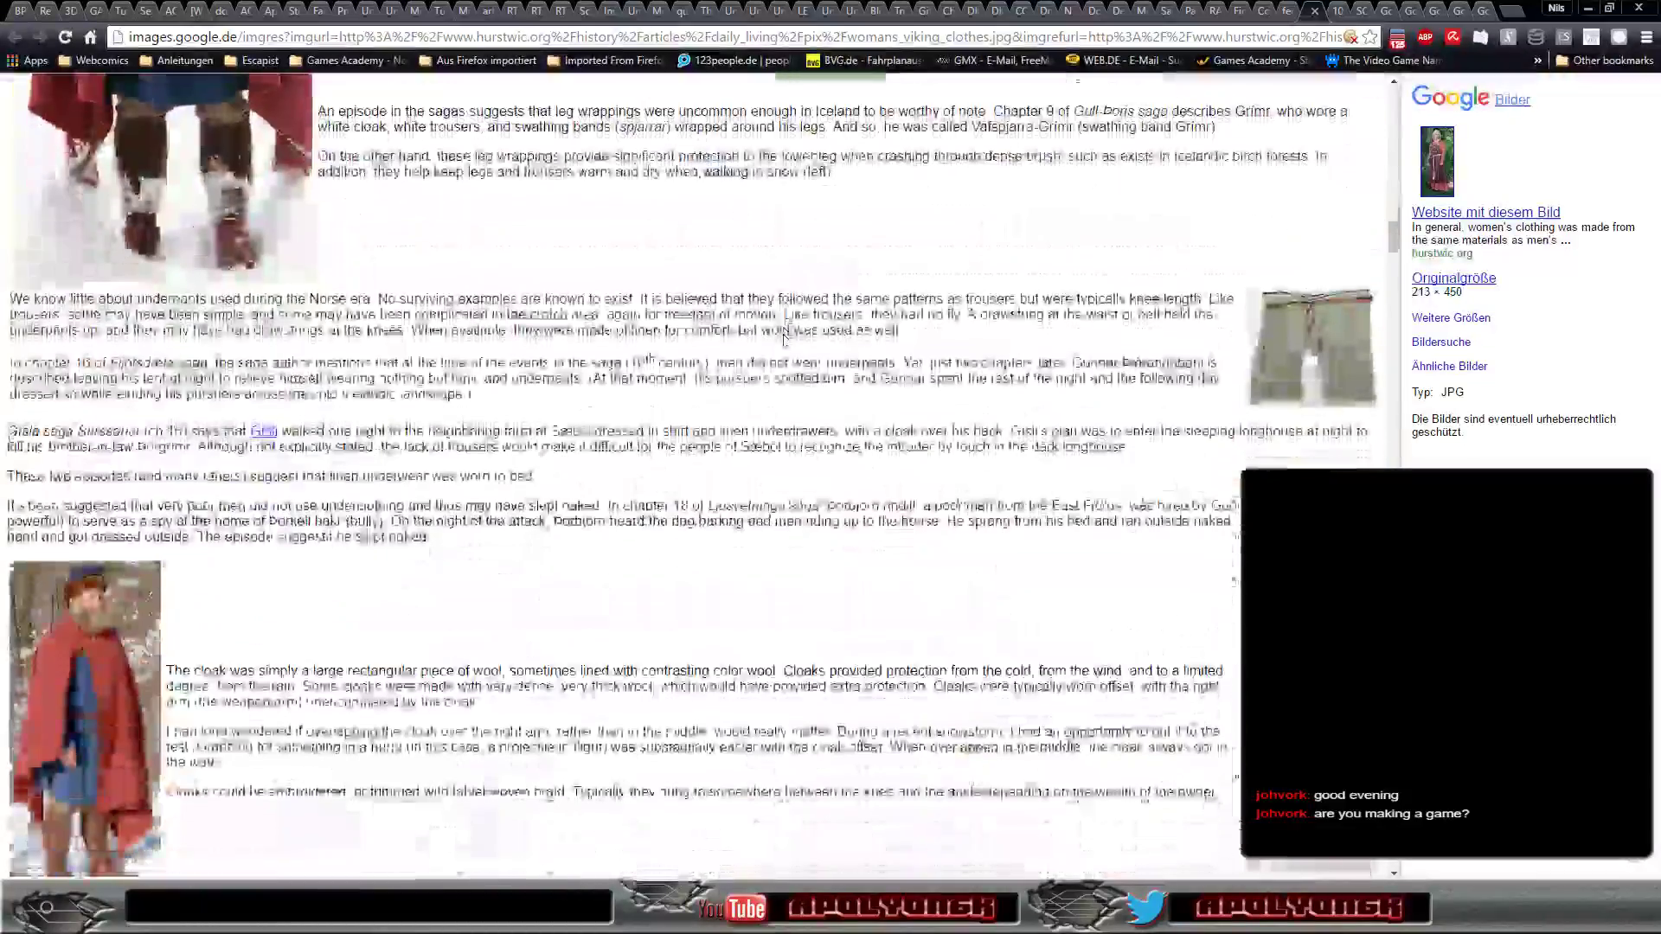
{"action": "scroll", "coordinate": [787, 341], "scroll_direction": "down", "scroll_amount": 4}
{"action": "scroll", "coordinate": [786, 341], "scroll_direction": "down", "scroll_amount": 5}
{"action": "scroll", "coordinate": [786, 341], "scroll_direction": "down", "scroll_amount": 5}
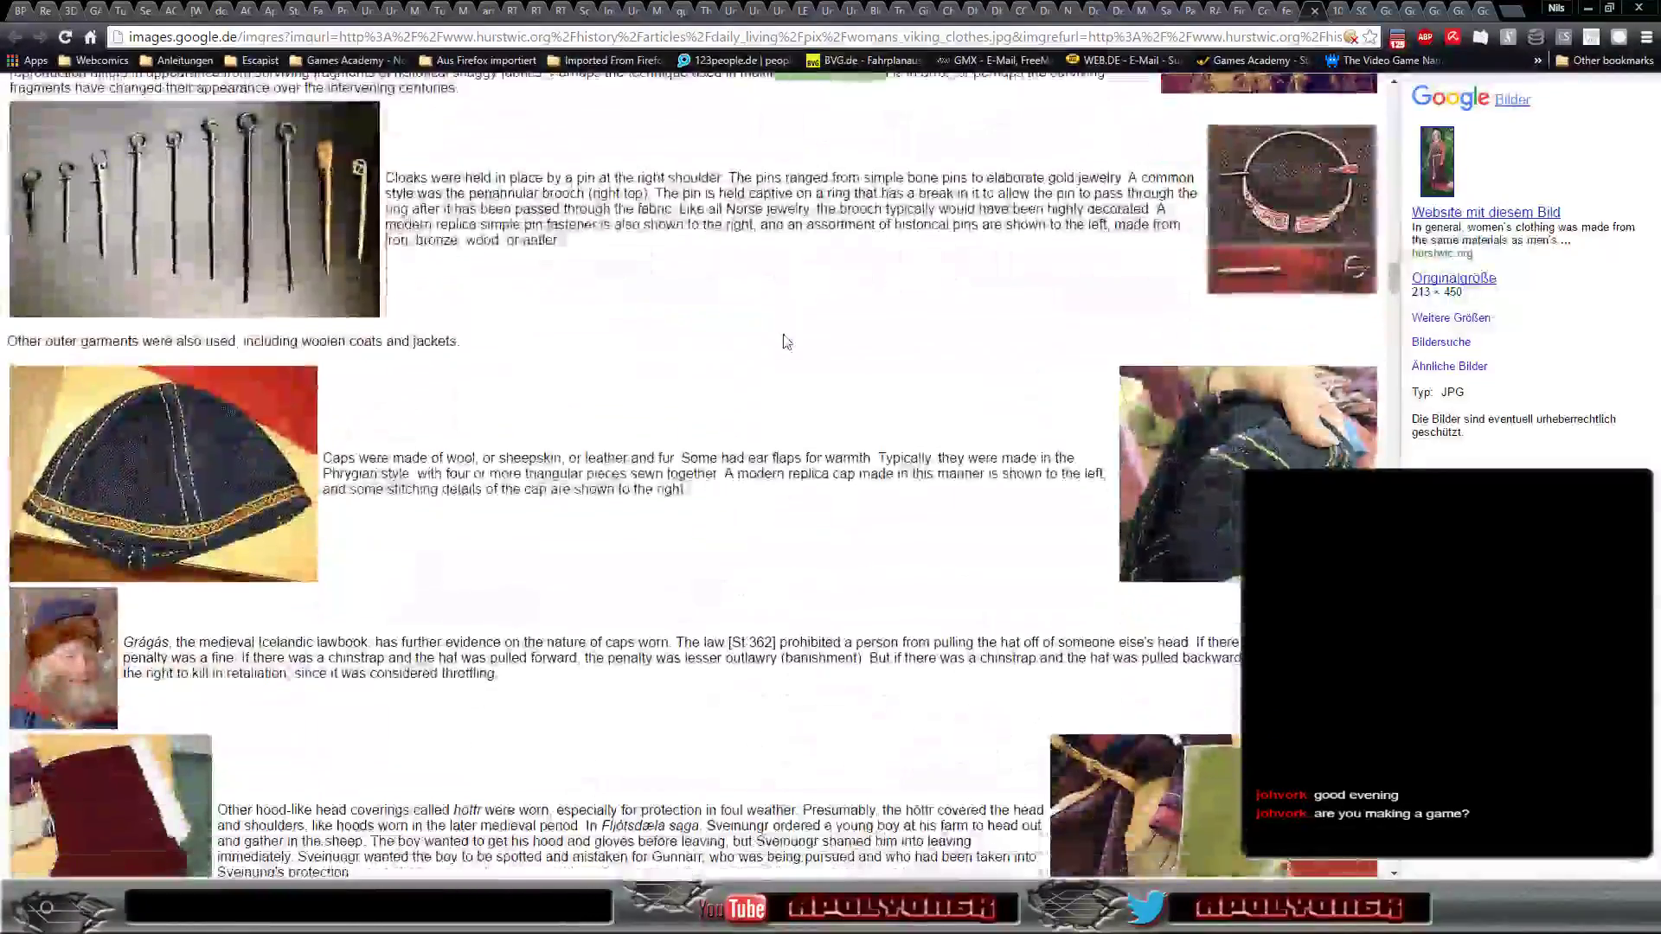
{"action": "scroll", "coordinate": [784, 339], "scroll_direction": "down", "scroll_amount": 2}
{"action": "scroll", "coordinate": [784, 339], "scroll_direction": "down", "scroll_amount": 3}
{"action": "scroll", "coordinate": [784, 339], "scroll_direction": "down", "scroll_amount": 4}
{"action": "scroll", "coordinate": [786, 341], "scroll_direction": "down", "scroll_amount": 5}
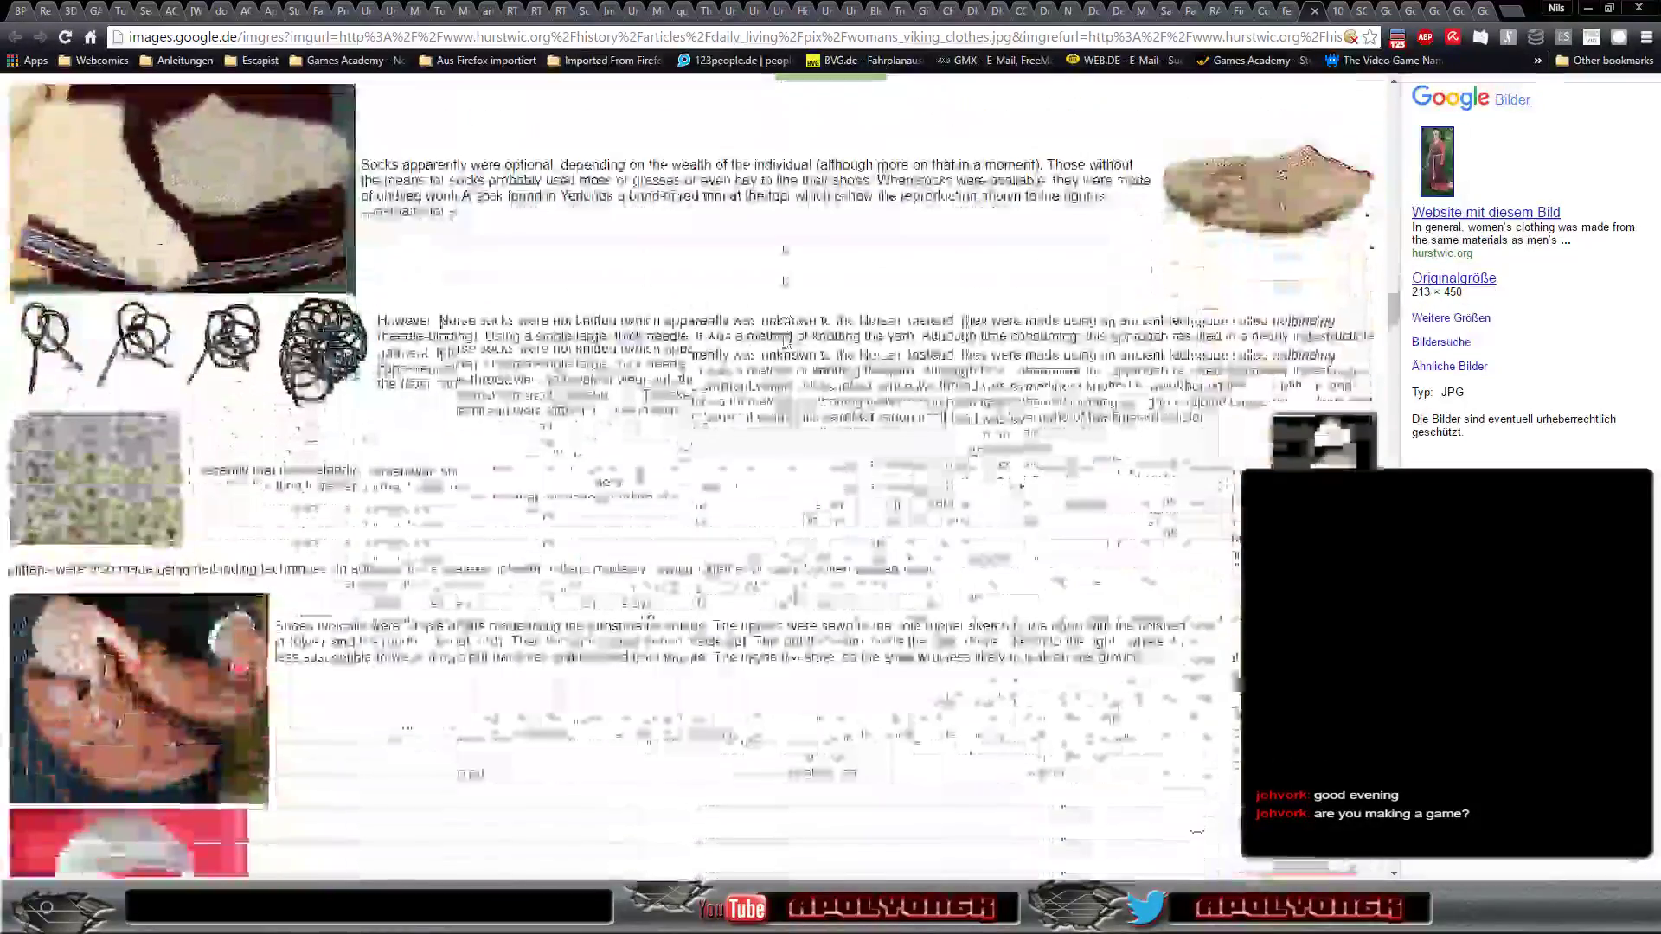
{"action": "scroll", "coordinate": [787, 340], "scroll_direction": "down", "scroll_amount": 1}
{"action": "scroll", "coordinate": [786, 341], "scroll_direction": "down", "scroll_amount": 5}
{"action": "scroll", "coordinate": [786, 341], "scroll_direction": "down", "scroll_amount": 5}
{"action": "scroll", "coordinate": [786, 341], "scroll_direction": "down", "scroll_amount": 1}
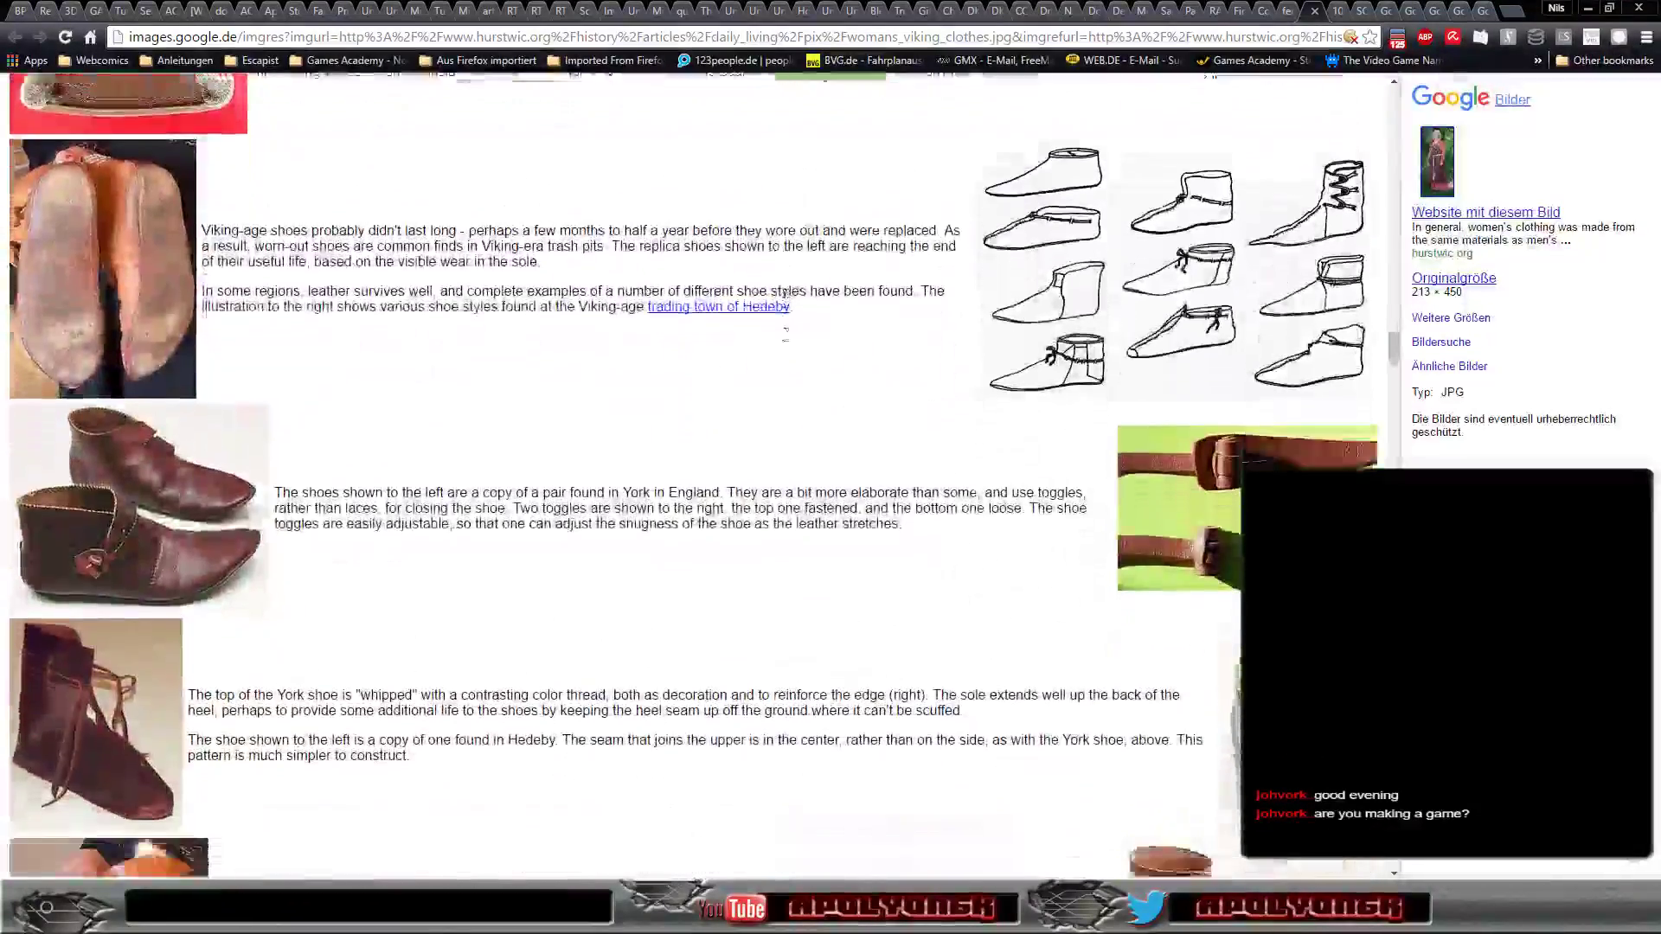
{"action": "scroll", "coordinate": [787, 340], "scroll_direction": "down", "scroll_amount": 3}
{"action": "scroll", "coordinate": [786, 341], "scroll_direction": "down", "scroll_amount": 4}
{"action": "scroll", "coordinate": [786, 341], "scroll_direction": "down", "scroll_amount": 6}
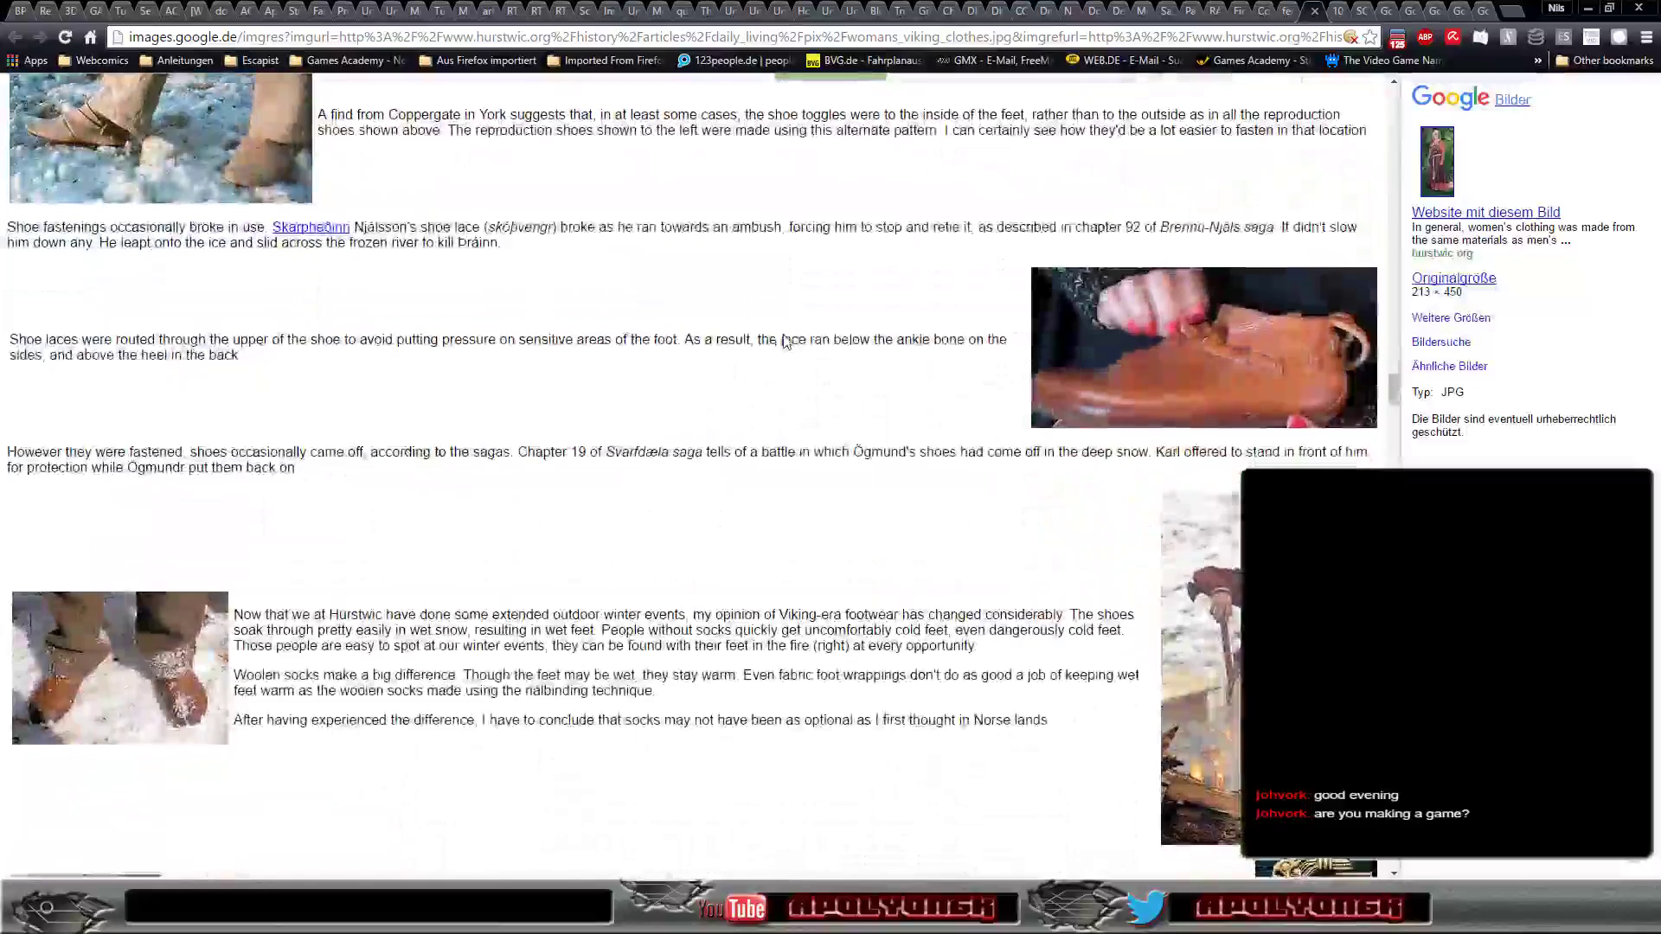
{"action": "scroll", "coordinate": [786, 341], "scroll_direction": "down", "scroll_amount": 5}
{"action": "scroll", "coordinate": [786, 341], "scroll_direction": "down", "scroll_amount": 4}
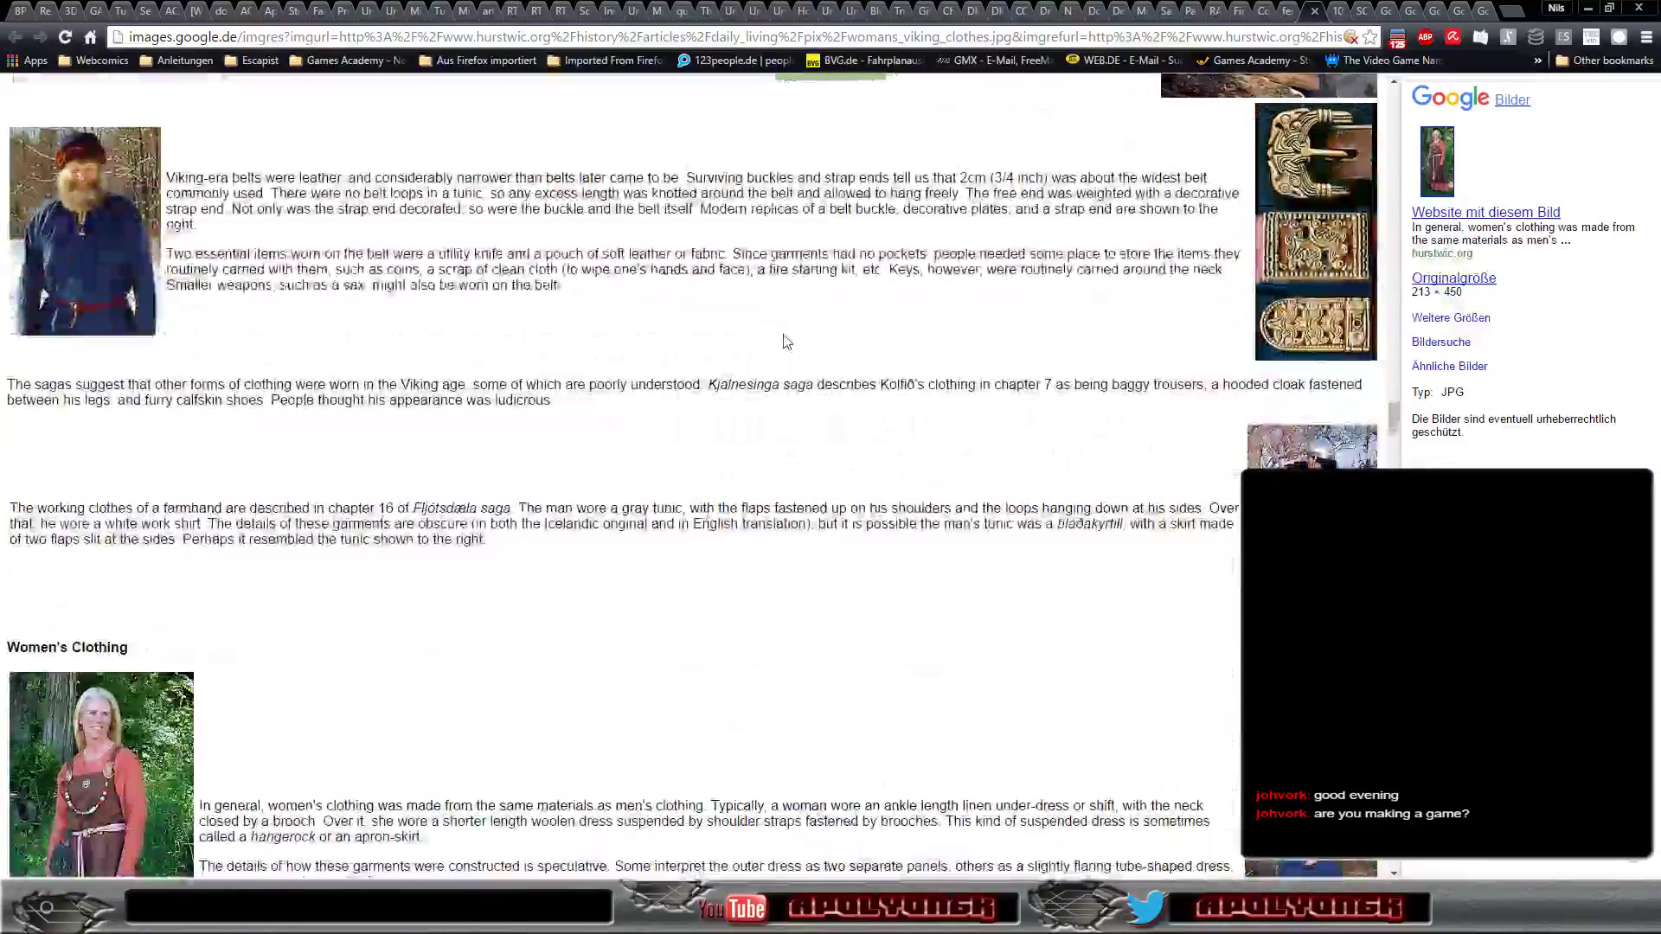
{"action": "scroll", "coordinate": [786, 341], "scroll_direction": "down", "scroll_amount": 4}
{"action": "scroll", "coordinate": [786, 341], "scroll_direction": "down", "scroll_amount": 2}
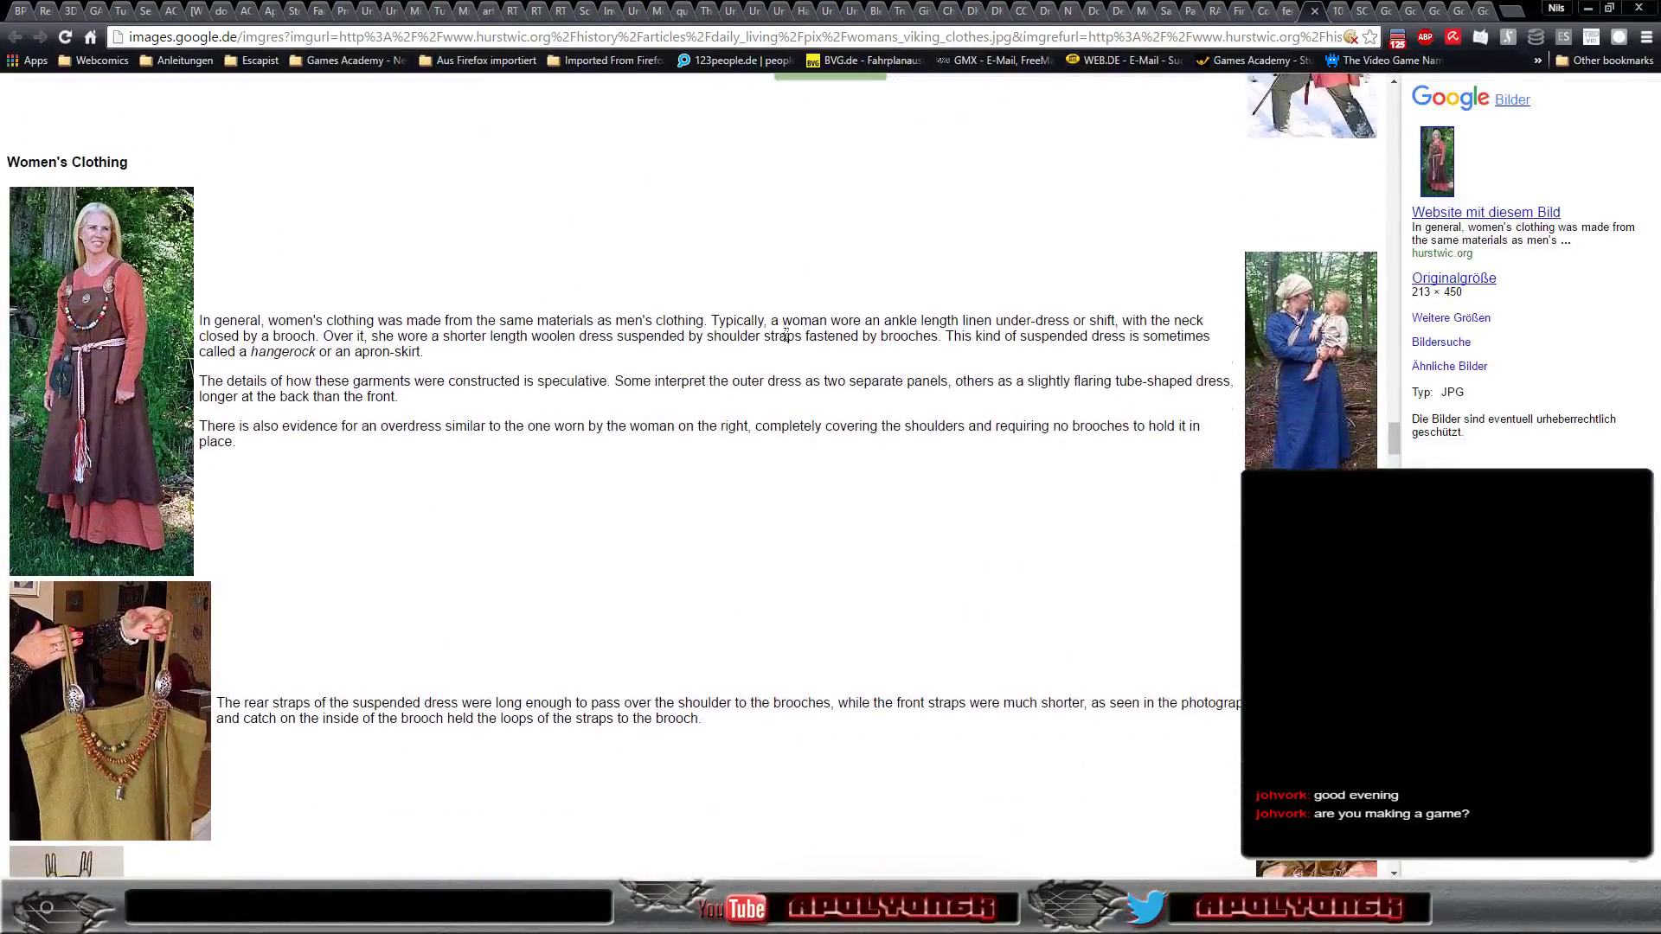
{"action": "scroll", "coordinate": [784, 337], "scroll_direction": "down", "scroll_amount": 1}
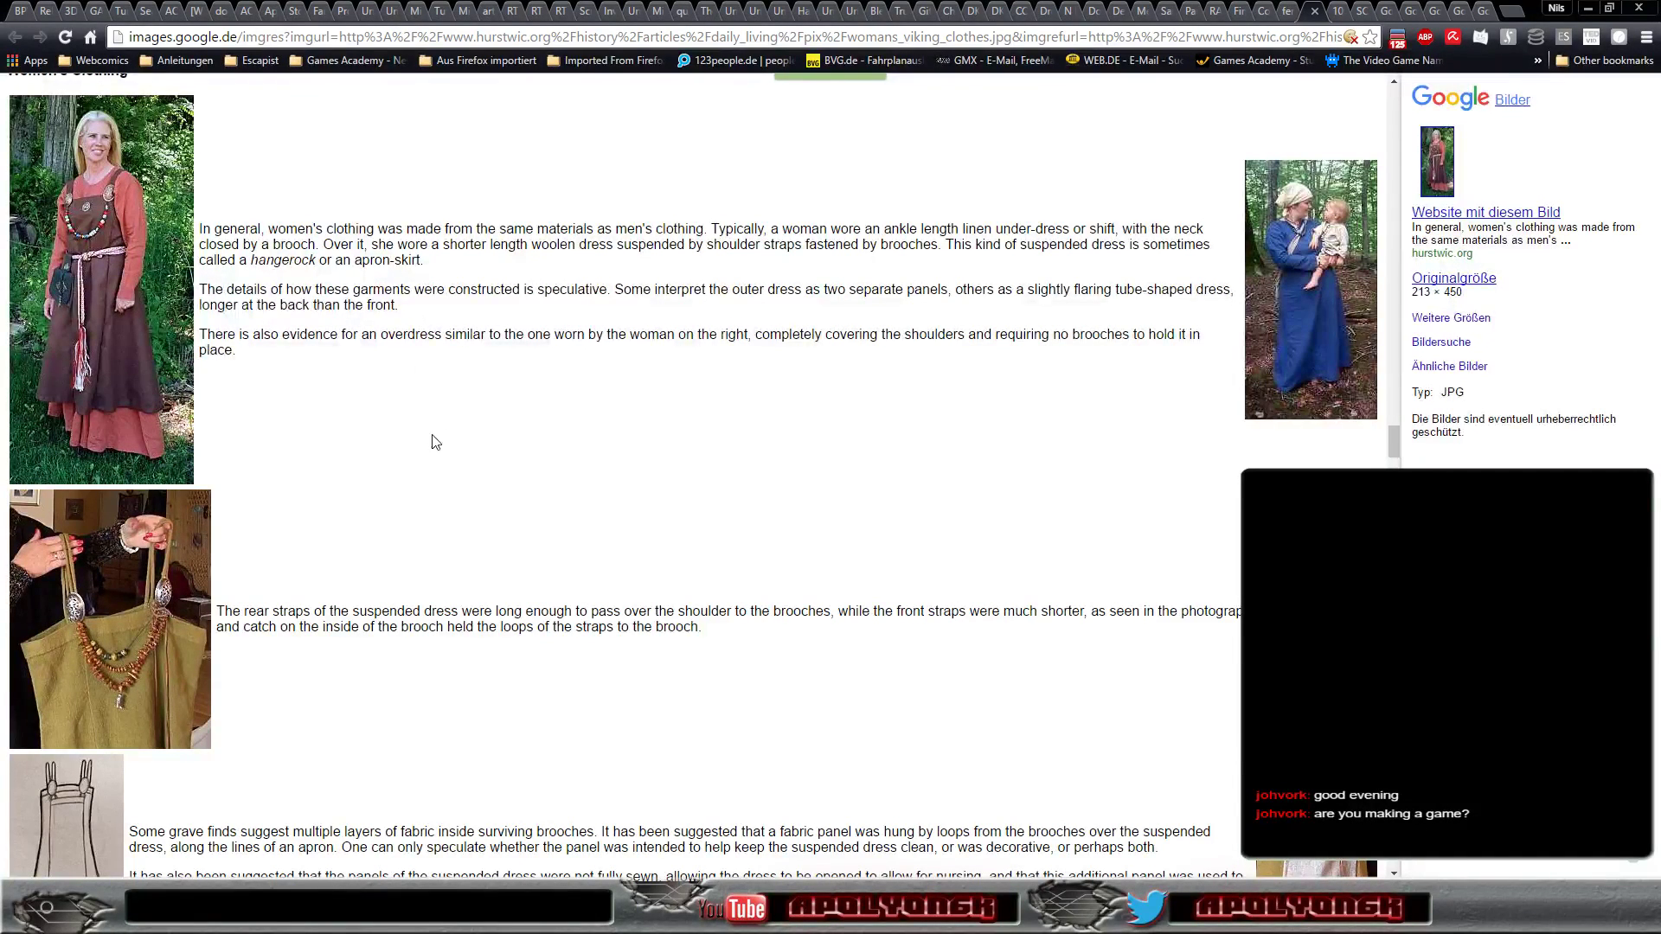
{"action": "scroll", "coordinate": [482, 405], "scroll_direction": "down", "scroll_amount": 1}
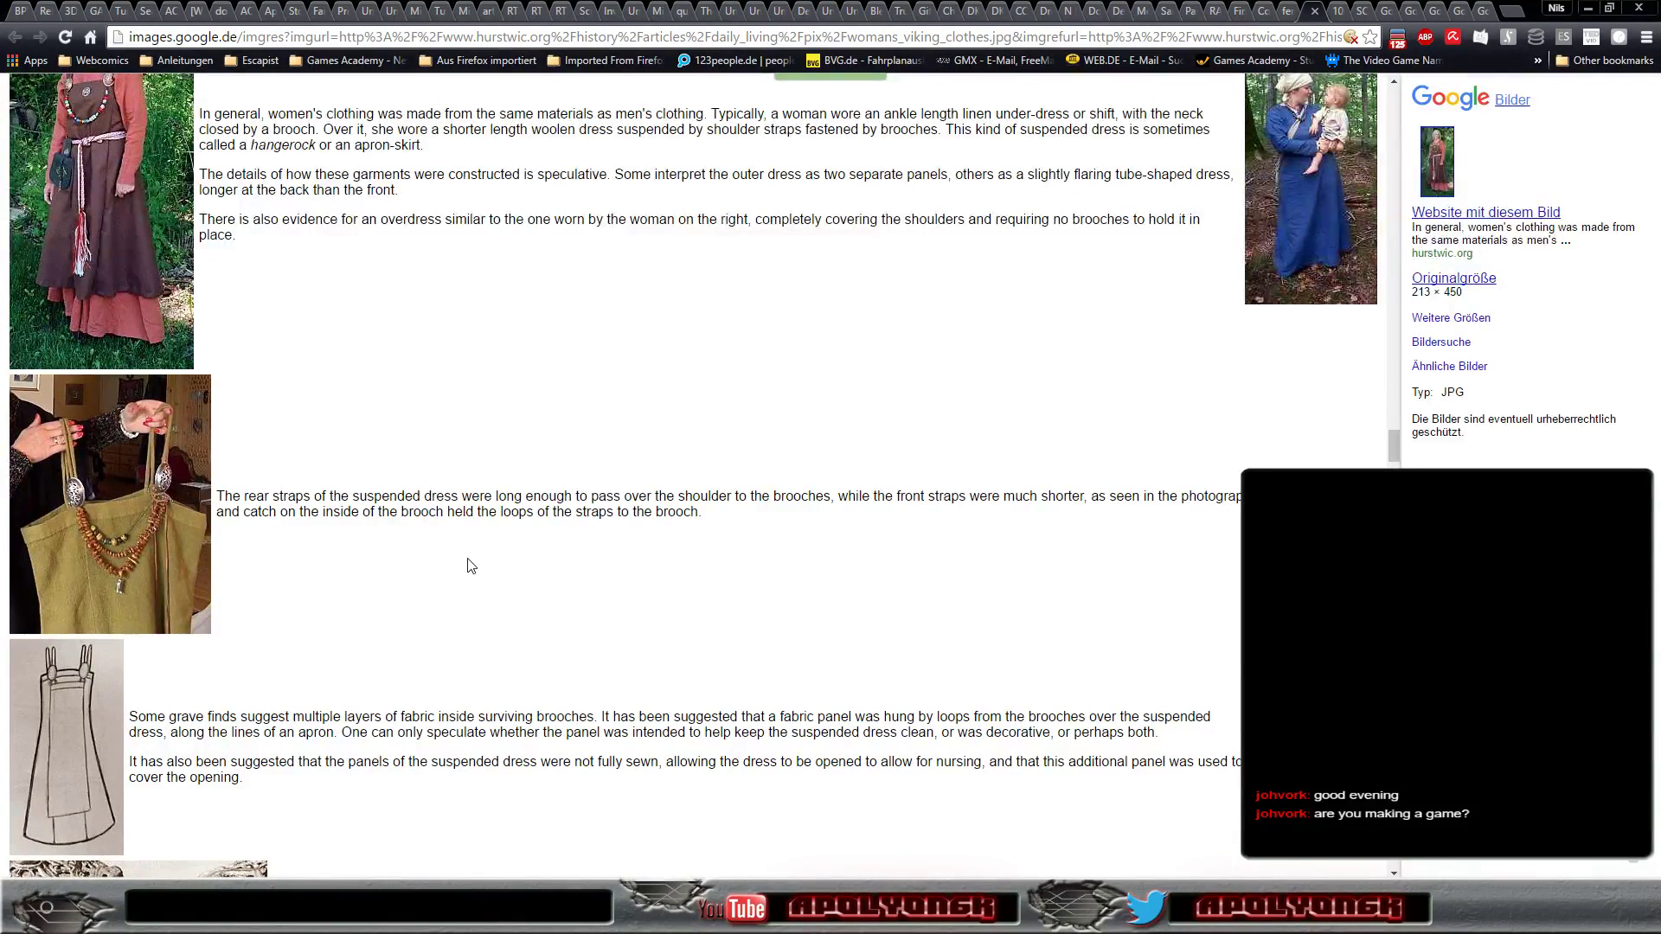
{"action": "scroll", "coordinate": [467, 560], "scroll_direction": "down", "scroll_amount": 2}
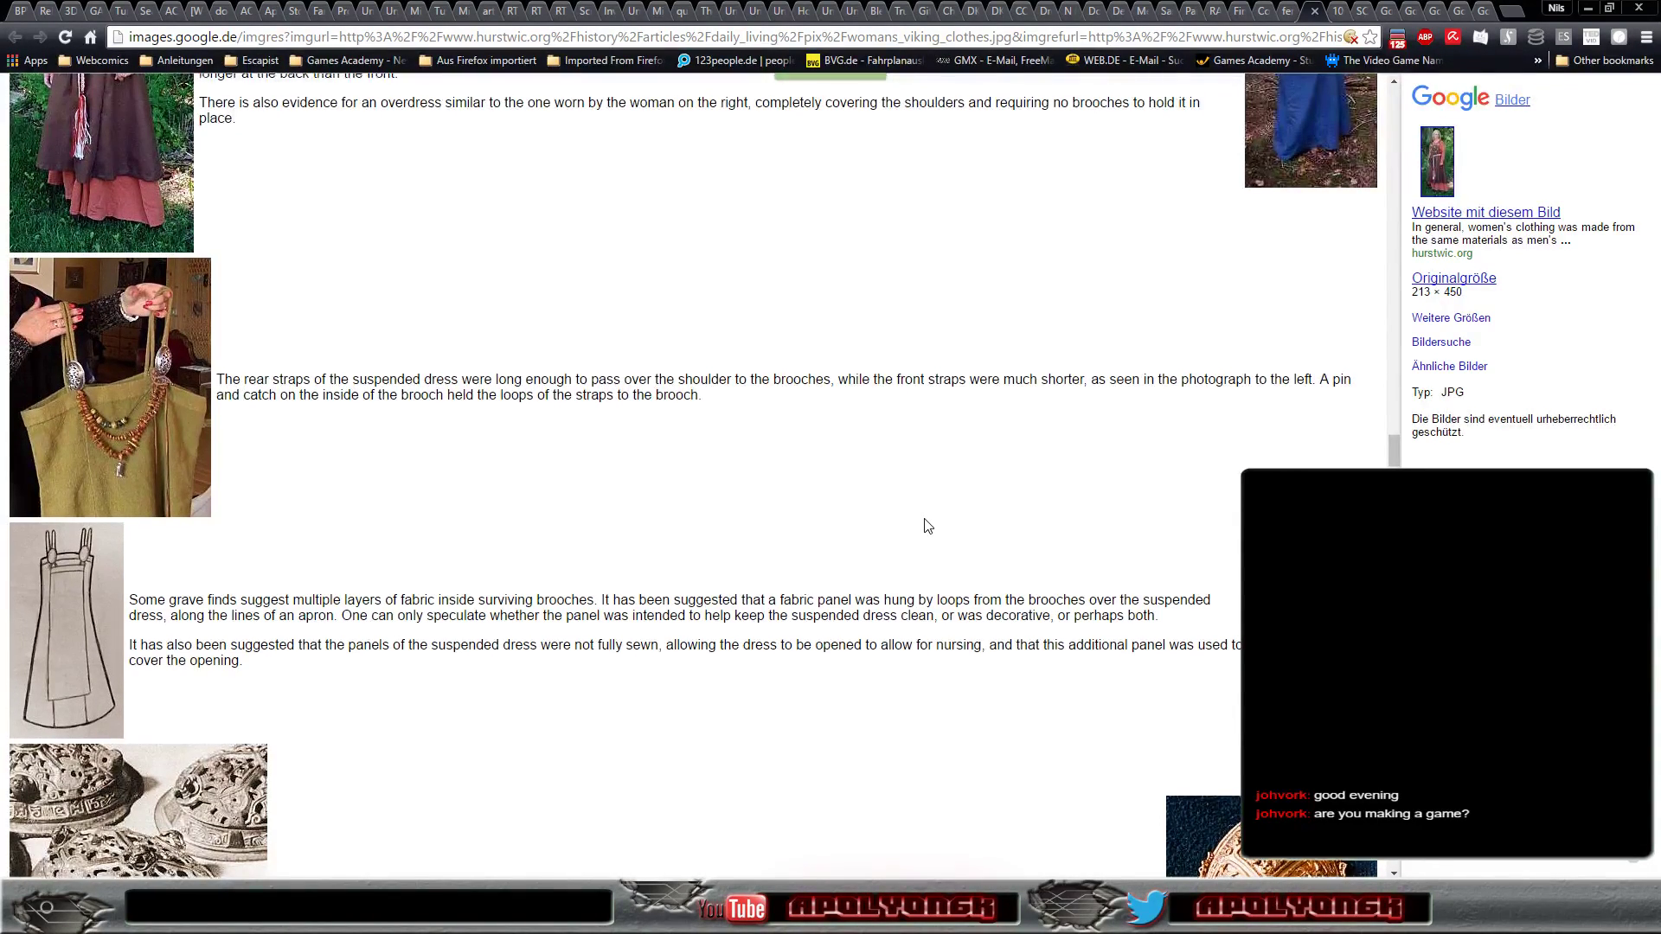
Scroll from brooches and beads through weaving and embroidery to the Hurstwic page footer.
{"action": "scroll", "coordinate": [922, 522], "scroll_direction": "down", "scroll_amount": 2}
{"action": "scroll", "coordinate": [890, 493], "scroll_direction": "down", "scroll_amount": 3}
{"action": "scroll", "coordinate": [869, 436], "scroll_direction": "down", "scroll_amount": 3}
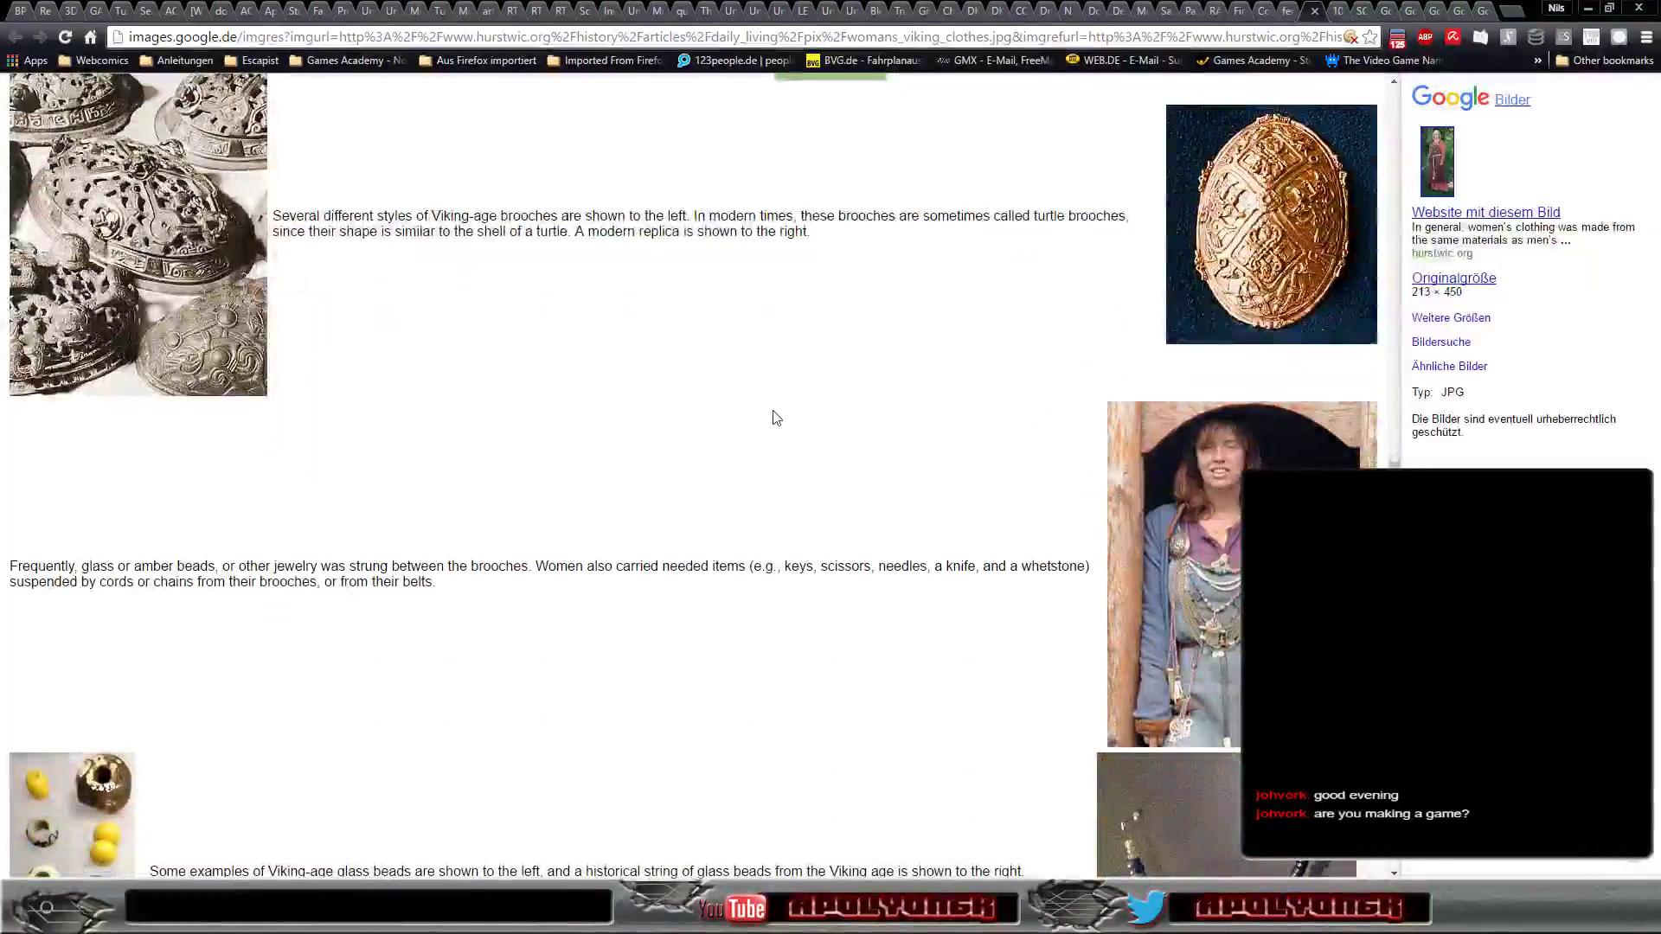
{"action": "scroll", "coordinate": [757, 386], "scroll_direction": "down", "scroll_amount": 3}
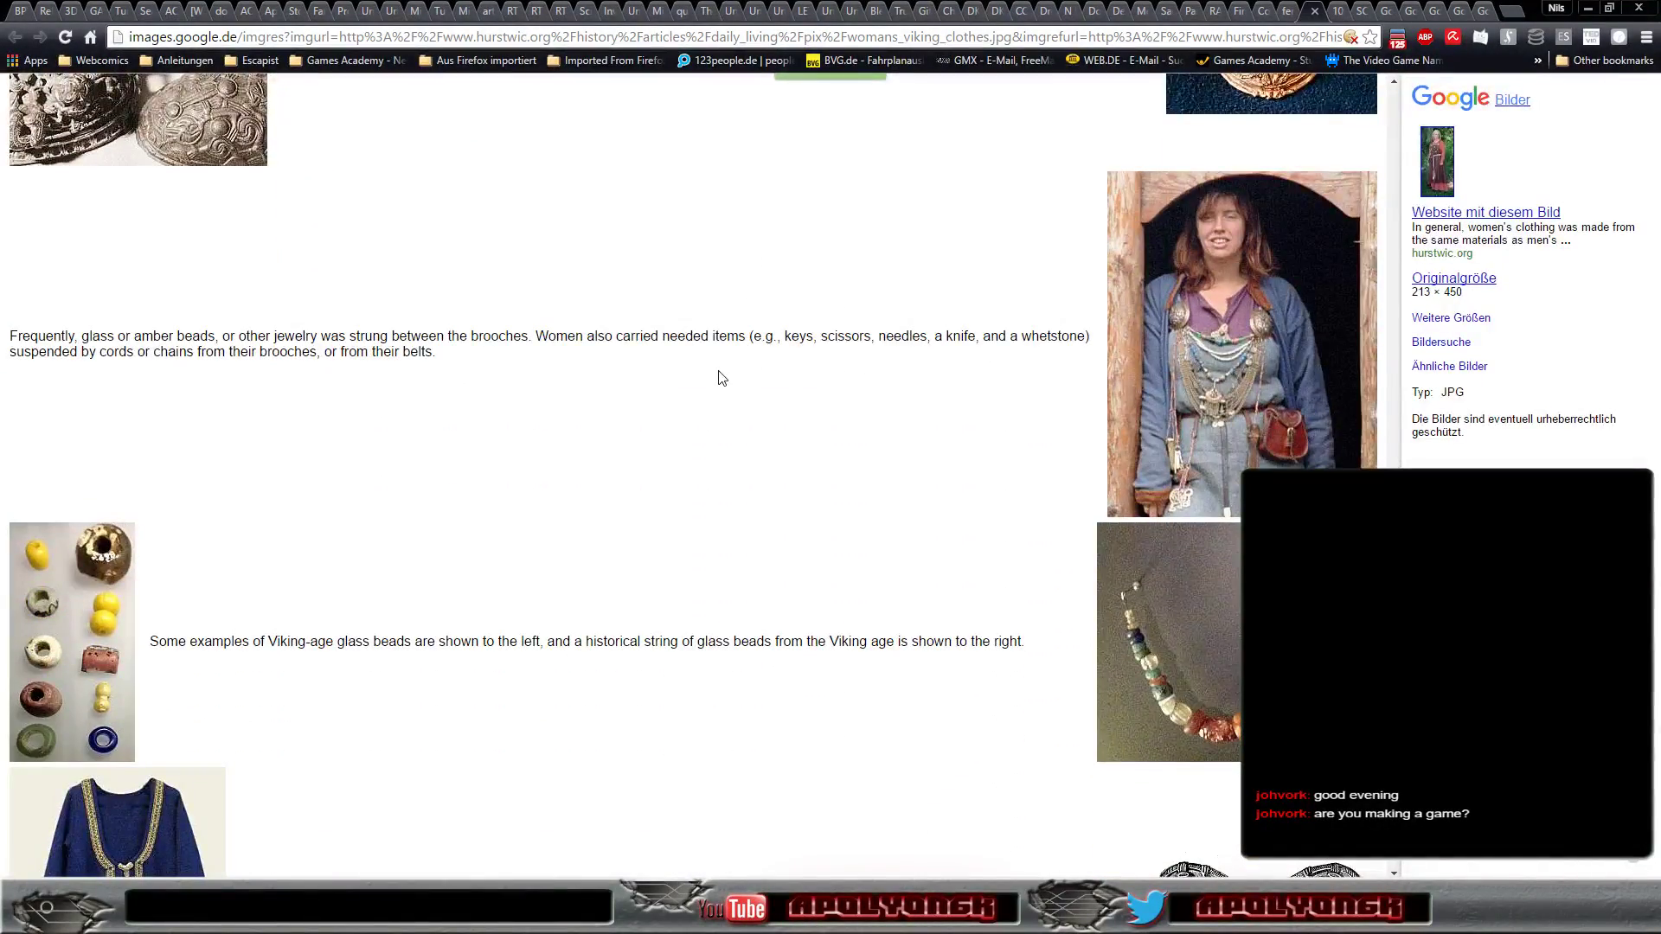
{"action": "scroll", "coordinate": [718, 378], "scroll_direction": "down", "scroll_amount": 3}
{"action": "scroll", "coordinate": [719, 375], "scroll_direction": "down", "scroll_amount": 3}
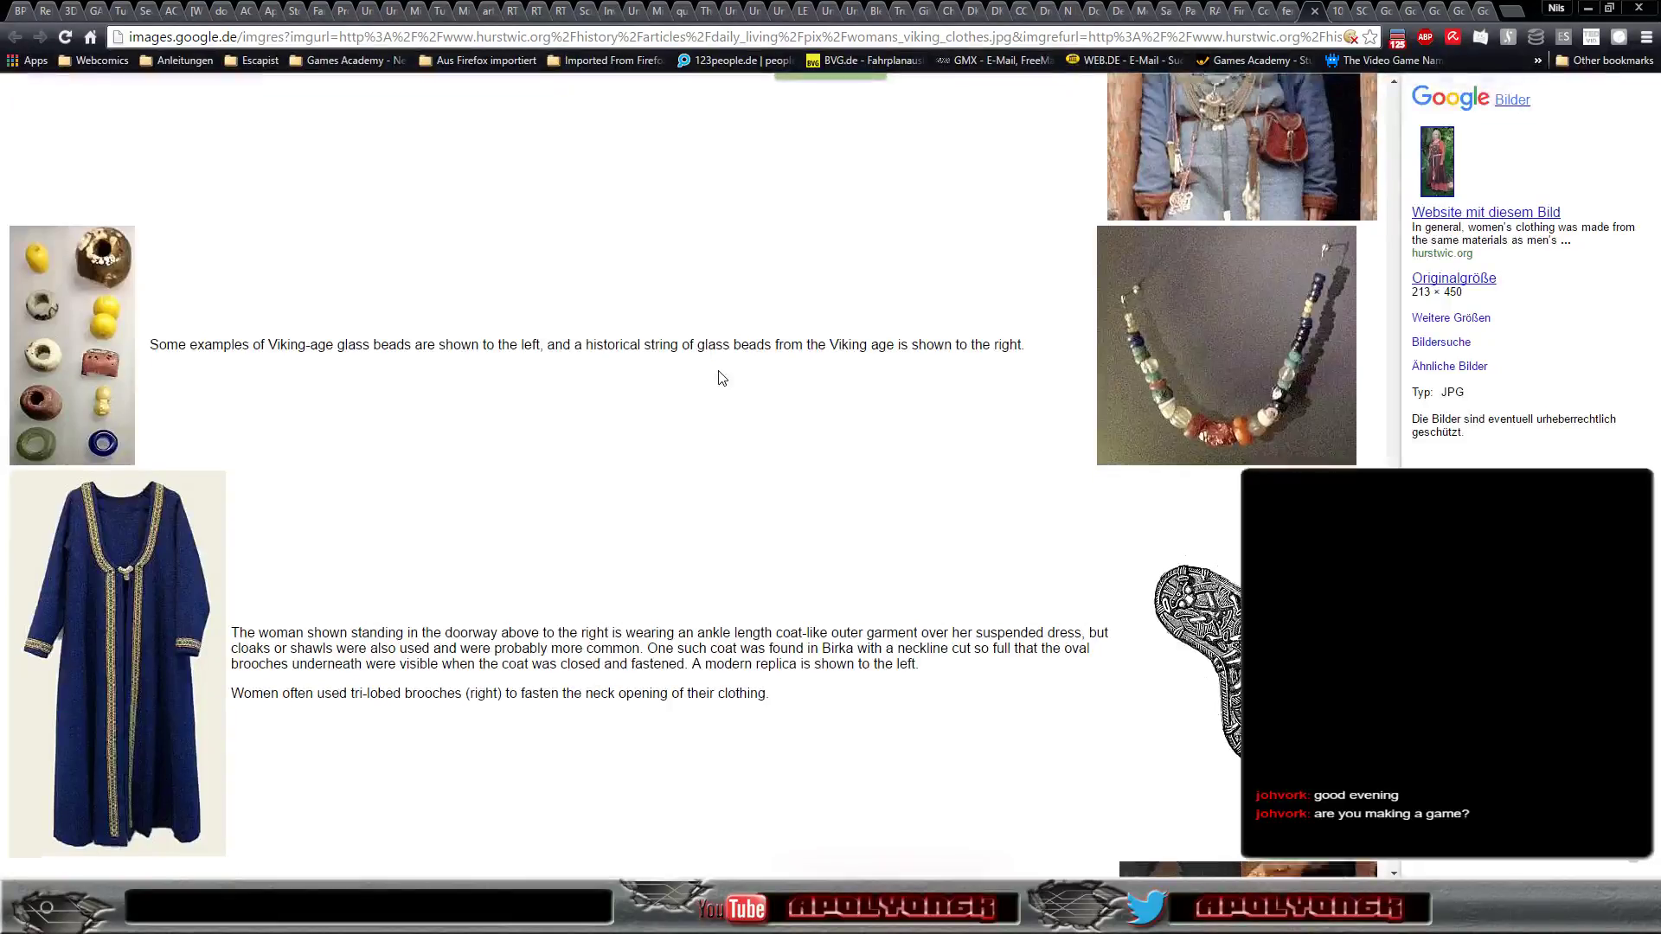
{"action": "scroll", "coordinate": [720, 374], "scroll_direction": "down", "scroll_amount": 3}
{"action": "scroll", "coordinate": [720, 377], "scroll_direction": "down", "scroll_amount": 3}
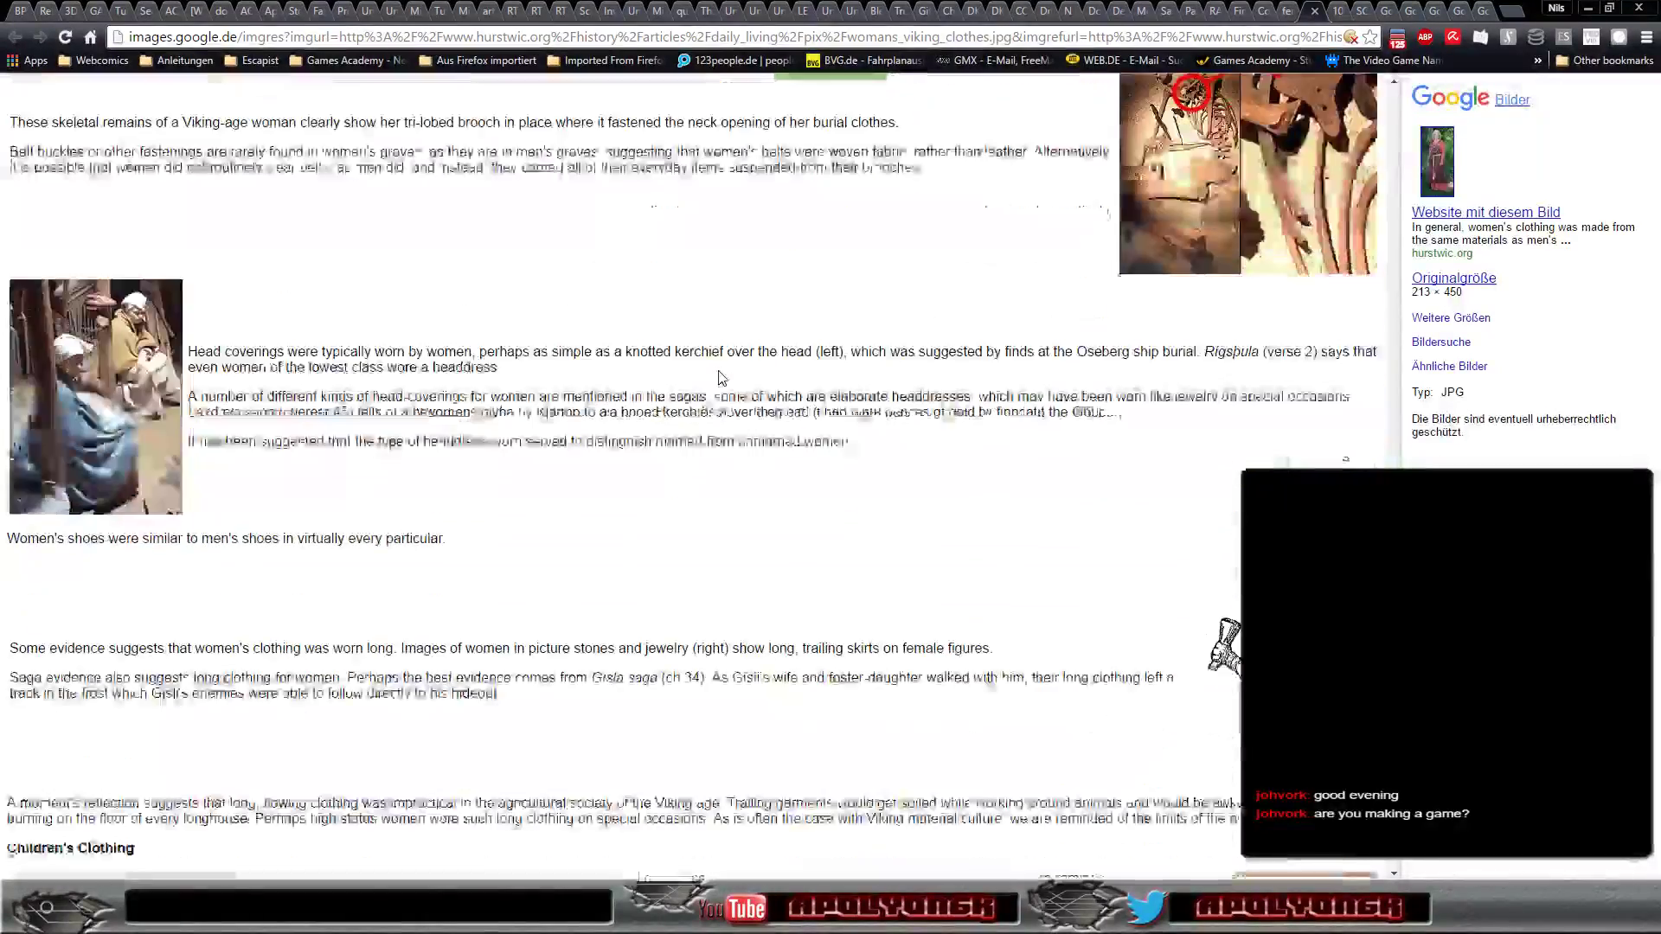
{"action": "scroll", "coordinate": [720, 378], "scroll_direction": "down", "scroll_amount": 3}
{"action": "scroll", "coordinate": [719, 378], "scroll_direction": "down", "scroll_amount": 3}
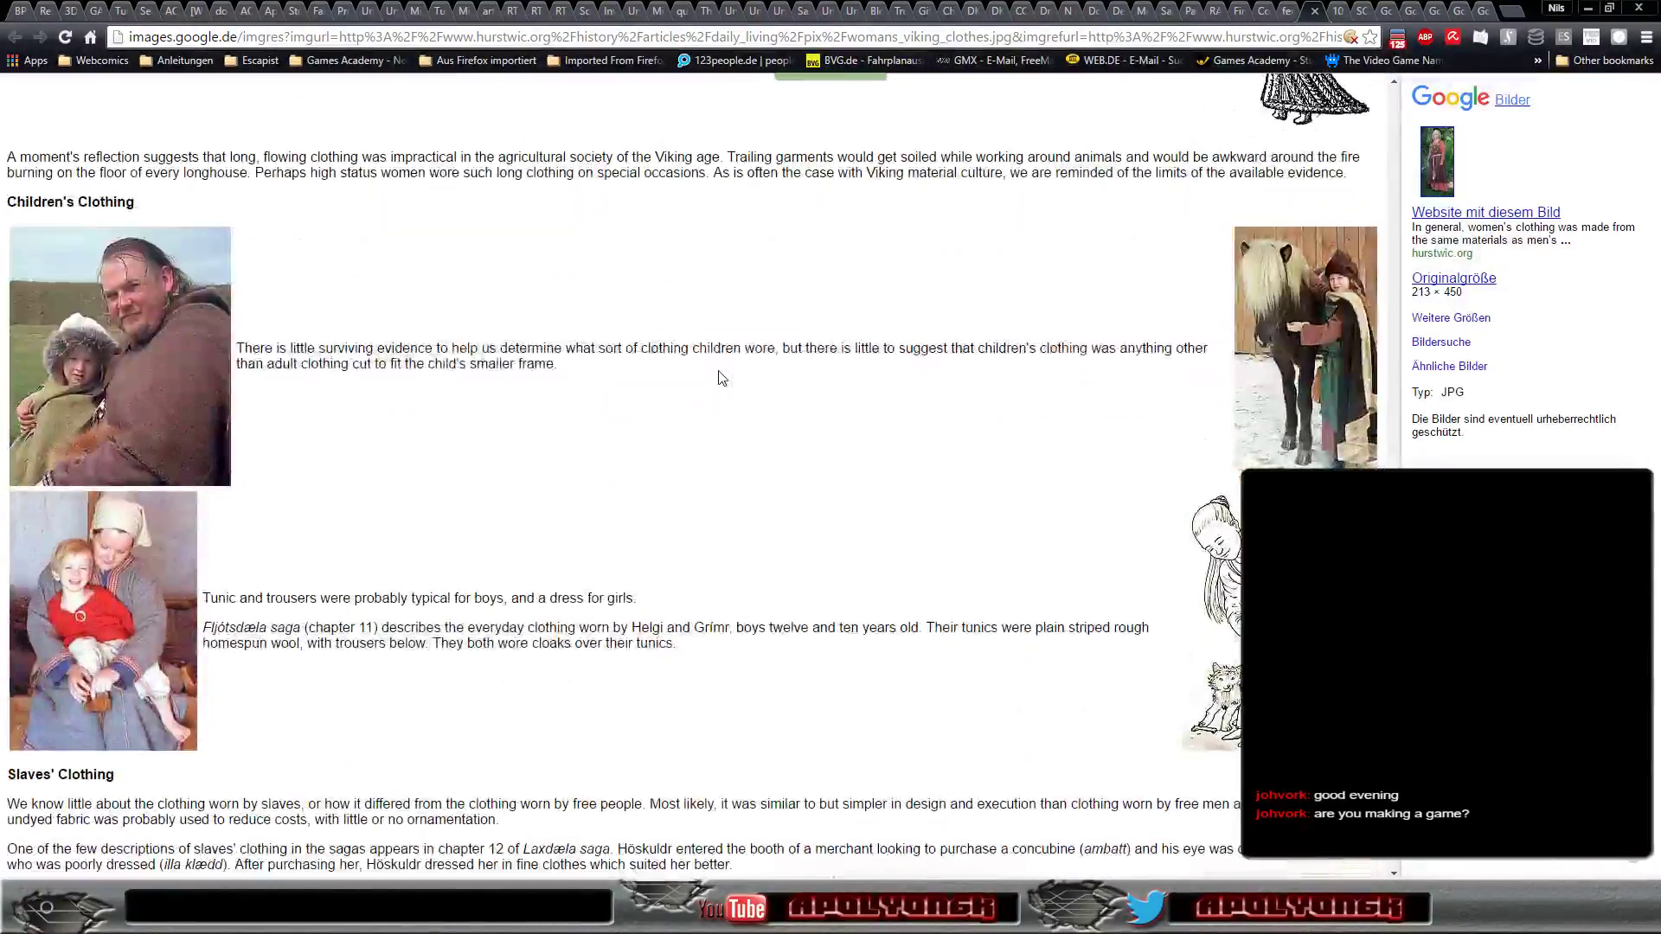
{"action": "scroll", "coordinate": [721, 378], "scroll_direction": "down", "scroll_amount": 3}
{"action": "scroll", "coordinate": [719, 378], "scroll_direction": "down", "scroll_amount": 3}
{"action": "scroll", "coordinate": [720, 378], "scroll_direction": "down", "scroll_amount": 3}
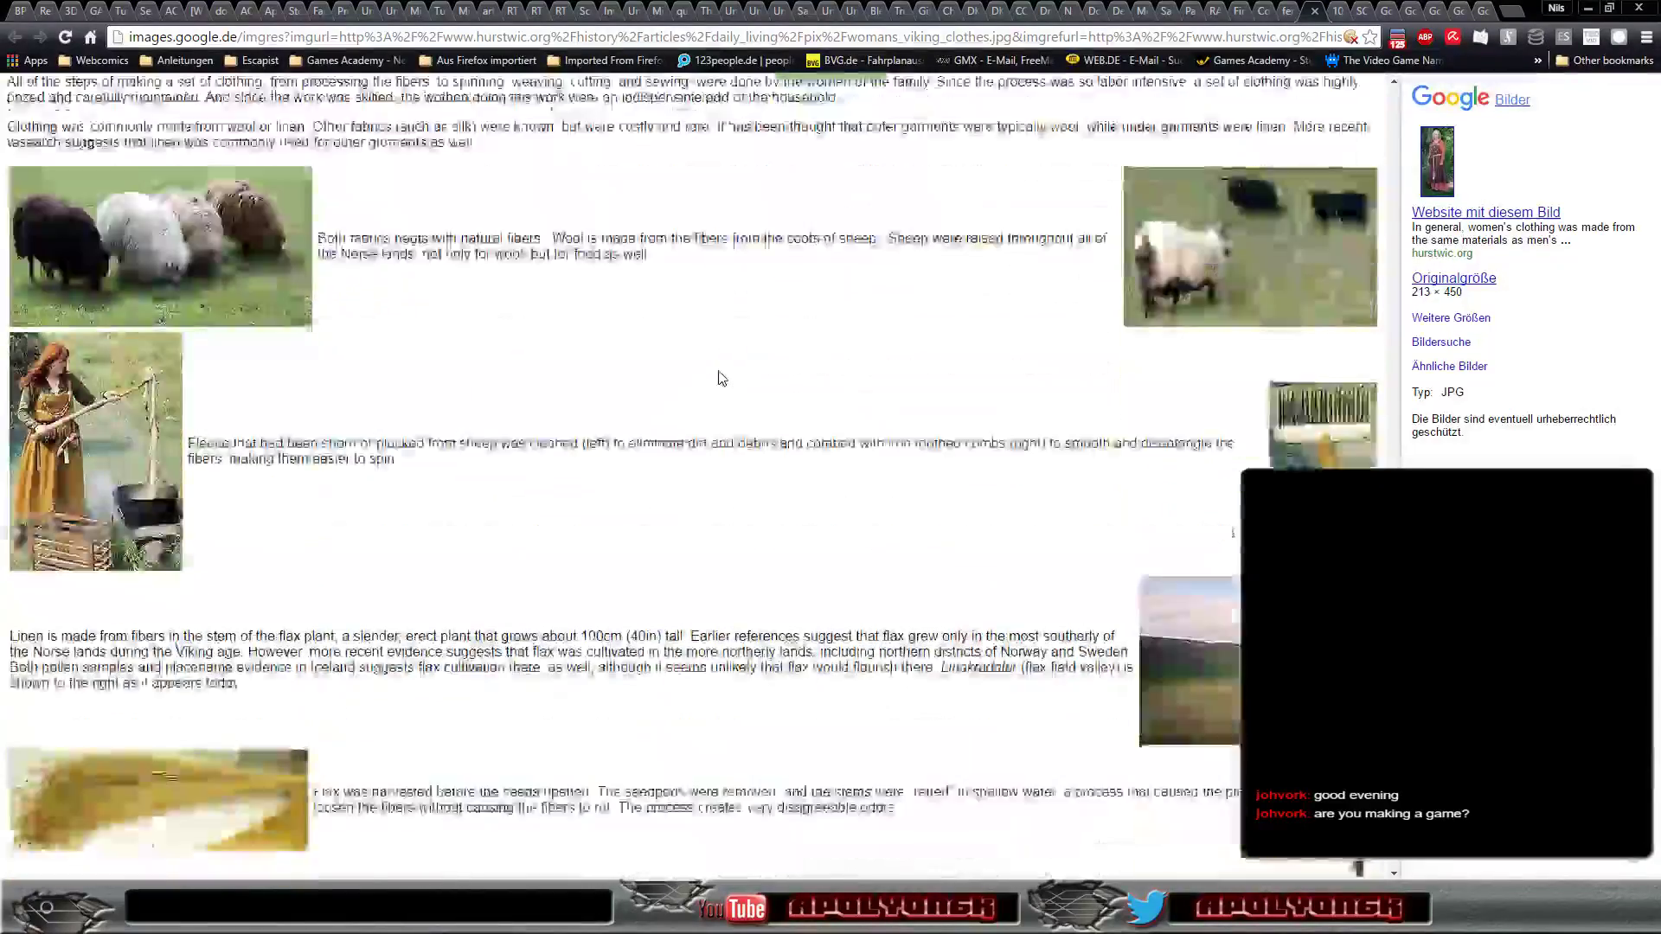
{"action": "scroll", "coordinate": [720, 378], "scroll_direction": "down", "scroll_amount": 3}
{"action": "scroll", "coordinate": [720, 378], "scroll_direction": "down", "scroll_amount": 3}
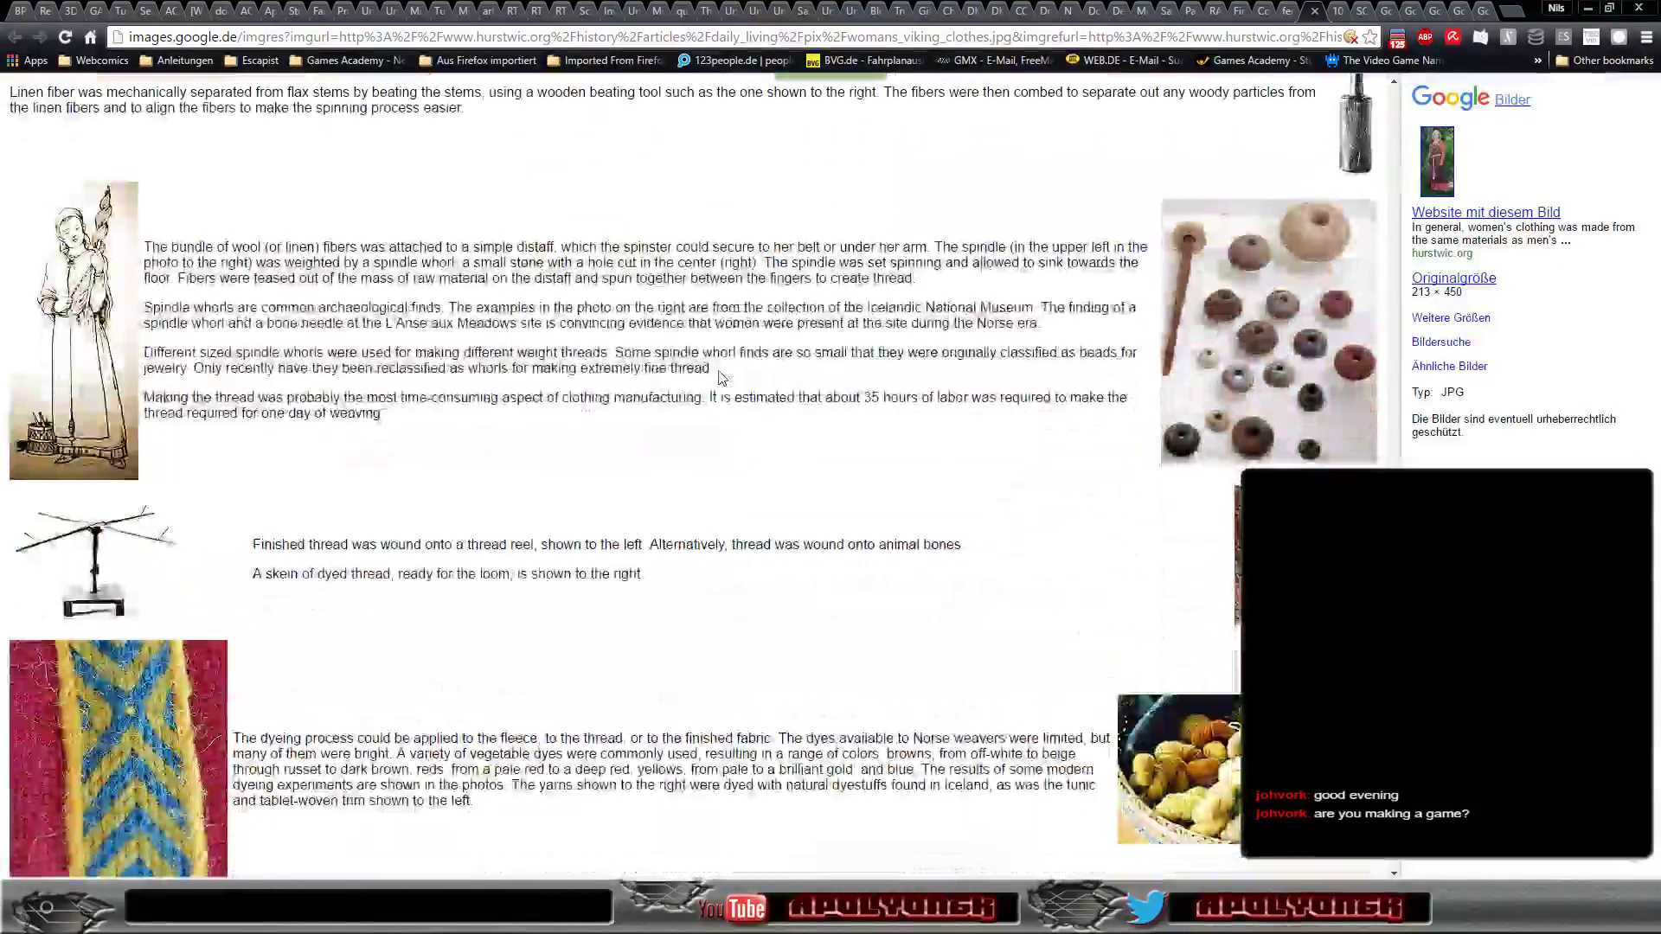
{"action": "scroll", "coordinate": [718, 377], "scroll_direction": "down", "scroll_amount": 3}
{"action": "scroll", "coordinate": [718, 378], "scroll_direction": "down", "scroll_amount": 3}
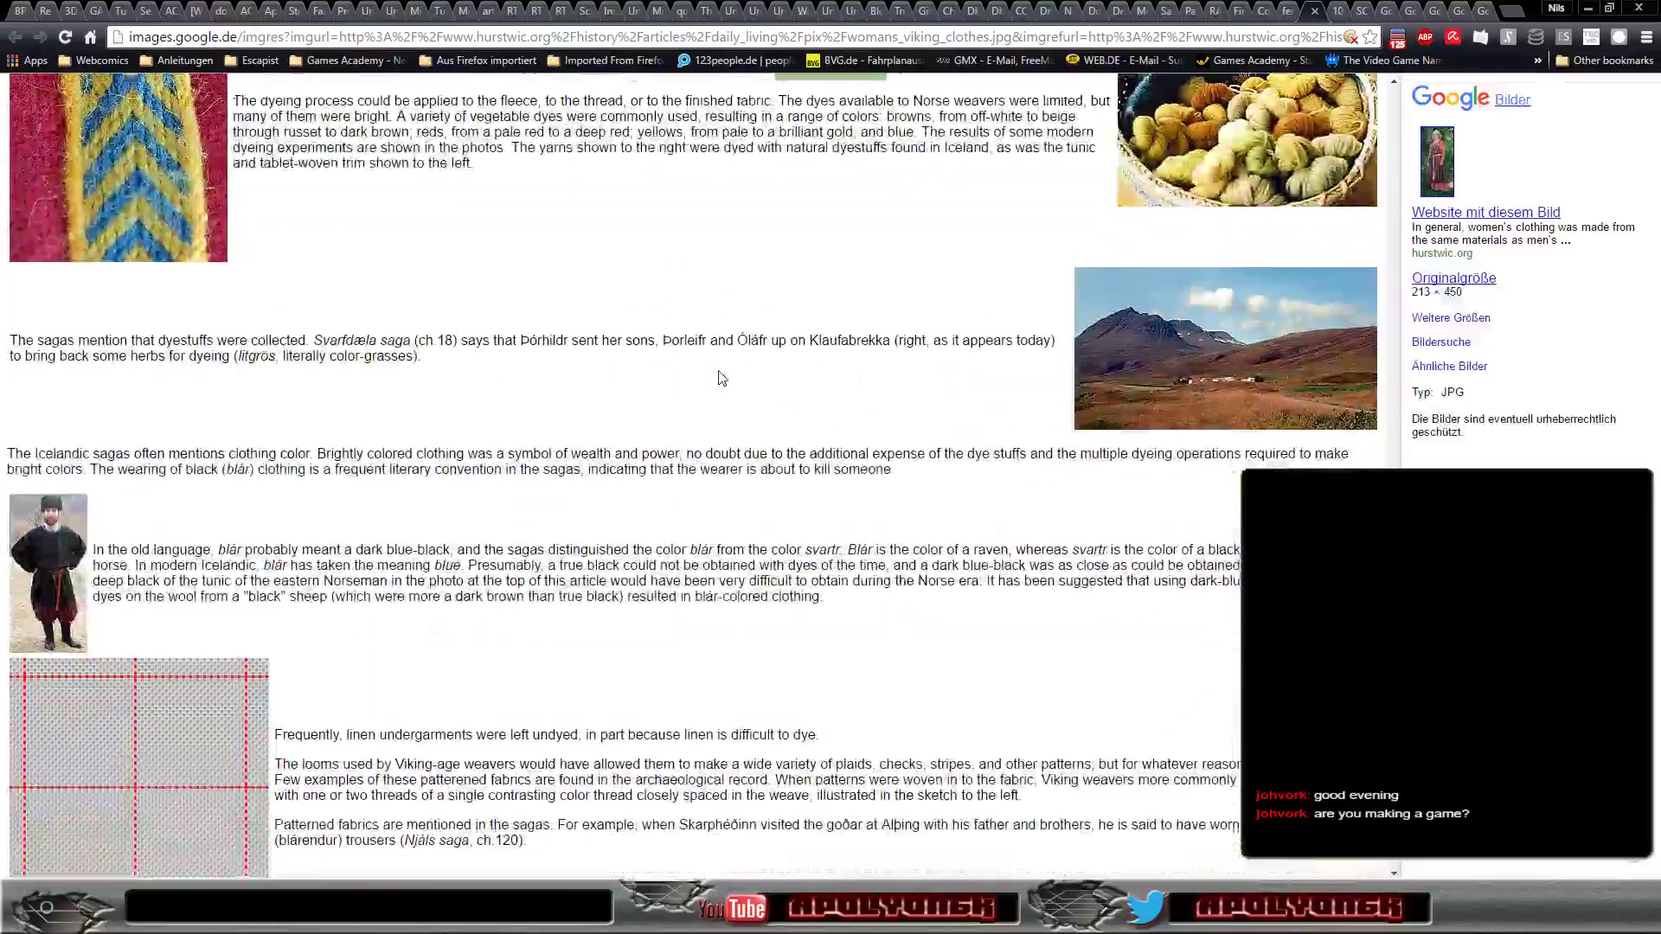
{"action": "scroll", "coordinate": [718, 378], "scroll_direction": "down", "scroll_amount": 3}
{"action": "scroll", "coordinate": [718, 378], "scroll_direction": "down", "scroll_amount": 3}
{"action": "scroll", "coordinate": [717, 378], "scroll_direction": "down", "scroll_amount": 3}
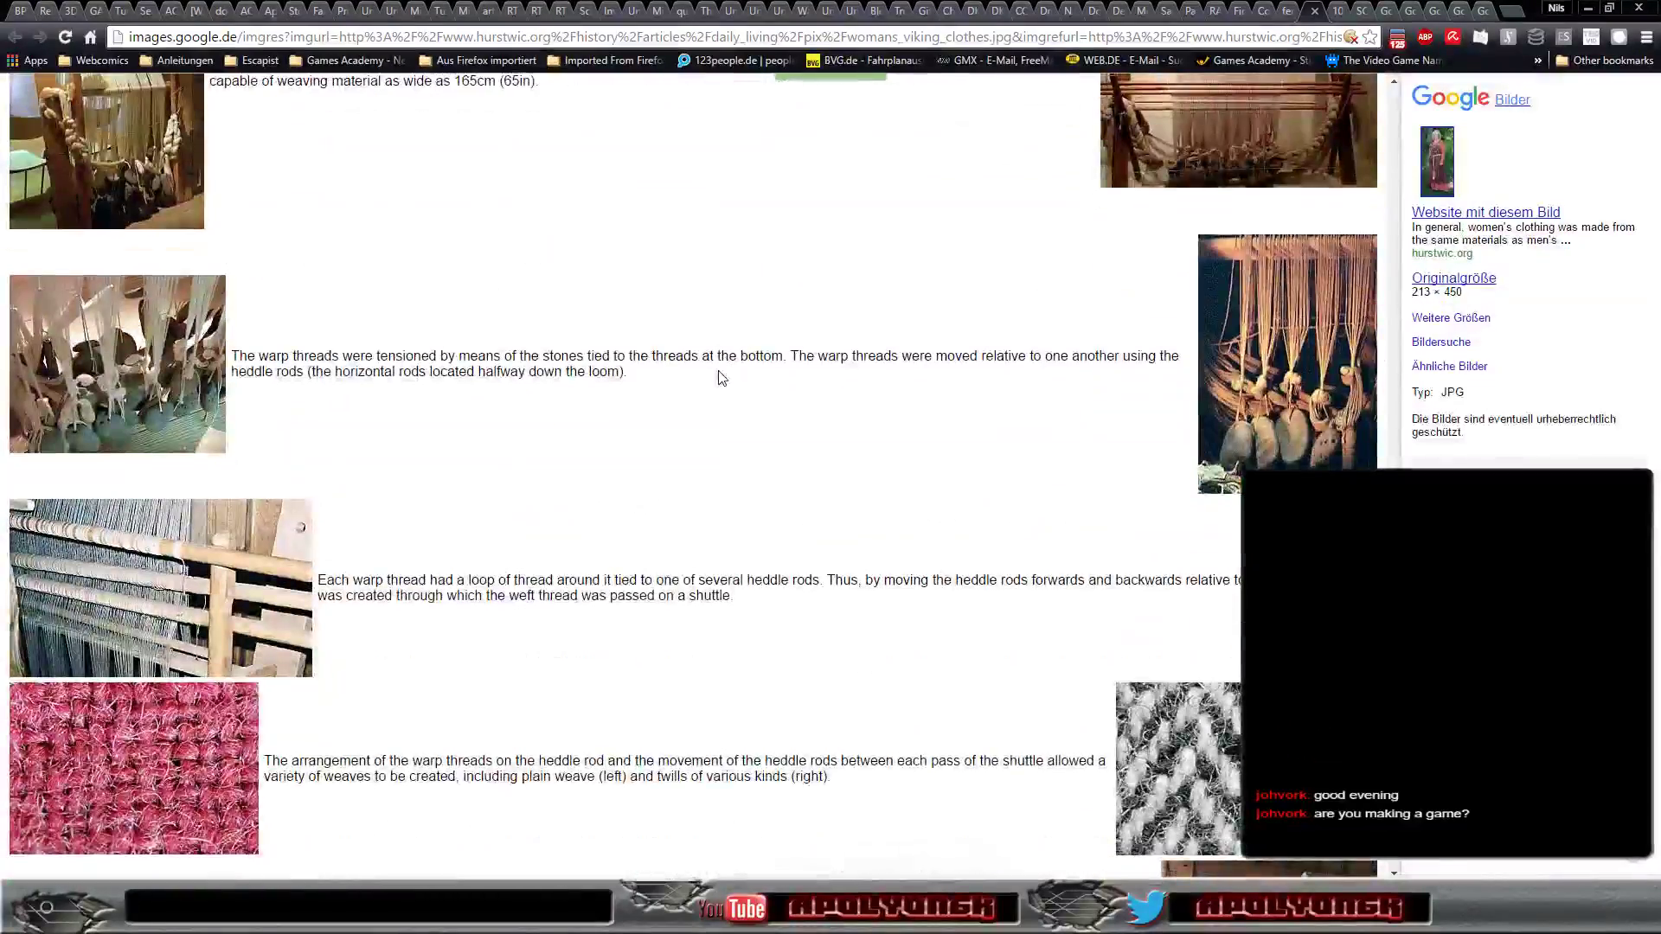
{"action": "scroll", "coordinate": [717, 378], "scroll_direction": "down", "scroll_amount": 3}
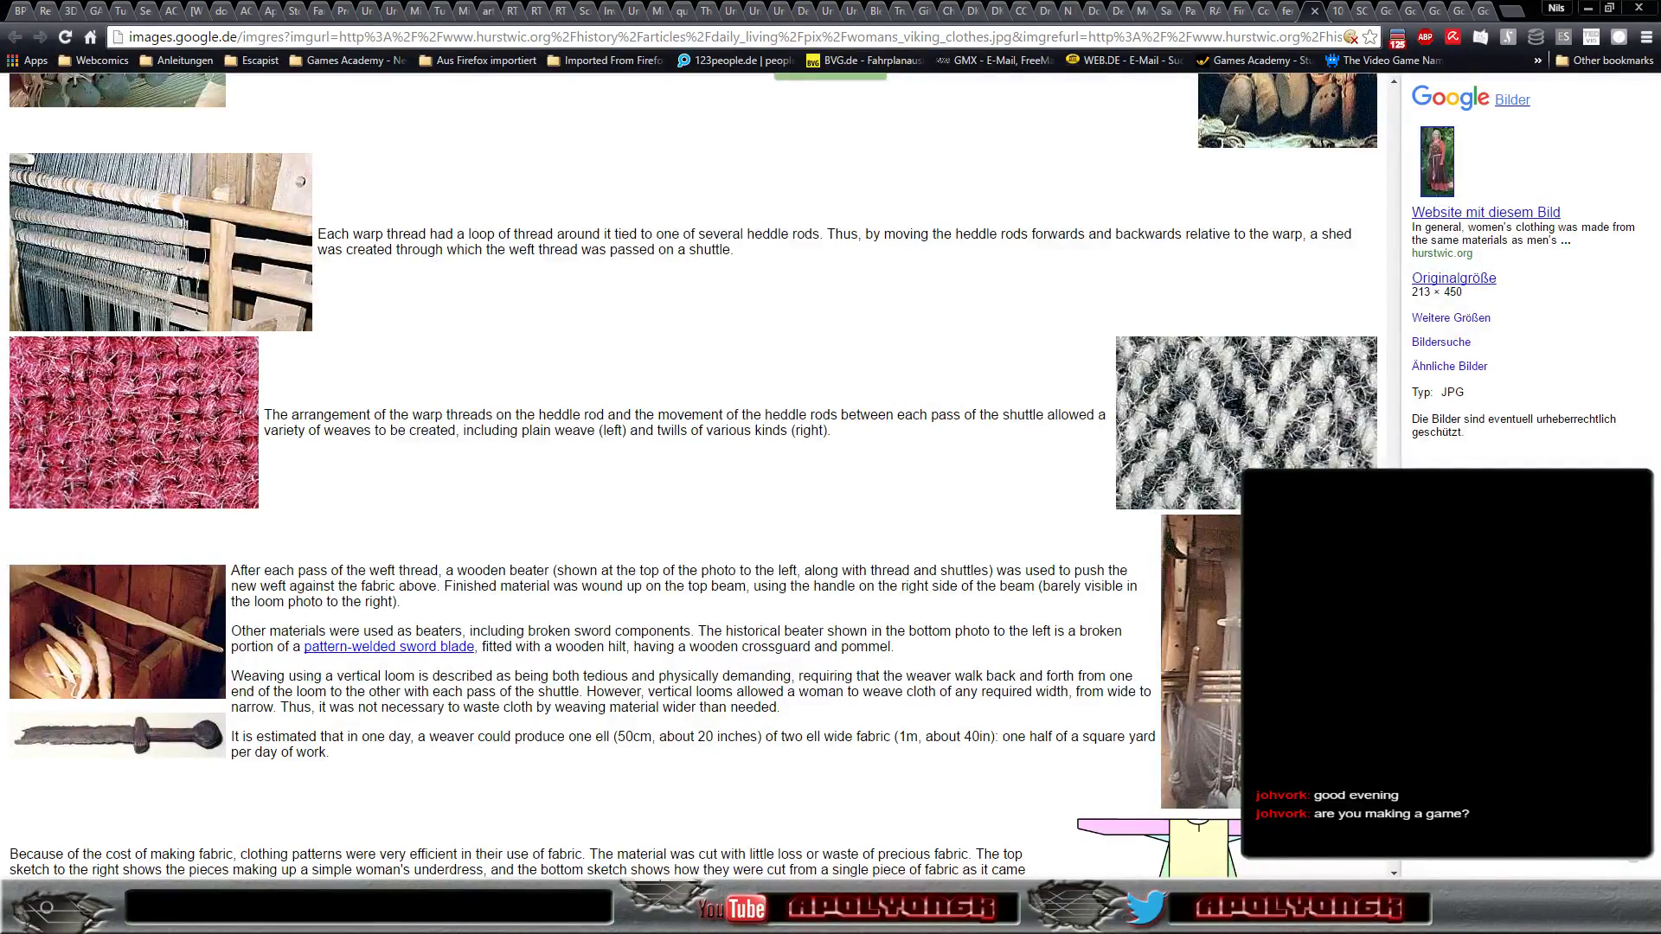
{"action": "scroll", "coordinate": [692, 476], "scroll_direction": "up", "scroll_amount": 3}
{"action": "scroll", "coordinate": [692, 476], "scroll_direction": "down", "scroll_amount": 4}
{"action": "scroll", "coordinate": [692, 475], "scroll_direction": "down", "scroll_amount": 2}
{"action": "scroll", "coordinate": [692, 476], "scroll_direction": "down", "scroll_amount": 2}
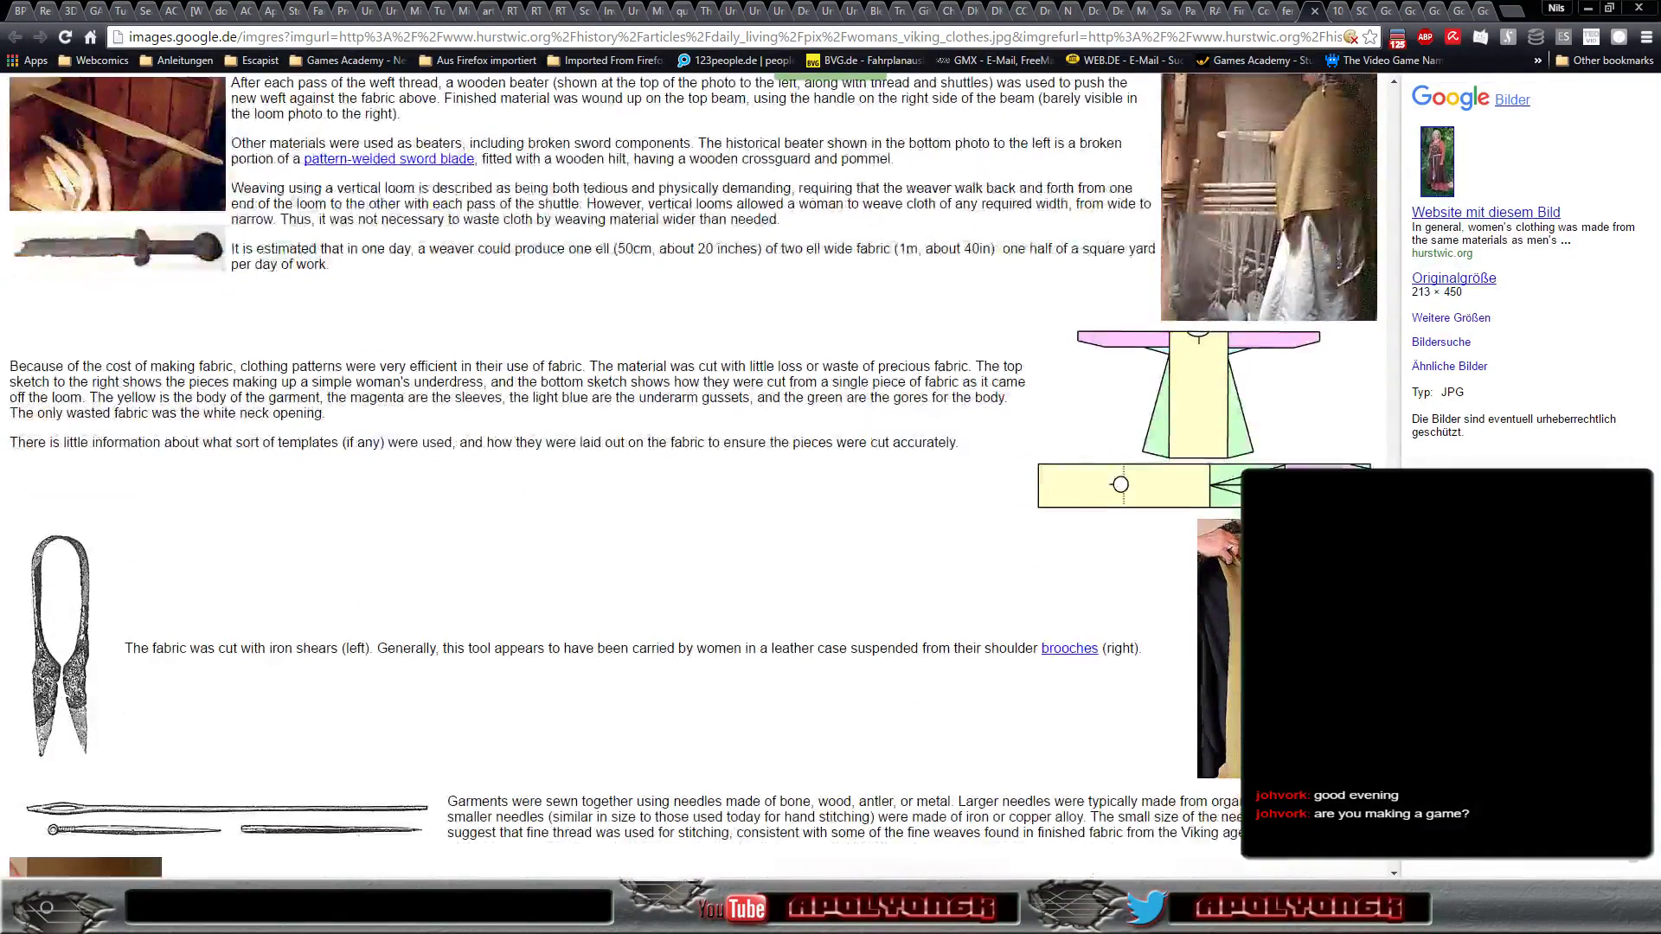
{"action": "scroll", "coordinate": [692, 476], "scroll_direction": "down", "scroll_amount": 5}
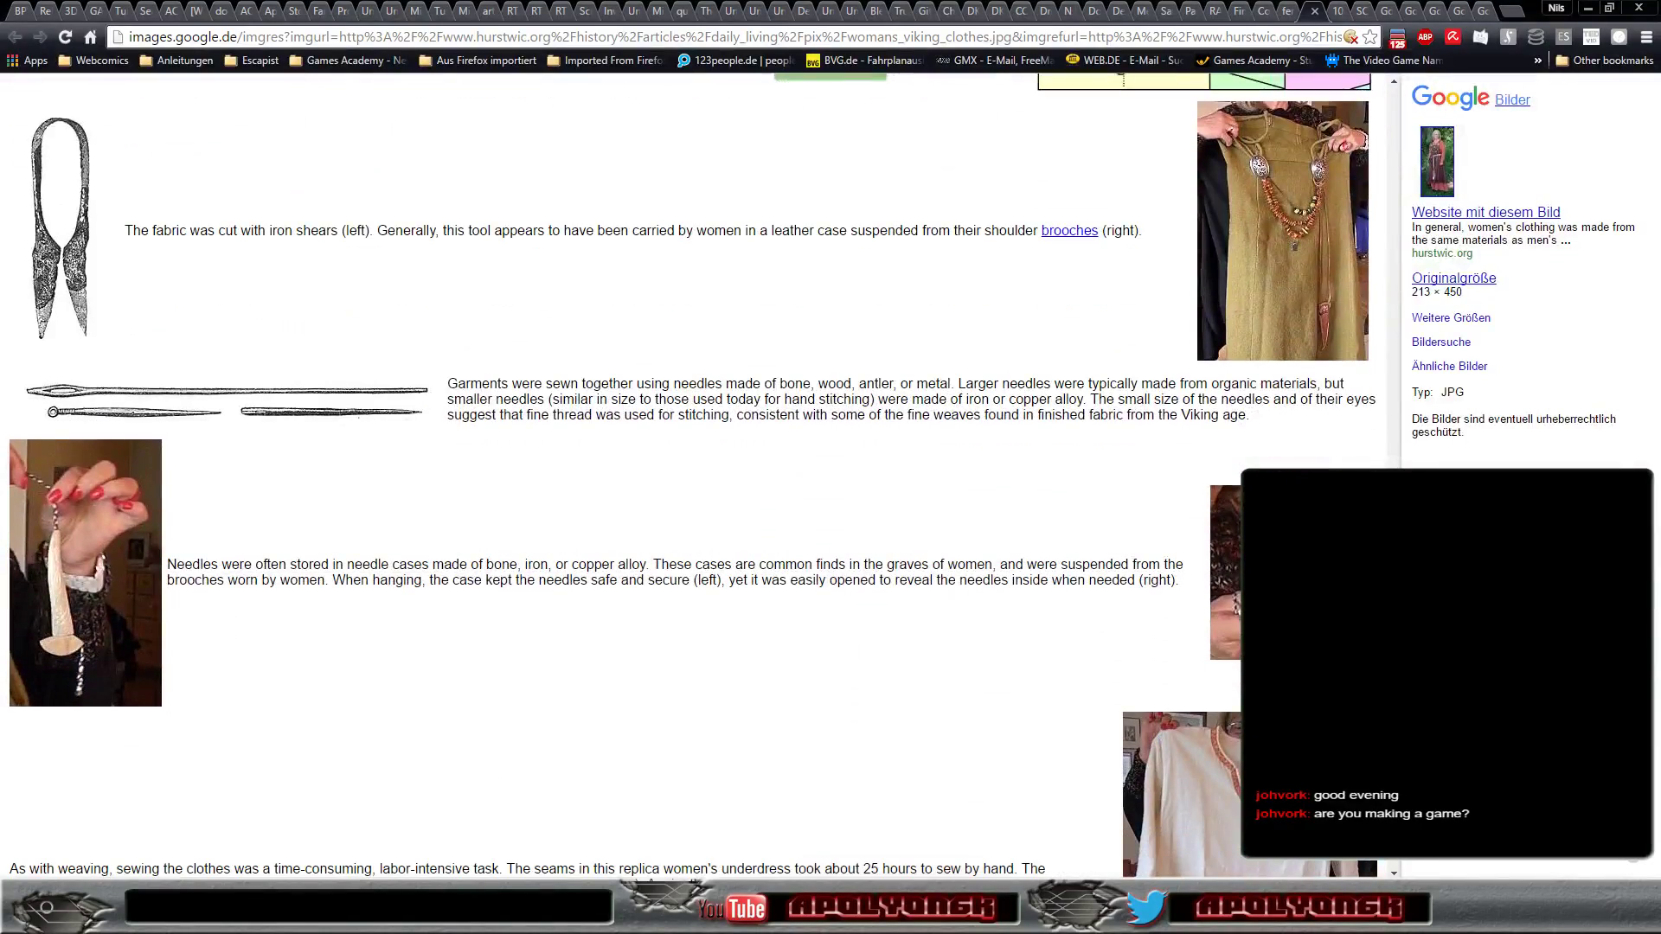
{"action": "scroll", "coordinate": [692, 475], "scroll_direction": "down", "scroll_amount": 2}
{"action": "scroll", "coordinate": [691, 475], "scroll_direction": "down", "scroll_amount": 2}
{"action": "scroll", "coordinate": [692, 475], "scroll_direction": "down", "scroll_amount": 1}
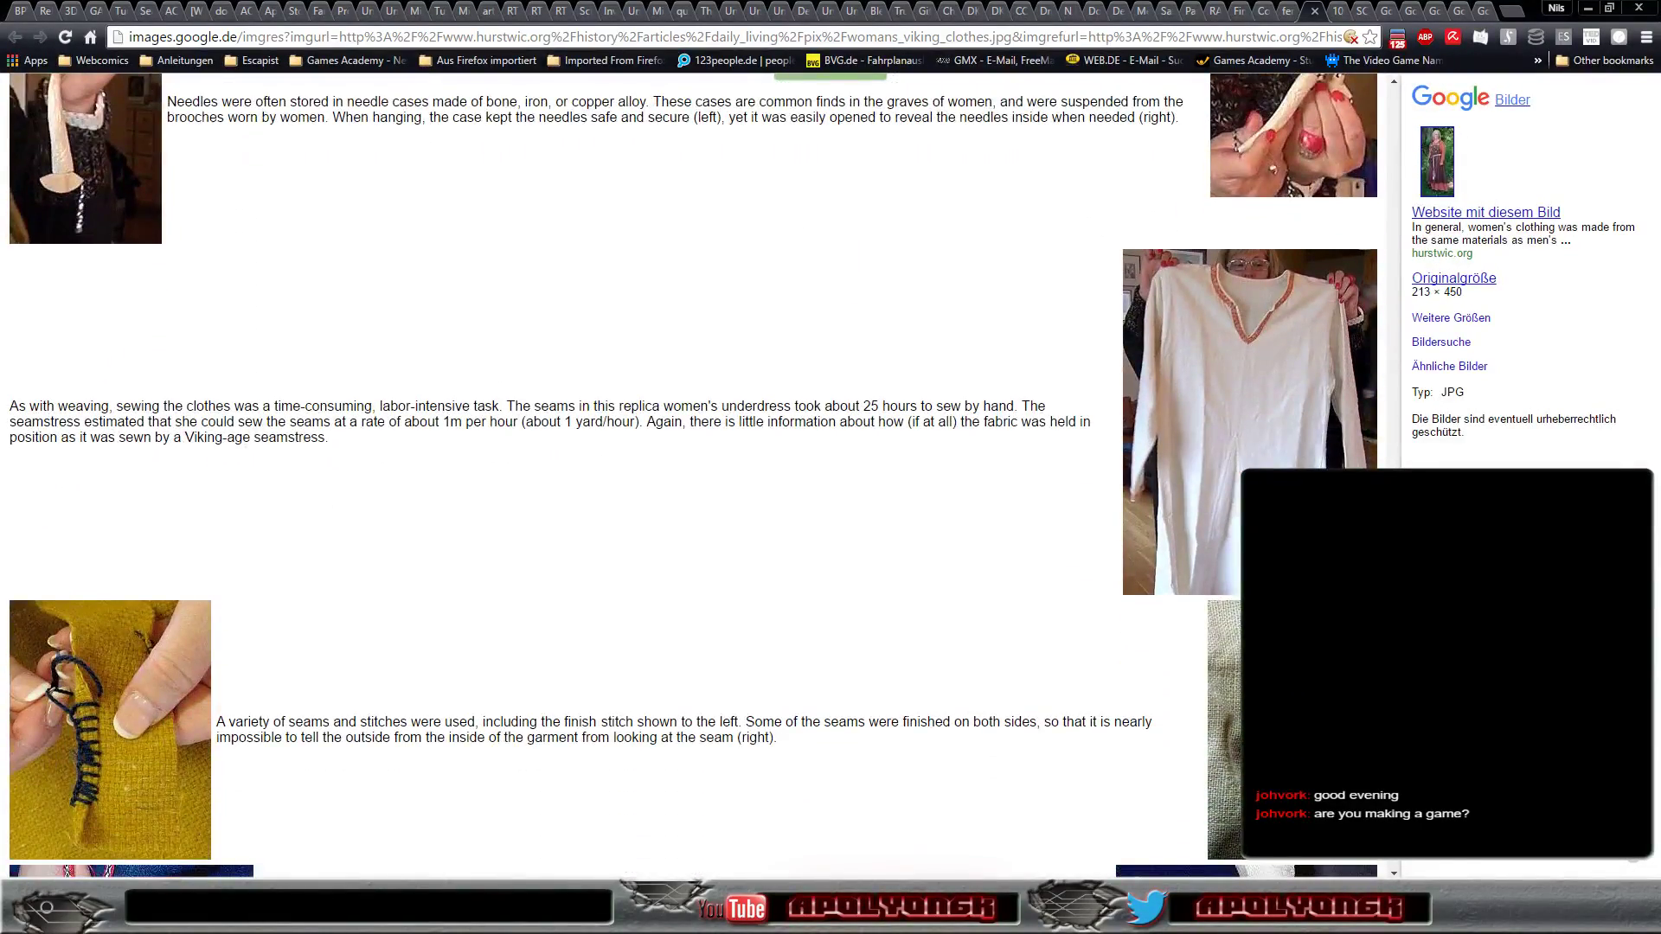
{"action": "scroll", "coordinate": [691, 475], "scroll_direction": "down", "scroll_amount": 1}
{"action": "scroll", "coordinate": [692, 476], "scroll_direction": "down", "scroll_amount": 3}
{"action": "scroll", "coordinate": [692, 475], "scroll_direction": "down", "scroll_amount": 2}
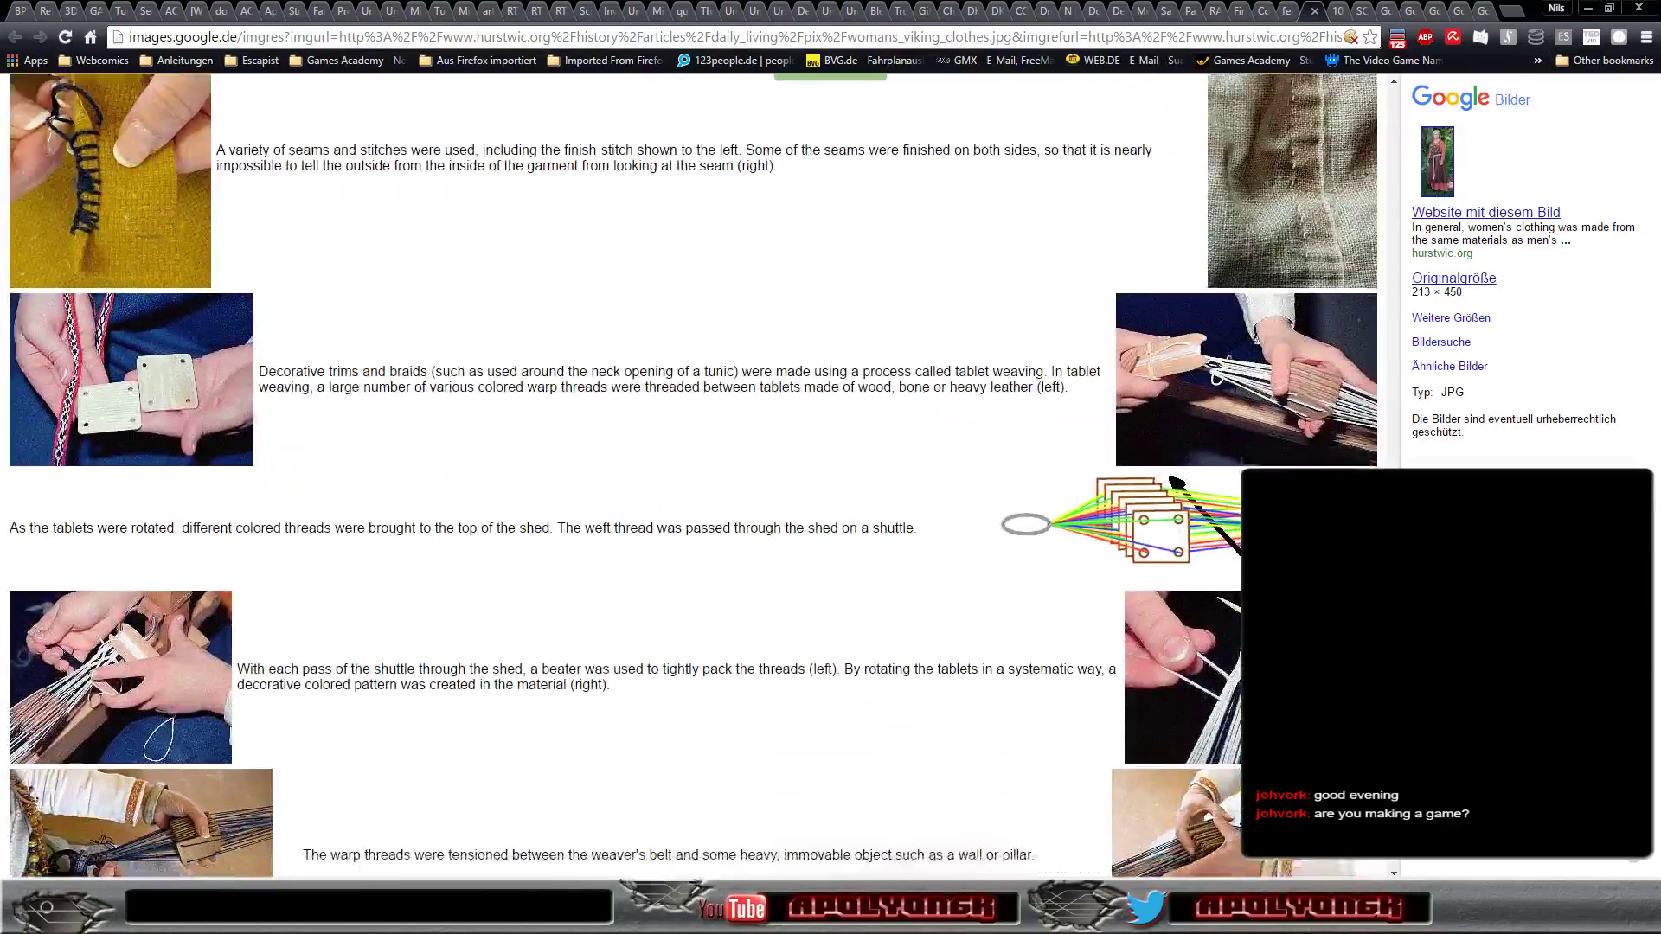
{"action": "scroll", "coordinate": [692, 476], "scroll_direction": "down", "scroll_amount": 2}
{"action": "scroll", "coordinate": [692, 476], "scroll_direction": "down", "scroll_amount": 3}
{"action": "scroll", "coordinate": [692, 476], "scroll_direction": "down", "scroll_amount": 3}
{"action": "scroll", "coordinate": [692, 476], "scroll_direction": "down", "scroll_amount": 2}
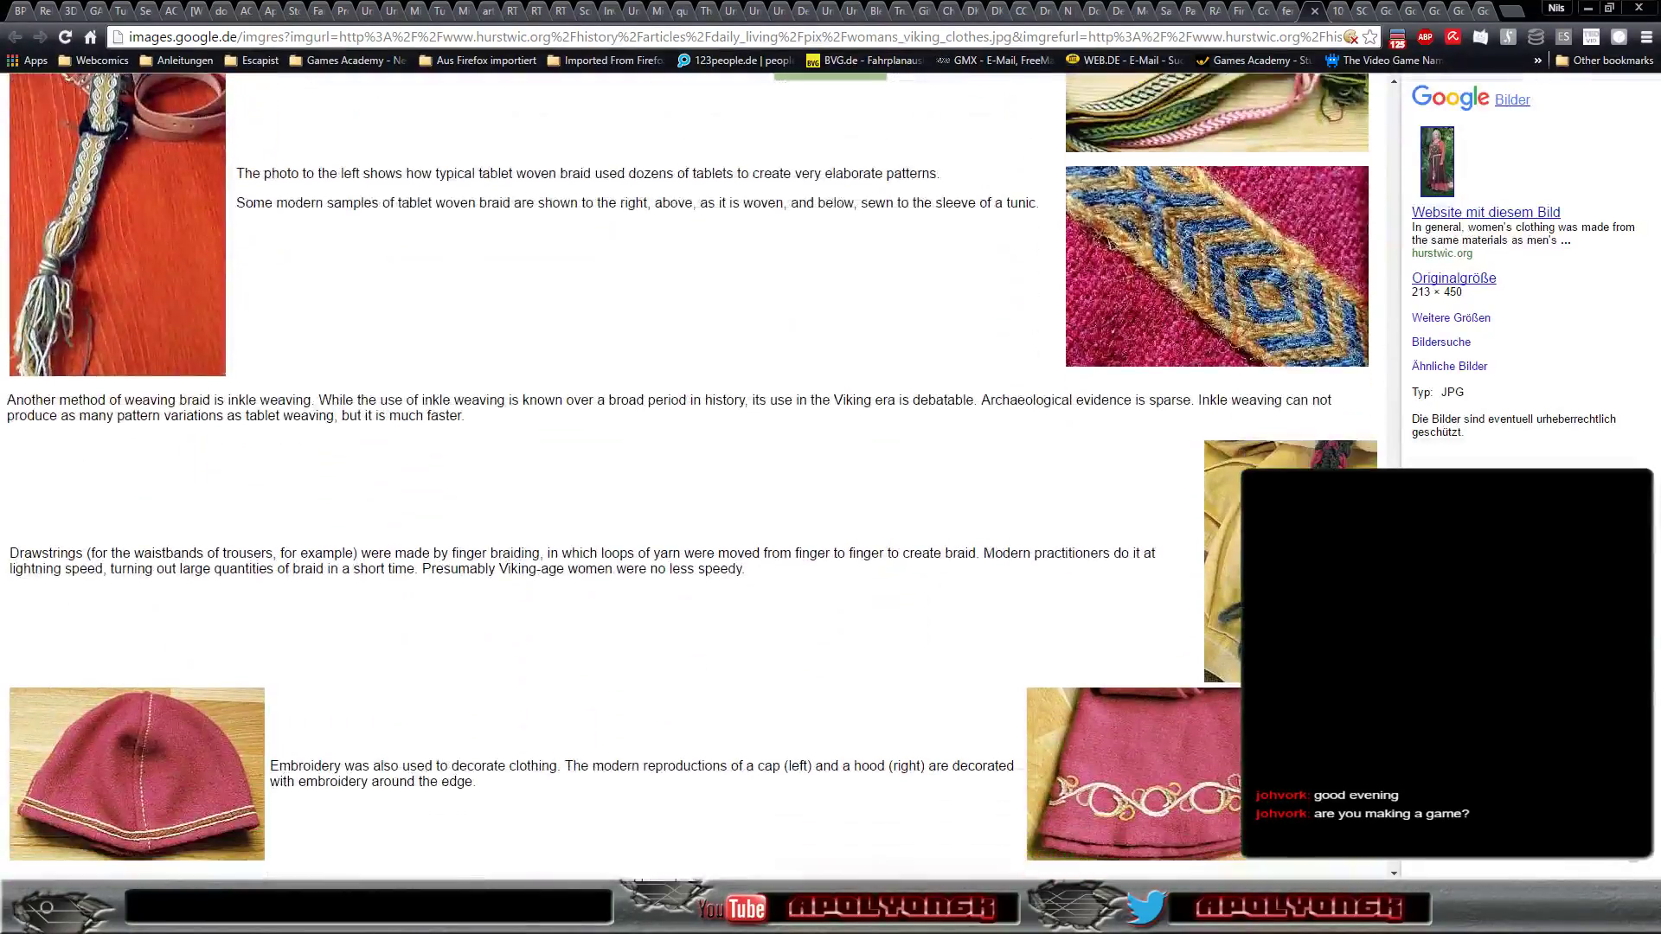
{"action": "scroll", "coordinate": [692, 476], "scroll_direction": "down", "scroll_amount": 2}
{"action": "scroll", "coordinate": [692, 475], "scroll_direction": "down", "scroll_amount": 1}
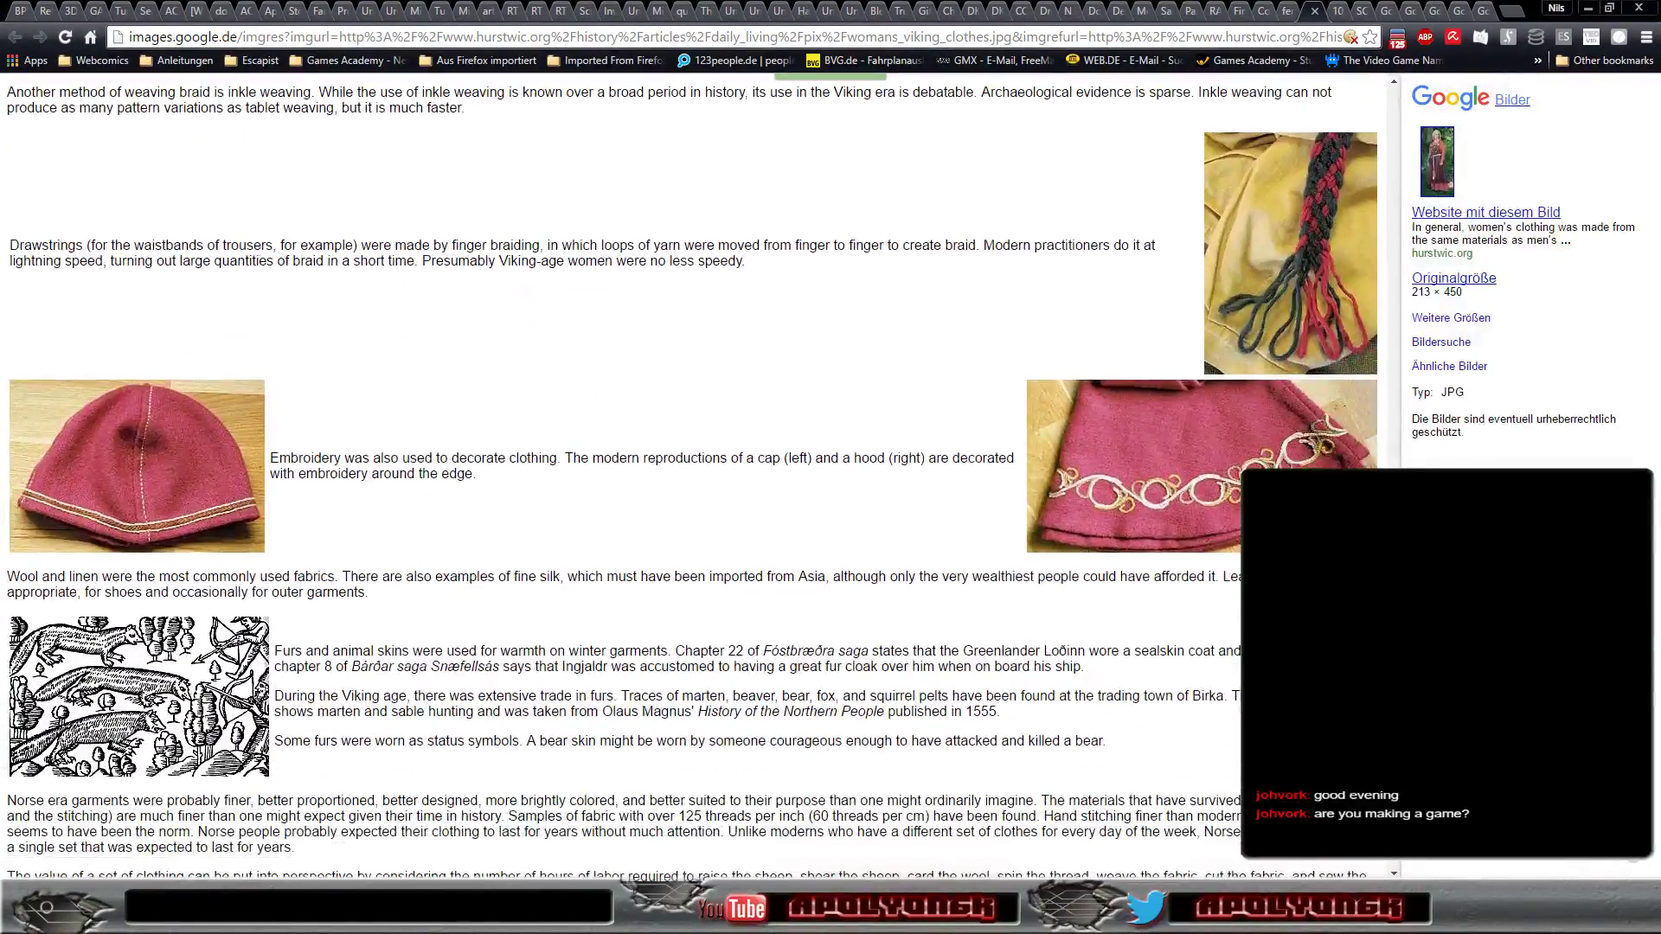
{"action": "scroll", "coordinate": [691, 475], "scroll_direction": "down", "scroll_amount": 2}
{"action": "scroll", "coordinate": [692, 475], "scroll_direction": "down", "scroll_amount": 4}
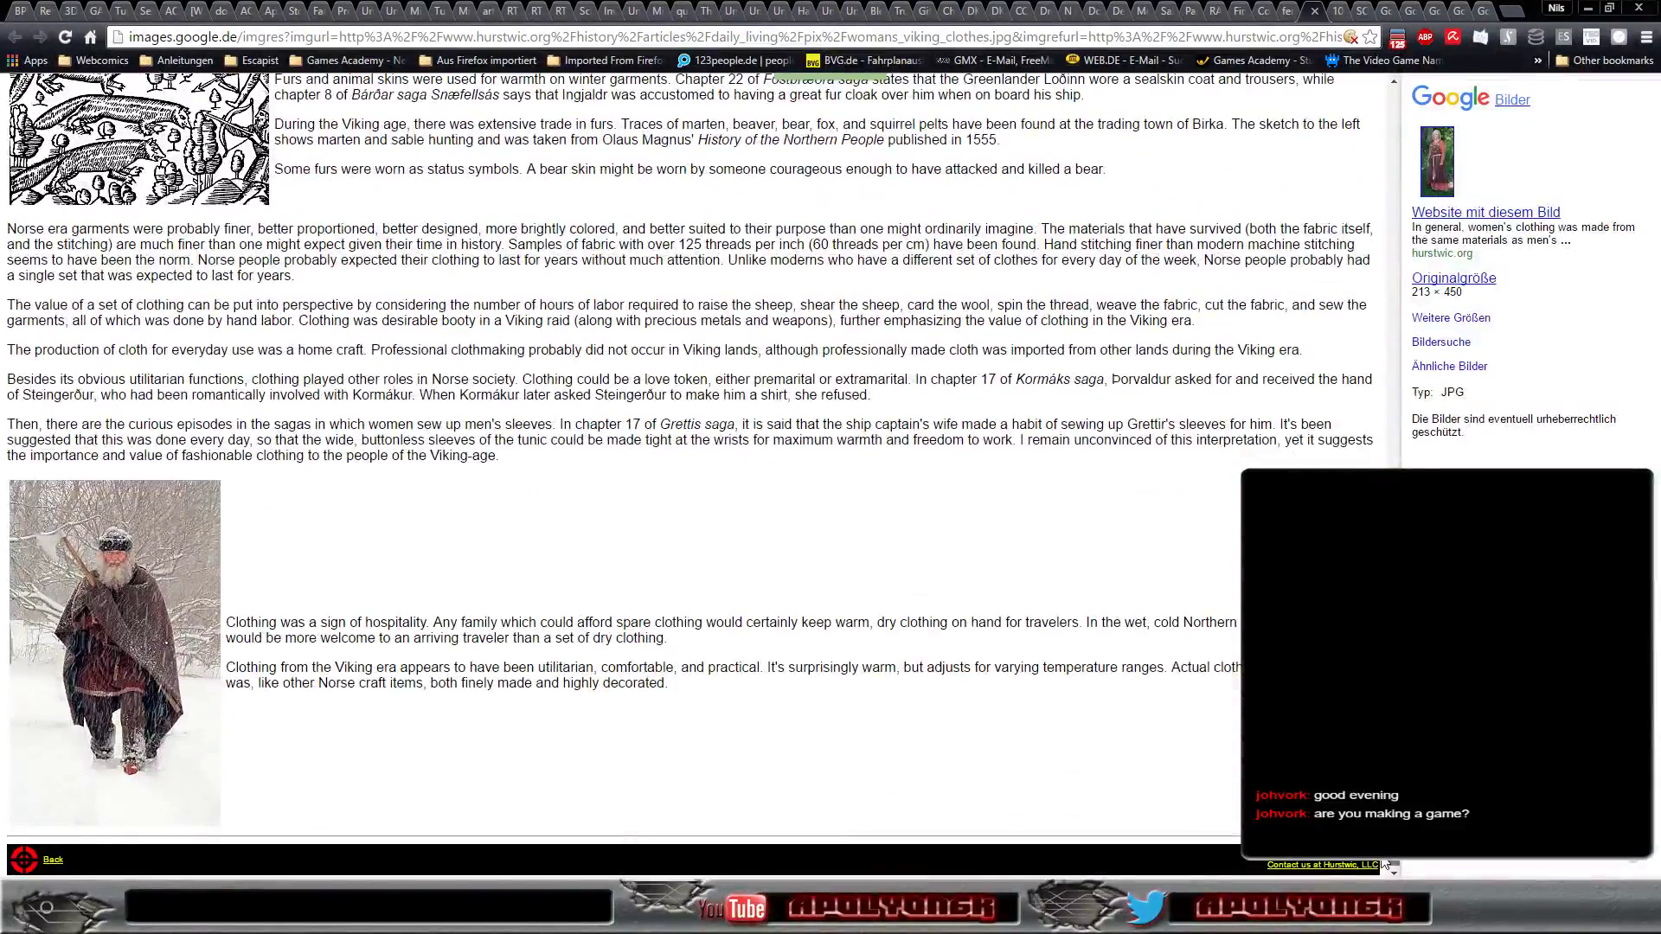
{"action": "scroll", "coordinate": [692, 475], "scroll_direction": "up", "scroll_amount": 2}
{"action": "scroll", "coordinate": [692, 475], "scroll_direction": "up", "scroll_amount": 1}
{"action": "scroll", "coordinate": [692, 476], "scroll_direction": "up", "scroll_amount": 3}
{"action": "scroll", "coordinate": [691, 475], "scroll_direction": "up", "scroll_amount": 2}
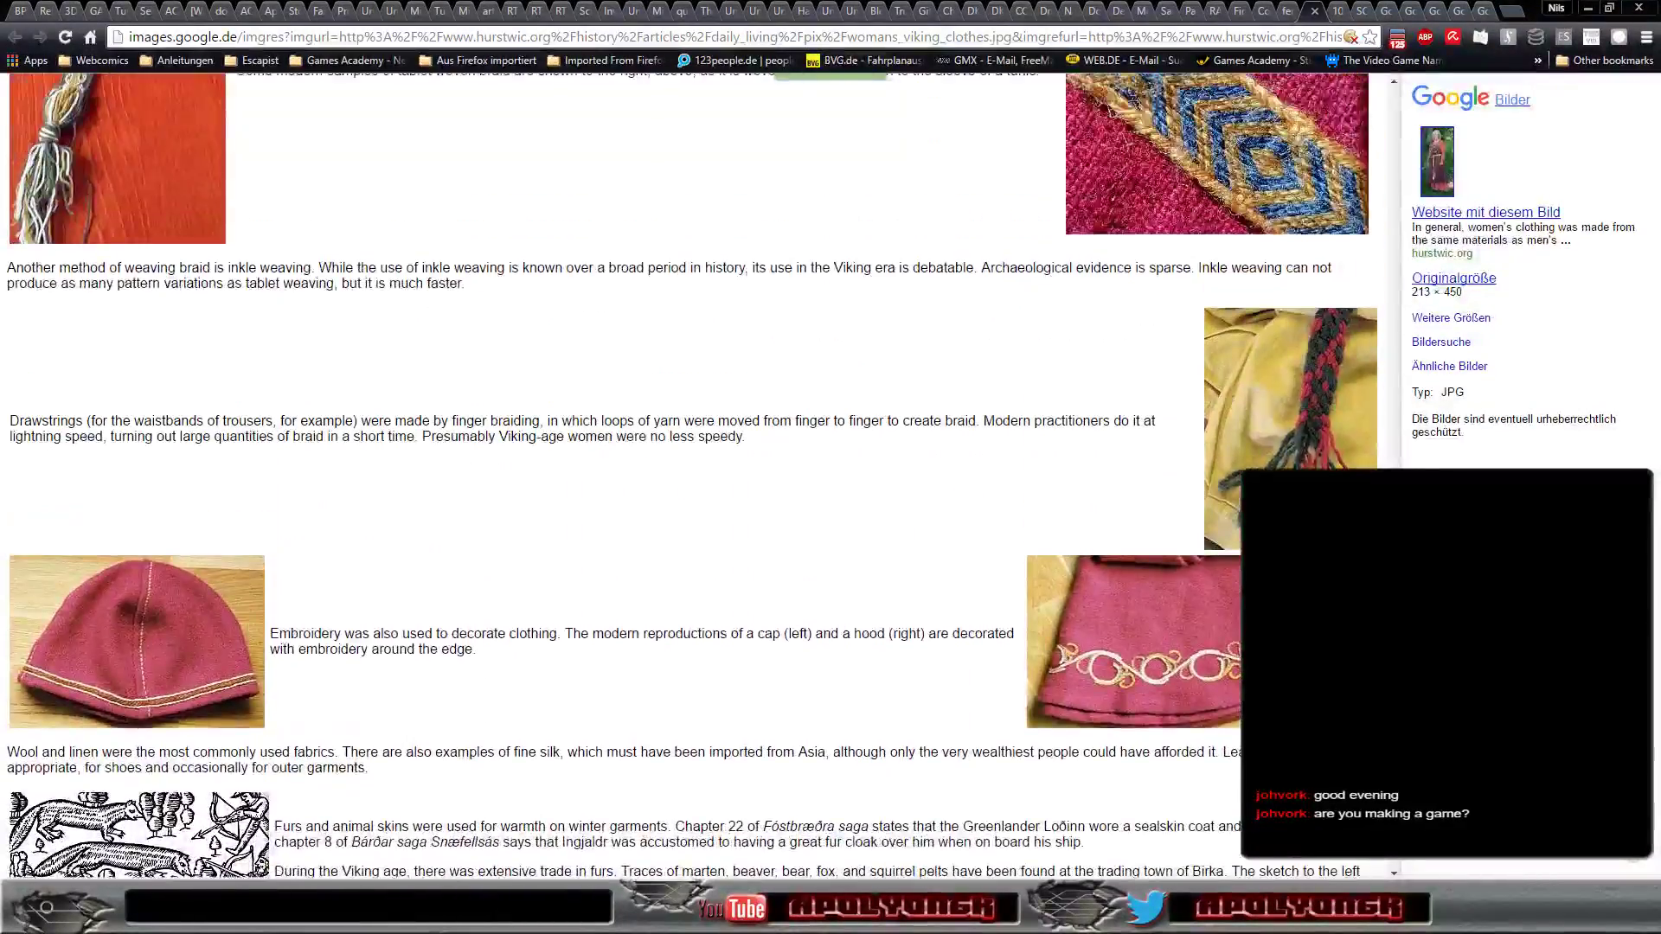
{"action": "scroll", "coordinate": [692, 475], "scroll_direction": "up", "scroll_amount": 5}
{"action": "scroll", "coordinate": [692, 476], "scroll_direction": "up", "scroll_amount": 3}
{"action": "scroll", "coordinate": [692, 475], "scroll_direction": "up", "scroll_amount": 1}
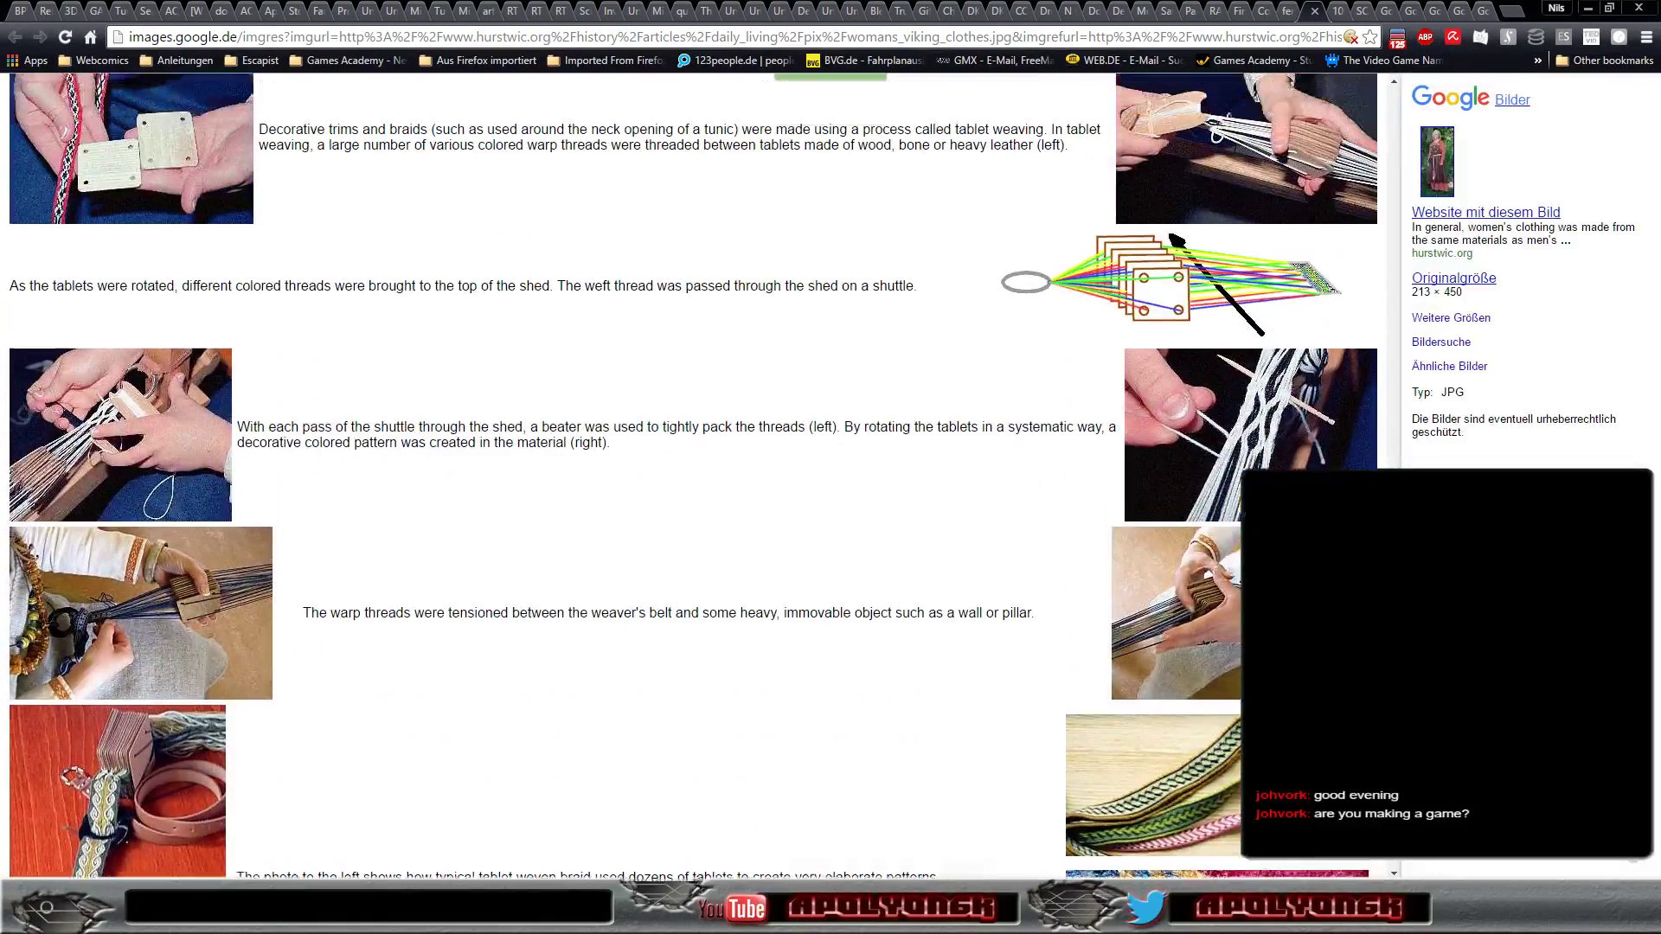
{"action": "scroll", "coordinate": [692, 475], "scroll_direction": "up", "scroll_amount": 2}
{"action": "scroll", "coordinate": [692, 475], "scroll_direction": "up", "scroll_amount": 1}
{"action": "scroll", "coordinate": [692, 475], "scroll_direction": "up", "scroll_amount": 1}
{"action": "scroll", "coordinate": [692, 476], "scroll_direction": "up", "scroll_amount": 1}
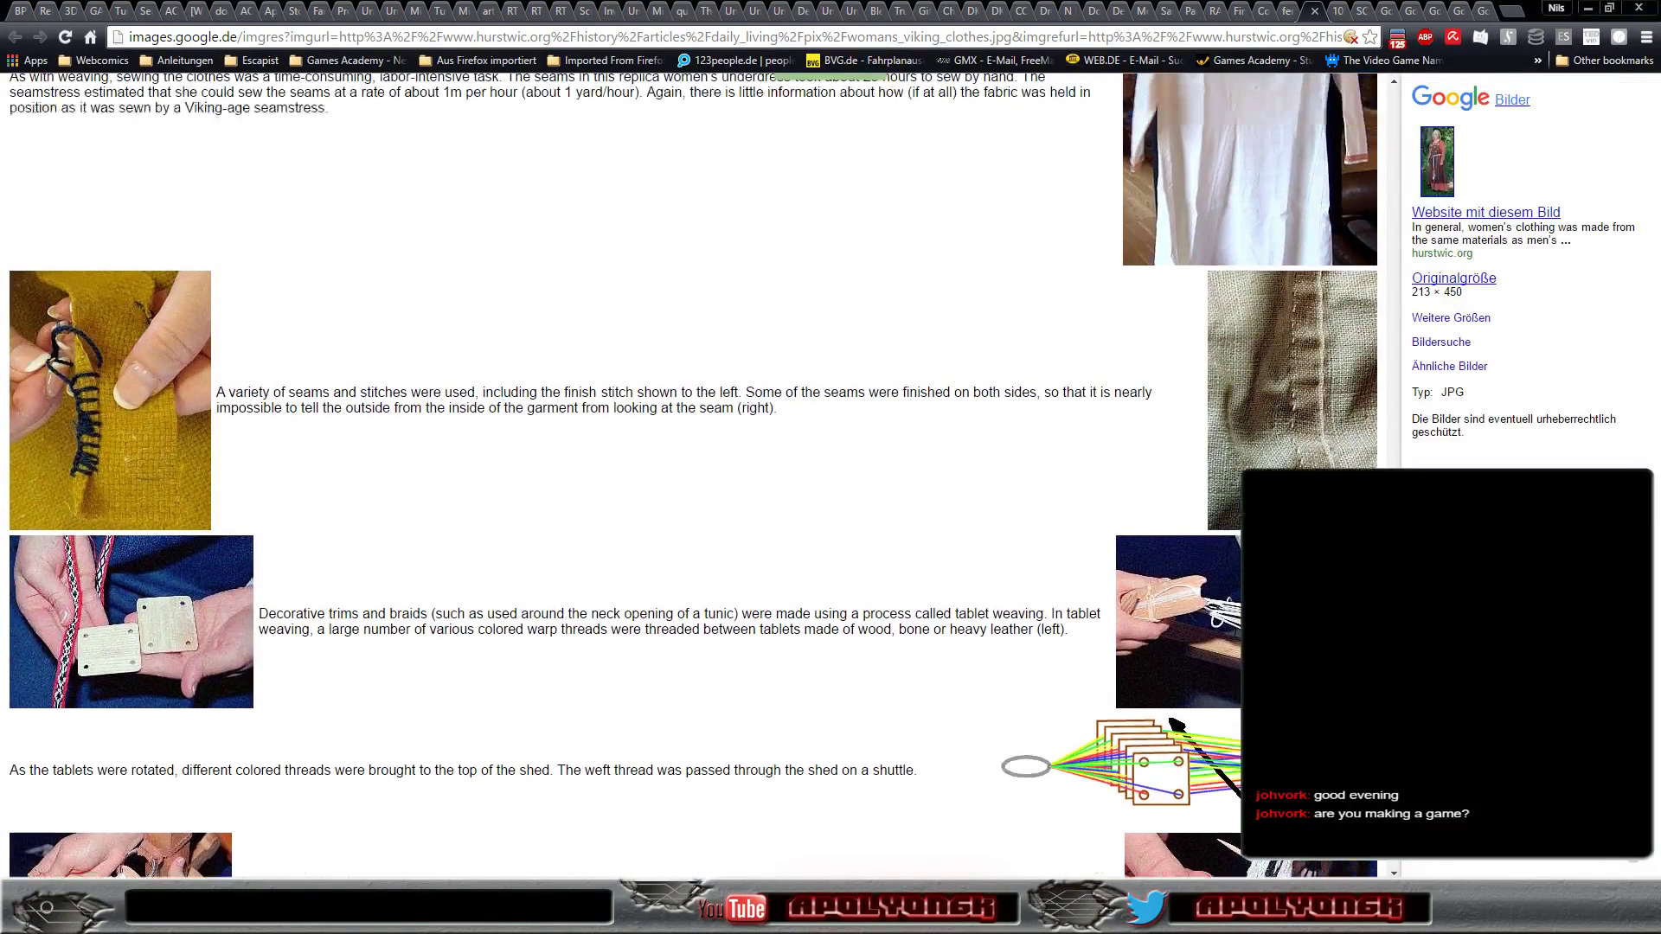
{"action": "scroll", "coordinate": [692, 476], "scroll_direction": "up", "scroll_amount": 1}
{"action": "scroll", "coordinate": [692, 476], "scroll_direction": "up", "scroll_amount": 1}
{"action": "scroll", "coordinate": [692, 476], "scroll_direction": "up", "scroll_amount": 2}
{"action": "scroll", "coordinate": [692, 476], "scroll_direction": "up", "scroll_amount": 2}
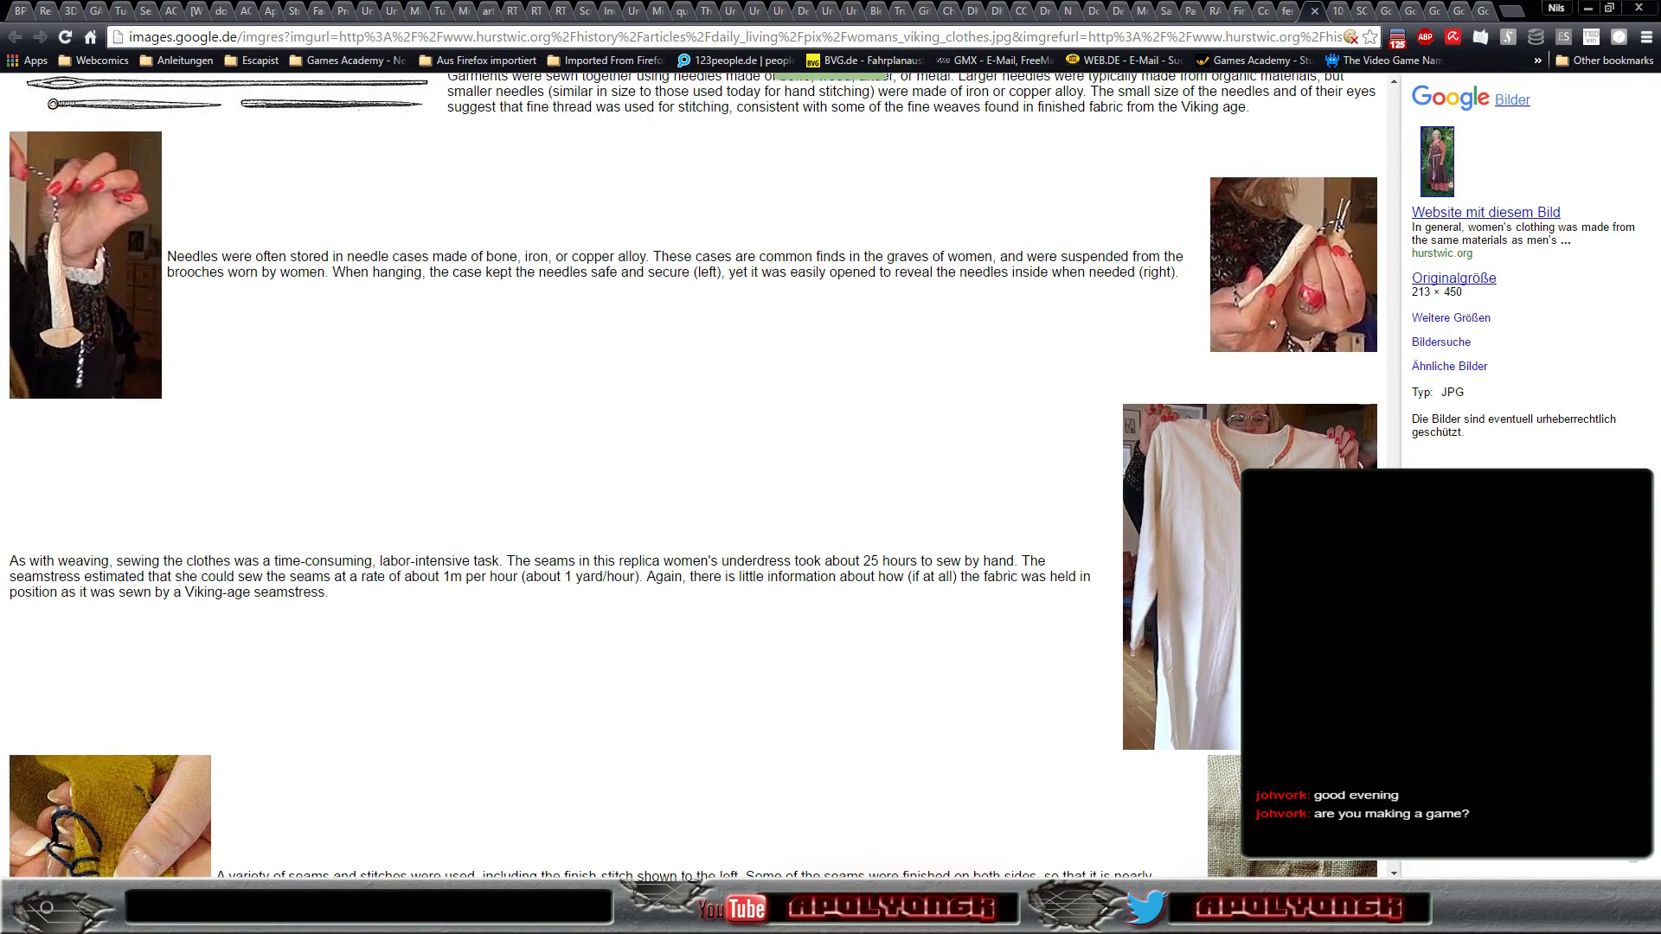
{"action": "scroll", "coordinate": [692, 475], "scroll_direction": "up", "scroll_amount": 1}
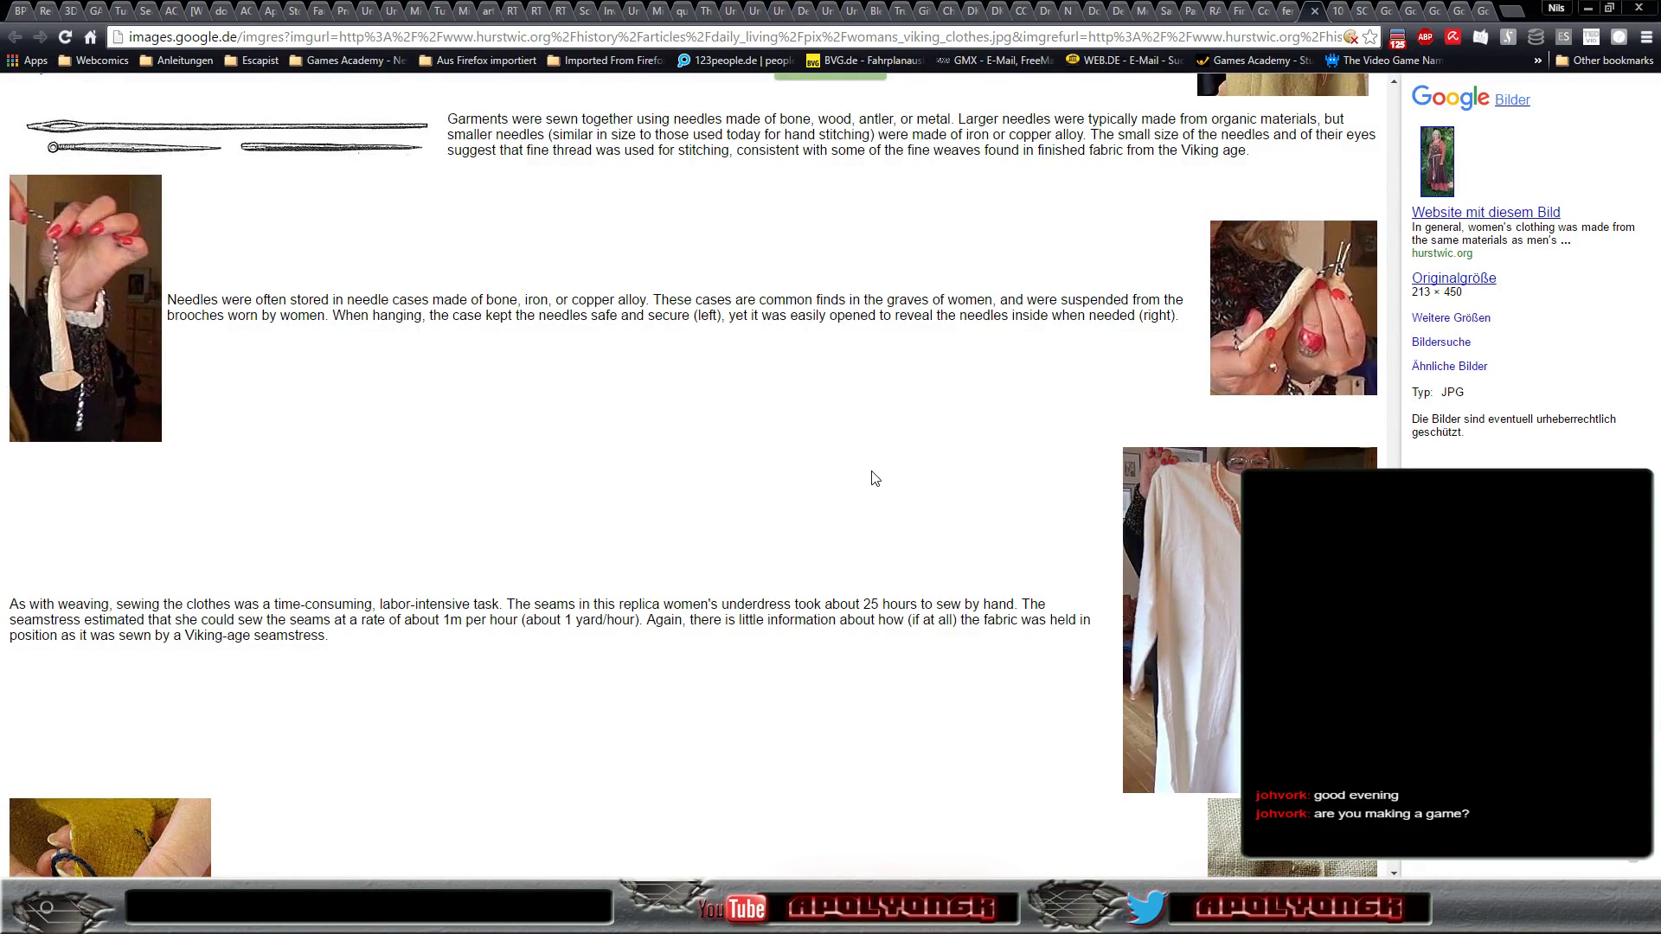
{"action": "scroll", "coordinate": [874, 479], "scroll_direction": "up", "scroll_amount": 1}
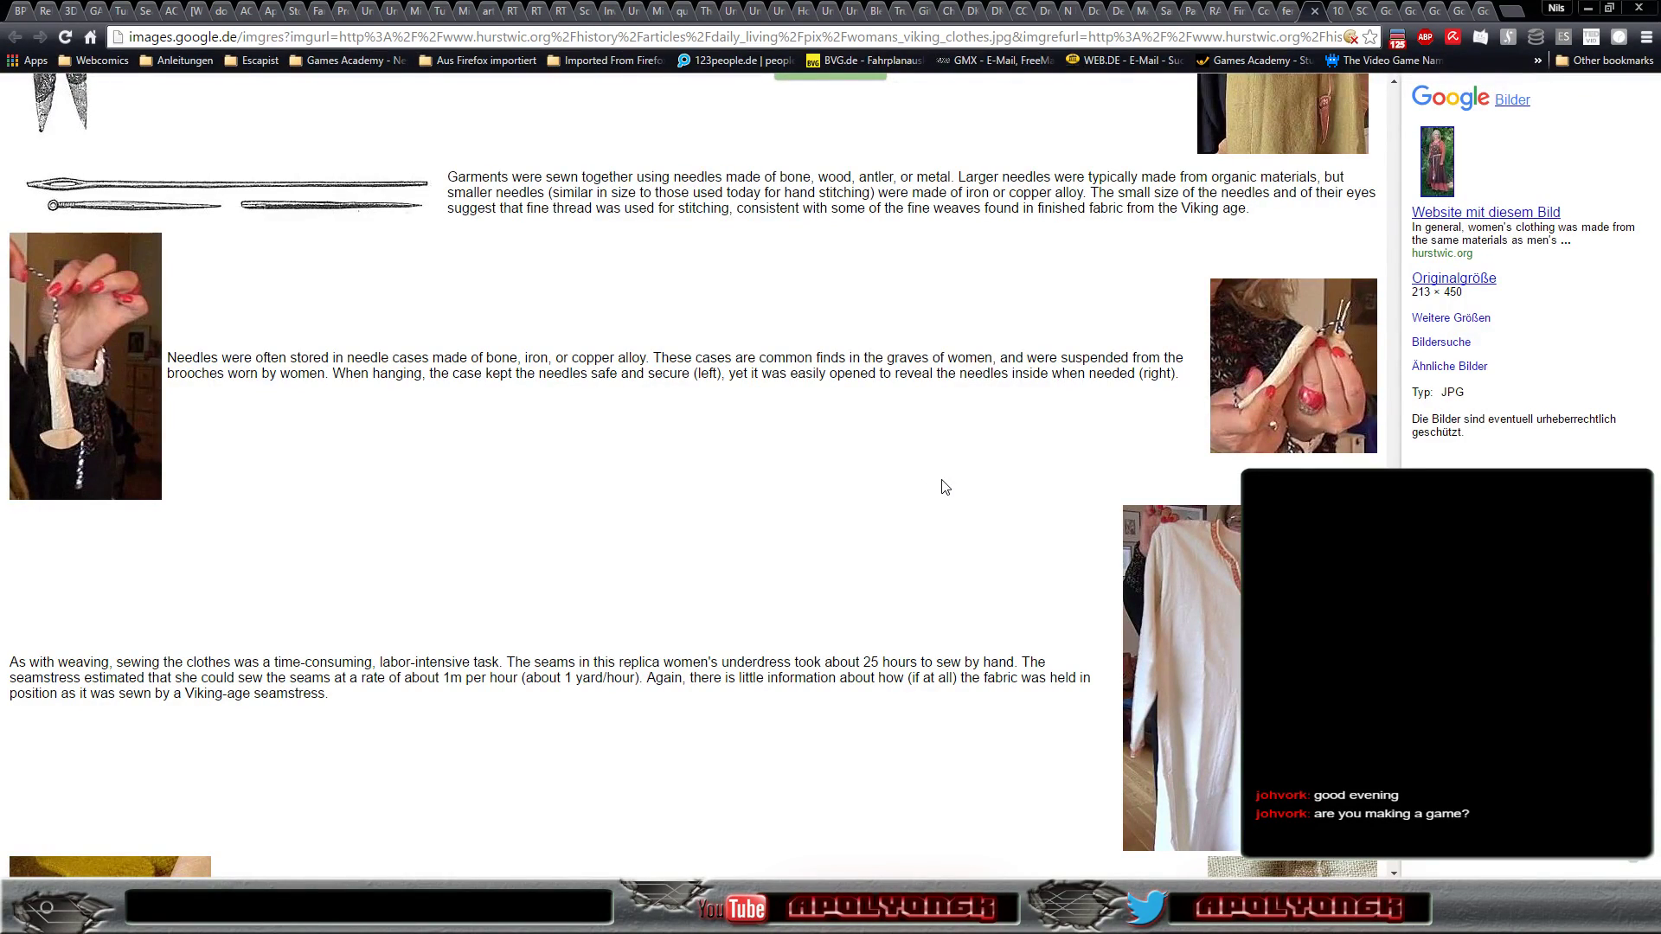
{"action": "scroll", "coordinate": [946, 487], "scroll_direction": "up", "scroll_amount": 1}
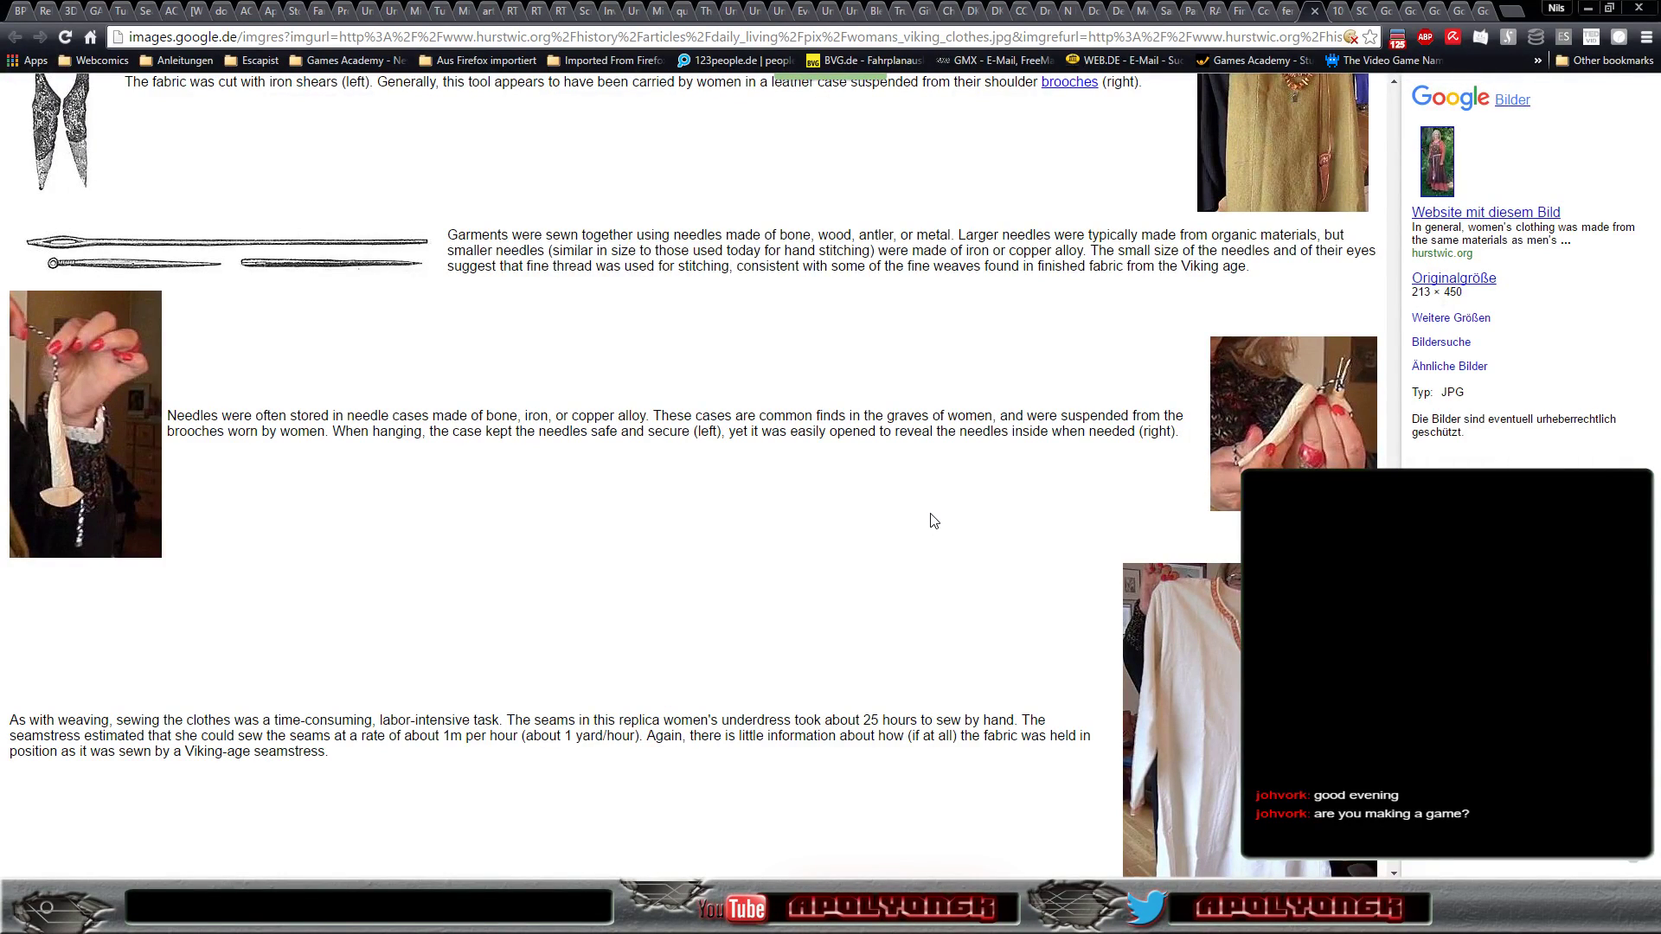
{"action": "scroll", "coordinate": [933, 520], "scroll_direction": "up", "scroll_amount": 3}
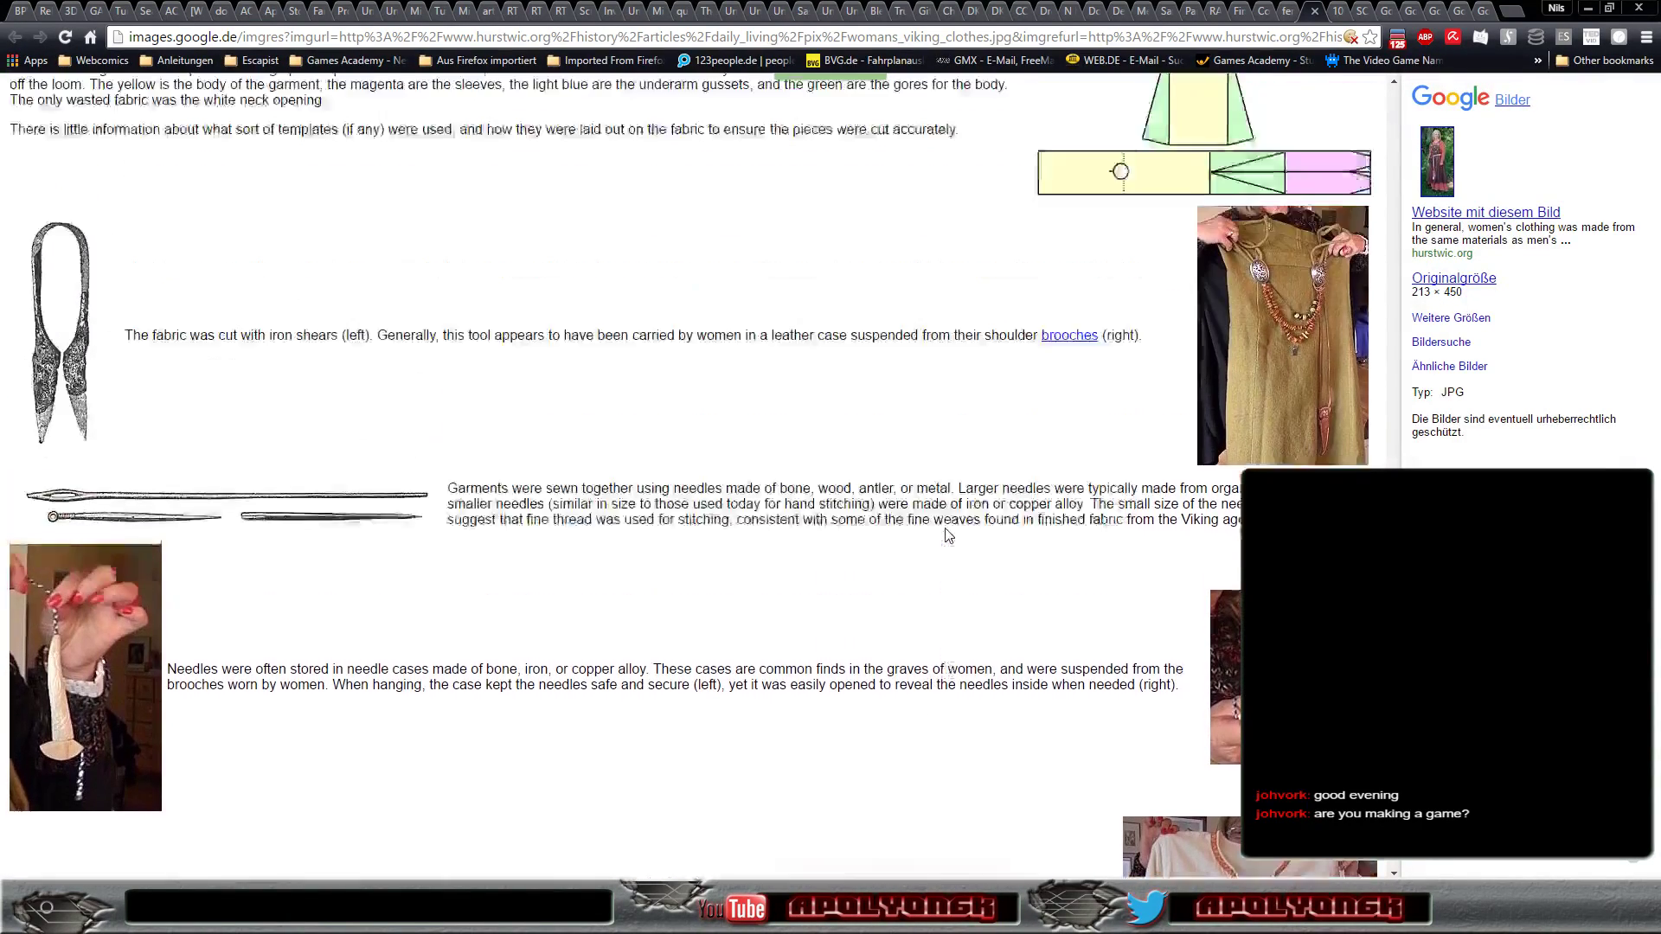
{"action": "scroll", "coordinate": [948, 535], "scroll_direction": "up", "scroll_amount": 3}
{"action": "scroll", "coordinate": [949, 535], "scroll_direction": "up", "scroll_amount": 3}
{"action": "scroll", "coordinate": [948, 535], "scroll_direction": "up", "scroll_amount": 3}
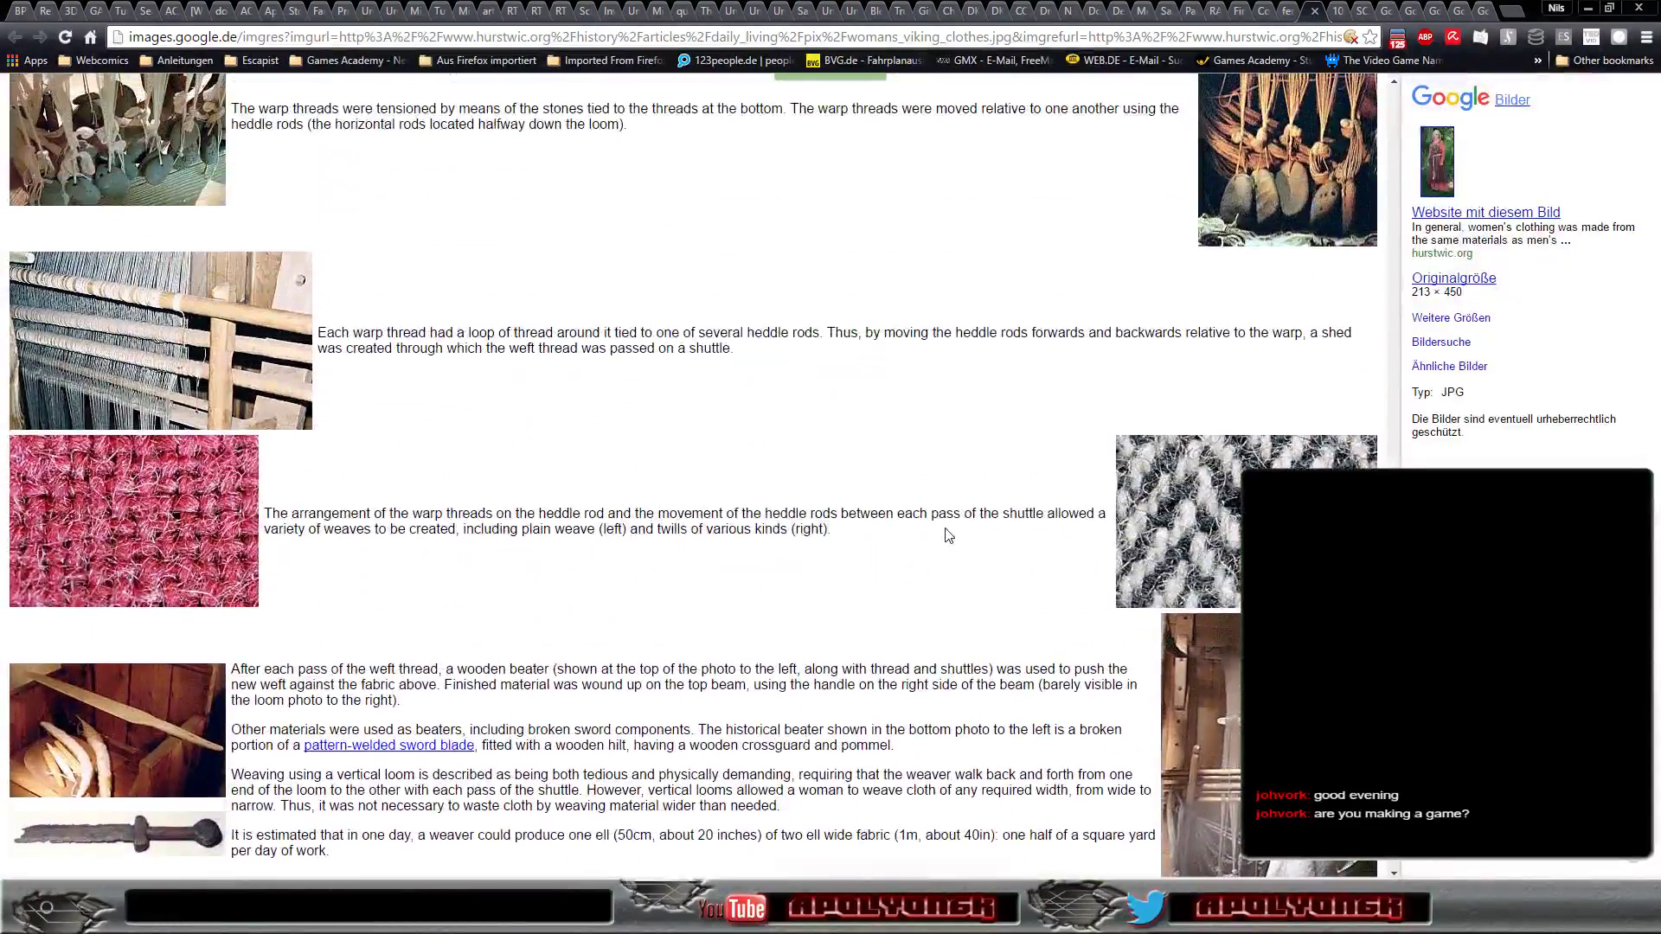
{"action": "scroll", "coordinate": [949, 535], "scroll_direction": "up", "scroll_amount": 3}
{"action": "scroll", "coordinate": [949, 536], "scroll_direction": "up", "scroll_amount": 3}
{"action": "scroll", "coordinate": [949, 535], "scroll_direction": "up", "scroll_amount": 4}
{"action": "scroll", "coordinate": [949, 535], "scroll_direction": "up", "scroll_amount": 4}
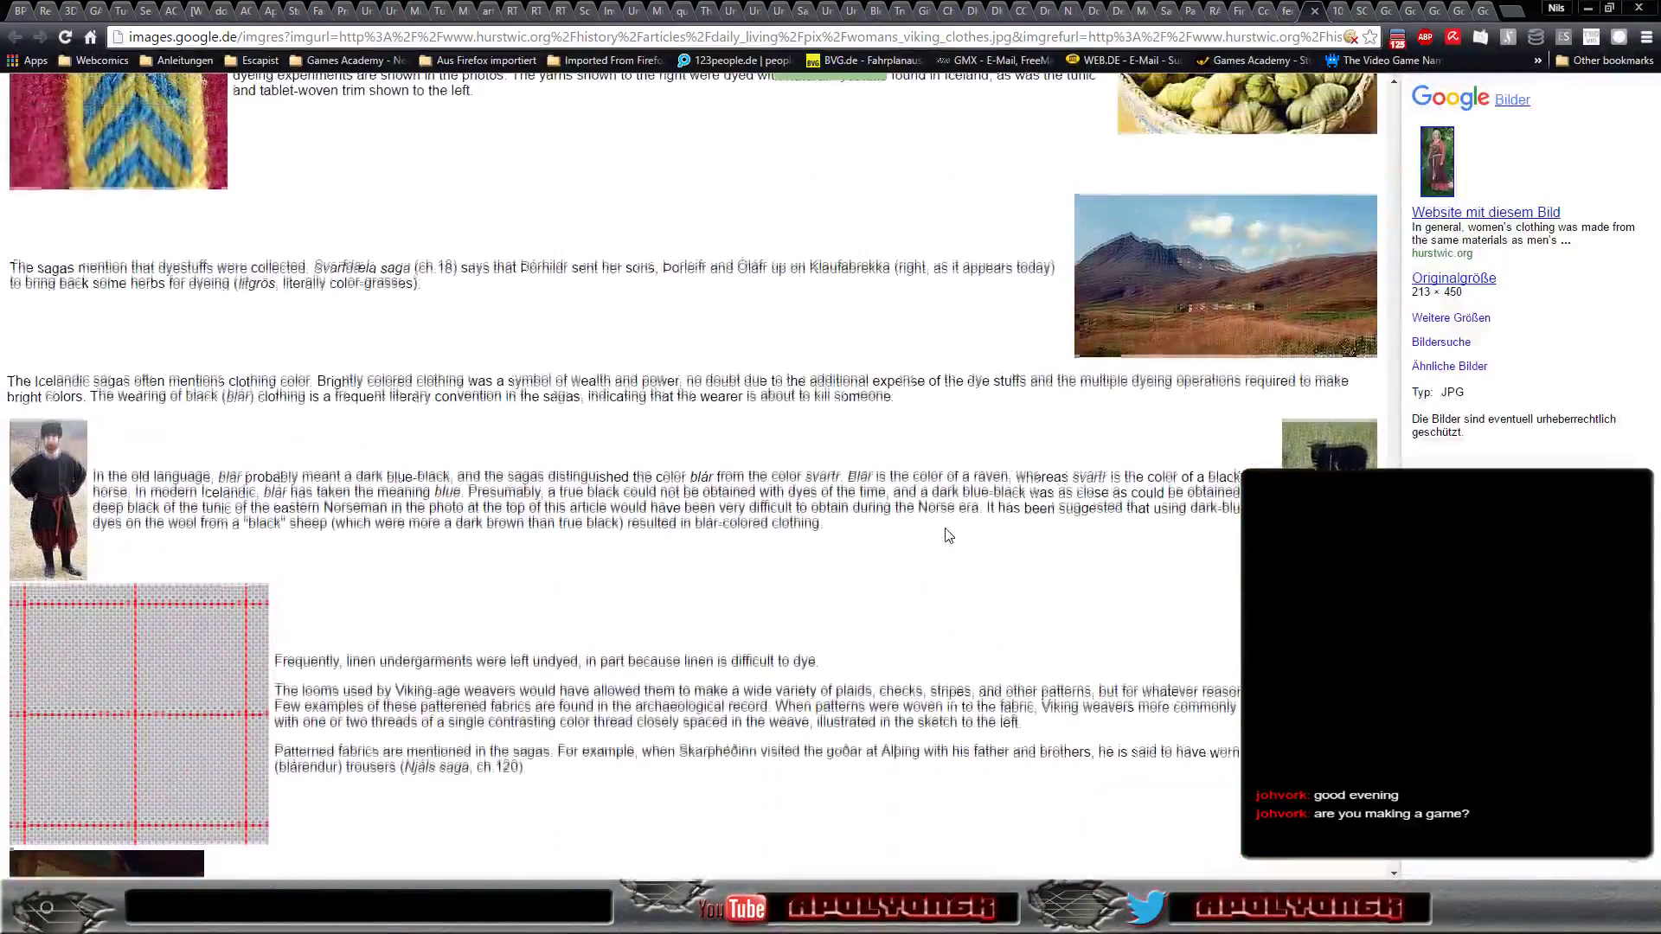
{"action": "scroll", "coordinate": [949, 535], "scroll_direction": "up", "scroll_amount": 3}
{"action": "scroll", "coordinate": [949, 536], "scroll_direction": "up", "scroll_amount": 4}
{"action": "scroll", "coordinate": [948, 536], "scroll_direction": "up", "scroll_amount": 3}
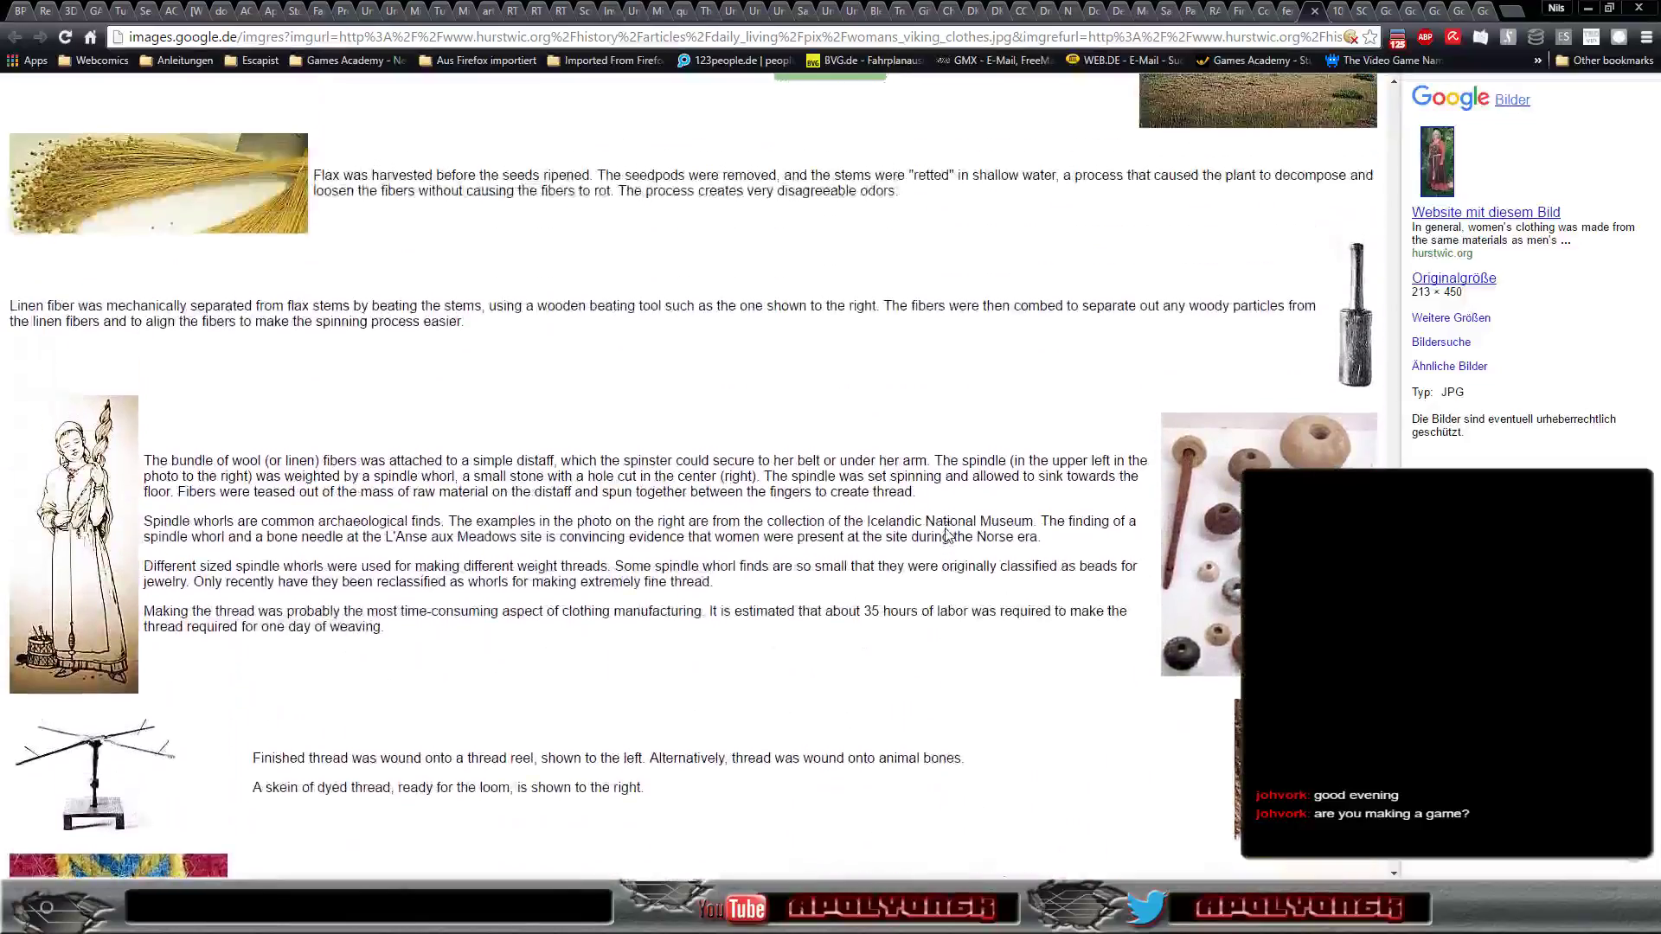
{"action": "scroll", "coordinate": [949, 535], "scroll_direction": "up", "scroll_amount": 3}
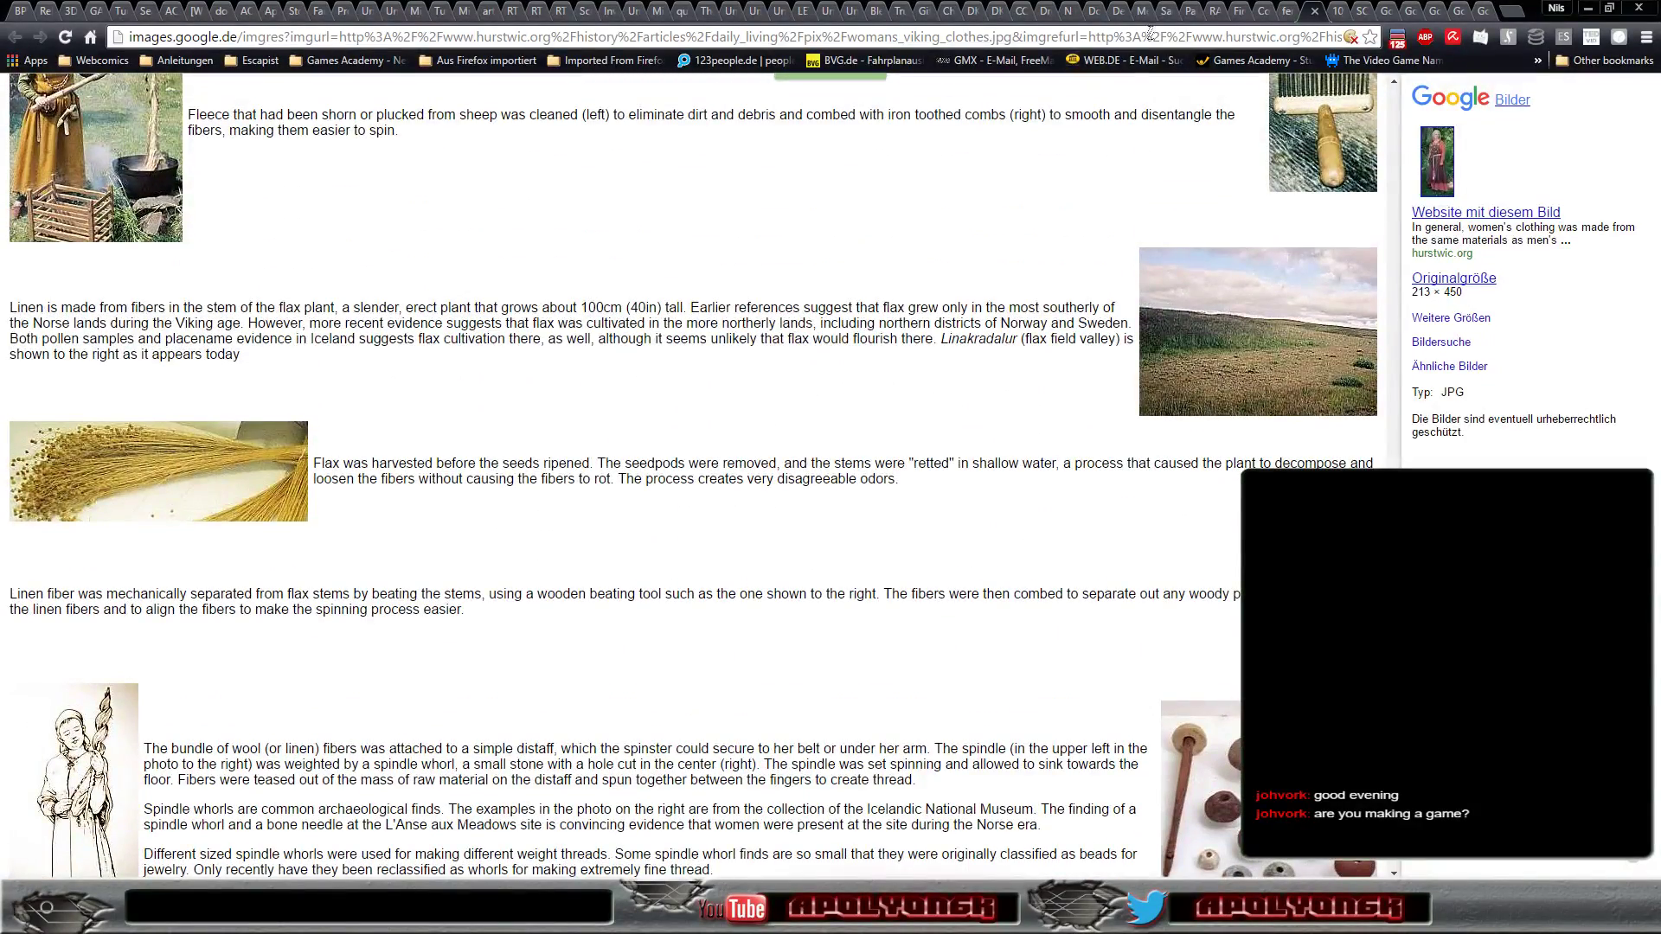
Return to the Google Images medieval everyday clothing results and scroll down through them.
{"action": "left_click", "coordinate": [1289, 12]}
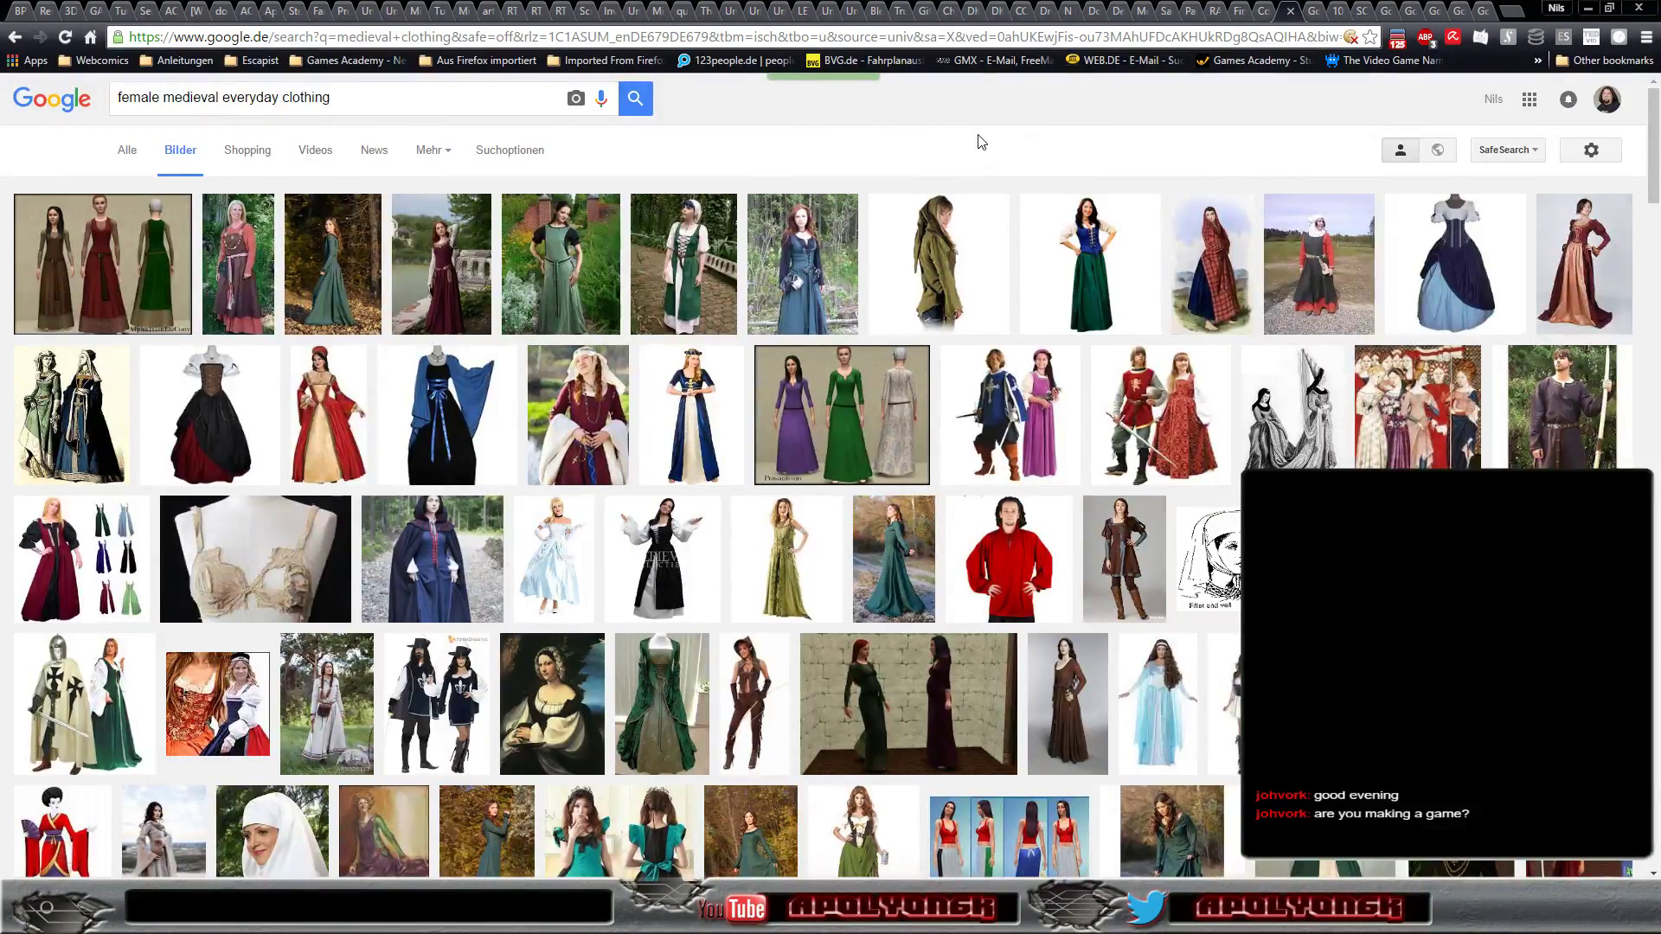
{"action": "scroll", "coordinate": [981, 141], "scroll_direction": "down", "scroll_amount": 3}
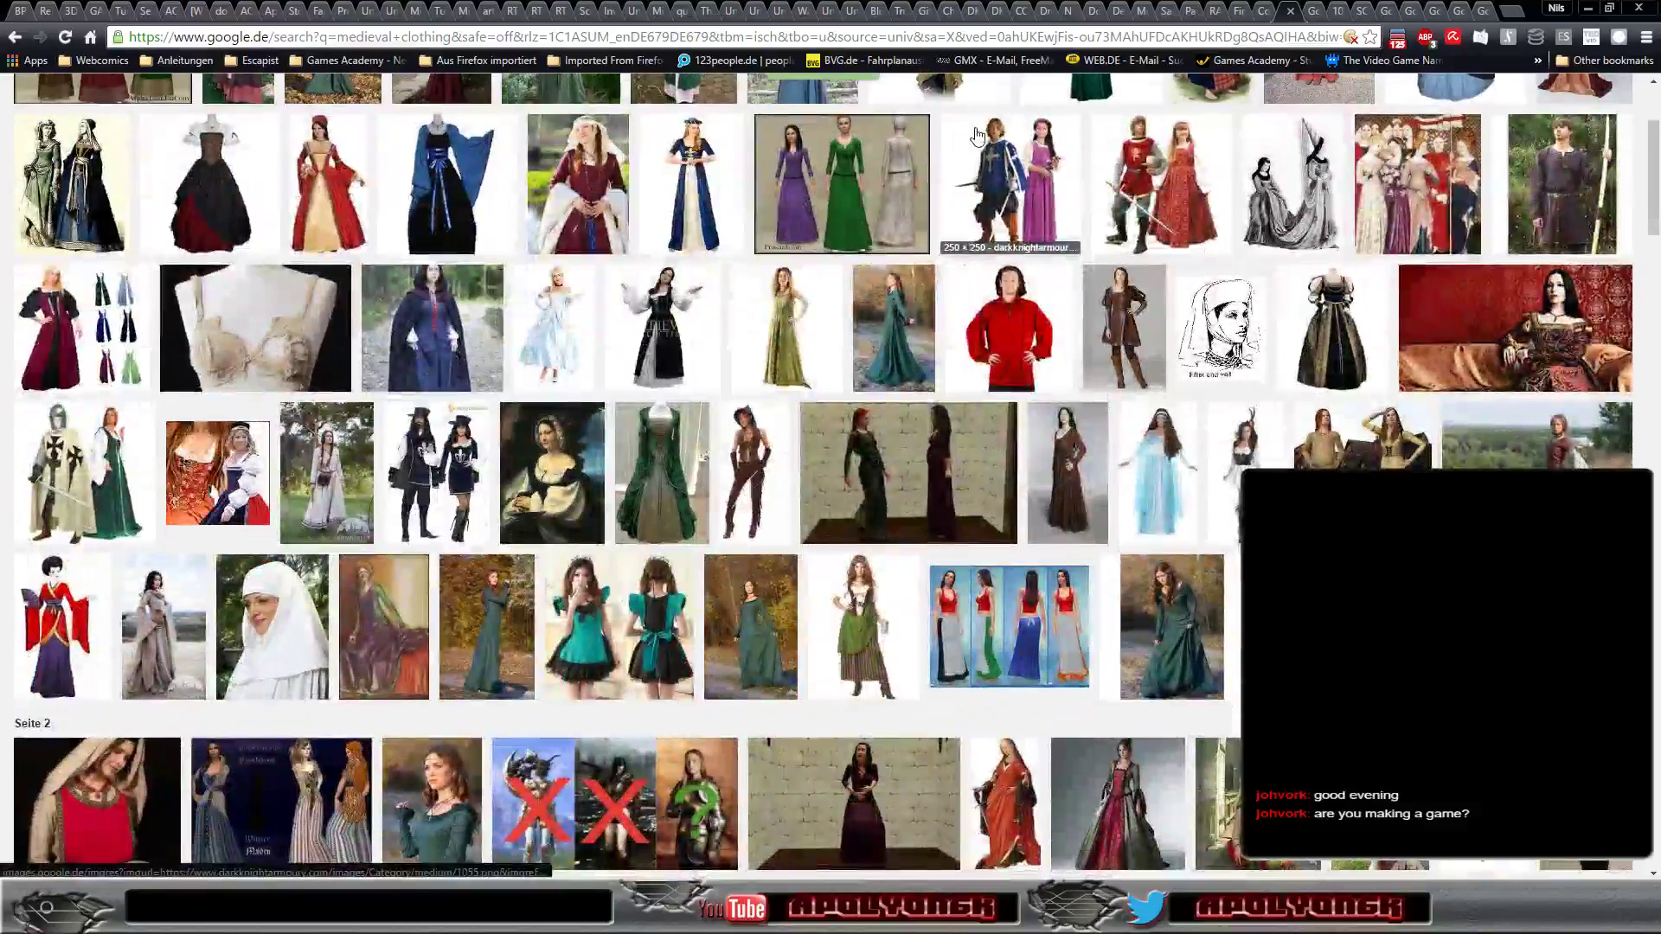
{"action": "scroll", "coordinate": [976, 136], "scroll_direction": "down", "scroll_amount": 1}
{"action": "scroll", "coordinate": [975, 136], "scroll_direction": "down", "scroll_amount": 1}
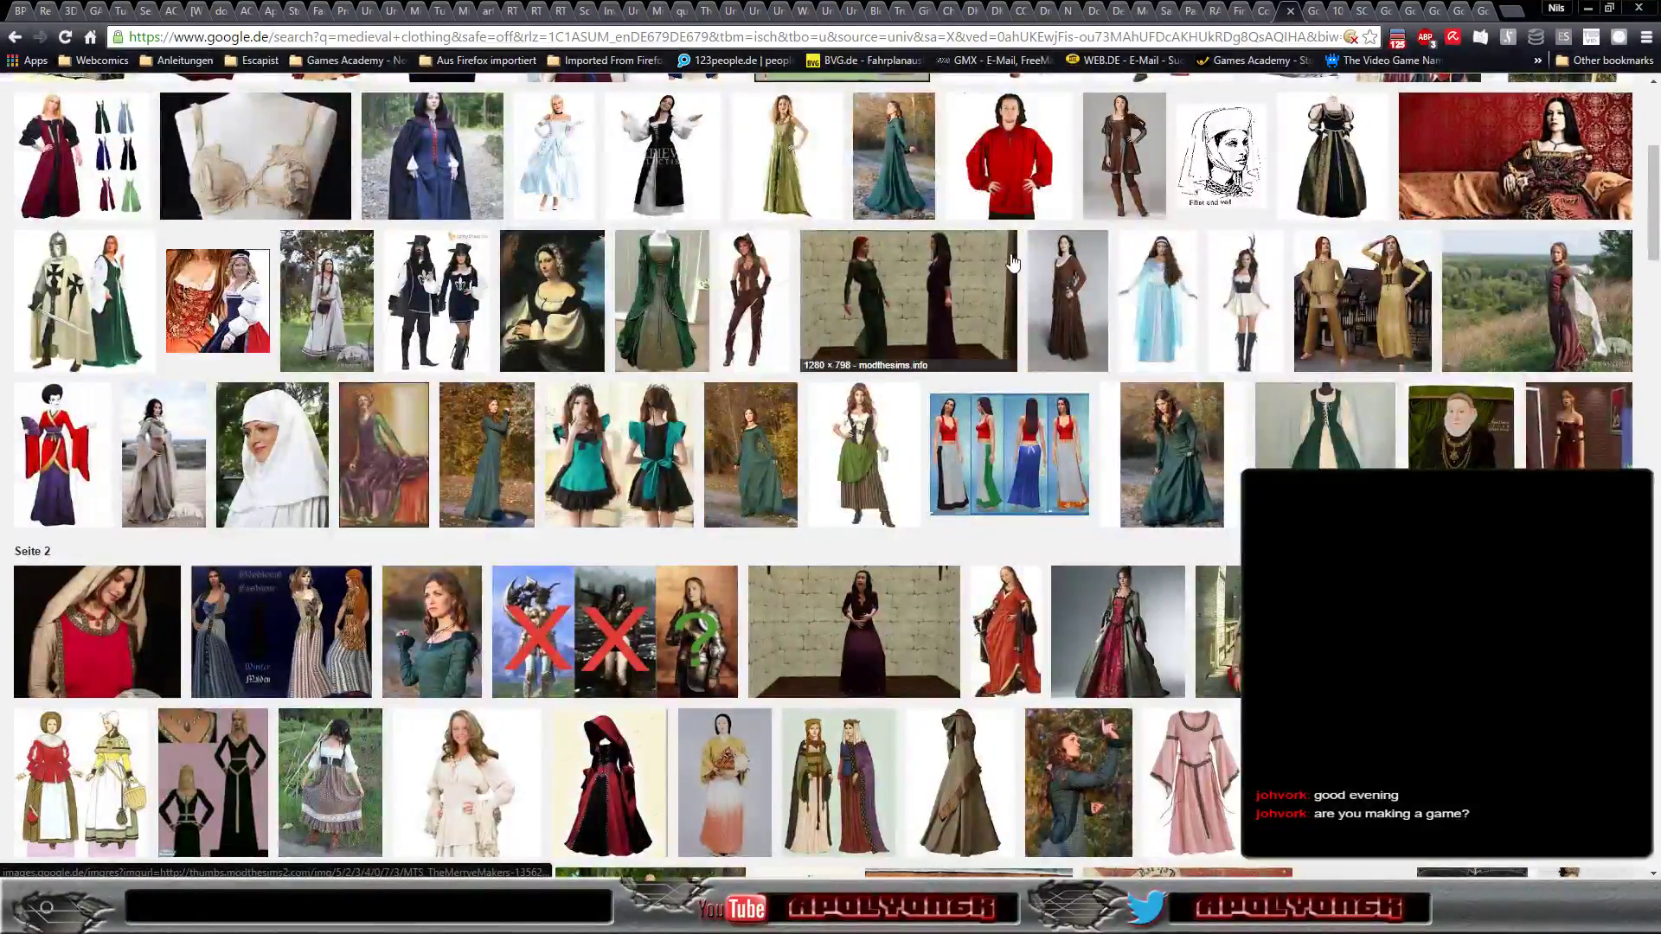
{"action": "scroll", "coordinate": [1022, 252], "scroll_direction": "down", "scroll_amount": 1}
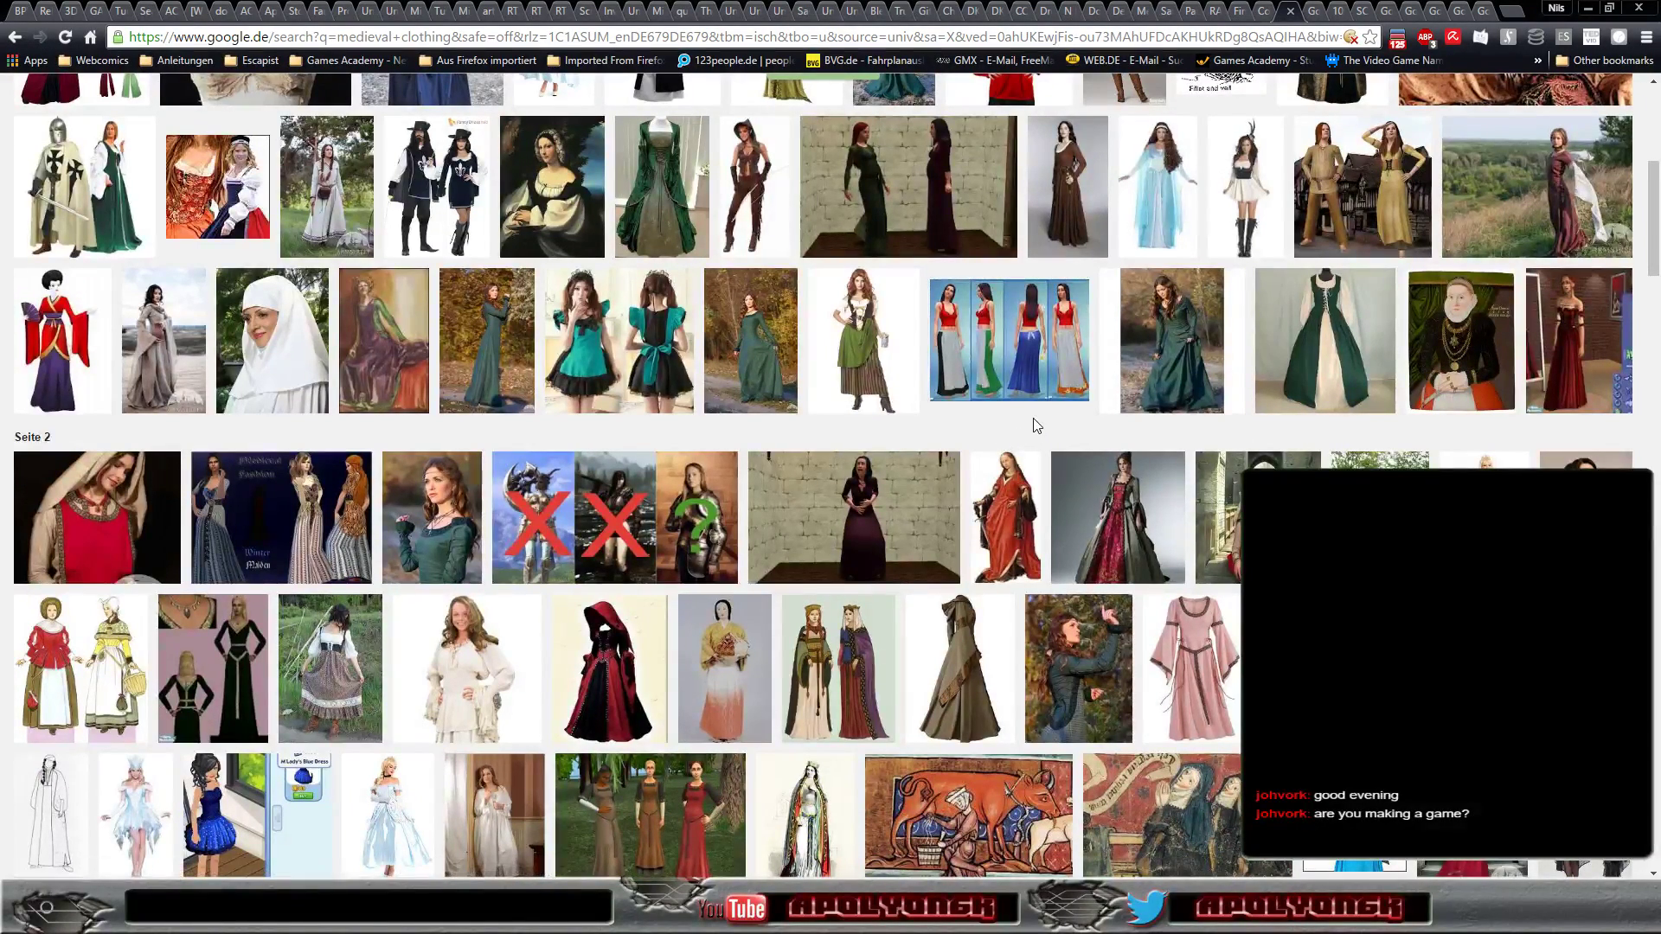
Open the Adult Tavern Maiden Costume's joke.co.uk Medieval Costumes page in a new tab and view it.
{"action": "right_click", "coordinate": [867, 314]}
{"action": "left_click", "coordinate": [901, 319]}
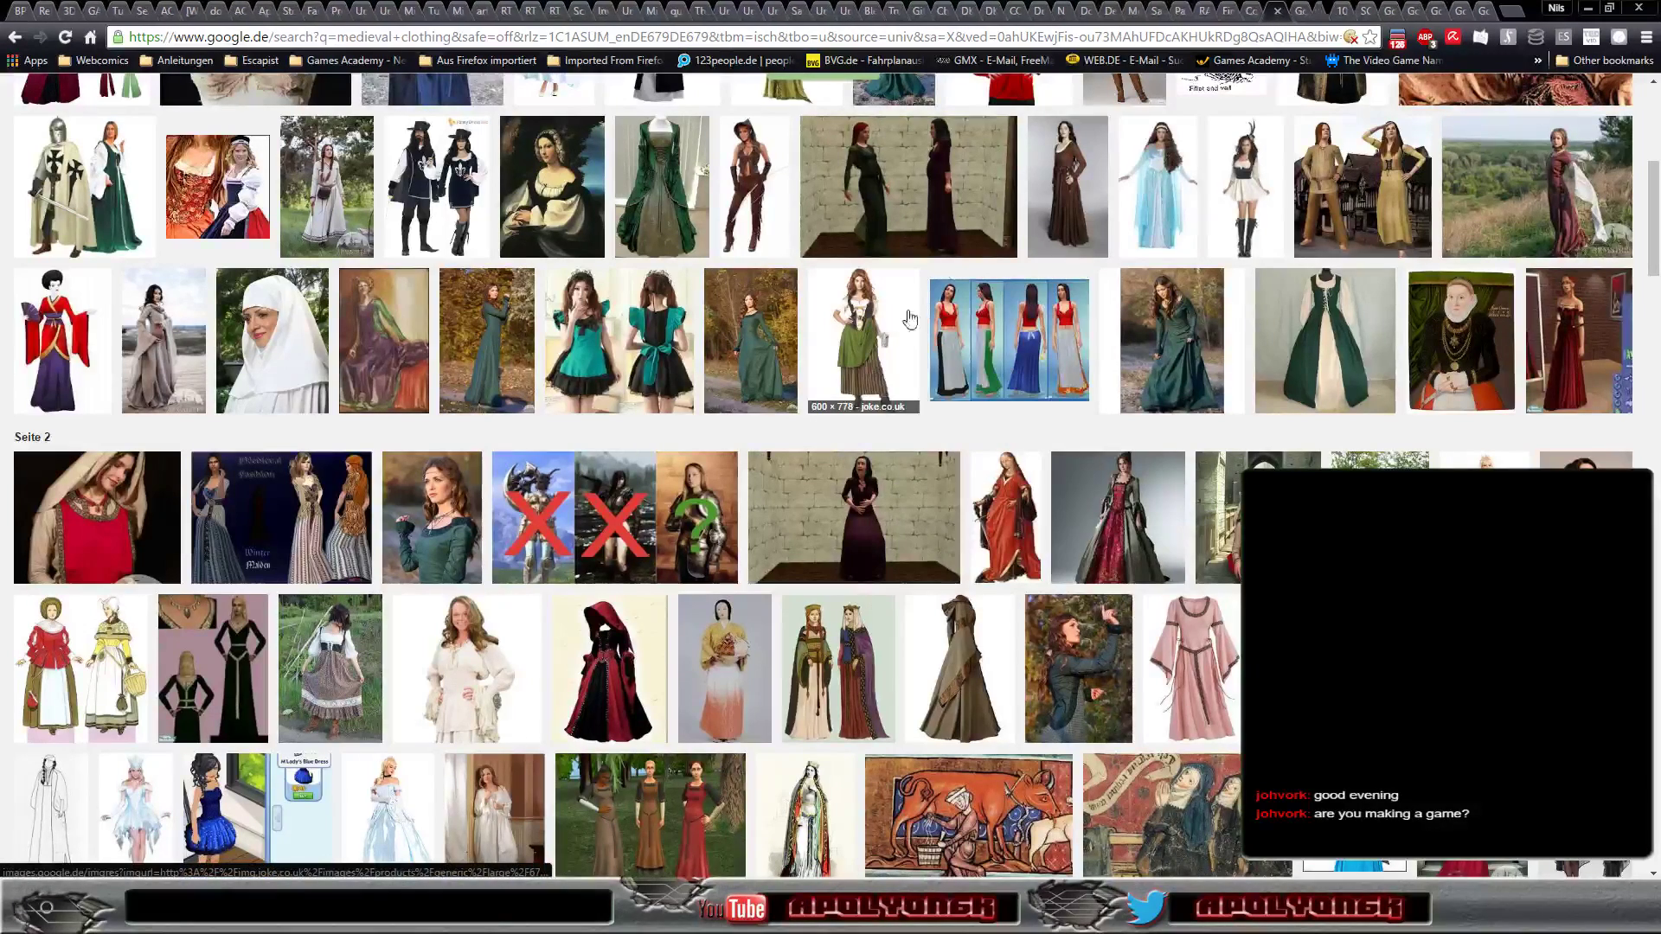
{"action": "left_click", "coordinate": [1299, 14]}
{"action": "left_click", "coordinate": [1319, 18]}
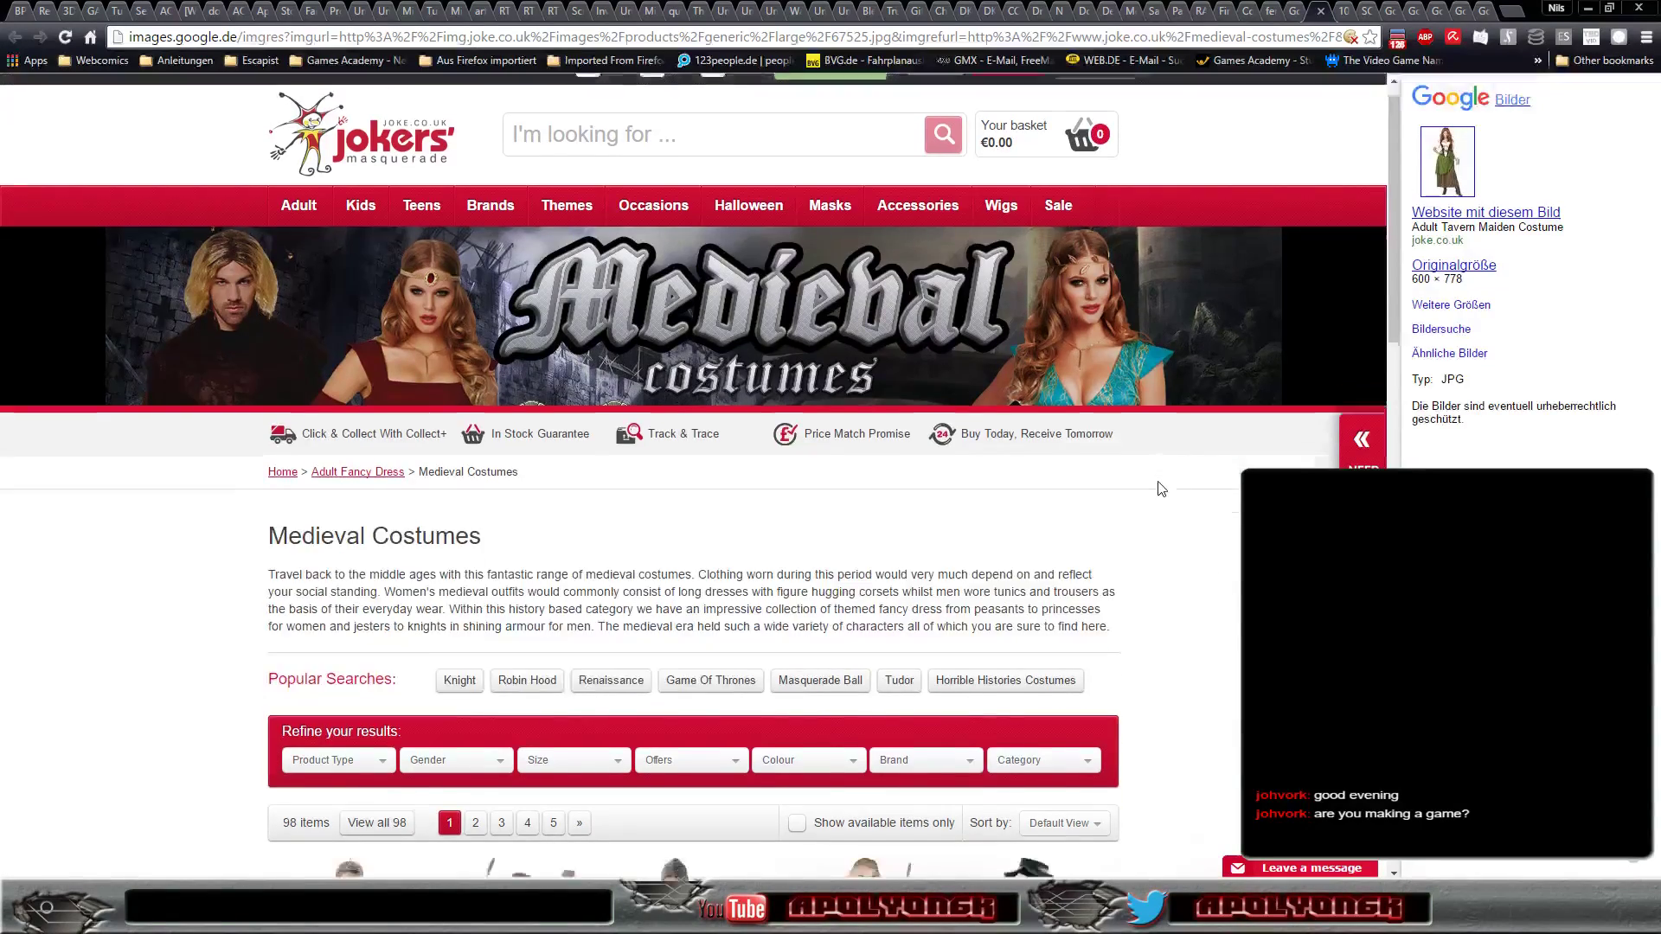
{"action": "scroll", "coordinate": [1164, 475], "scroll_direction": "down", "scroll_amount": 4}
{"action": "scroll", "coordinate": [1171, 467], "scroll_direction": "down", "scroll_amount": 3}
{"action": "scroll", "coordinate": [1185, 441], "scroll_direction": "down", "scroll_amount": 4}
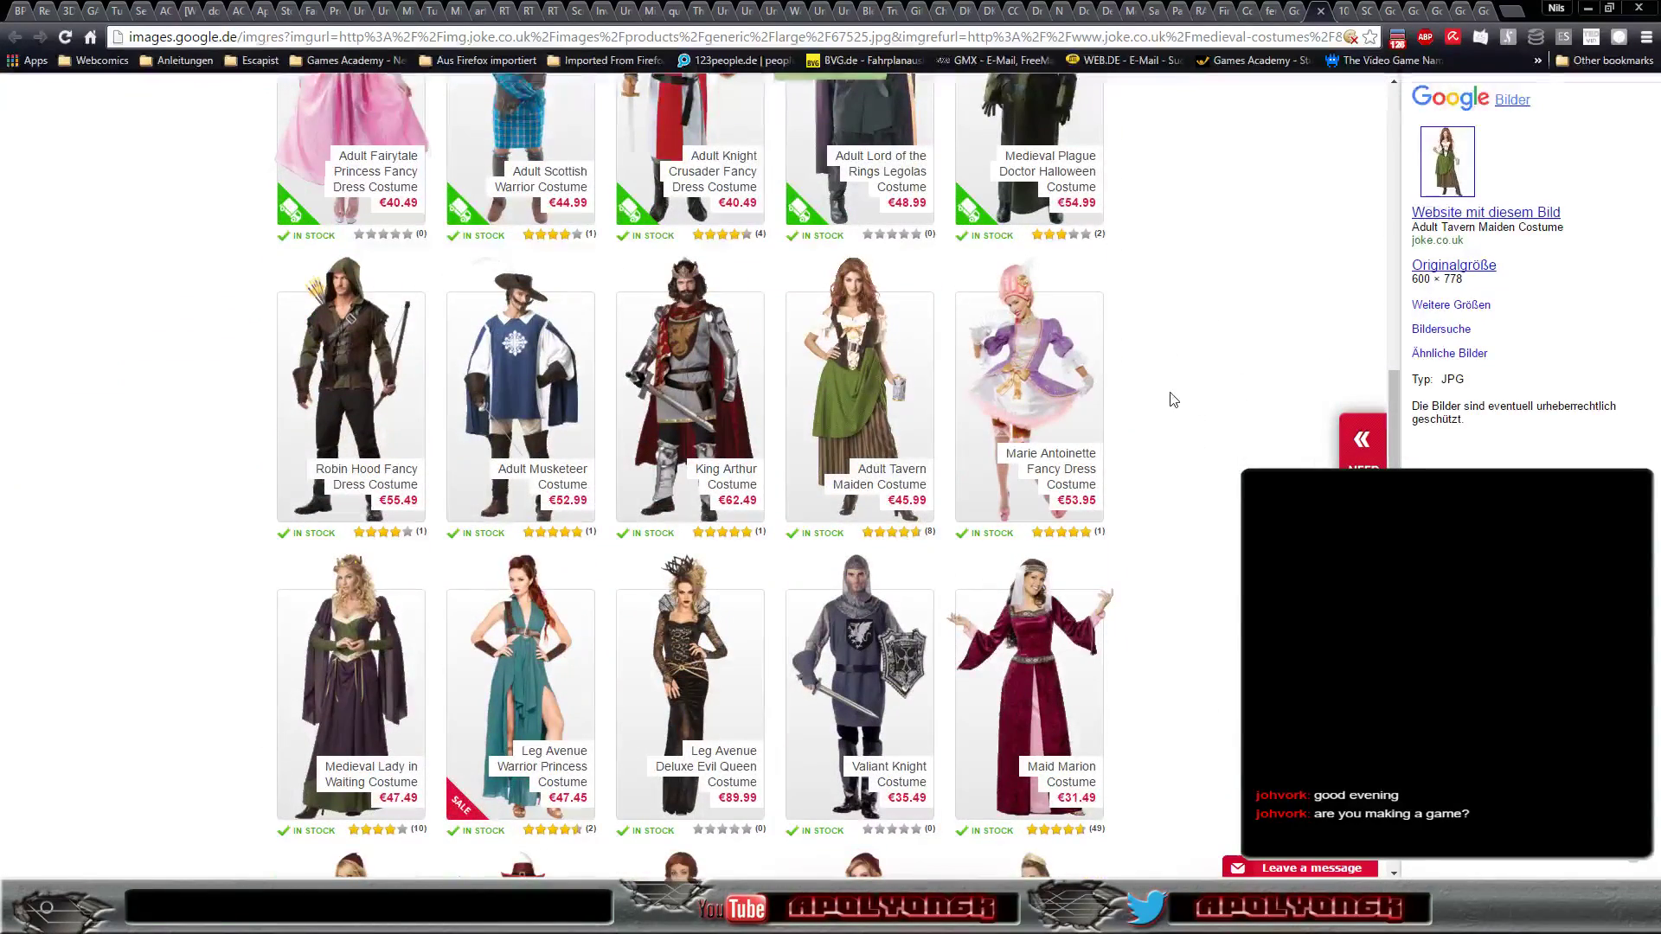
{"action": "right_click", "coordinate": [865, 364]}
{"action": "left_click", "coordinate": [884, 381]}
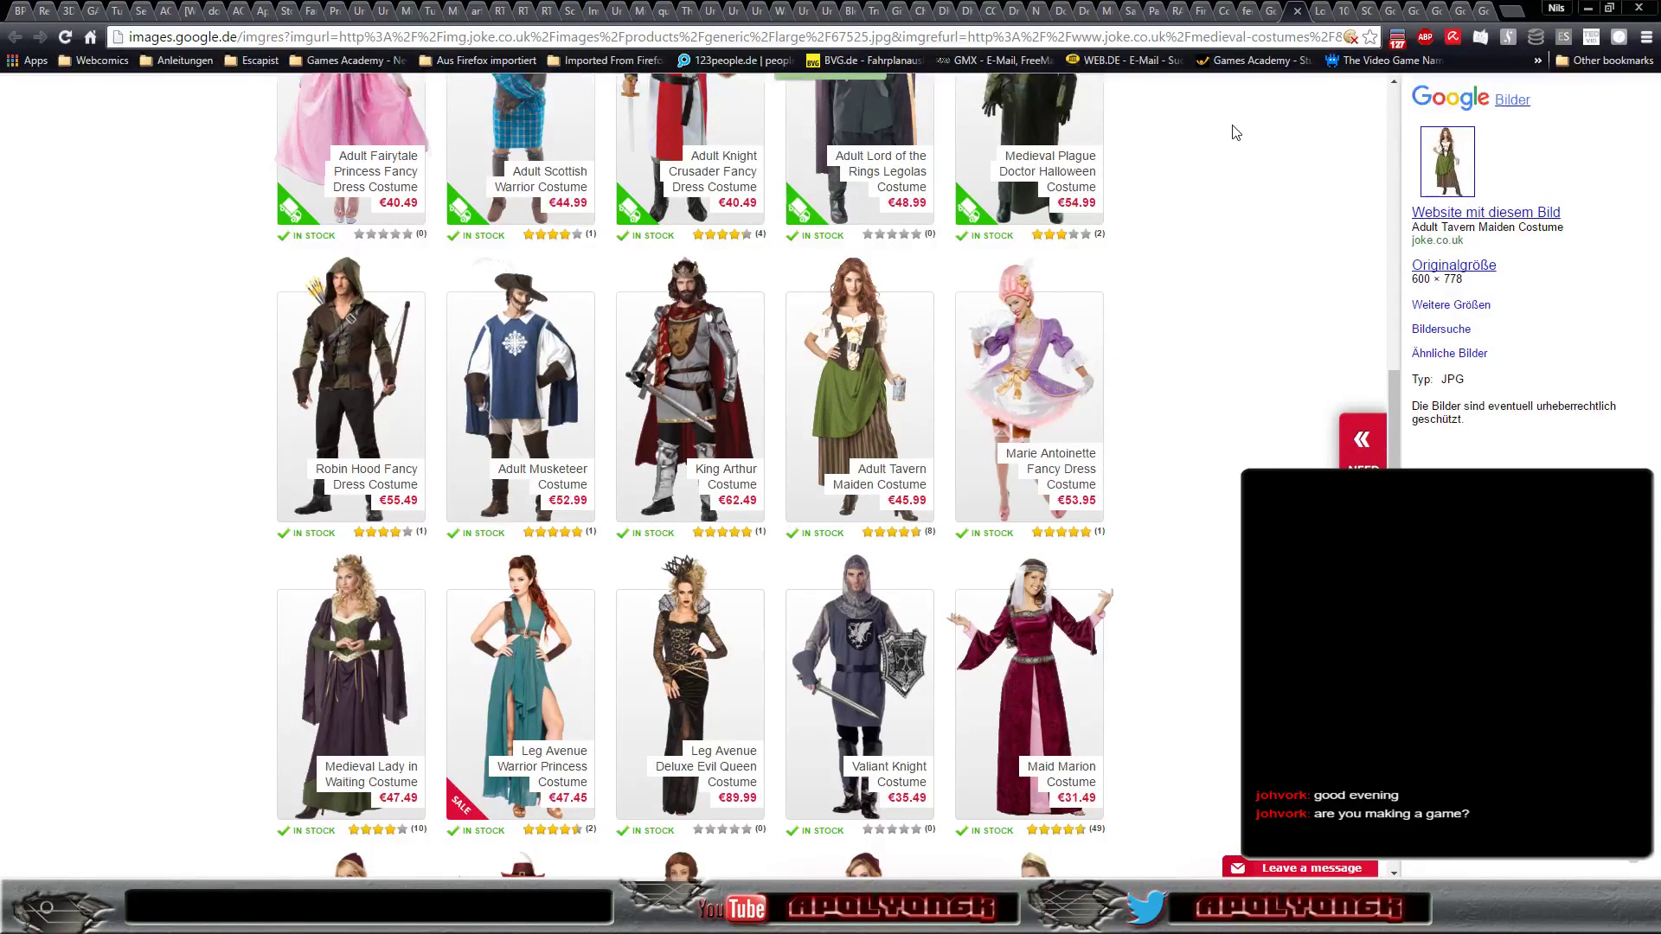
{"action": "left_click", "coordinate": [1320, 14]}
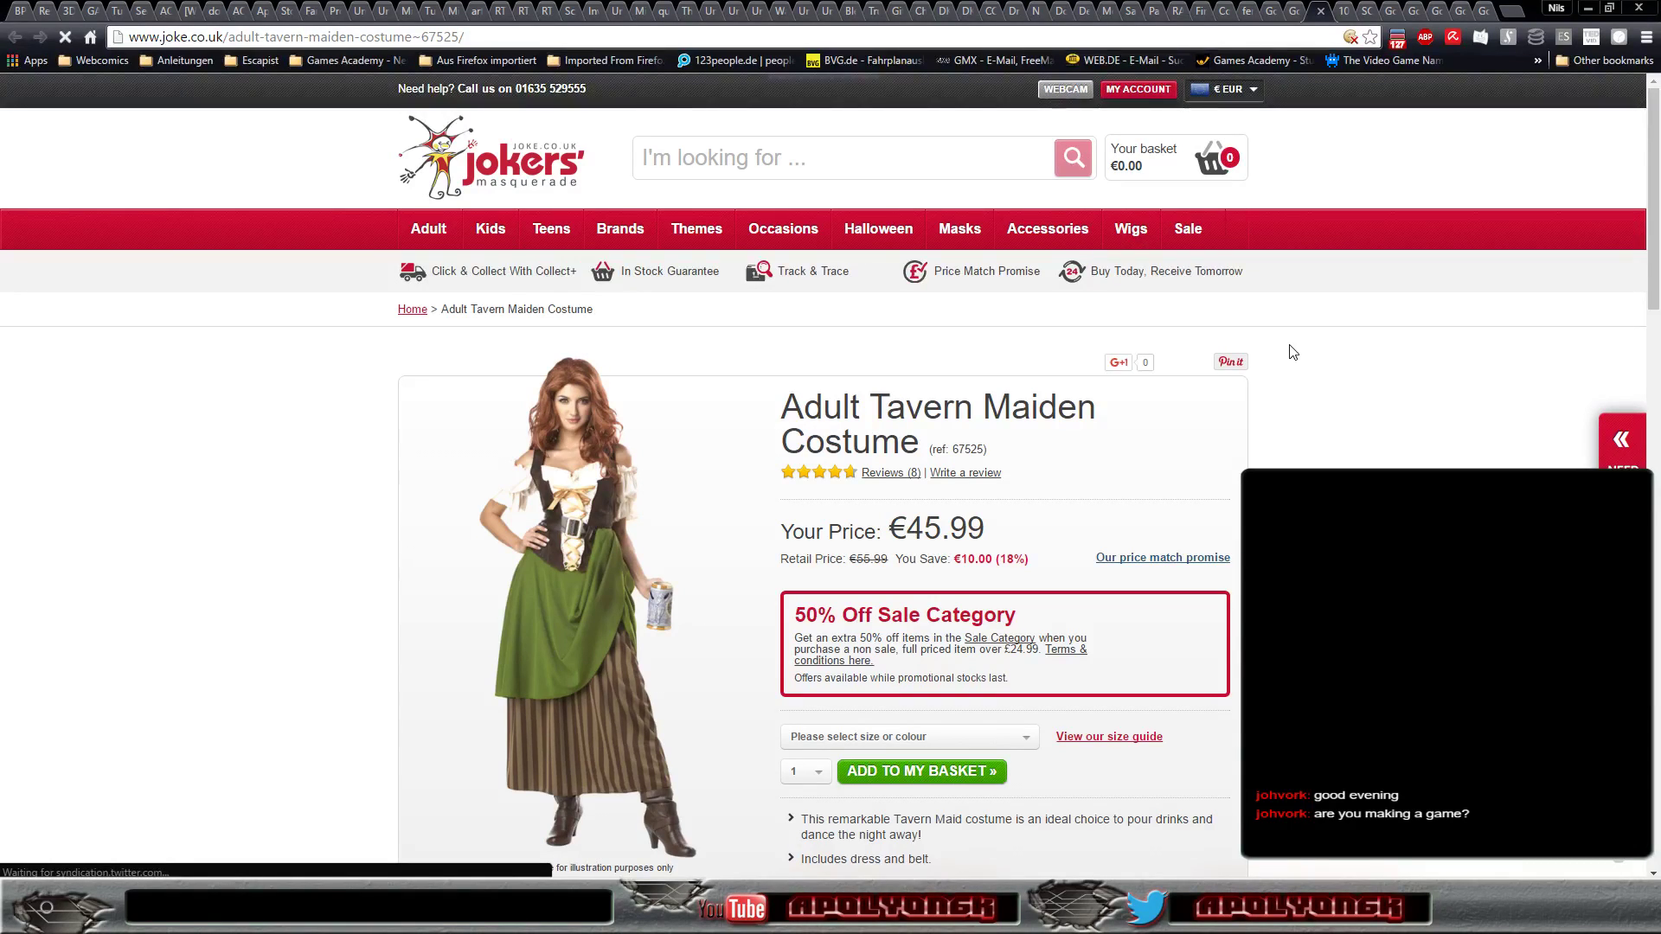
{"action": "scroll", "coordinate": [1293, 350], "scroll_direction": "down", "scroll_amount": 3}
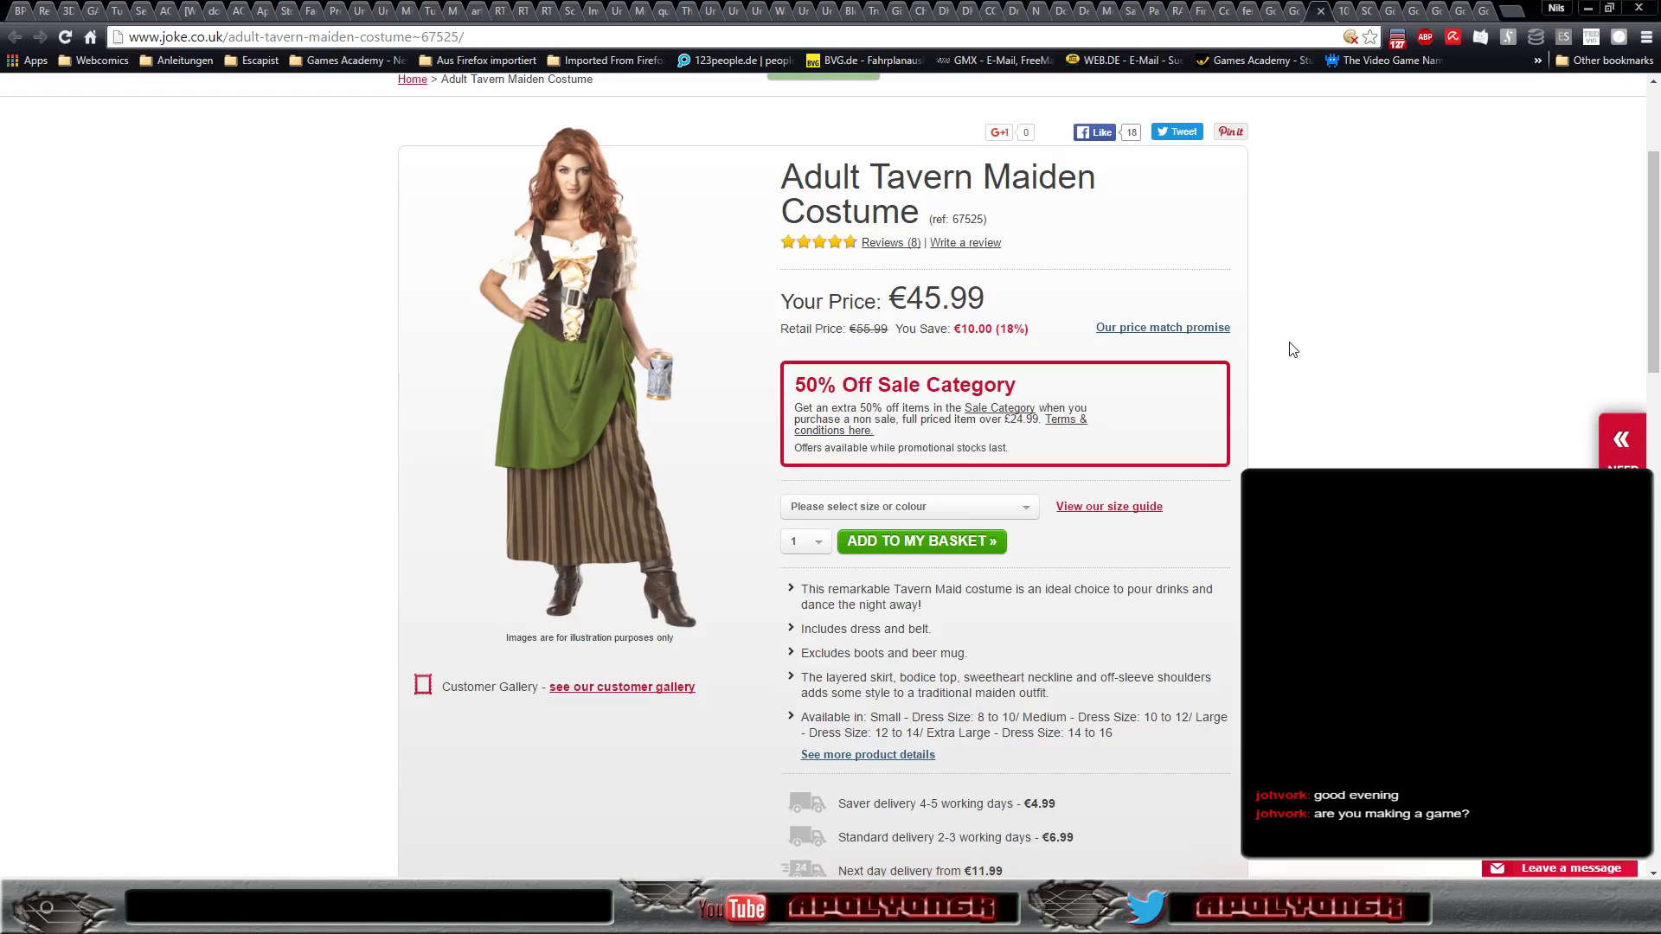
{"action": "scroll", "coordinate": [1292, 350], "scroll_direction": "down", "scroll_amount": 3}
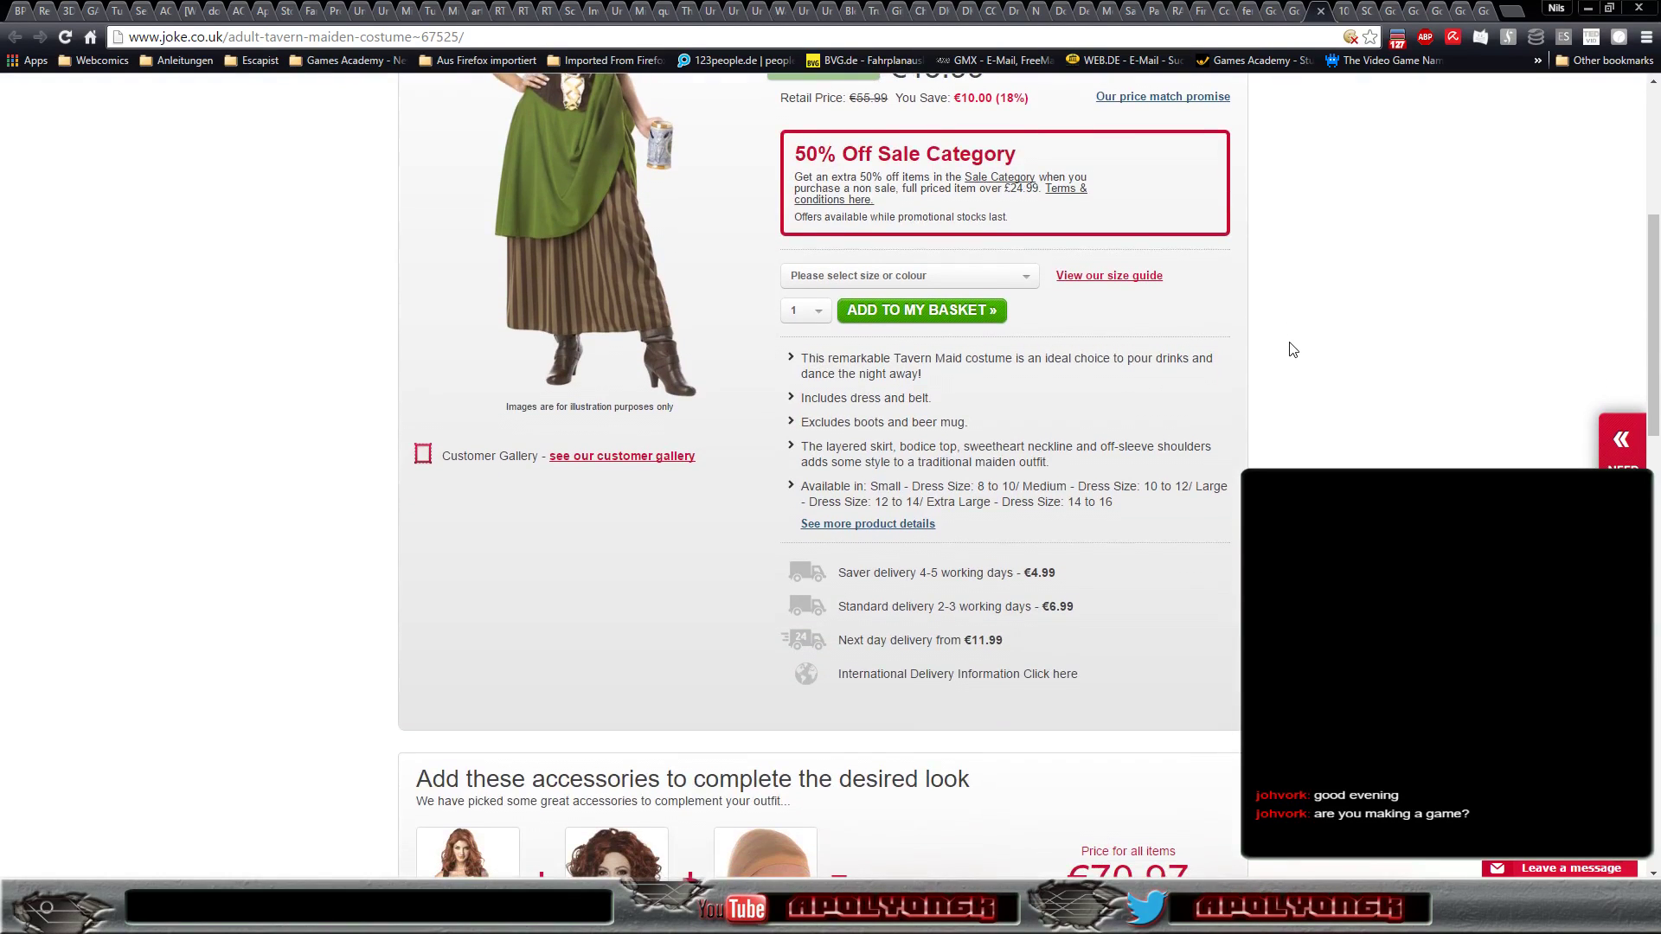
{"action": "scroll", "coordinate": [1292, 350], "scroll_direction": "down", "scroll_amount": 2}
{"action": "scroll", "coordinate": [1292, 350], "scroll_direction": "up", "scroll_amount": 3}
{"action": "scroll", "coordinate": [1292, 350], "scroll_direction": "up", "scroll_amount": 3}
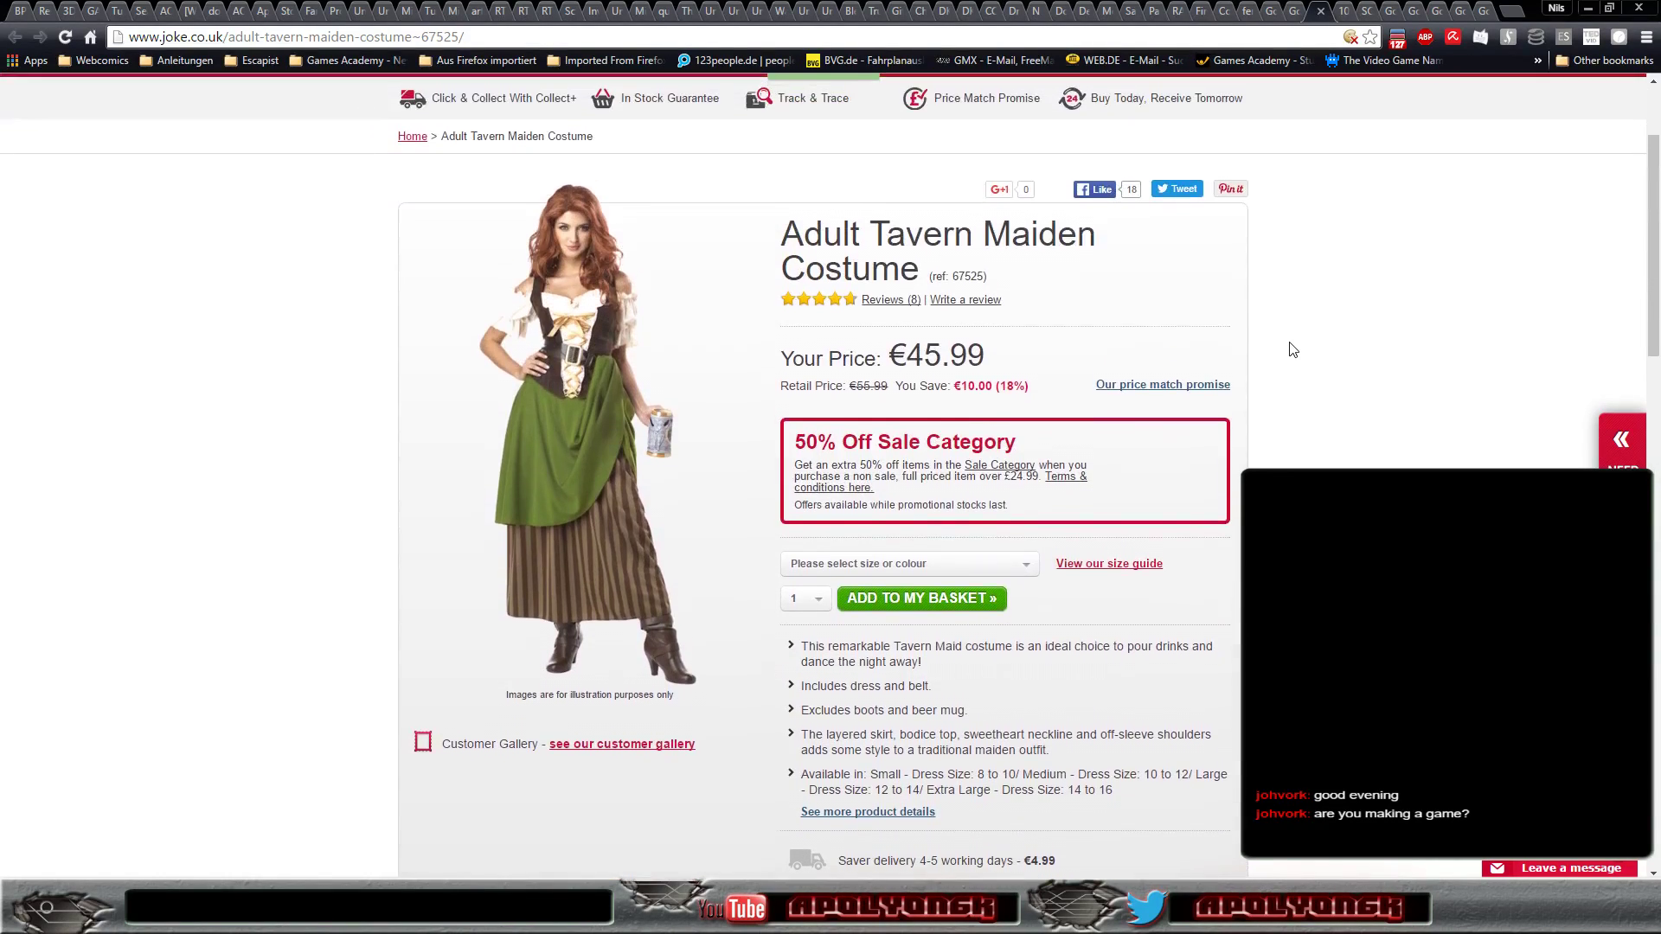
{"action": "left_click", "coordinate": [1321, 11]}
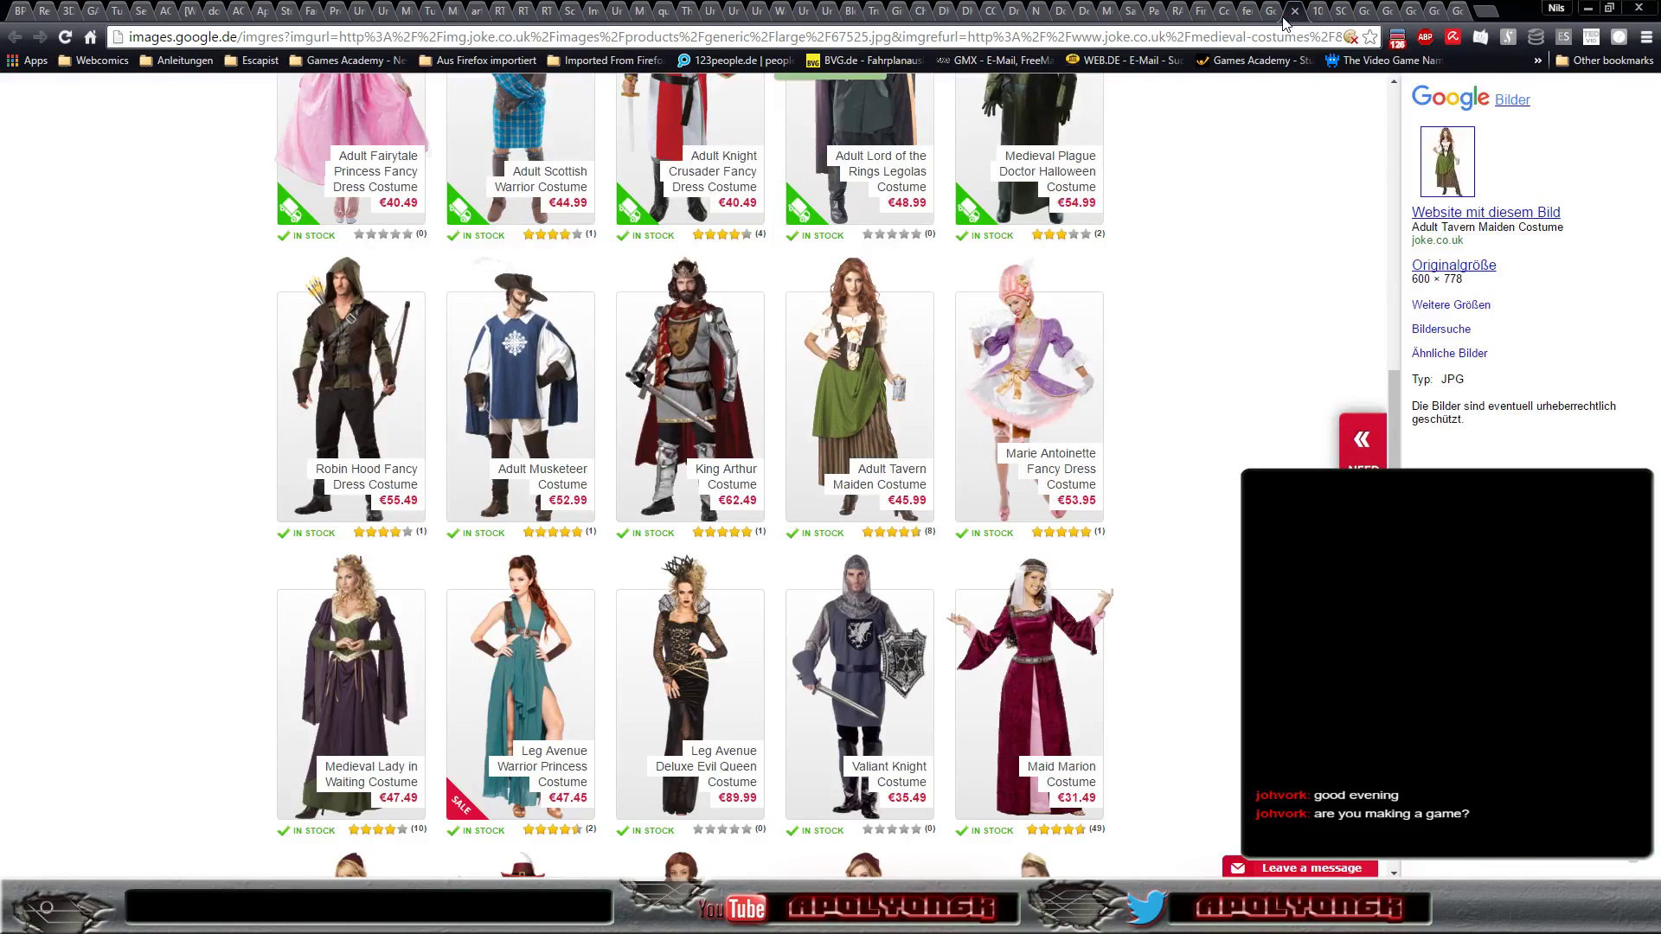
{"action": "scroll", "coordinate": [1263, 175], "scroll_direction": "down", "scroll_amount": 3}
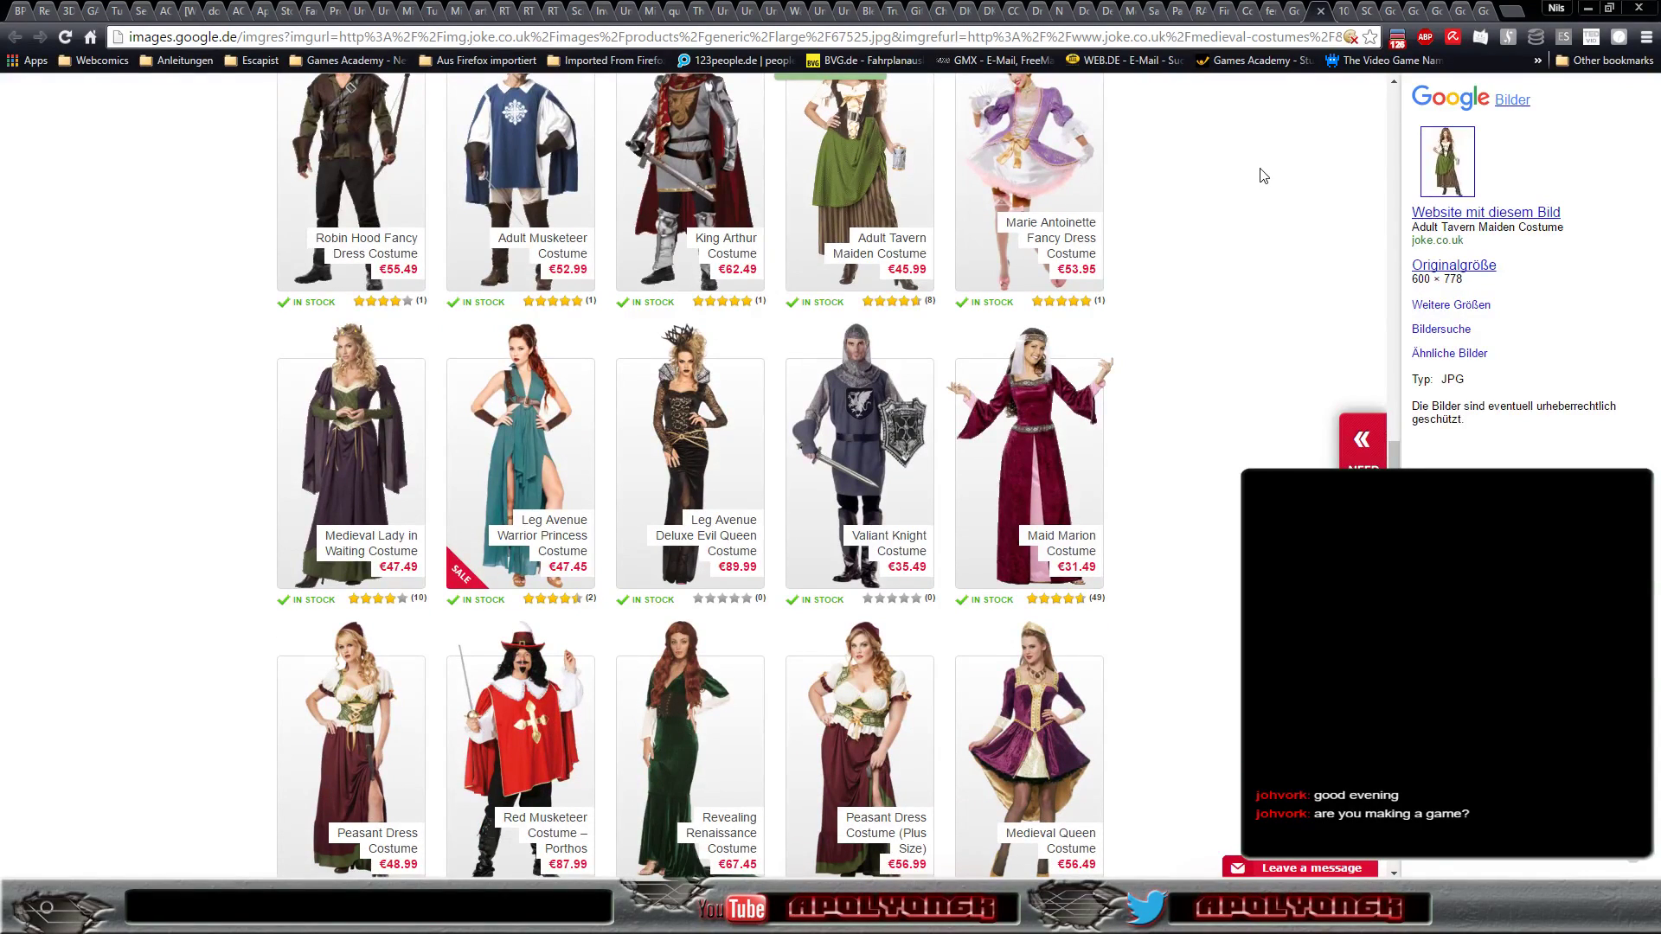
{"action": "scroll", "coordinate": [1263, 176], "scroll_direction": "down", "scroll_amount": 3}
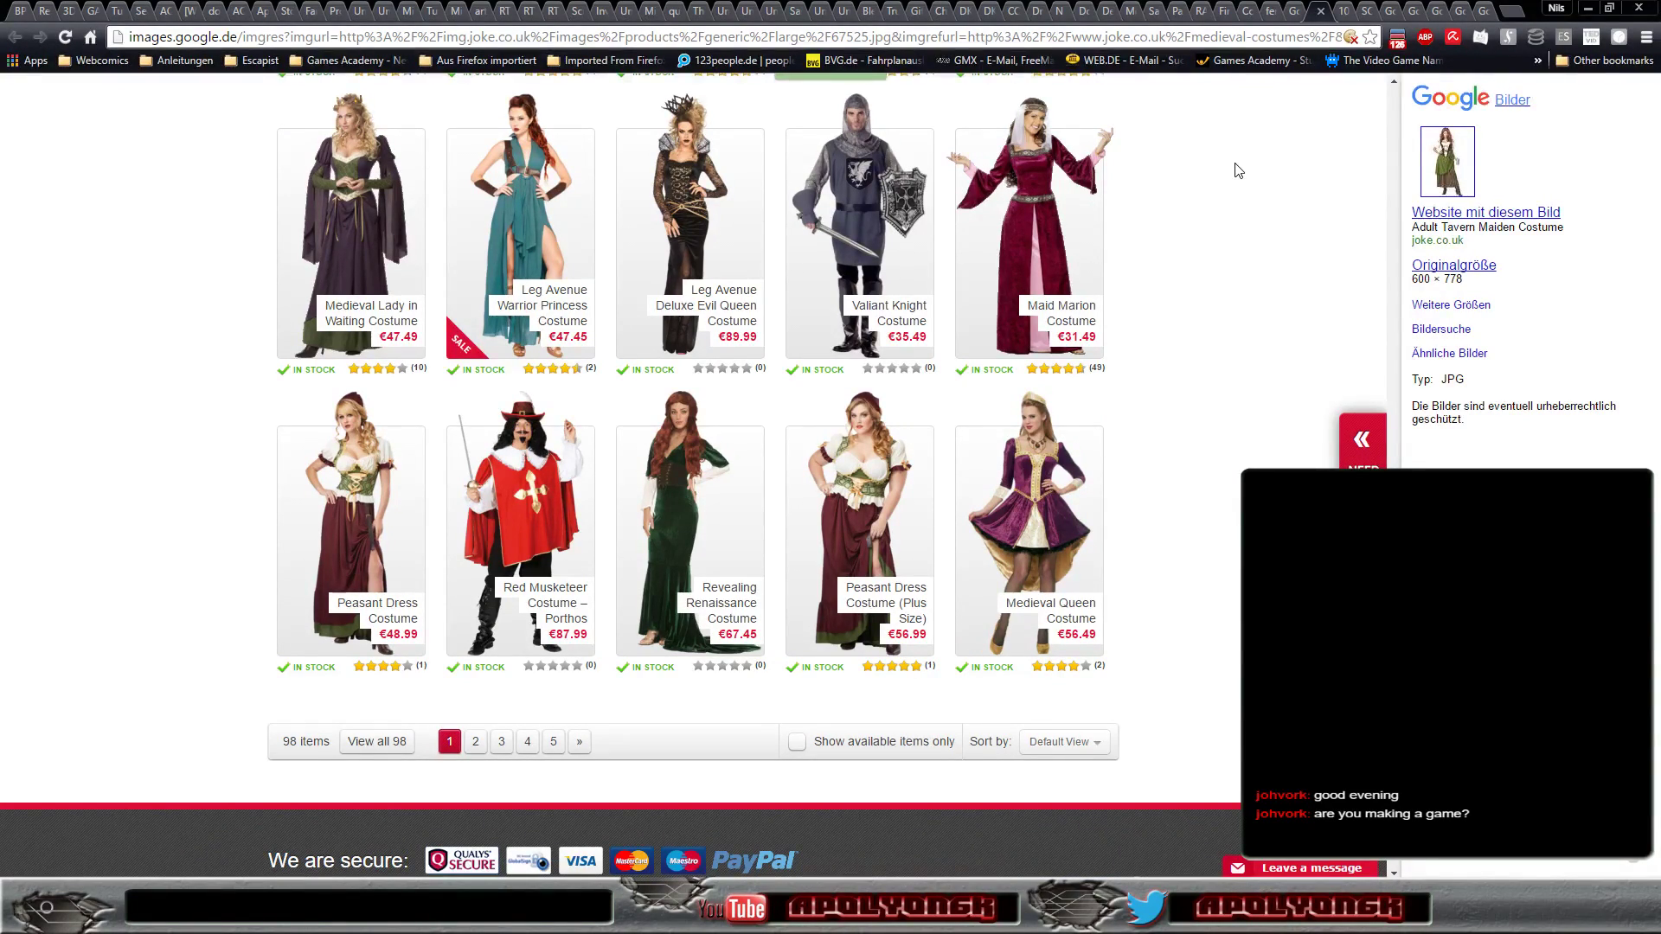
{"action": "scroll", "coordinate": [1238, 170], "scroll_direction": "up", "scroll_amount": 1}
{"action": "scroll", "coordinate": [1238, 170], "scroll_direction": "up", "scroll_amount": 3}
{"action": "scroll", "coordinate": [1239, 171], "scroll_direction": "up", "scroll_amount": 4}
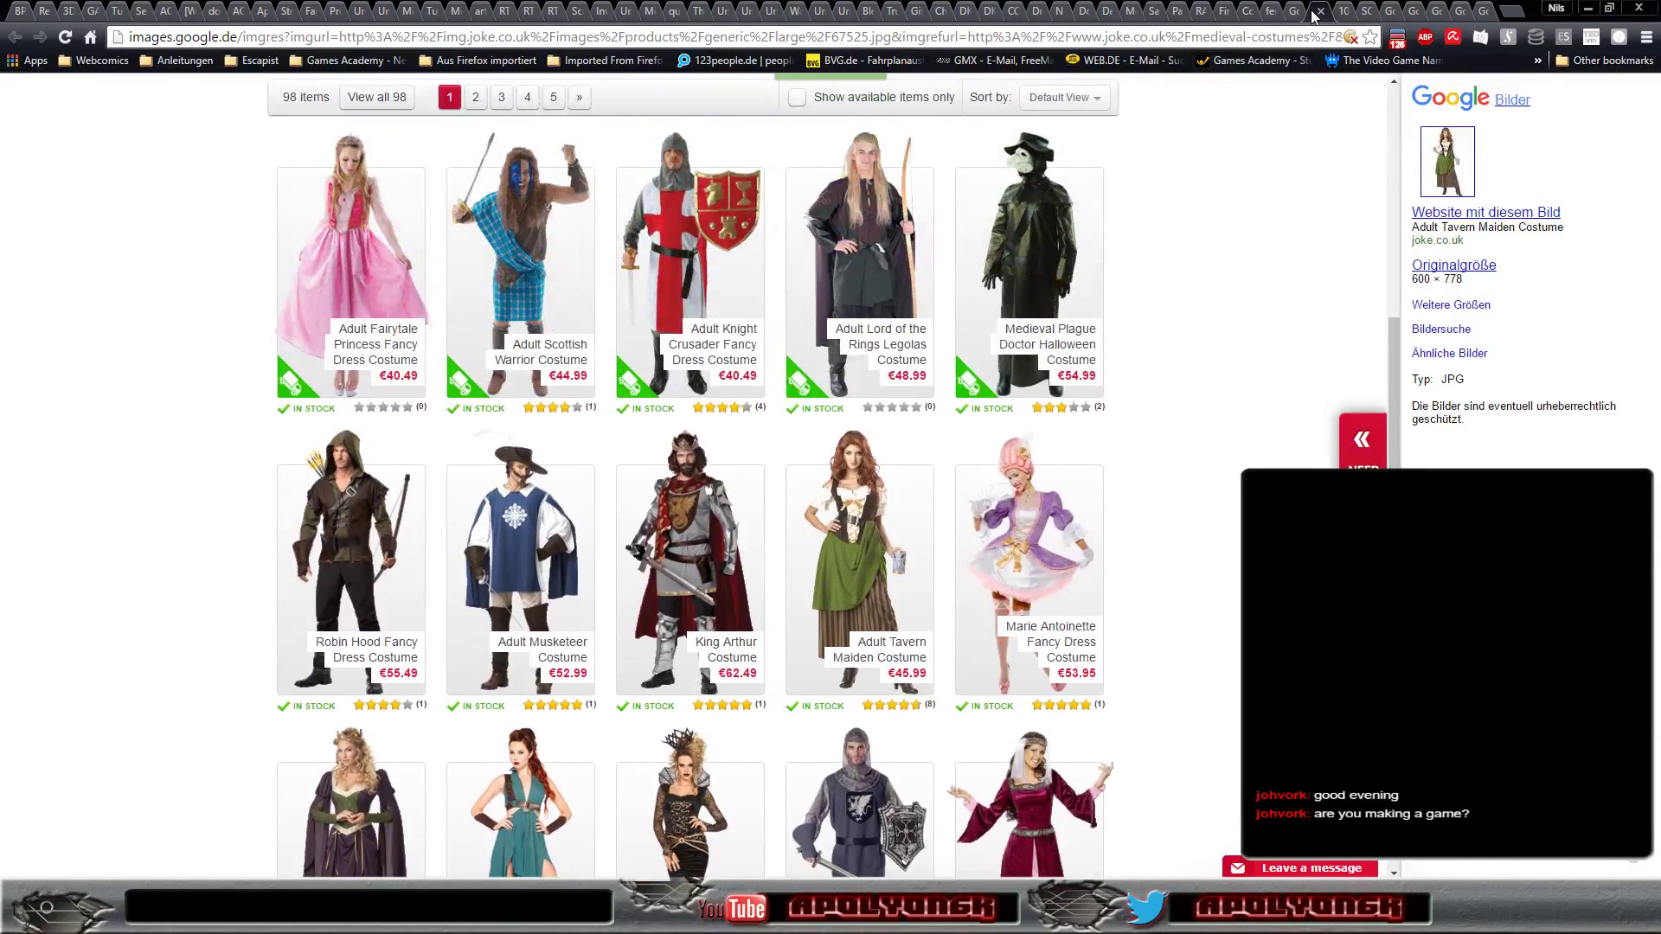
Close the costumes page, scroll further down the medieval clothing image results, then Alt+Tab to Blender.
{"action": "left_click", "coordinate": [1320, 11]}
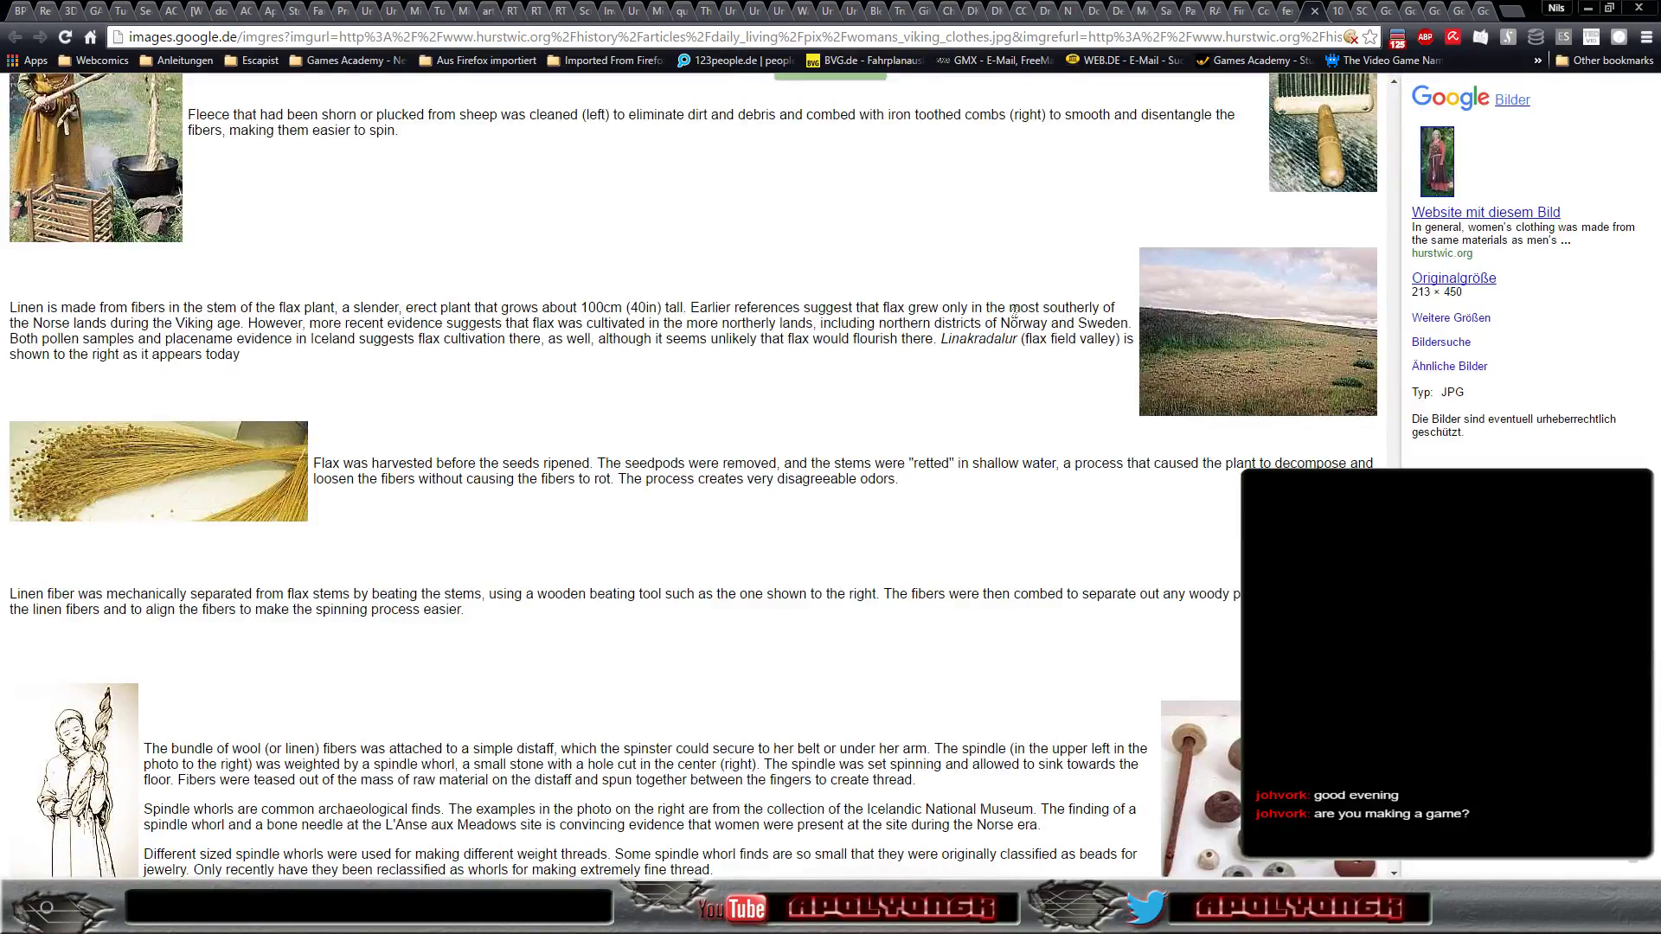
{"action": "left_click", "coordinate": [1290, 13]}
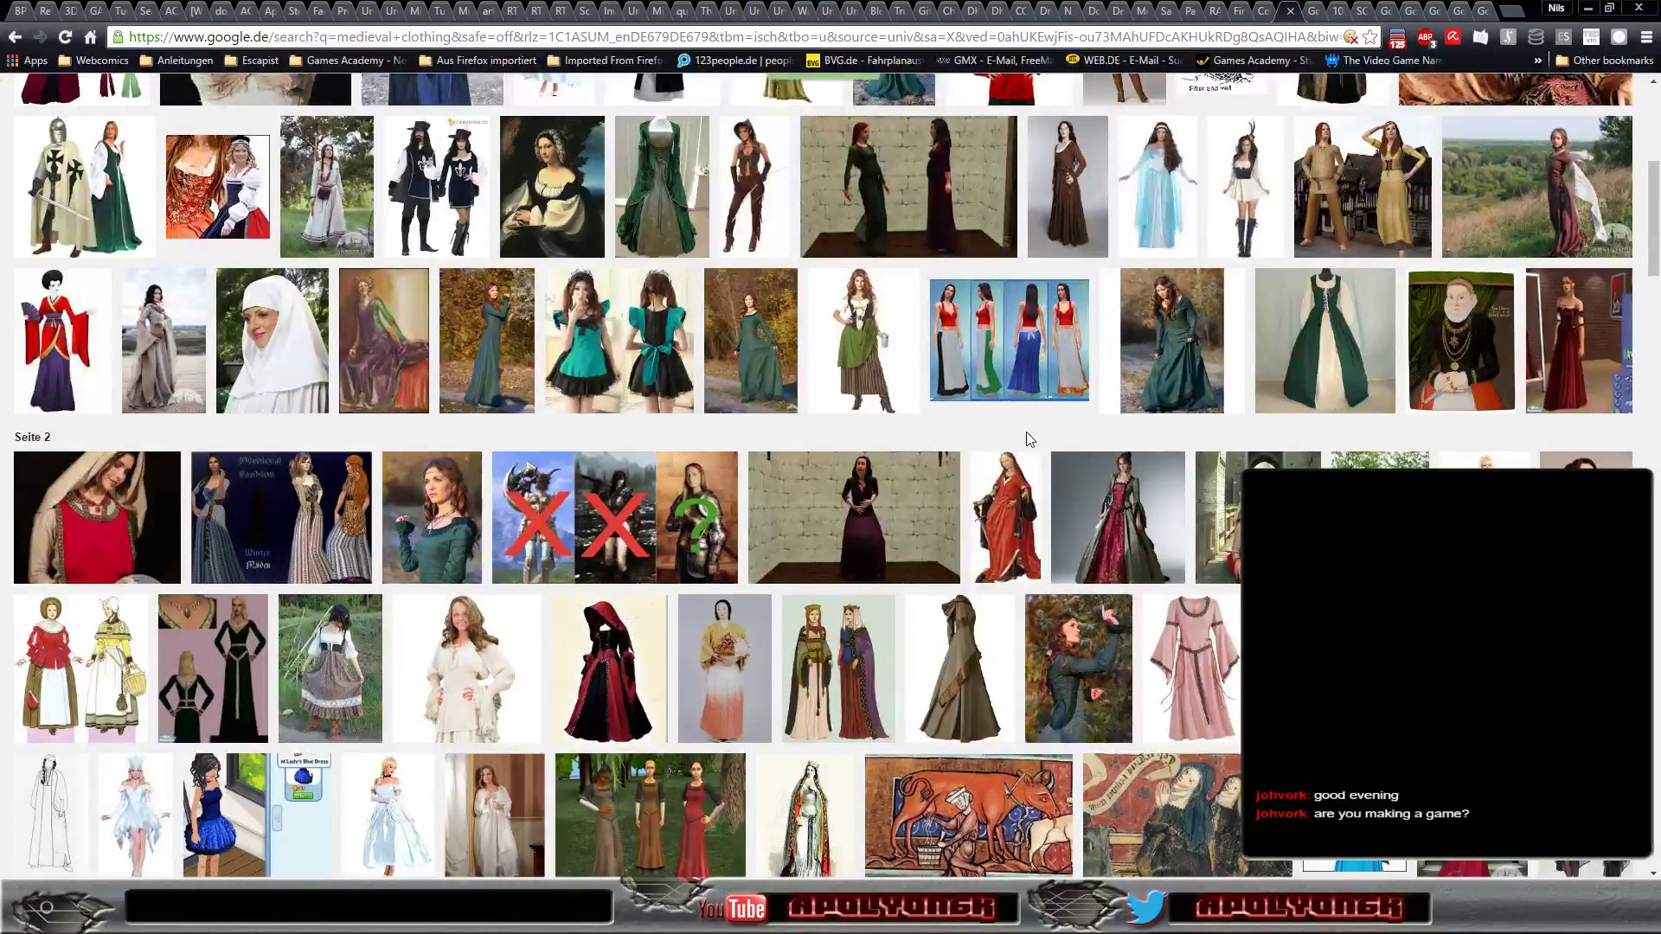
{"action": "scroll", "coordinate": [972, 438], "scroll_direction": "down", "scroll_amount": 2}
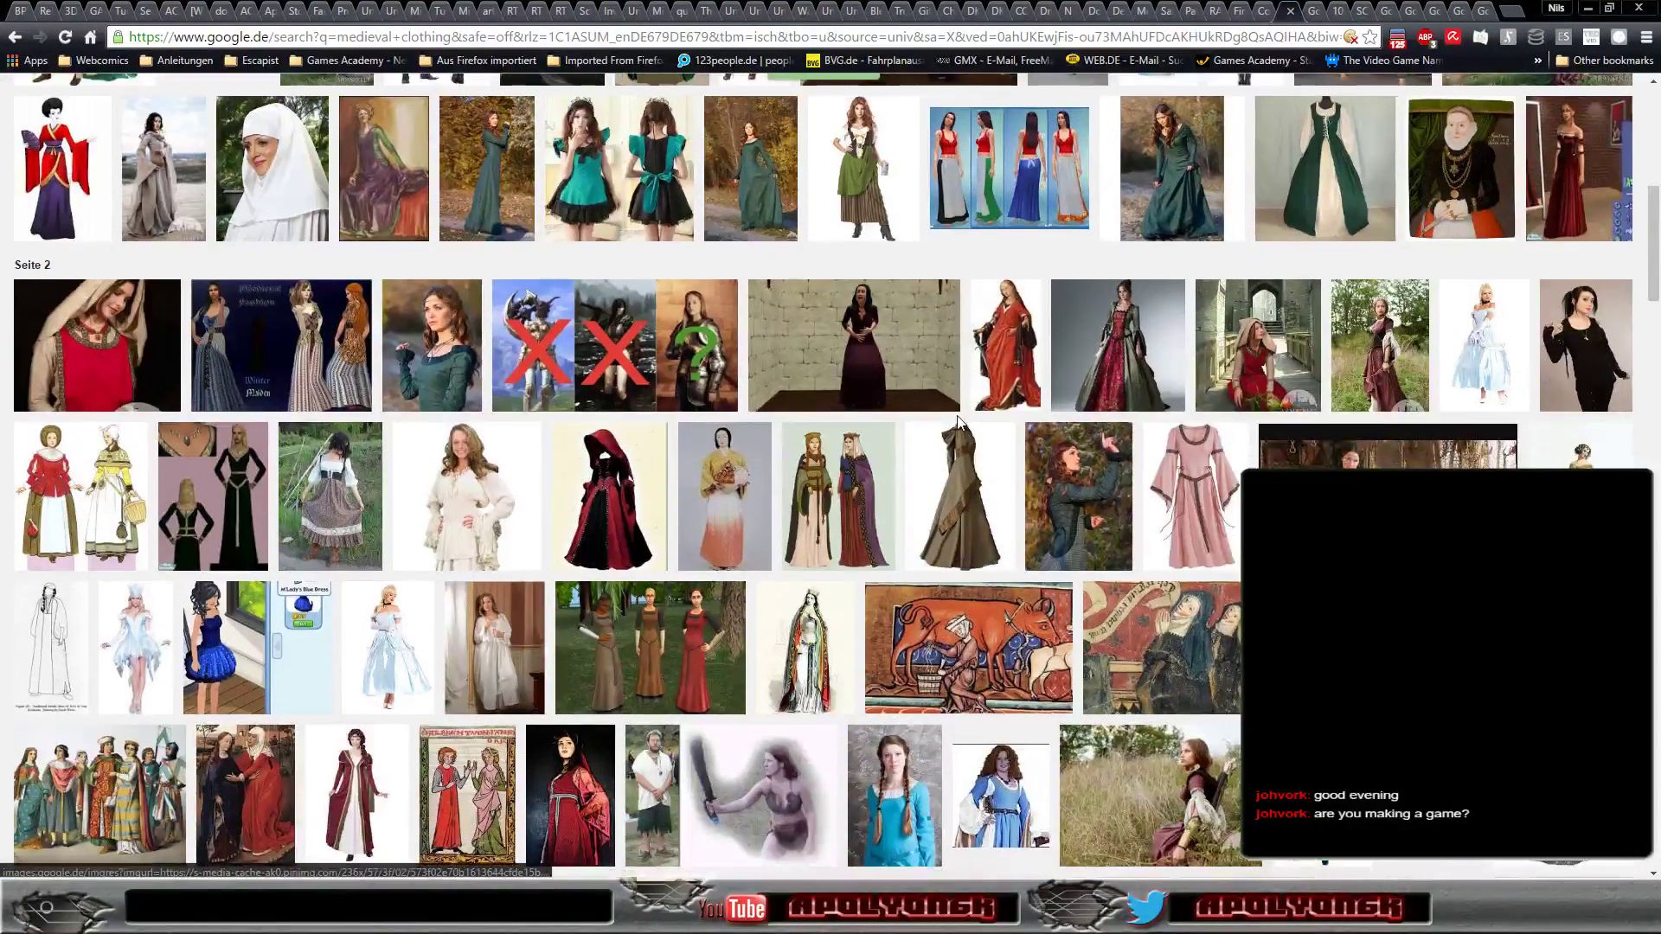
{"action": "scroll", "coordinate": [970, 401], "scroll_direction": "down", "scroll_amount": 2}
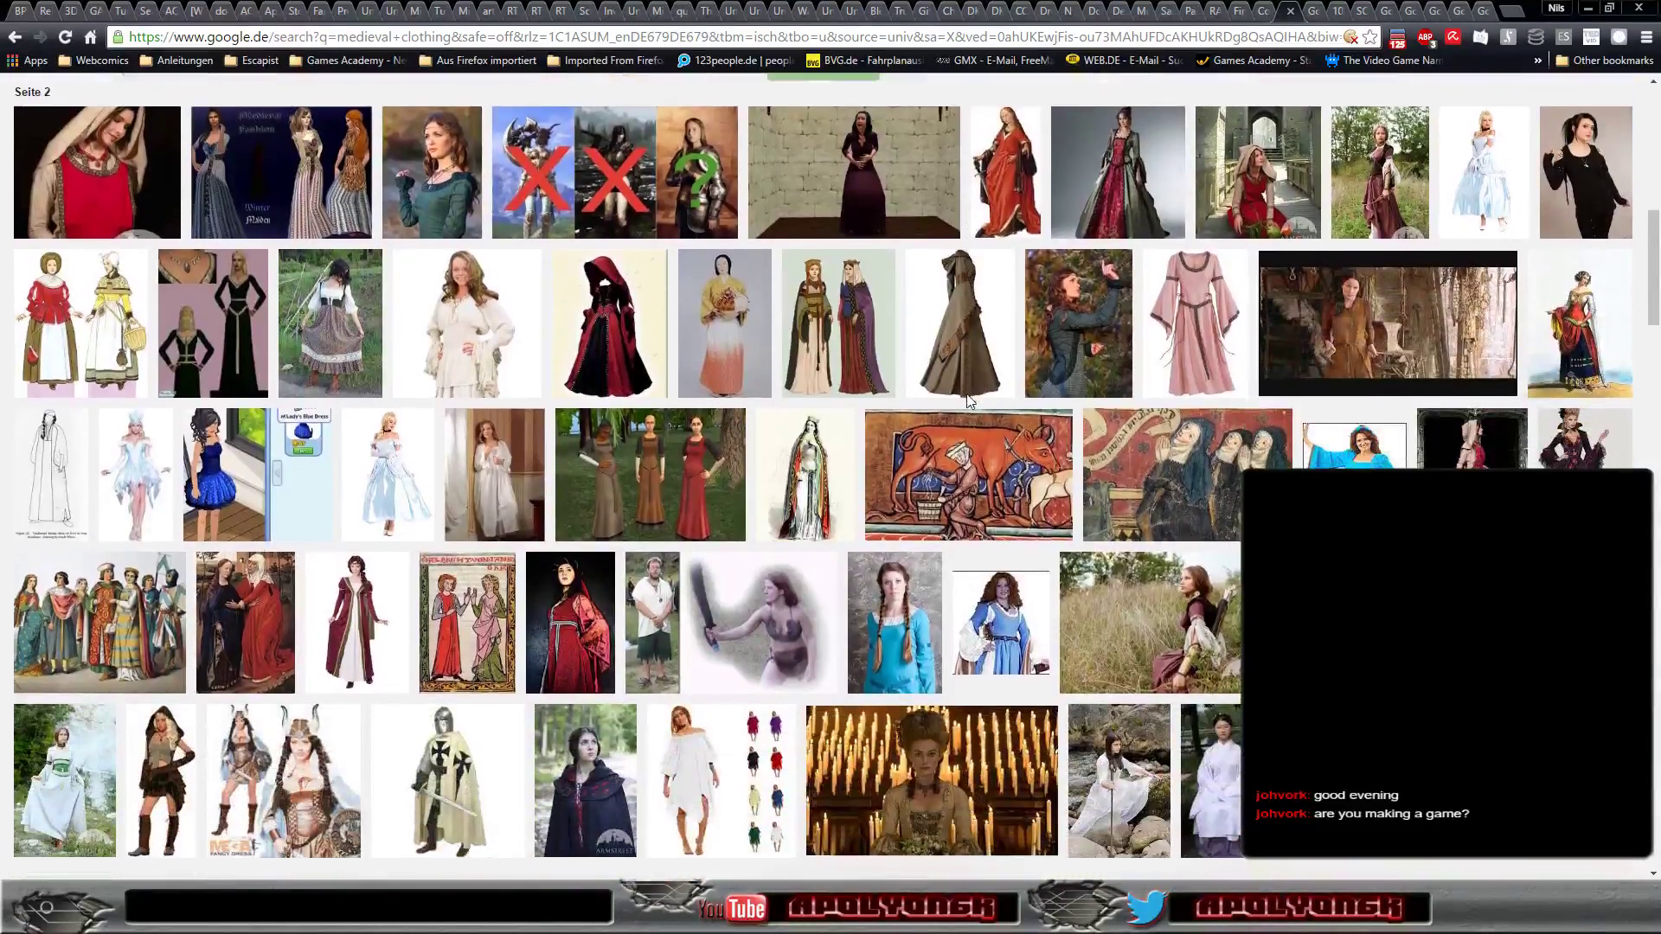
{"action": "key", "text": "alt+Tab"}
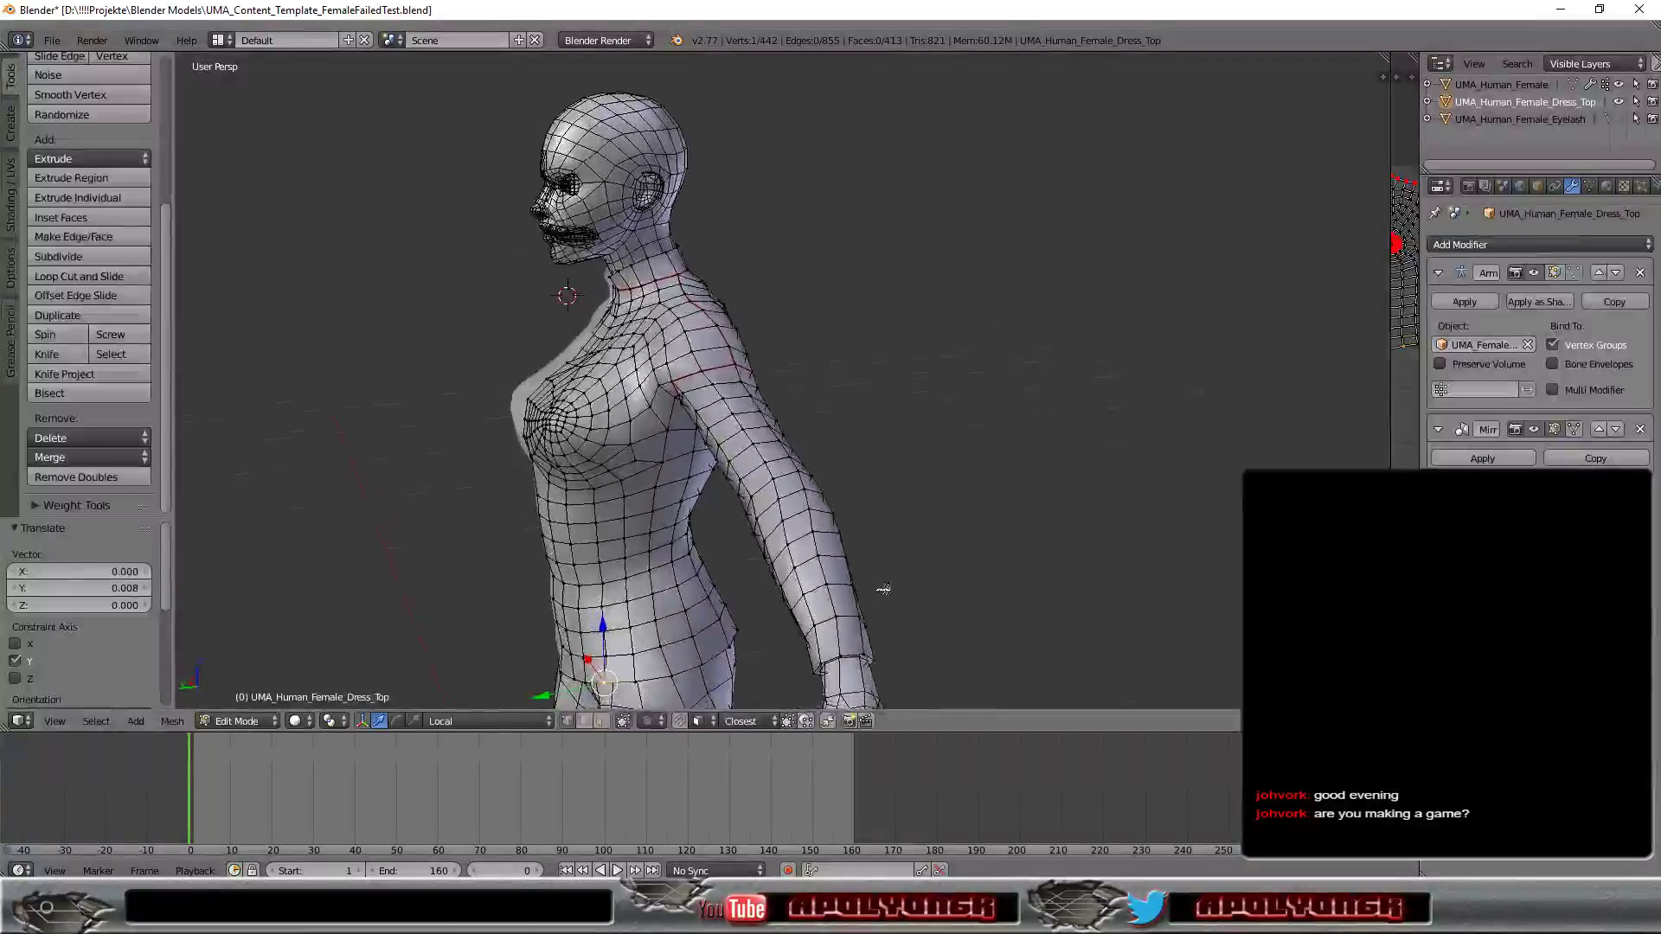
Nudge the front-waist vertex slightly along local Y and check it from a low front view.
{"action": "middle_click_drag", "start_coordinate": [883, 589], "coordinate": [855, 593]}
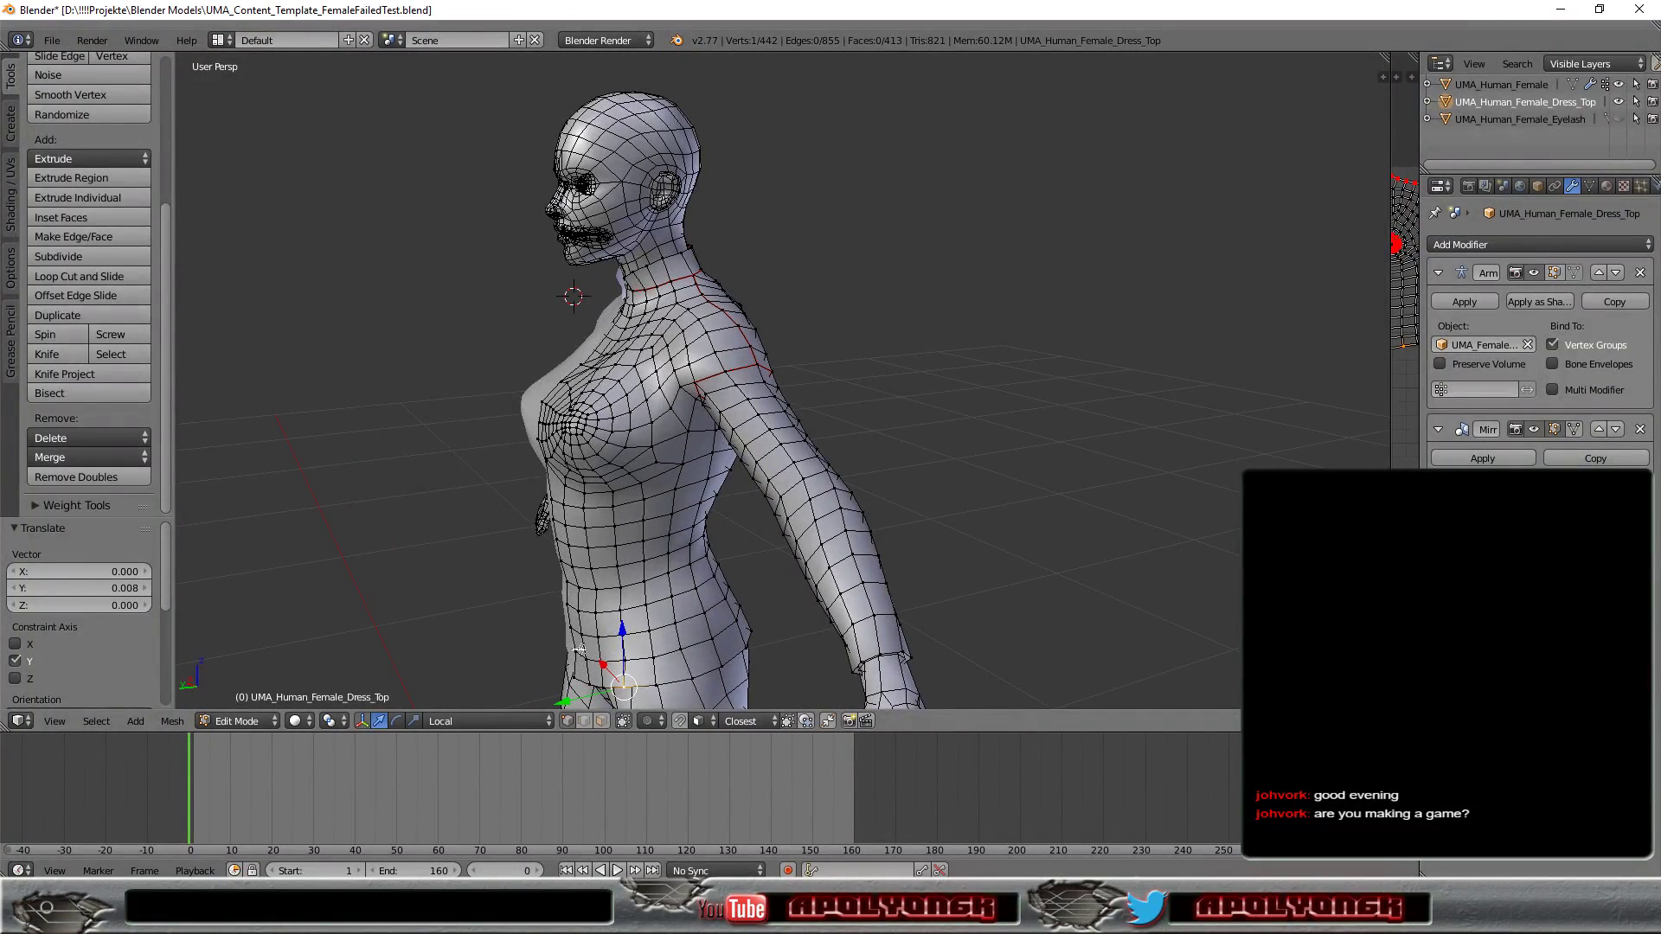
{"action": "left_click_drag", "start_coordinate": [534, 664], "coordinate": [513, 666]}
{"action": "mouse_move", "coordinate": [638, 674]}
{"action": "middle_mouse_down"}
{"action": "mouse_move", "coordinate": [893, 520]}
{"action": "mouse_move", "coordinate": [832, 526]}
{"action": "middle_mouse_up"}
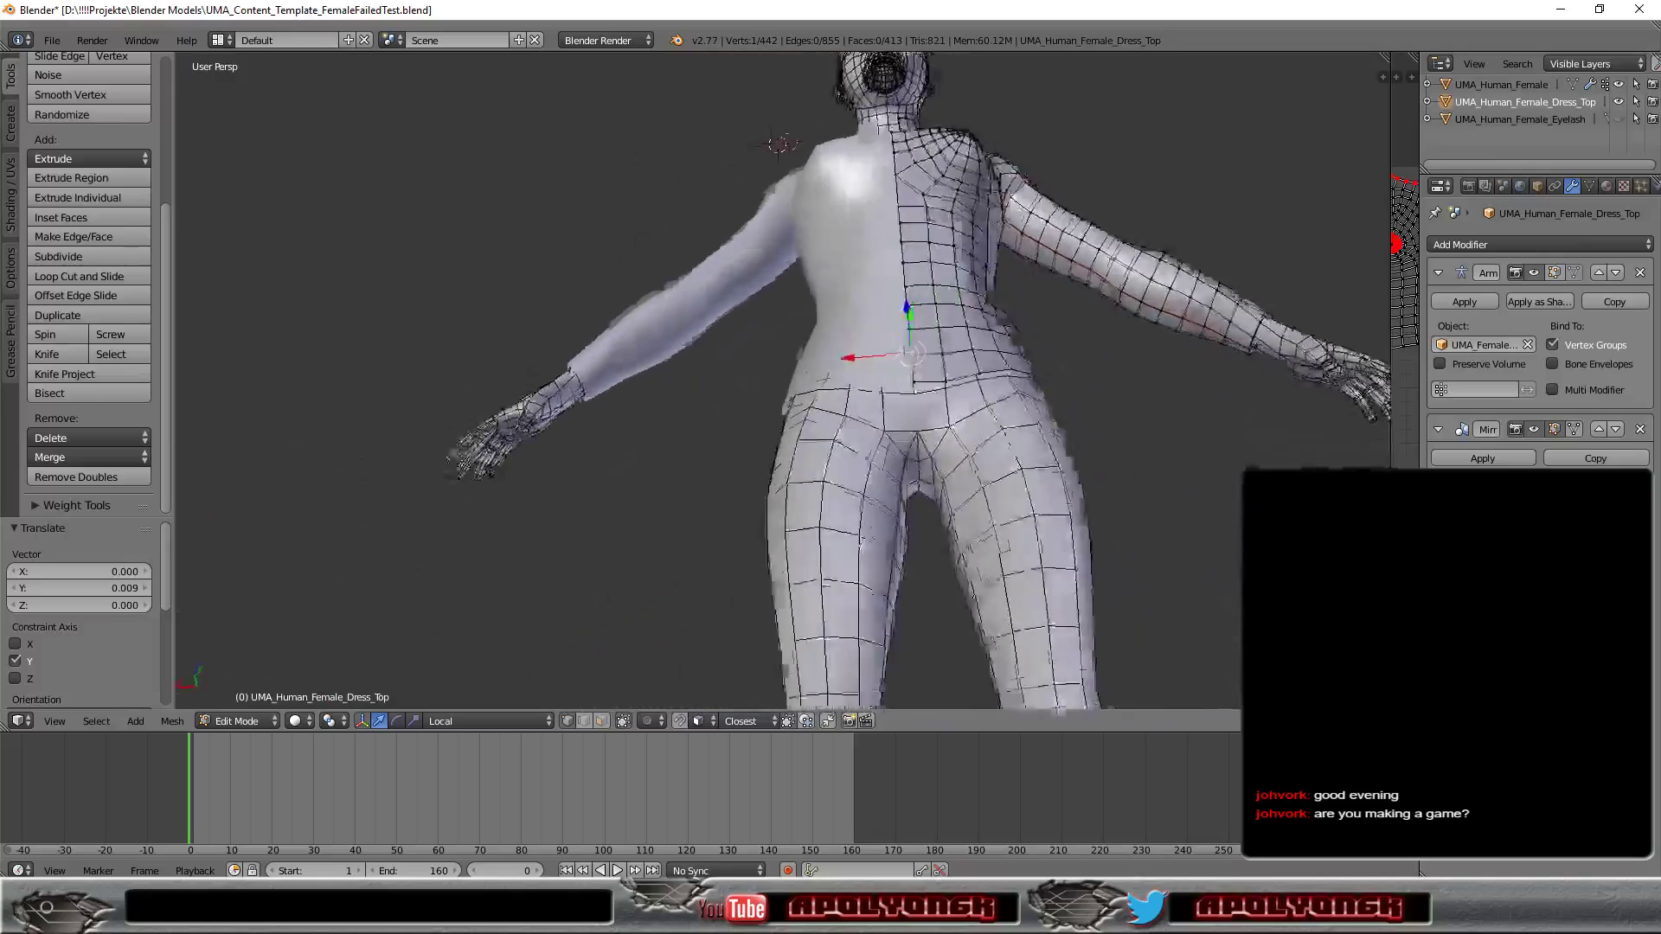
{"action": "scroll", "coordinate": [832, 526], "scroll_direction": "down", "scroll_amount": 2}
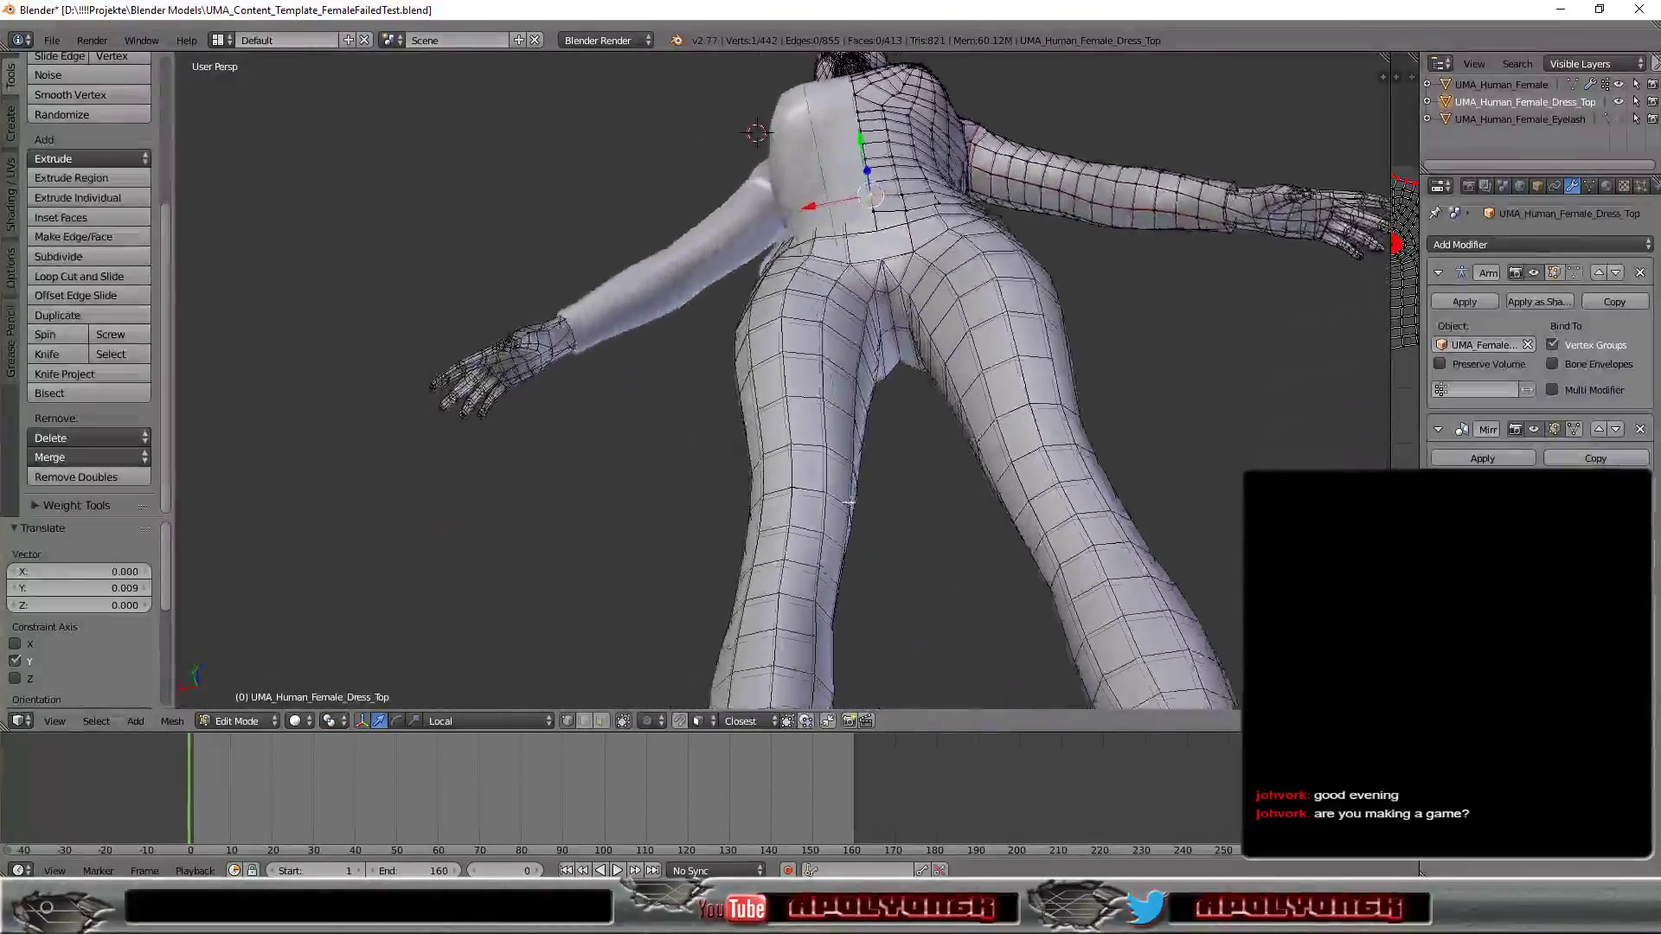
{"action": "scroll", "coordinate": [932, 460], "scroll_direction": "down", "scroll_amount": 1}
{"action": "scroll", "coordinate": [940, 459], "scroll_direction": "down", "scroll_amount": 1}
{"action": "mouse_move", "coordinate": [964, 426]}
{"action": "middle_mouse_down"}
{"action": "mouse_move", "coordinate": [987, 572]}
{"action": "mouse_move", "coordinate": [939, 593]}
{"action": "mouse_move", "coordinate": [883, 579]}
{"action": "mouse_move", "coordinate": [977, 589]}
{"action": "mouse_move", "coordinate": [1030, 563]}
{"action": "mouse_move", "coordinate": [1034, 519]}
{"action": "mouse_move", "coordinate": [1008, 482]}
{"action": "mouse_move", "coordinate": [823, 527]}
{"action": "mouse_move", "coordinate": [614, 464]}
{"action": "mouse_move", "coordinate": [741, 459]}
{"action": "mouse_move", "coordinate": [767, 577]}
{"action": "mouse_move", "coordinate": [934, 557]}
{"action": "middle_mouse_up"}
{"action": "scroll", "coordinate": [934, 557], "scroll_direction": "up", "scroll_amount": 5}
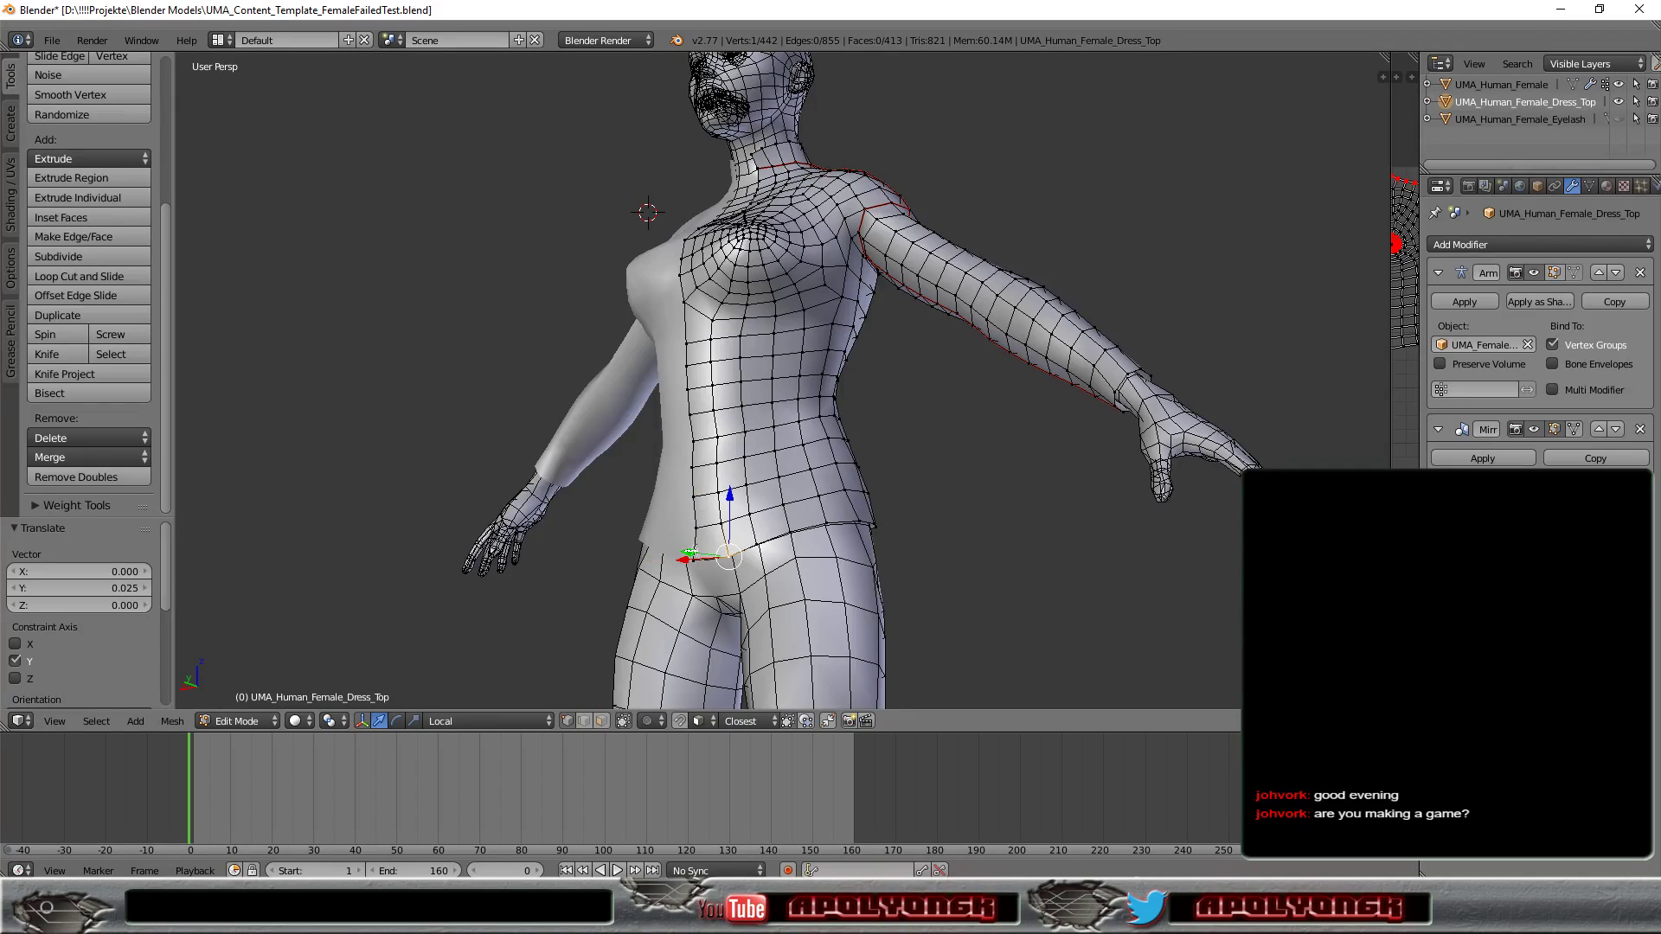
Nudge the vertex again along local Y to 0.009, then orbit all round the mirrored torso.
{"action": "left_click_drag", "start_coordinate": [690, 552], "coordinate": [744, 526]}
{"action": "mouse_move", "coordinate": [942, 533]}
{"action": "middle_mouse_down"}
{"action": "mouse_move", "coordinate": [851, 603]}
{"action": "mouse_move", "coordinate": [725, 626]}
{"action": "middle_mouse_up"}
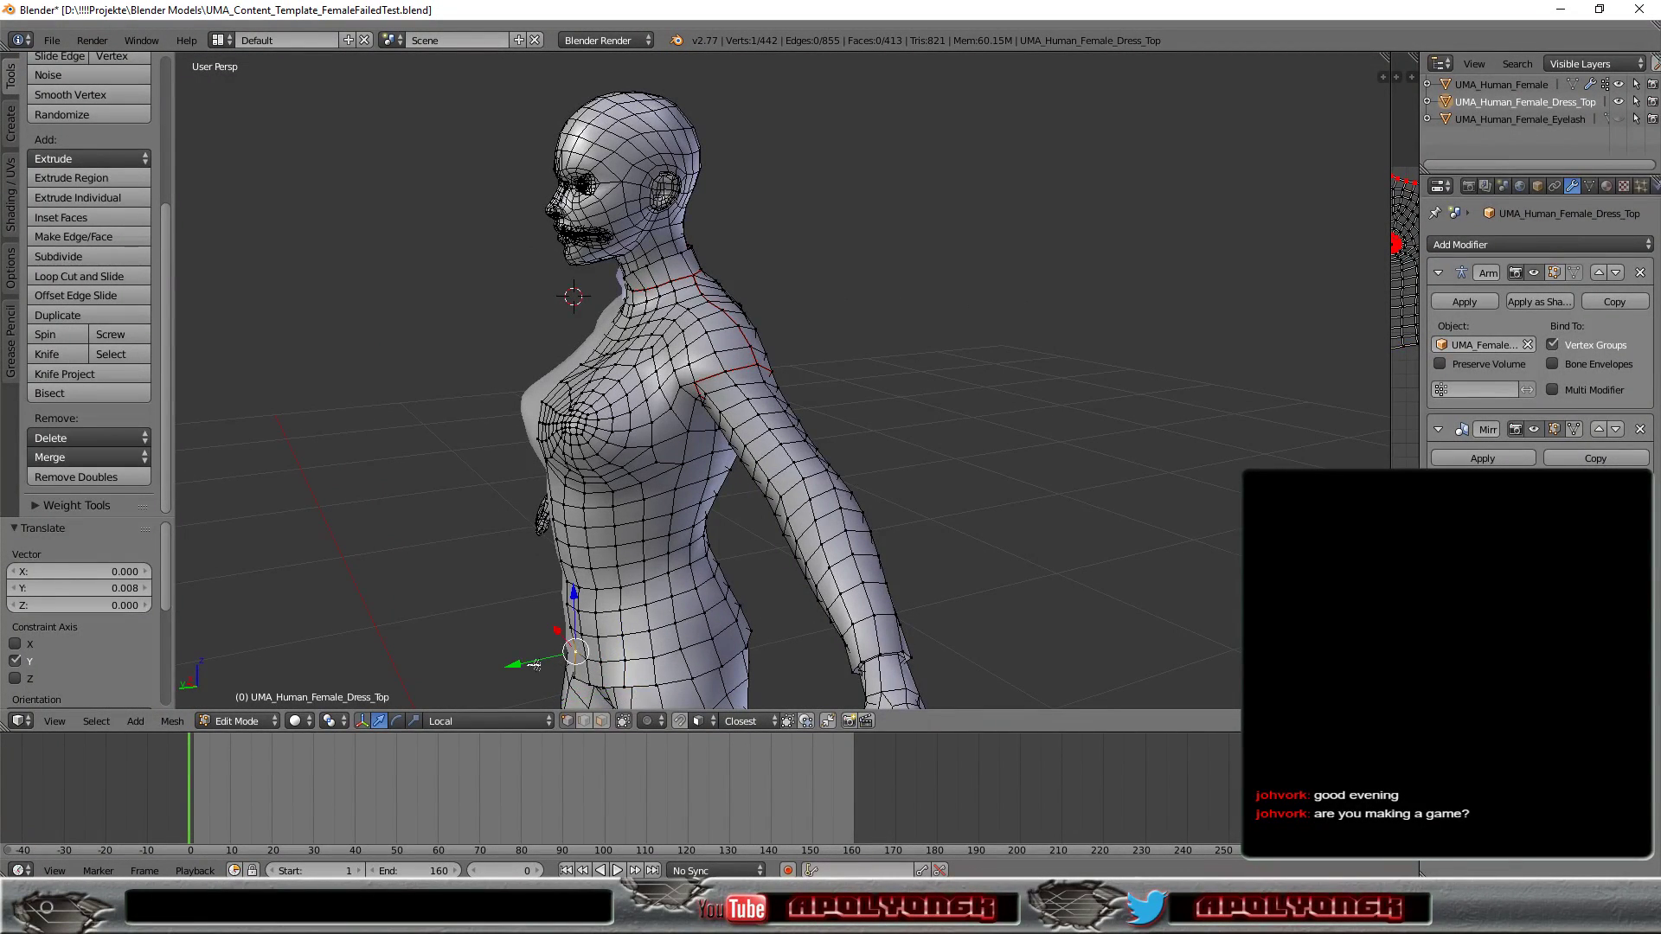
{"action": "left_click_drag", "start_coordinate": [534, 664], "coordinate": [512, 666]}
{"action": "mouse_move", "coordinate": [661, 667]}
{"action": "middle_mouse_down"}
{"action": "mouse_move", "coordinate": [896, 520]}
{"action": "mouse_move", "coordinate": [834, 522]}
{"action": "middle_mouse_up"}
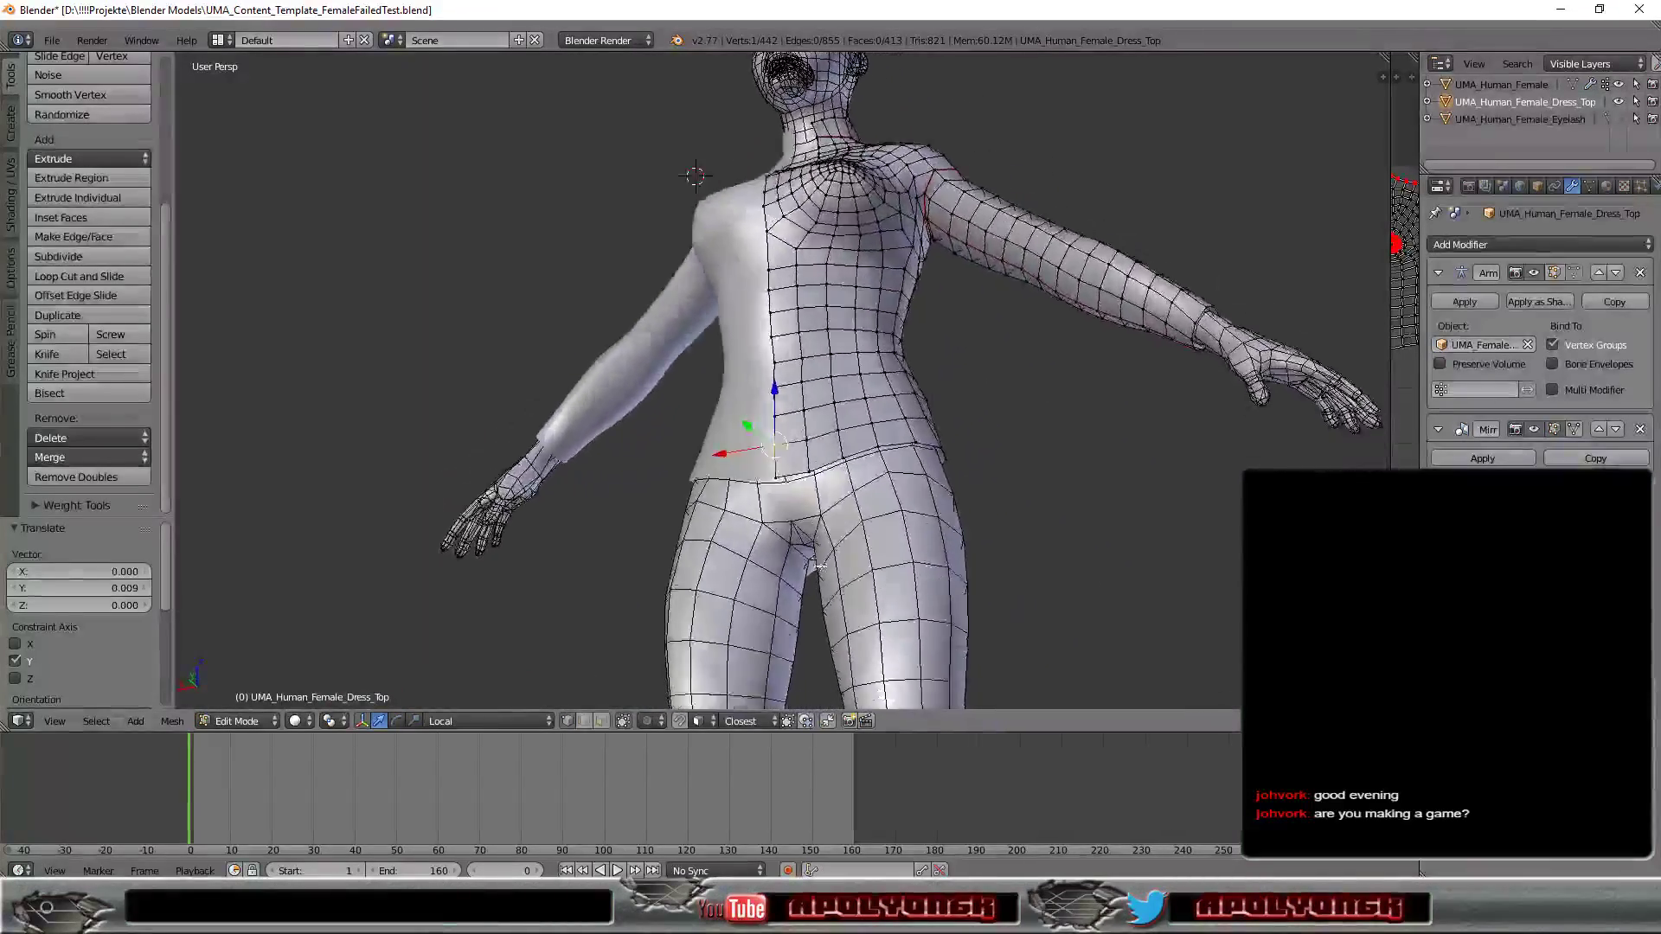
{"action": "scroll", "coordinate": [835, 523], "scroll_direction": "down", "scroll_amount": 4}
{"action": "mouse_move", "coordinate": [908, 463]}
{"action": "middle_mouse_down"}
{"action": "mouse_move", "coordinate": [937, 460]}
{"action": "mouse_move", "coordinate": [913, 520]}
{"action": "mouse_move", "coordinate": [985, 573]}
{"action": "middle_mouse_up"}
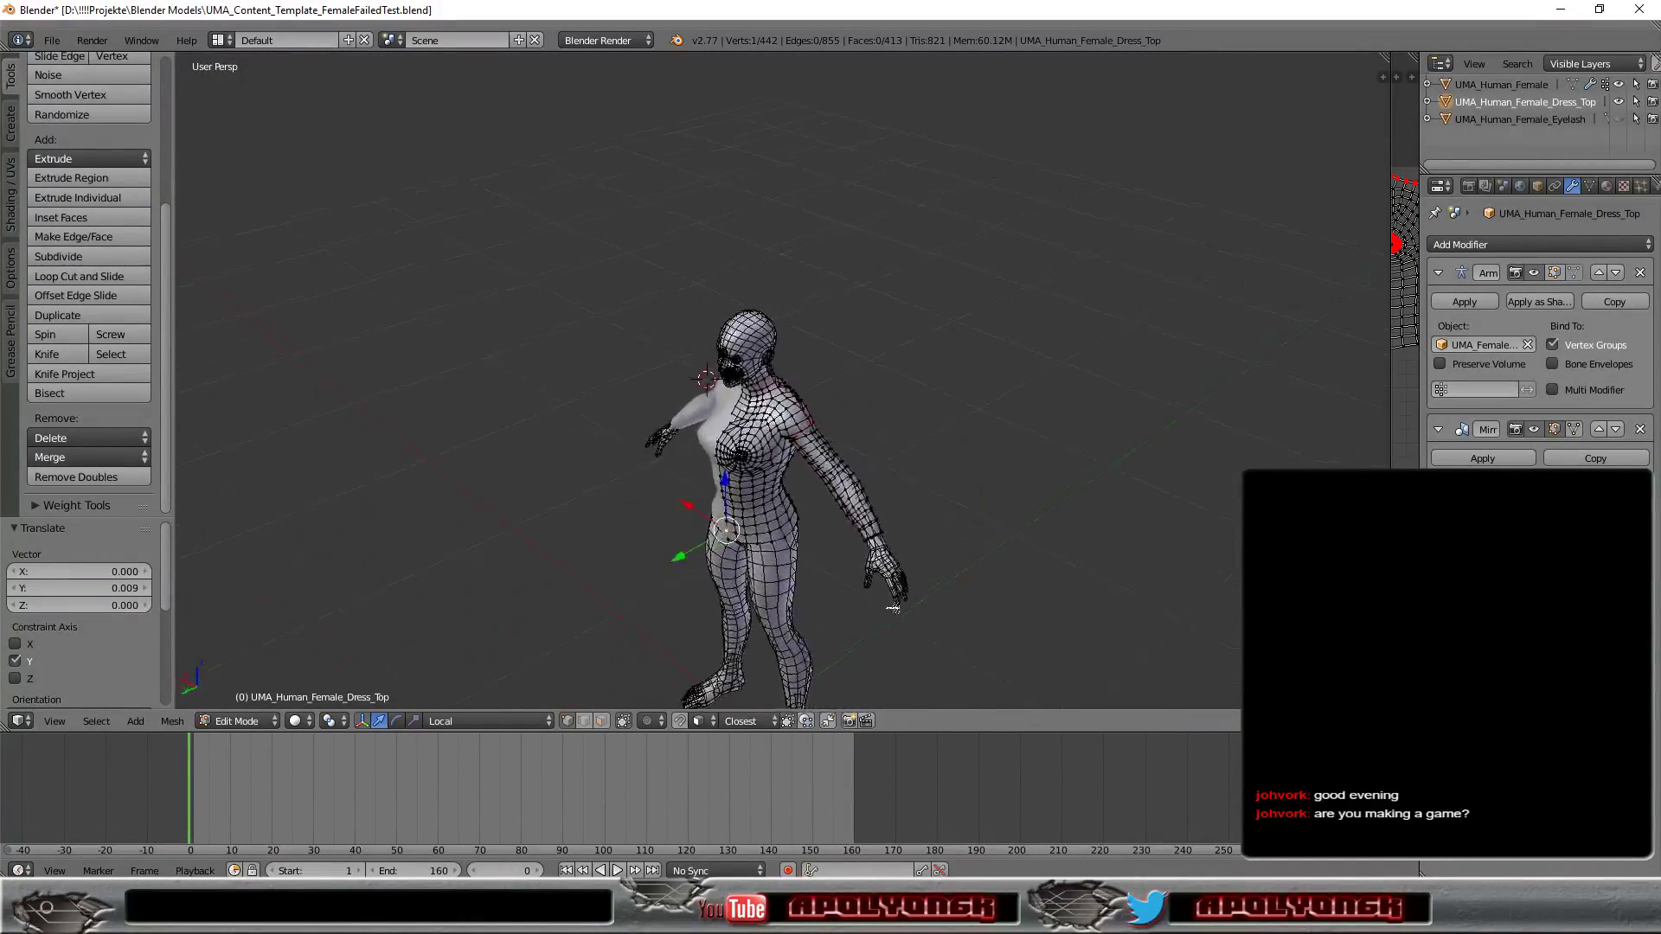
{"action": "mouse_move", "coordinate": [986, 587]}
{"action": "middle_mouse_down"}
{"action": "mouse_move", "coordinate": [1038, 556]}
{"action": "mouse_move", "coordinate": [1038, 508]}
{"action": "mouse_move", "coordinate": [998, 490]}
{"action": "middle_mouse_up"}
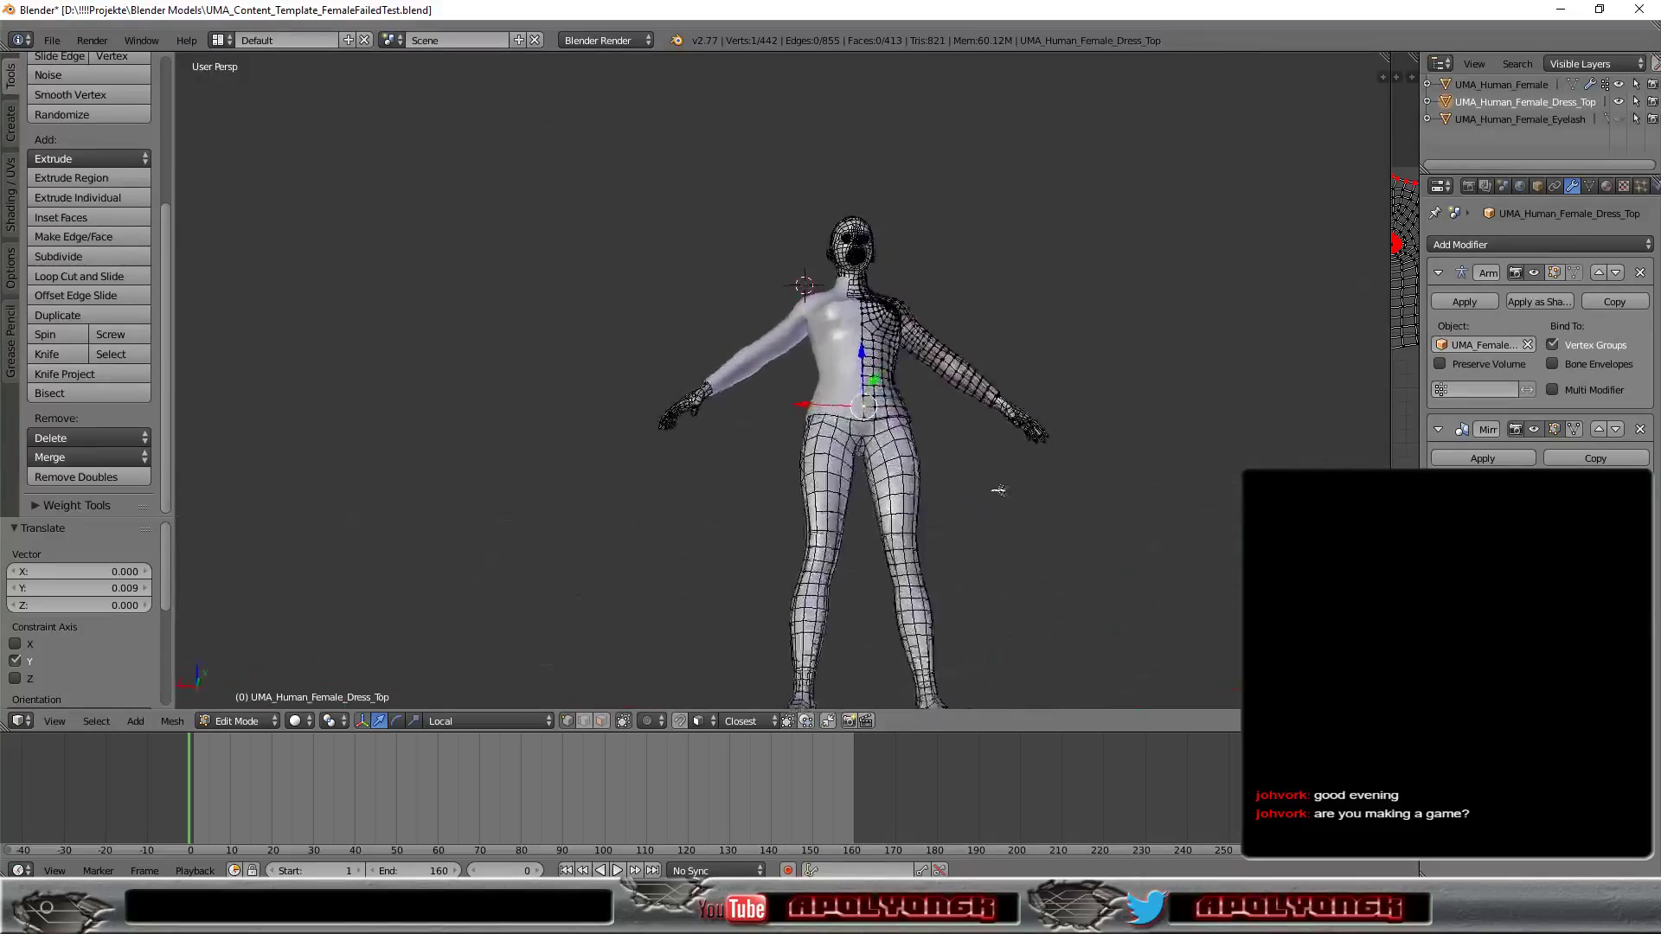
{"action": "mouse_move", "coordinate": [882, 517]}
{"action": "middle_mouse_down"}
{"action": "mouse_move", "coordinate": [786, 576]}
{"action": "mouse_move", "coordinate": [935, 557]}
{"action": "middle_mouse_up"}
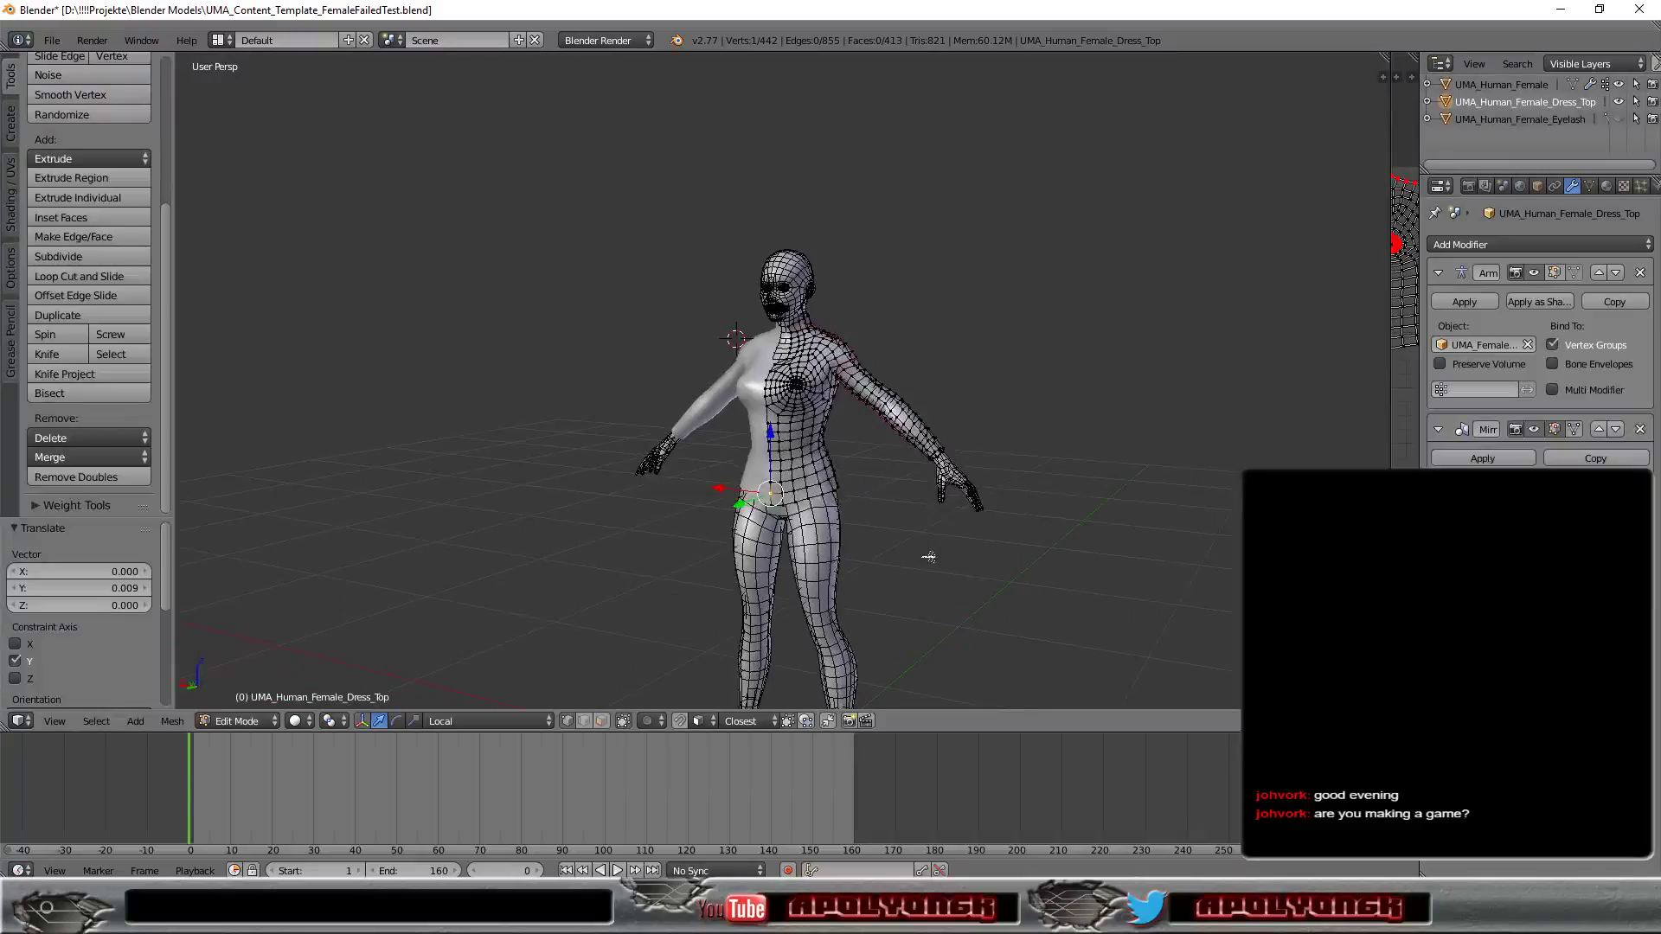
{"action": "scroll", "coordinate": [870, 517], "scroll_direction": "up", "scroll_amount": 1}
{"action": "scroll", "coordinate": [890, 525], "scroll_direction": "up", "scroll_amount": 1}
{"action": "scroll", "coordinate": [913, 532], "scroll_direction": "up", "scroll_amount": 1}
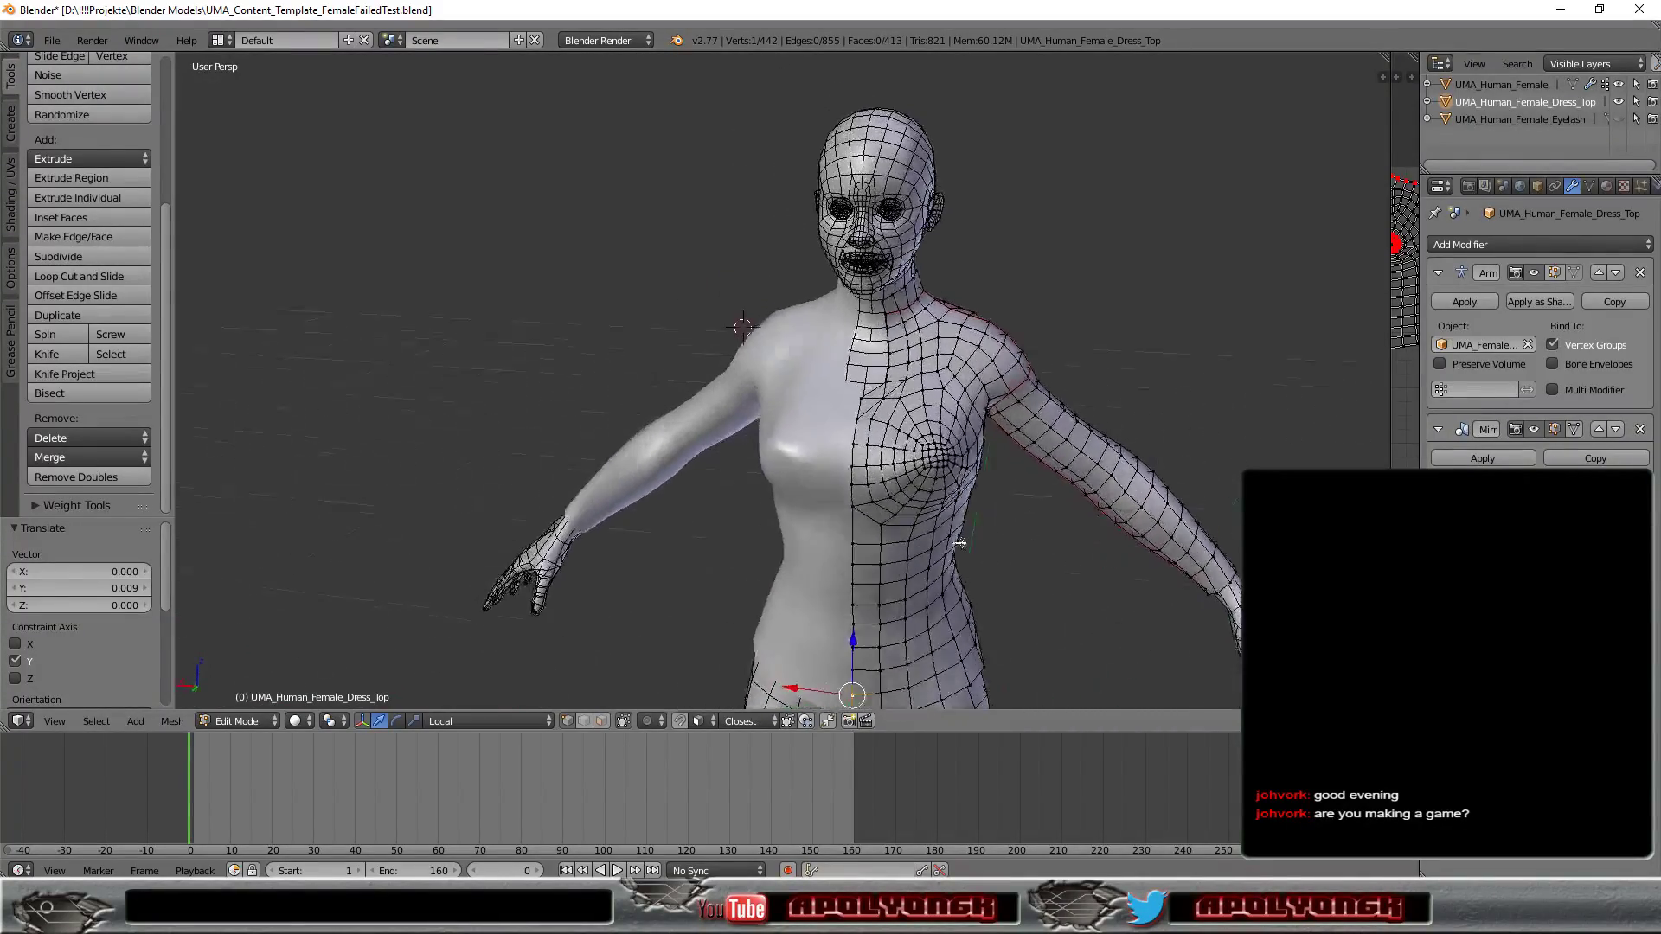
{"action": "scroll", "coordinate": [934, 540], "scroll_direction": "up", "scroll_amount": 1}
{"action": "mouse_move", "coordinate": [958, 546]}
{"action": "middle_mouse_down"}
{"action": "mouse_move", "coordinate": [919, 553]}
{"action": "mouse_move", "coordinate": [957, 541]}
{"action": "mouse_move", "coordinate": [938, 447]}
{"action": "mouse_move", "coordinate": [859, 565]}
{"action": "mouse_move", "coordinate": [1037, 553]}
{"action": "mouse_move", "coordinate": [983, 565]}
{"action": "mouse_move", "coordinate": [1007, 543]}
{"action": "mouse_move", "coordinate": [972, 562]}
{"action": "middle_mouse_up"}
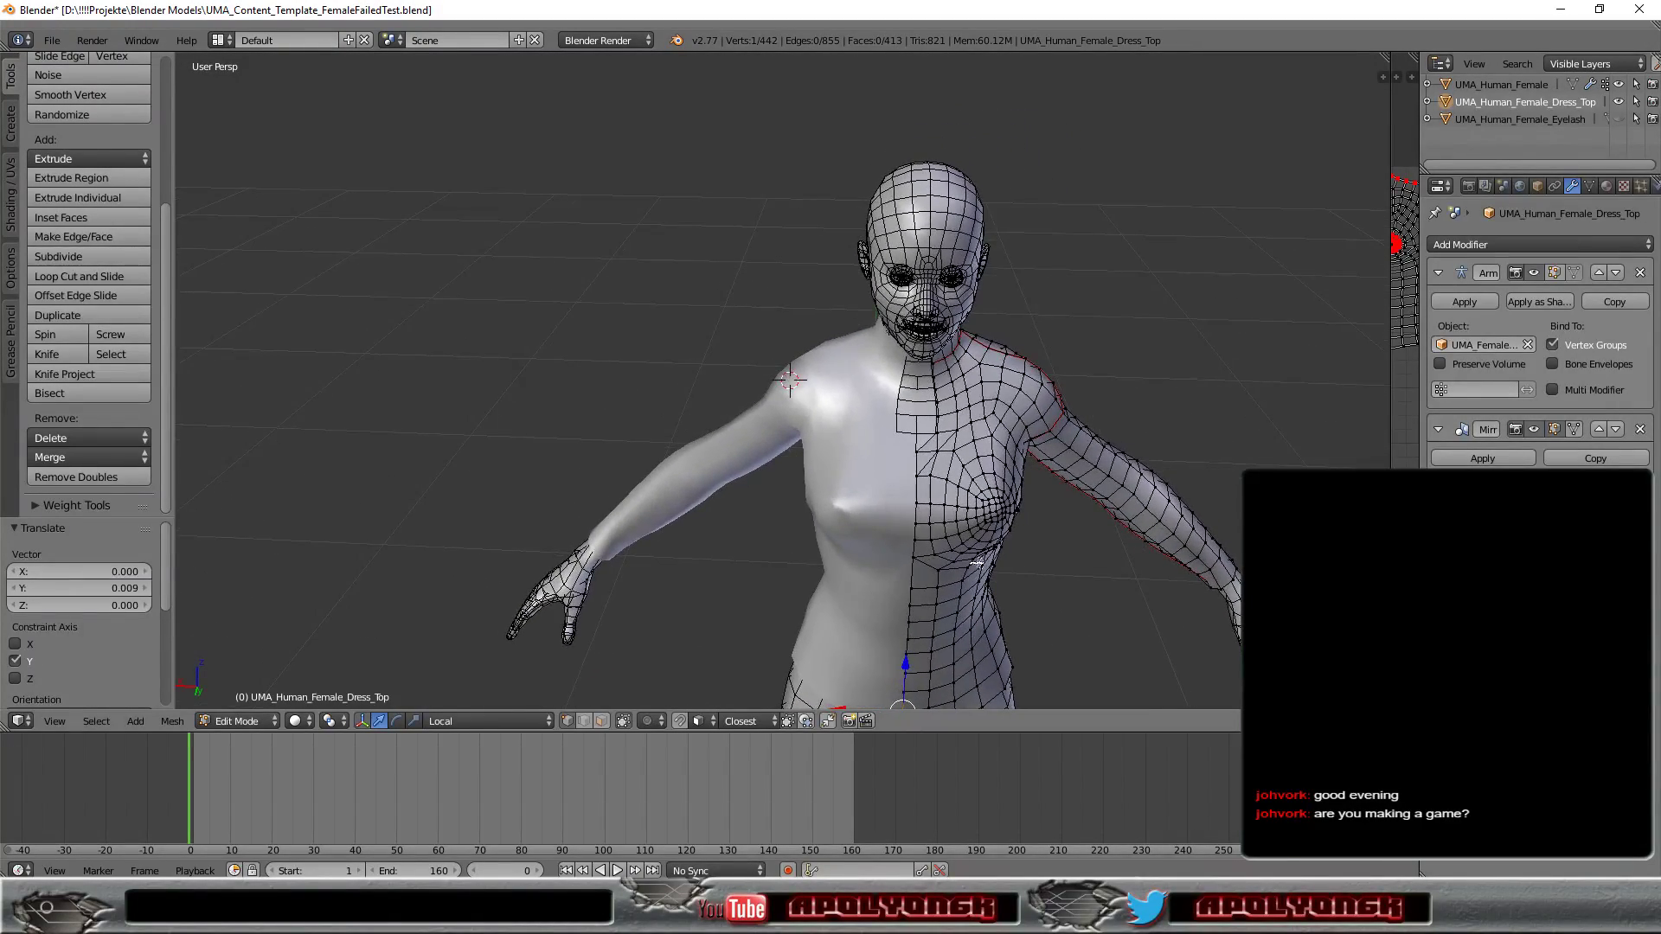
Zoom and orbit from the shoulder close-up to a side profile of the torso and arm.
{"action": "scroll", "coordinate": [994, 546], "scroll_direction": "up", "scroll_amount": 1}
{"action": "scroll", "coordinate": [1012, 532], "scroll_direction": "up", "scroll_amount": 1}
{"action": "scroll", "coordinate": [1033, 517], "scroll_direction": "up", "scroll_amount": 2}
{"action": "scroll", "coordinate": [1056, 499], "scroll_direction": "up", "scroll_amount": 2}
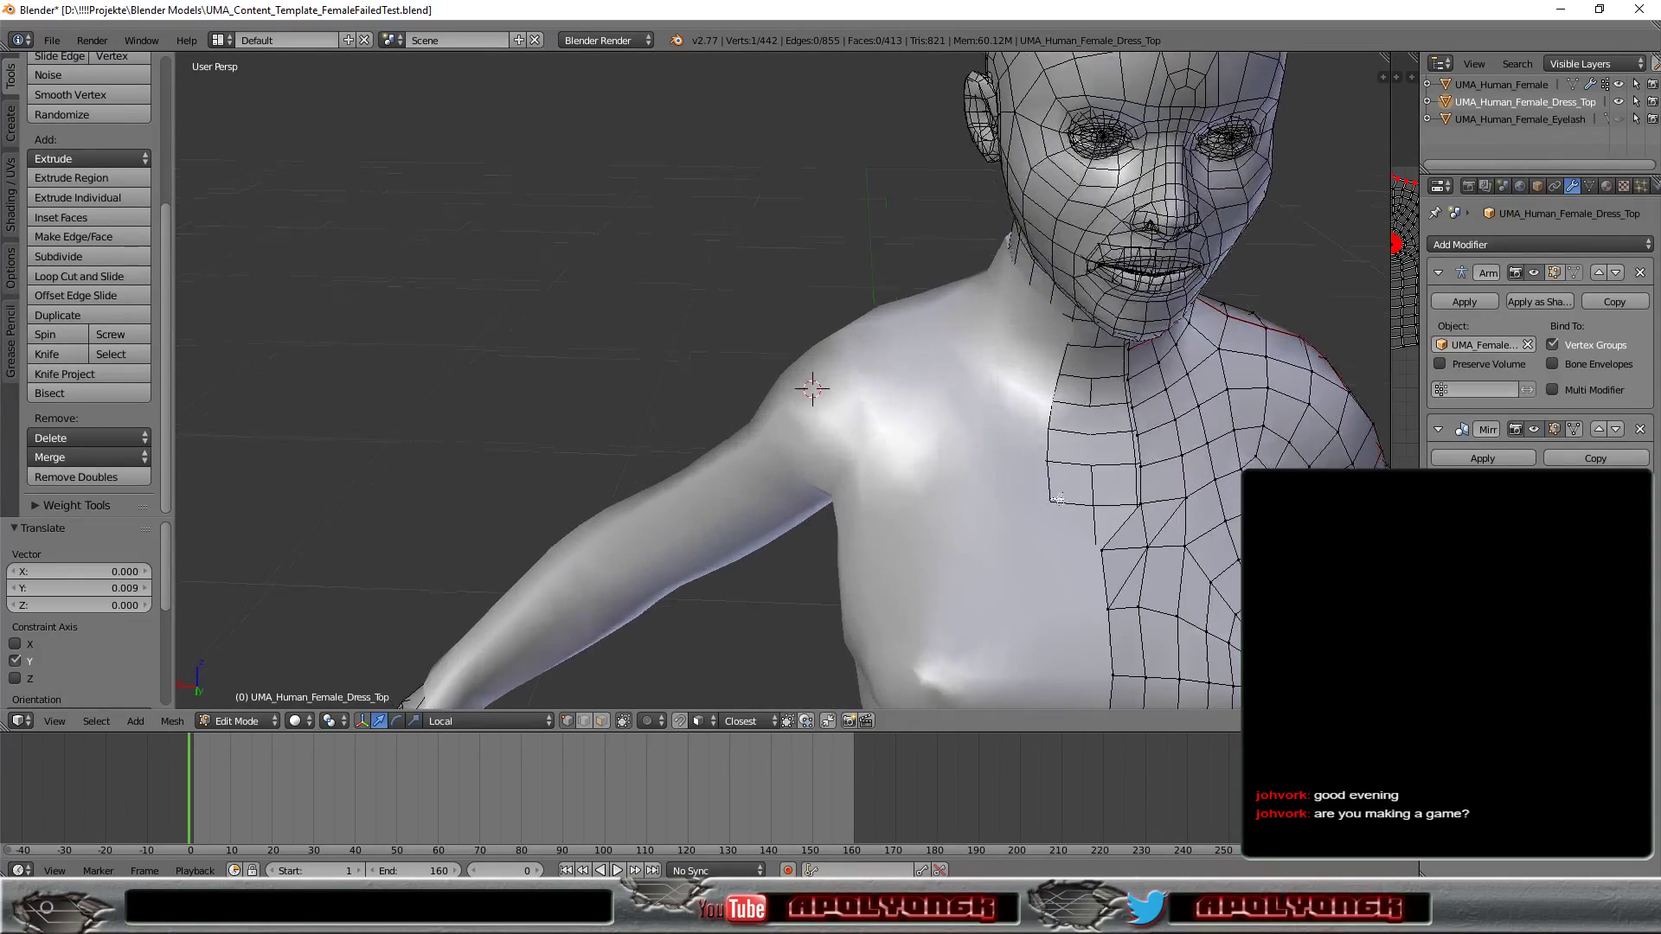
{"action": "mouse_move", "coordinate": [1057, 499]}
{"action": "middle_mouse_down"}
{"action": "mouse_move", "coordinate": [900, 507]}
{"action": "mouse_move", "coordinate": [986, 476]}
{"action": "mouse_move", "coordinate": [967, 493]}
{"action": "middle_mouse_up"}
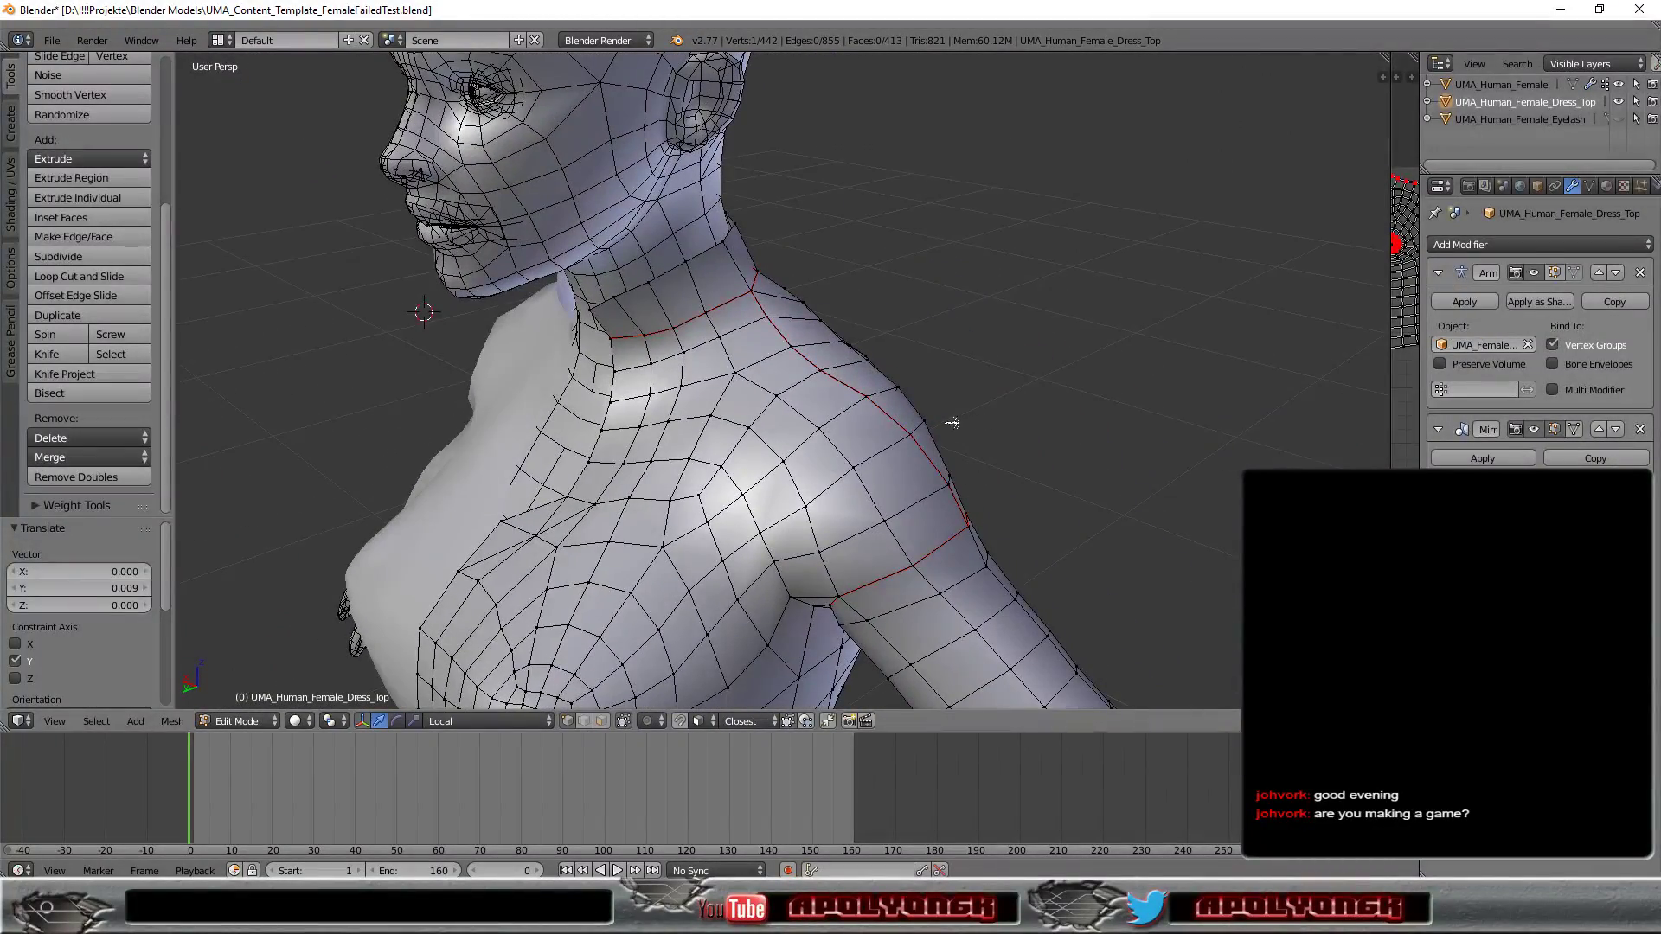
{"action": "mouse_move", "coordinate": [936, 233]}
{"action": "middle_mouse_down"}
{"action": "mouse_move", "coordinate": [984, 310]}
{"action": "mouse_move", "coordinate": [955, 325]}
{"action": "mouse_move", "coordinate": [988, 313]}
{"action": "mouse_move", "coordinate": [955, 327]}
{"action": "middle_mouse_up"}
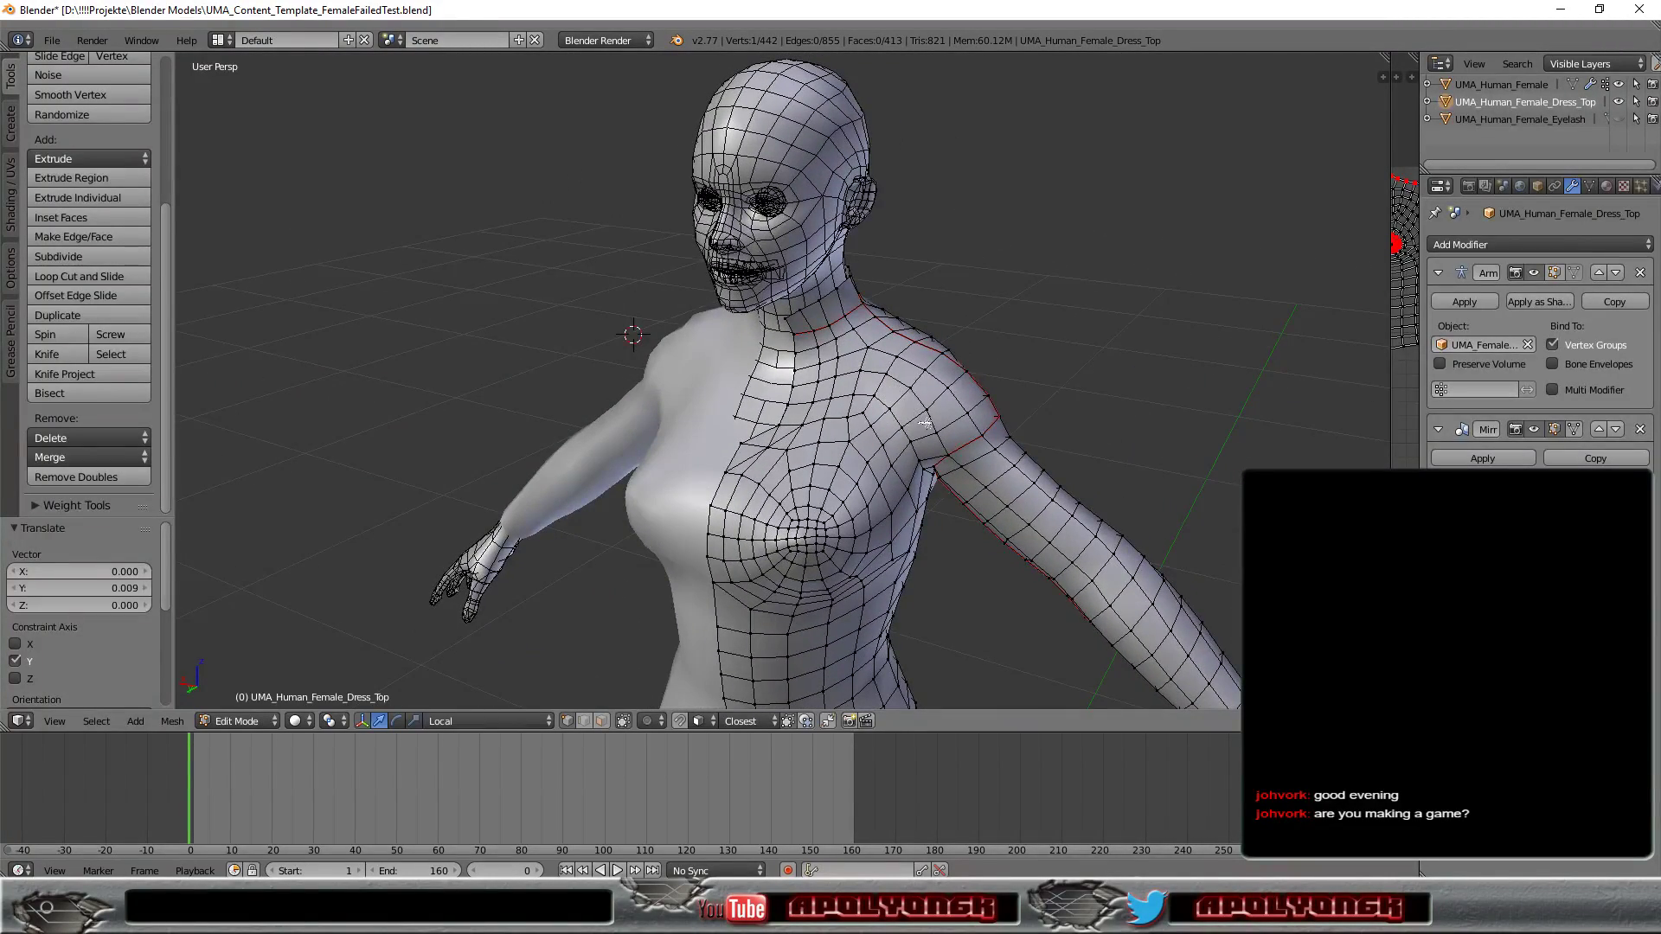
{"action": "middle_click_drag", "start_coordinate": [924, 423], "coordinate": [820, 446]}
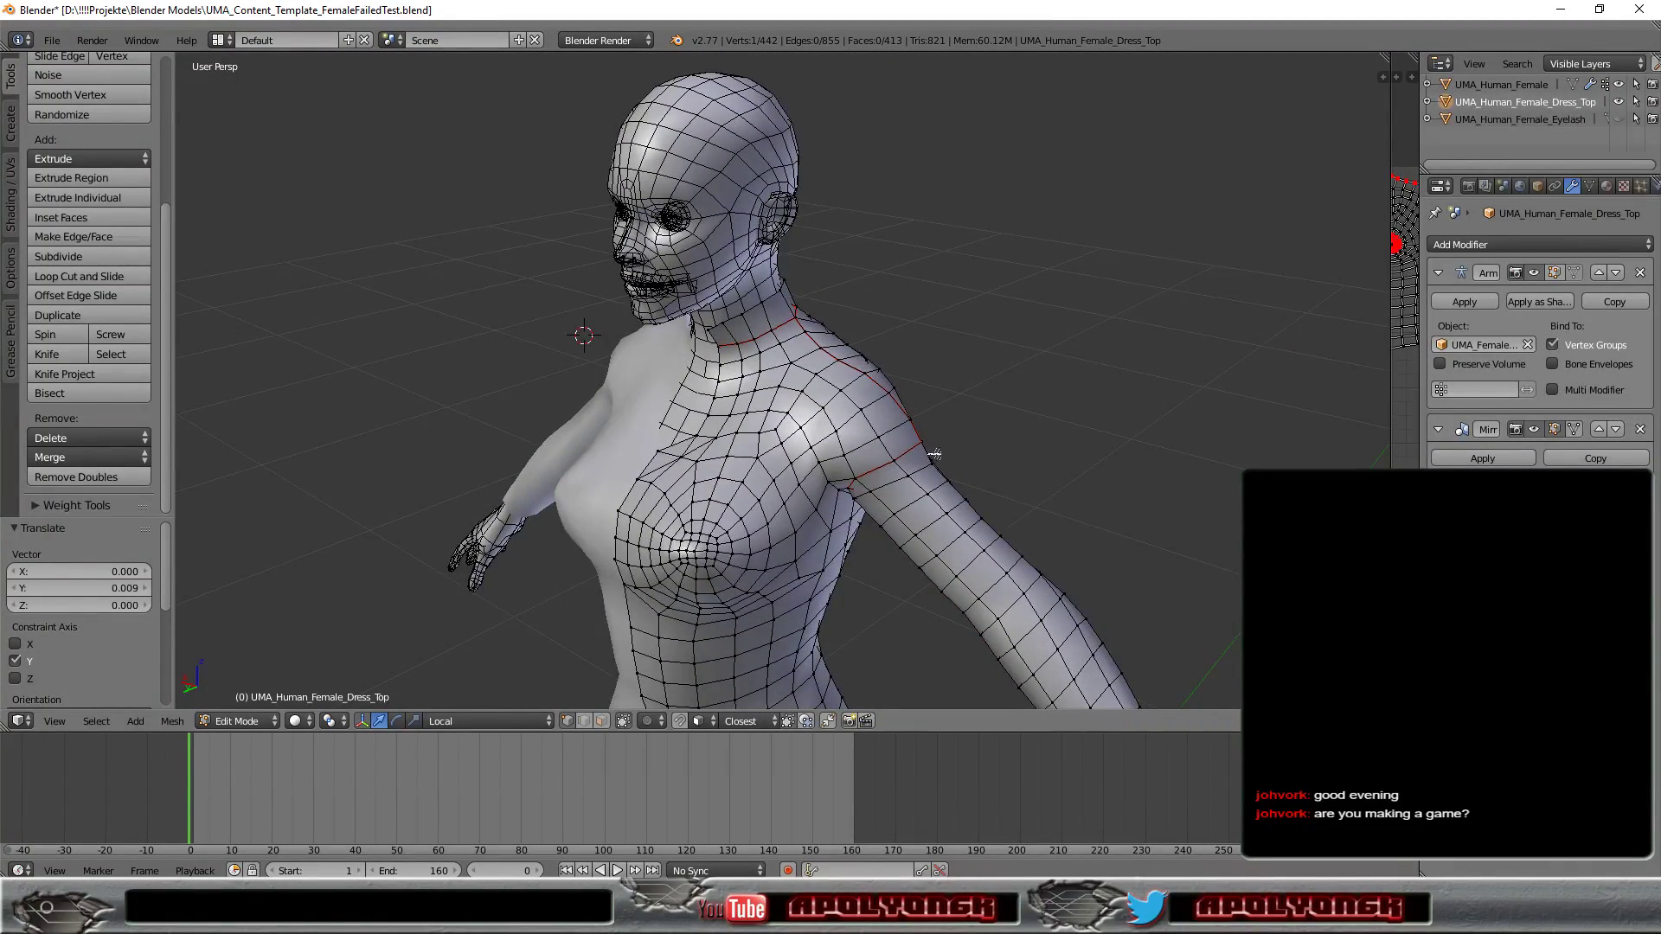
{"action": "mouse_move", "coordinate": [934, 454]}
{"action": "middle_mouse_down"}
{"action": "mouse_move", "coordinate": [1003, 415]}
{"action": "mouse_move", "coordinate": [883, 388]}
{"action": "mouse_move", "coordinate": [898, 392]}
{"action": "mouse_move", "coordinate": [847, 402]}
{"action": "middle_mouse_up"}
{"action": "scroll", "coordinate": [871, 383], "scroll_direction": "up", "scroll_amount": 3}
{"action": "scroll", "coordinate": [870, 383], "scroll_direction": "down", "scroll_amount": 3}
{"action": "scroll", "coordinate": [899, 392], "scroll_direction": "up", "scroll_amount": 3}
{"action": "scroll", "coordinate": [899, 391], "scroll_direction": "down", "scroll_amount": 3}
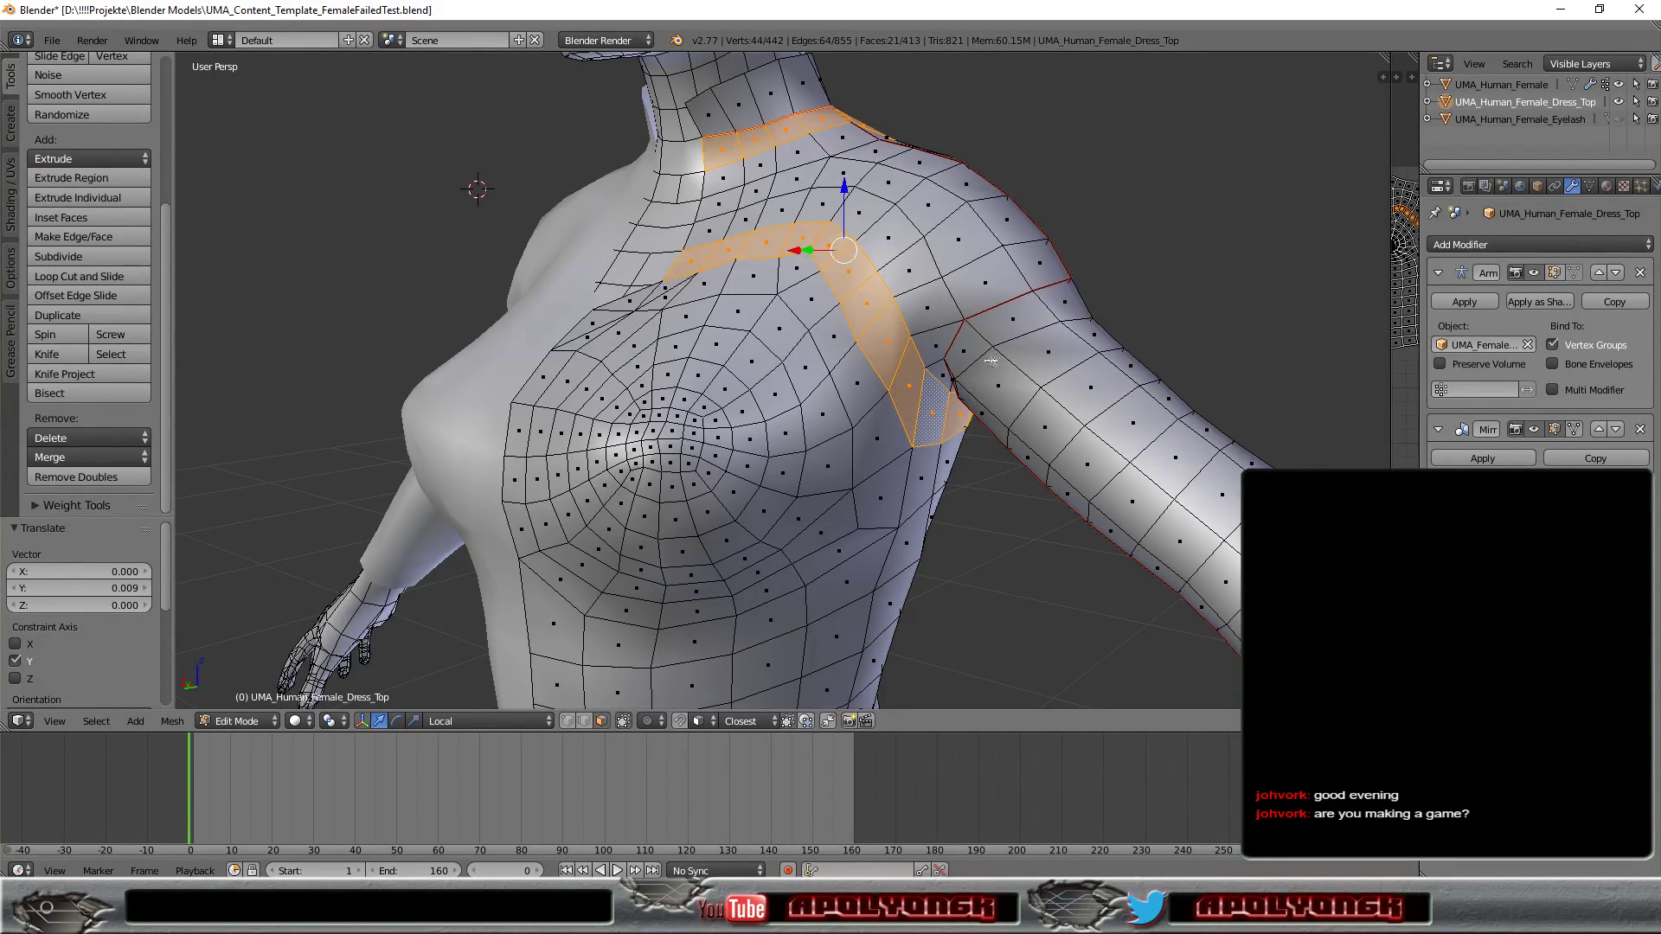
Orbit around the torso and shoulder from the back round to the chest.
{"action": "mouse_move", "coordinate": [1085, 295]}
{"action": "middle_mouse_down"}
{"action": "mouse_move", "coordinate": [953, 334]}
{"action": "mouse_move", "coordinate": [983, 326]}
{"action": "mouse_move", "coordinate": [599, 279]}
{"action": "mouse_move", "coordinate": [600, 293]}
{"action": "mouse_move", "coordinate": [1053, 334]}
{"action": "mouse_move", "coordinate": [952, 338]}
{"action": "mouse_move", "coordinate": [1097, 306]}
{"action": "mouse_move", "coordinate": [1070, 293]}
{"action": "middle_mouse_up"}
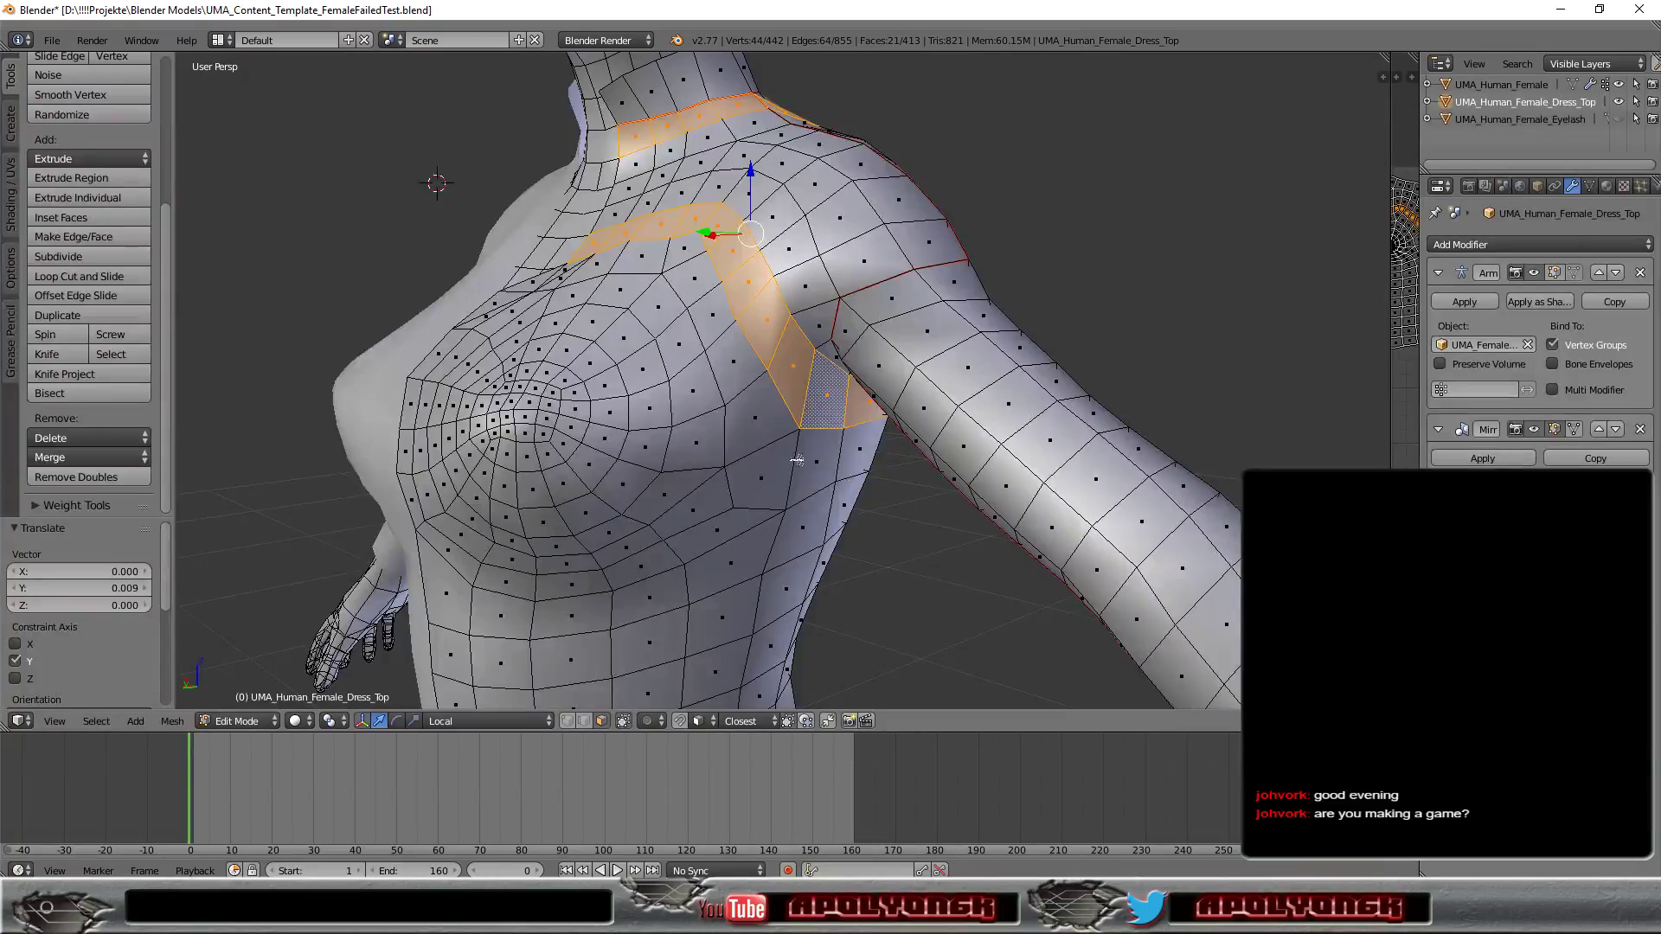
{"action": "mouse_move", "coordinate": [863, 417]}
{"action": "middle_mouse_down"}
{"action": "mouse_move", "coordinate": [908, 421]}
{"action": "mouse_move", "coordinate": [853, 371]}
{"action": "mouse_move", "coordinate": [723, 405]}
{"action": "middle_mouse_up"}
{"action": "mouse_move", "coordinate": [645, 423]}
{"action": "middle_mouse_down"}
{"action": "mouse_move", "coordinate": [899, 422]}
{"action": "mouse_move", "coordinate": [881, 407]}
{"action": "mouse_move", "coordinate": [901, 397]}
{"action": "mouse_move", "coordinate": [860, 391]}
{"action": "mouse_move", "coordinate": [870, 418]}
{"action": "mouse_move", "coordinate": [882, 402]}
{"action": "mouse_move", "coordinate": [862, 394]}
{"action": "mouse_move", "coordinate": [870, 421]}
{"action": "mouse_move", "coordinate": [838, 371]}
{"action": "mouse_move", "coordinate": [730, 334]}
{"action": "mouse_move", "coordinate": [753, 339]}
{"action": "mouse_move", "coordinate": [782, 352]}
{"action": "mouse_move", "coordinate": [689, 356]}
{"action": "mouse_move", "coordinate": [788, 395]}
{"action": "mouse_move", "coordinate": [789, 351]}
{"action": "mouse_move", "coordinate": [808, 419]}
{"action": "mouse_move", "coordinate": [784, 418]}
{"action": "middle_mouse_up"}
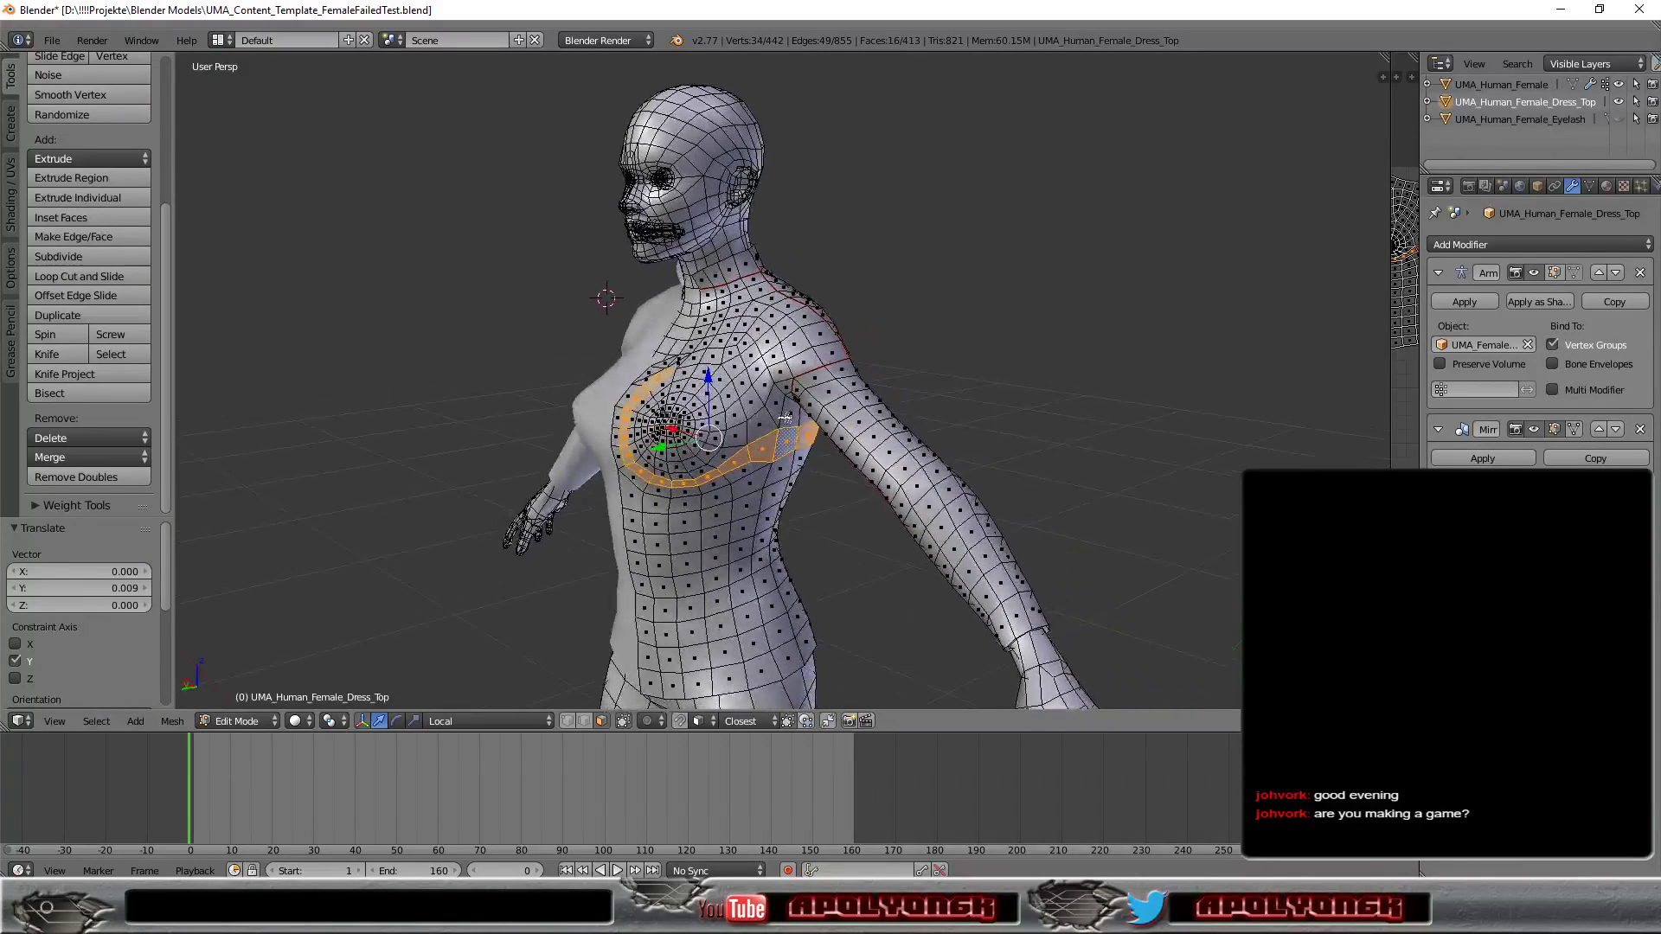
Zoom and orbit to a three-quarter view of the torso side below the arm.
{"action": "scroll", "coordinate": [784, 418], "scroll_direction": "up", "scroll_amount": 3}
{"action": "scroll", "coordinate": [787, 419], "scroll_direction": "up", "scroll_amount": 2}
{"action": "scroll", "coordinate": [795, 424], "scroll_direction": "down", "scroll_amount": 4}
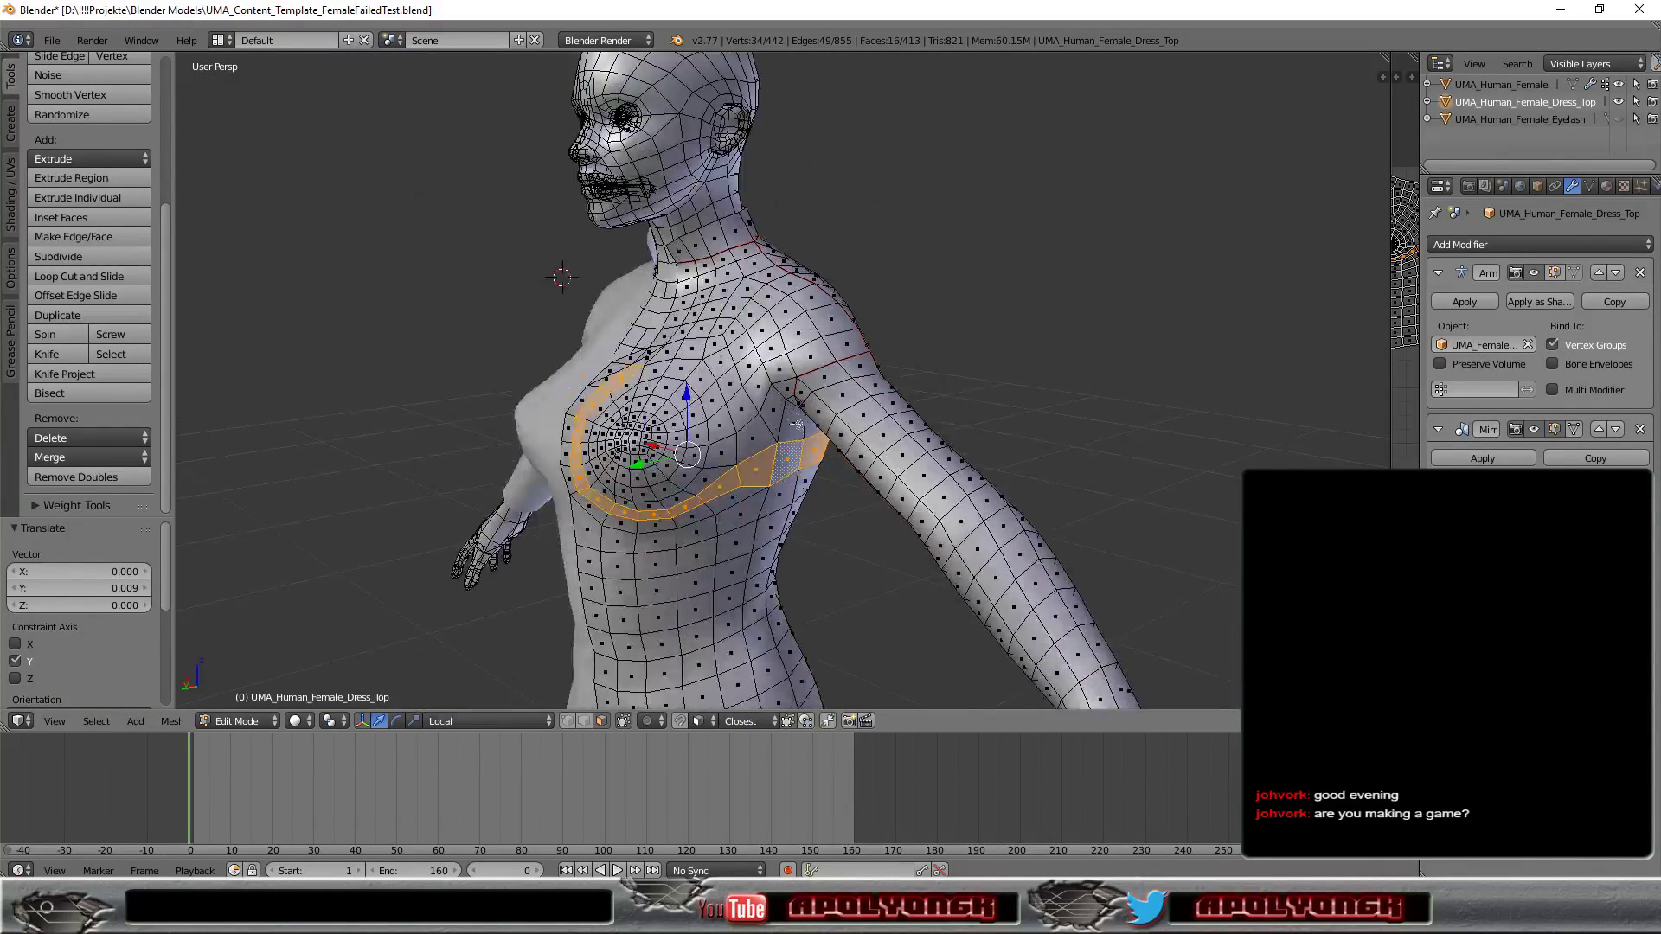
{"action": "scroll", "coordinate": [813, 576], "scroll_direction": "down", "scroll_amount": 3}
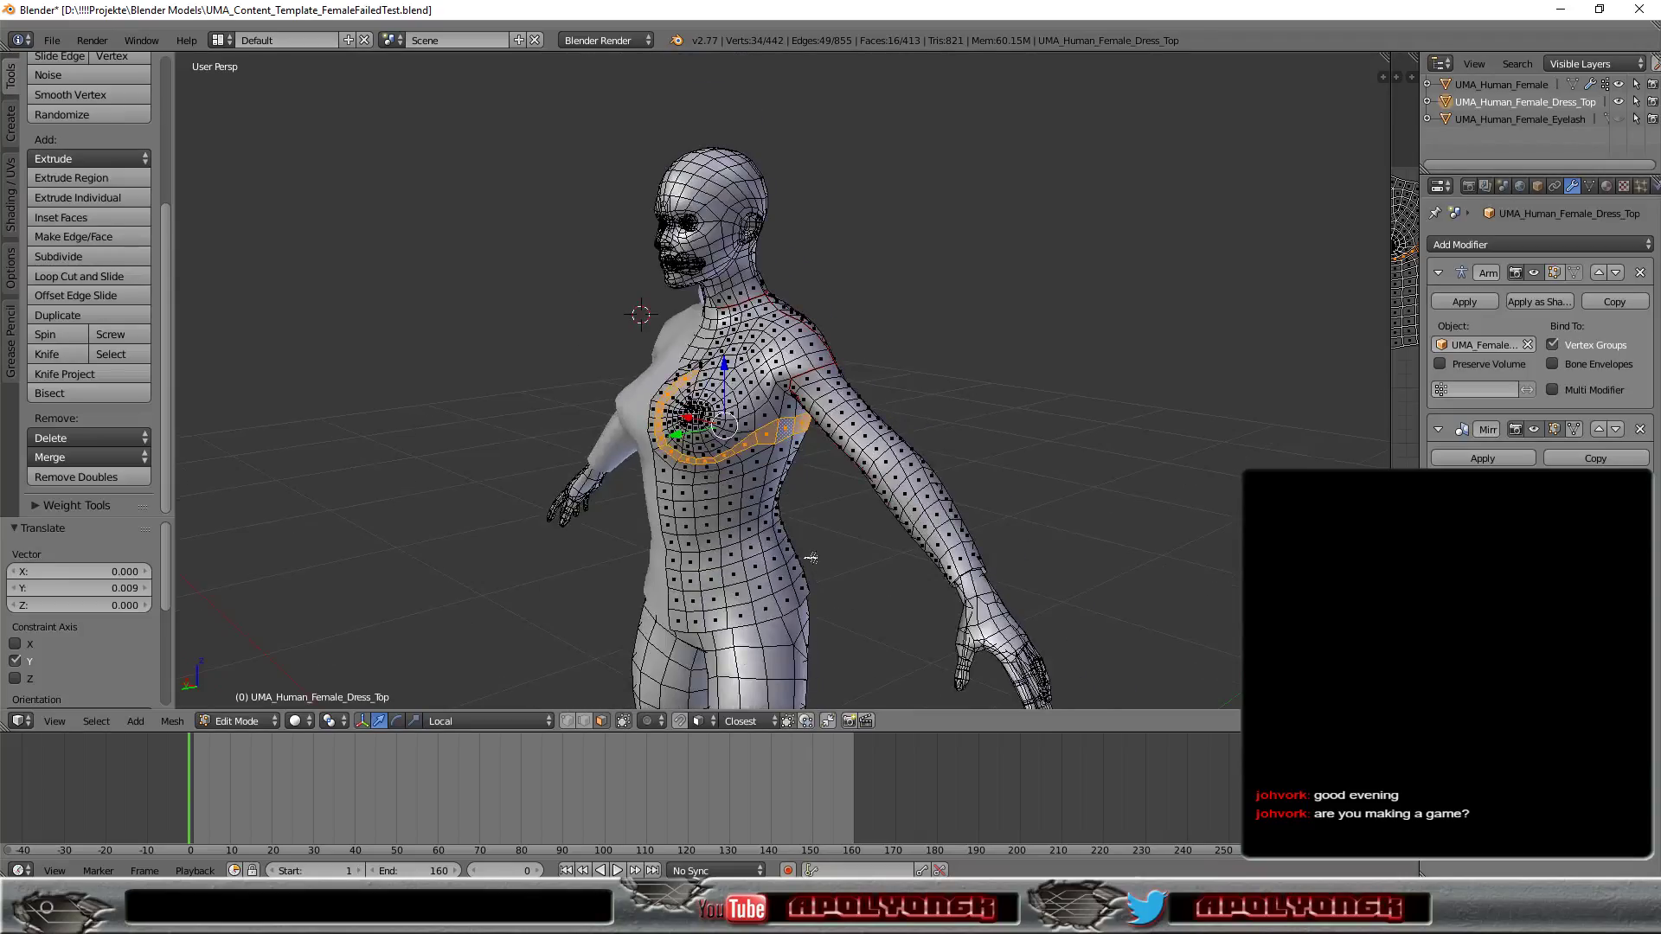
{"action": "mouse_move", "coordinate": [810, 556]}
{"action": "middle_mouse_down"}
{"action": "mouse_move", "coordinate": [828, 554]}
{"action": "mouse_move", "coordinate": [789, 563]}
{"action": "mouse_move", "coordinate": [805, 580]}
{"action": "mouse_move", "coordinate": [774, 546]}
{"action": "middle_mouse_up"}
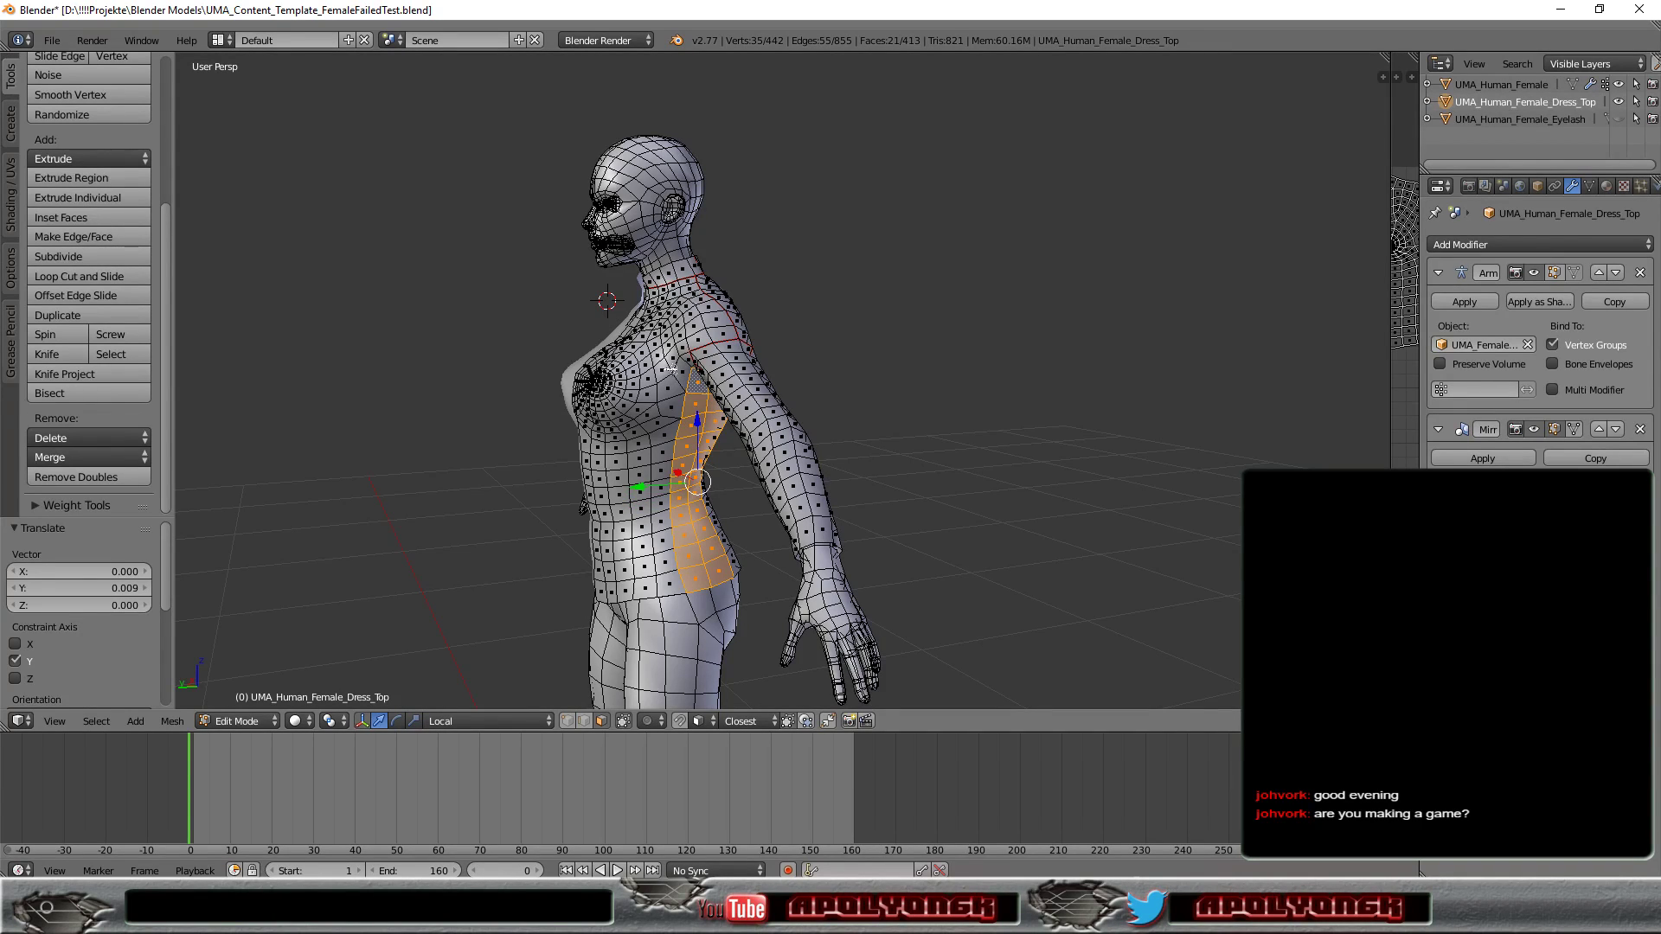
Orbit under the arm, across the shoulder cap and round to the back of the dress top.
{"action": "mouse_move", "coordinate": [729, 341]}
{"action": "middle_mouse_down"}
{"action": "mouse_move", "coordinate": [802, 328]}
{"action": "mouse_move", "coordinate": [753, 360]}
{"action": "mouse_move", "coordinate": [778, 372]}
{"action": "mouse_move", "coordinate": [704, 407]}
{"action": "mouse_move", "coordinate": [842, 381]}
{"action": "mouse_move", "coordinate": [778, 297]}
{"action": "mouse_move", "coordinate": [789, 338]}
{"action": "middle_mouse_up"}
{"action": "scroll", "coordinate": [790, 338], "scroll_direction": "up", "scroll_amount": 3}
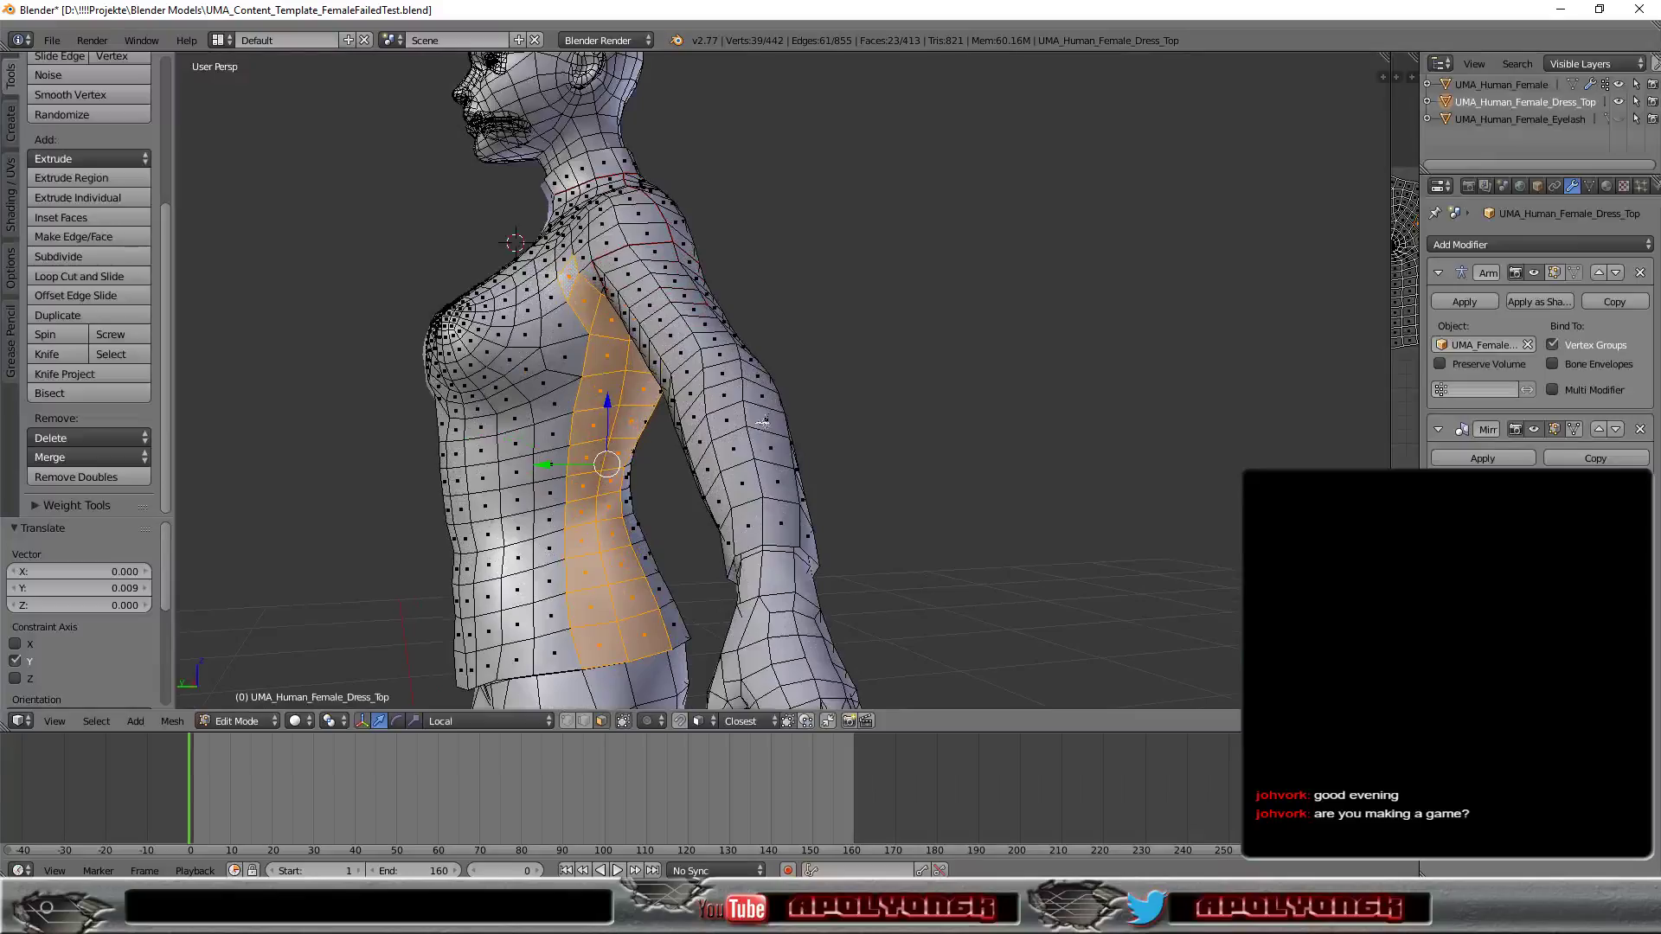
{"action": "mouse_move", "coordinate": [713, 493]}
{"action": "middle_mouse_down"}
{"action": "mouse_move", "coordinate": [729, 442]}
{"action": "mouse_move", "coordinate": [613, 482]}
{"action": "mouse_move", "coordinate": [738, 487]}
{"action": "mouse_move", "coordinate": [594, 540]}
{"action": "mouse_move", "coordinate": [769, 547]}
{"action": "middle_mouse_up"}
{"action": "scroll", "coordinate": [799, 505], "scroll_direction": "up", "scroll_amount": 4}
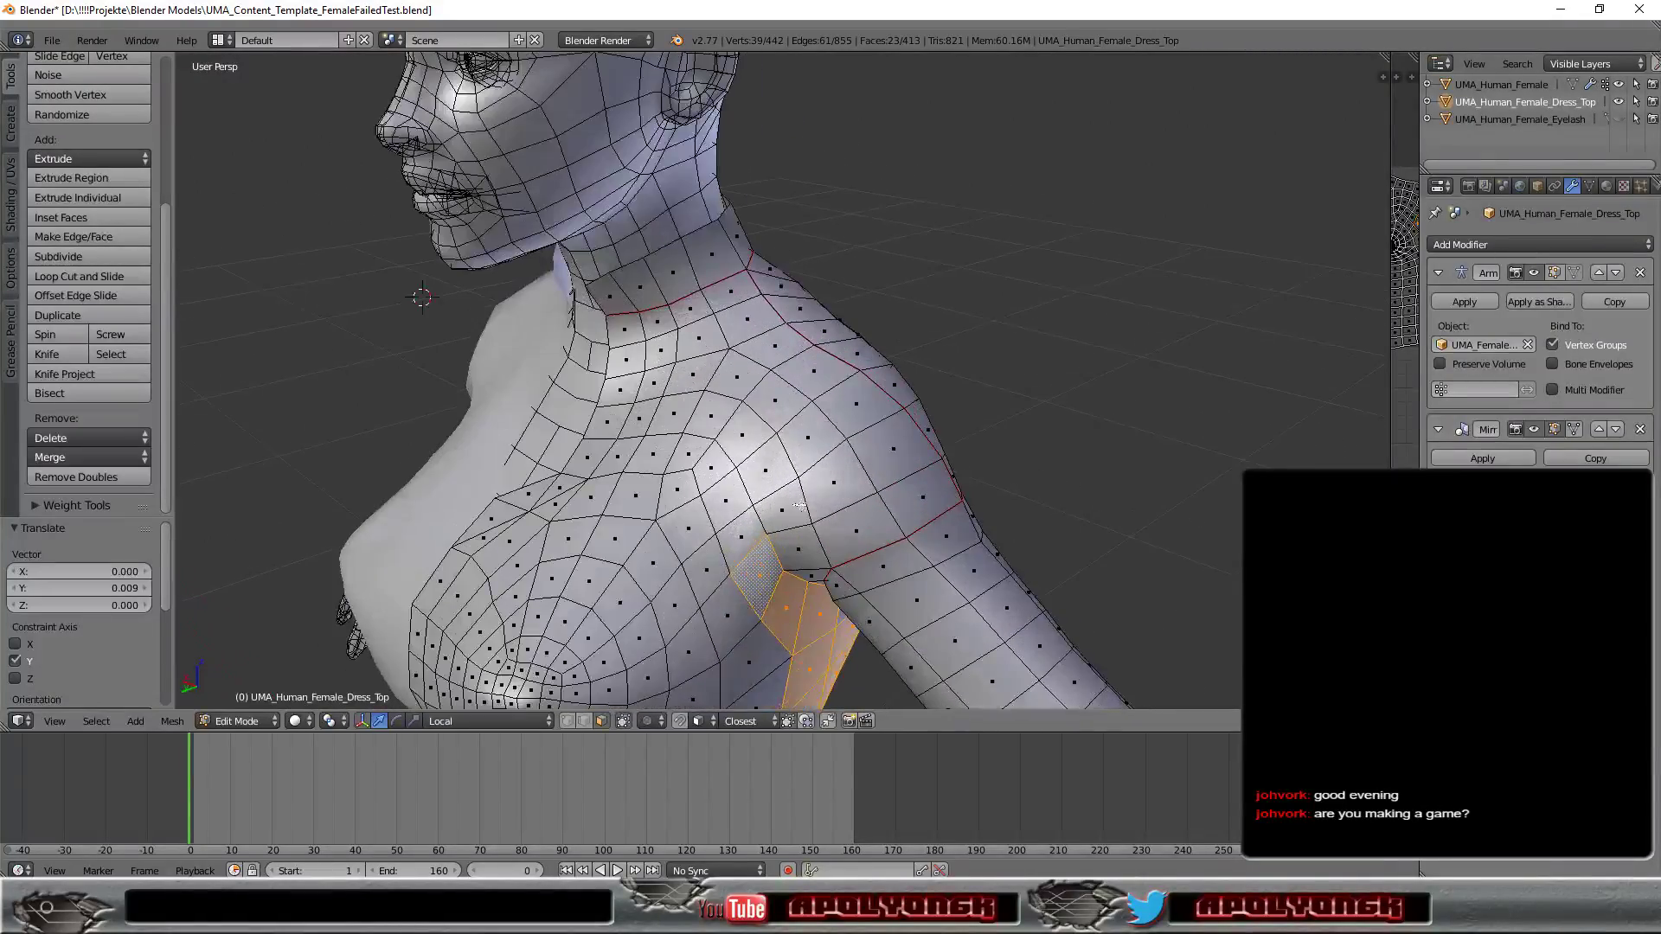
{"action": "scroll", "coordinate": [811, 512], "scroll_direction": "down", "scroll_amount": 3}
{"action": "scroll", "coordinate": [810, 506], "scroll_direction": "up", "scroll_amount": 3}
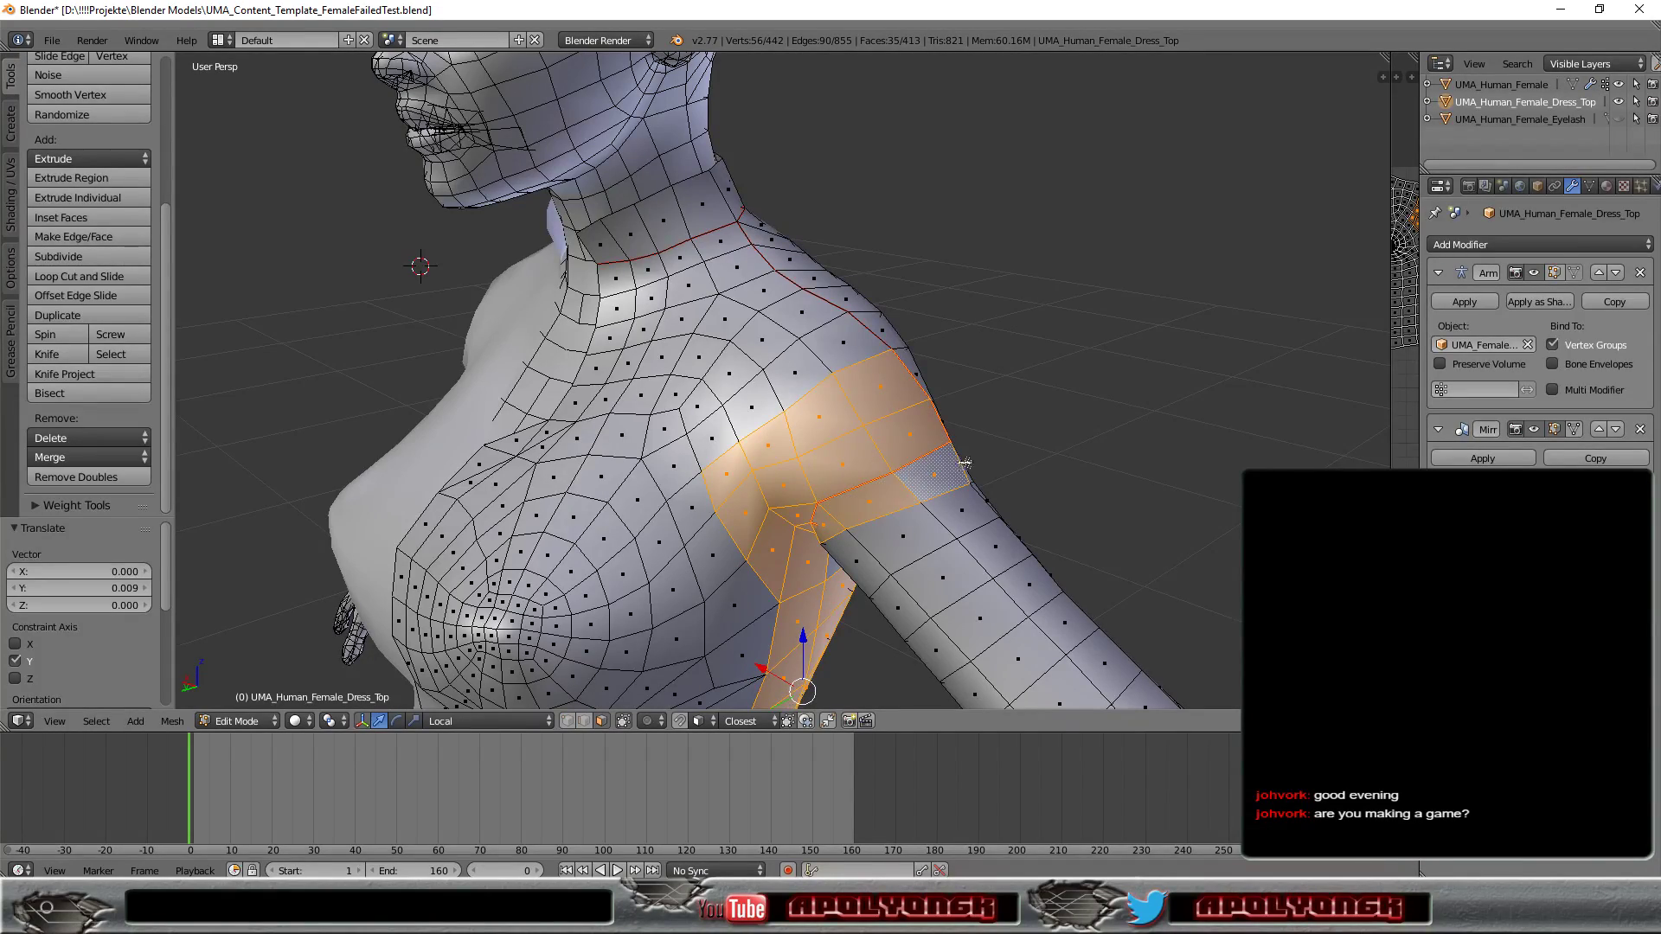
{"action": "mouse_move", "coordinate": [1110, 443]}
{"action": "middle_mouse_down"}
{"action": "mouse_move", "coordinate": [1069, 460]}
{"action": "mouse_move", "coordinate": [983, 438]}
{"action": "mouse_move", "coordinate": [926, 454]}
{"action": "middle_mouse_up"}
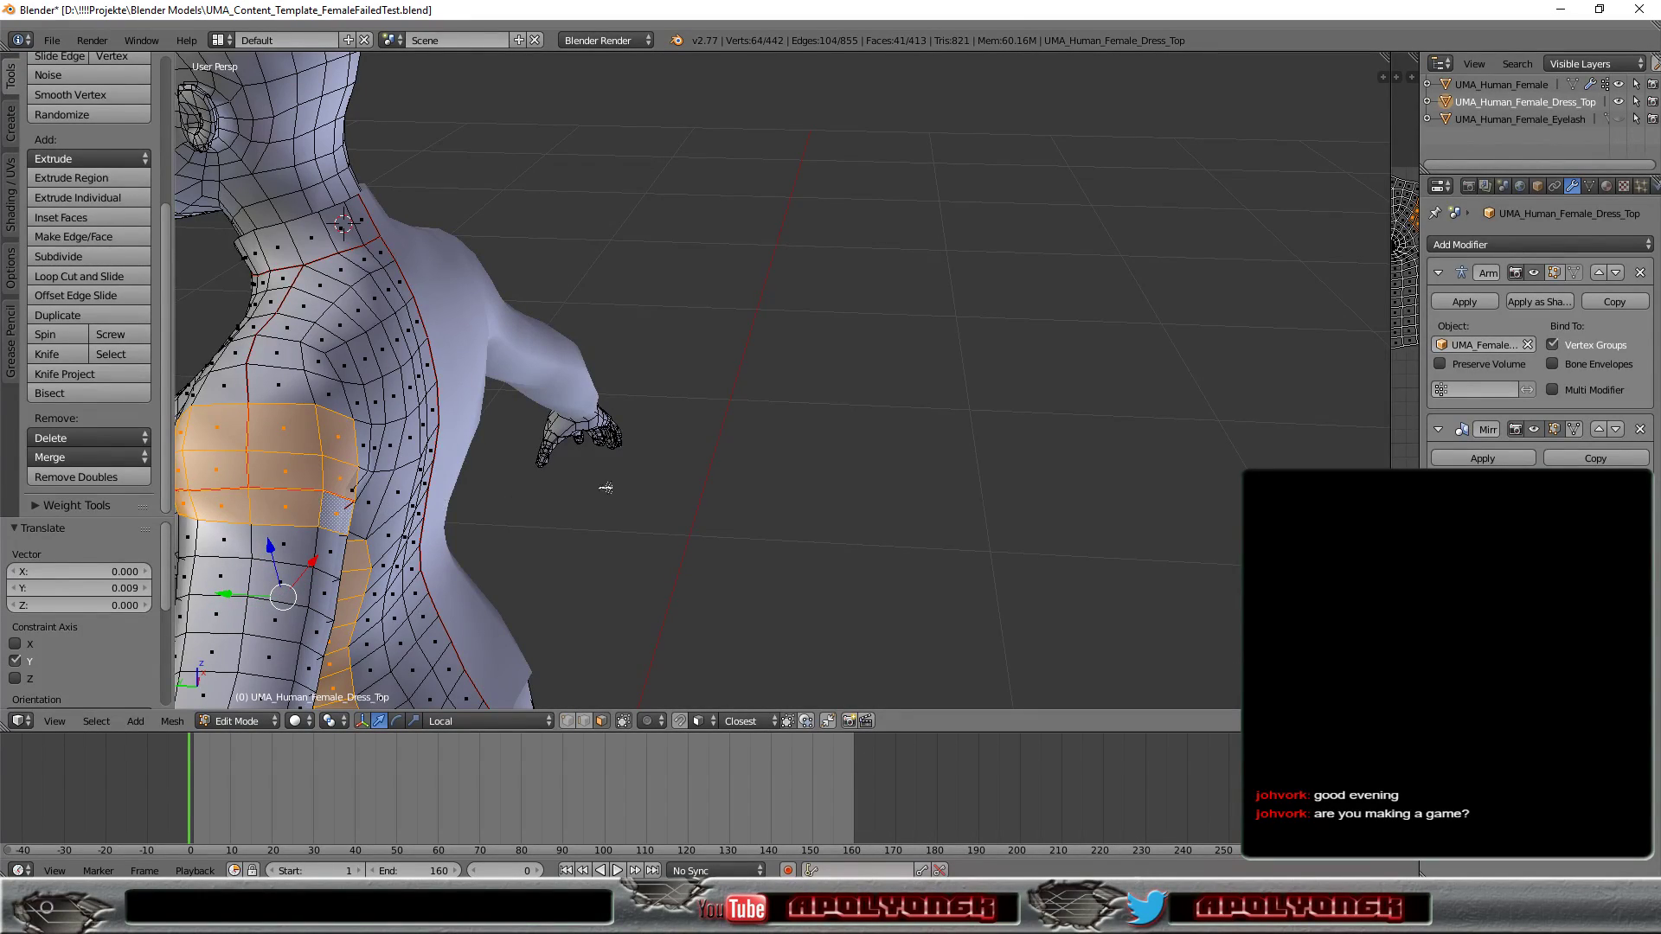
{"action": "middle_click_drag", "start_coordinate": [606, 487], "coordinate": [612, 377]}
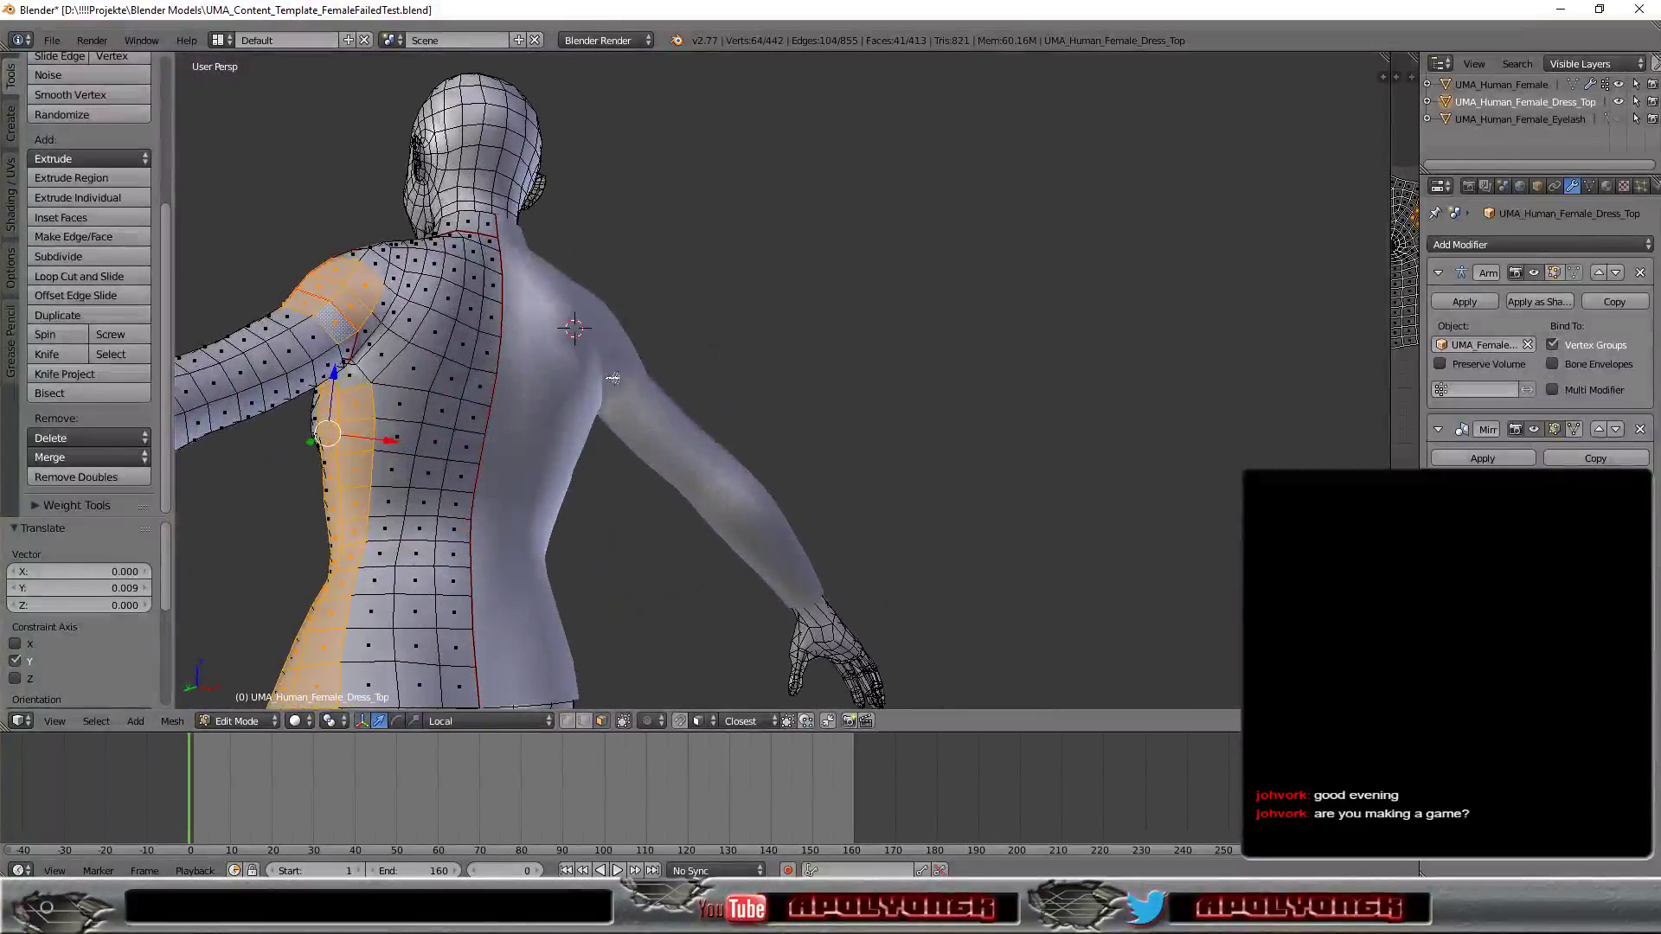